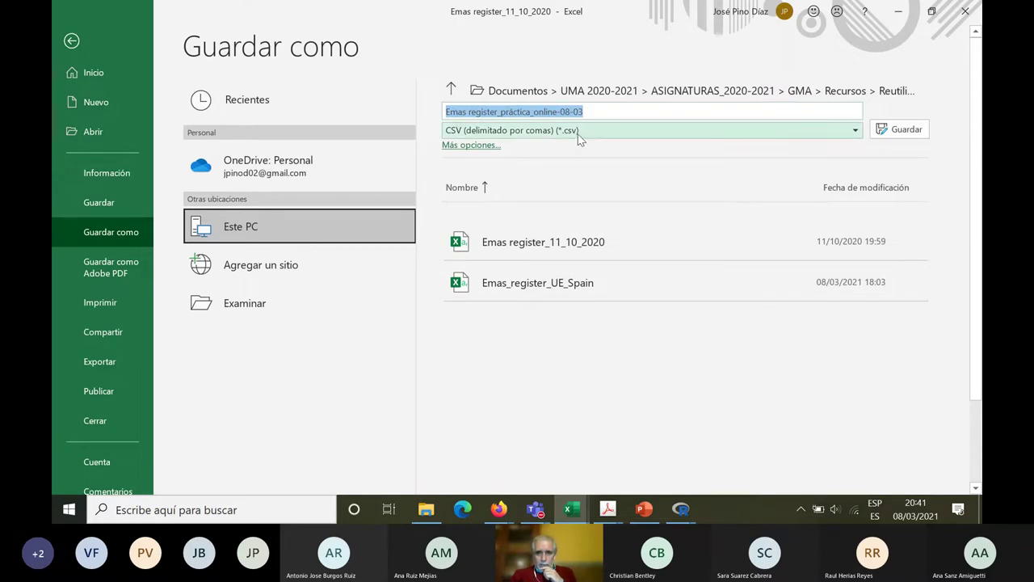
Save the workbook as the comma-delimited CSV file Emas register_práctica_online-08-03 and close it along with registro_emas_febrero_2021
left_click(896, 131)
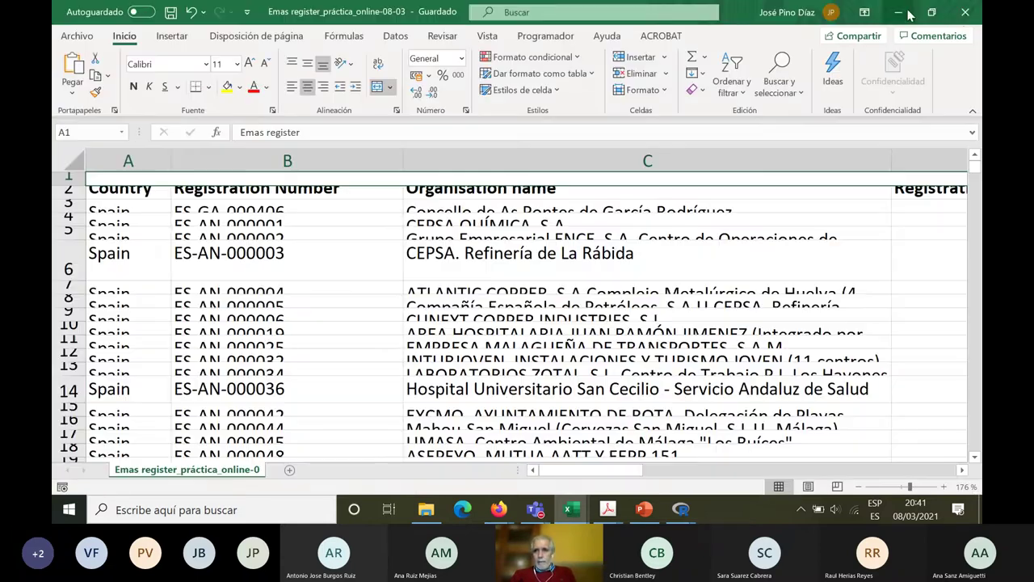
left_click(964, 13)
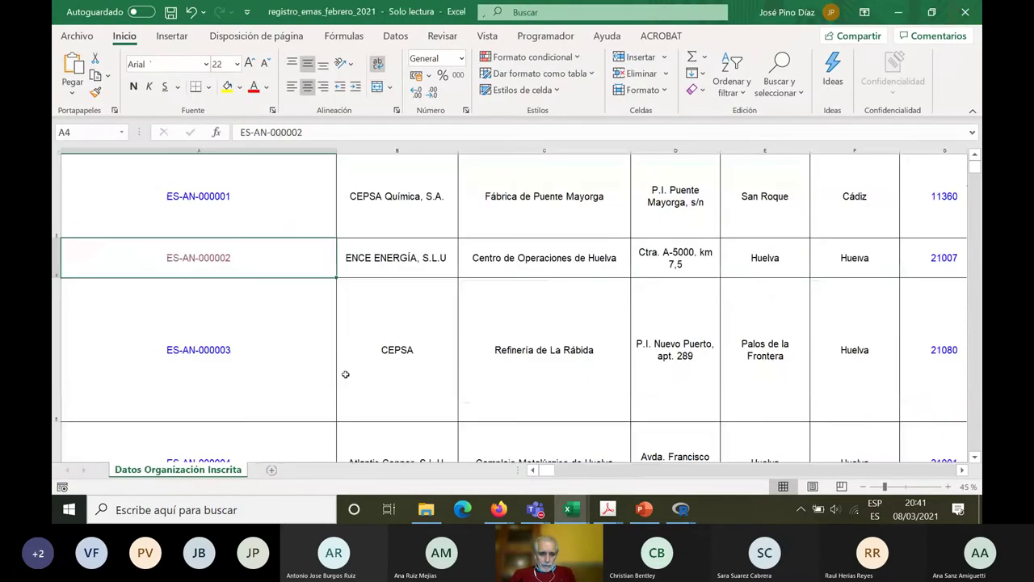
left_click(966, 14)
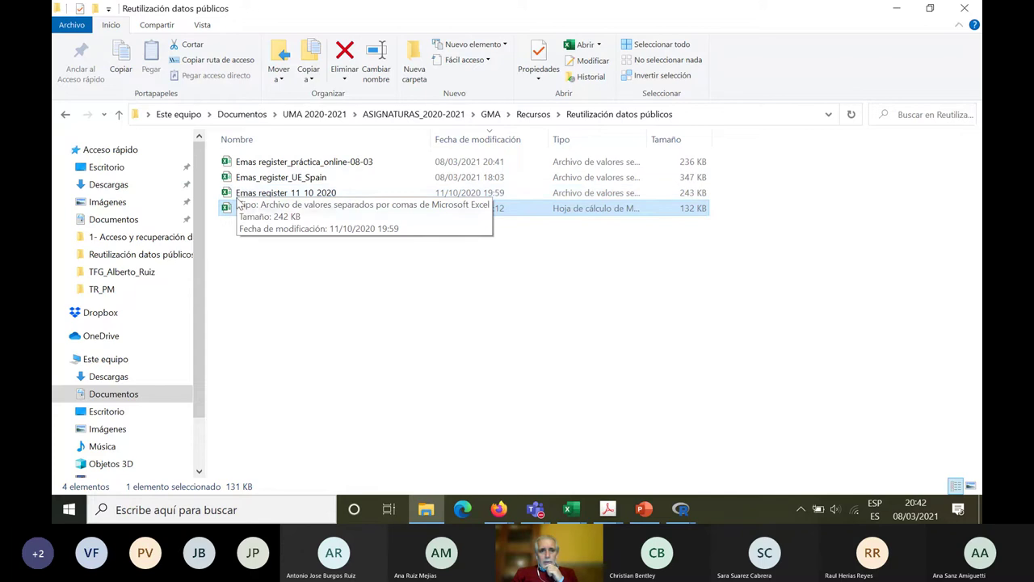
Widen the file type column in the Reutilización datos públicos folder and open the CSV file Emas register_práctica_online-08-03
left_click(235, 163)
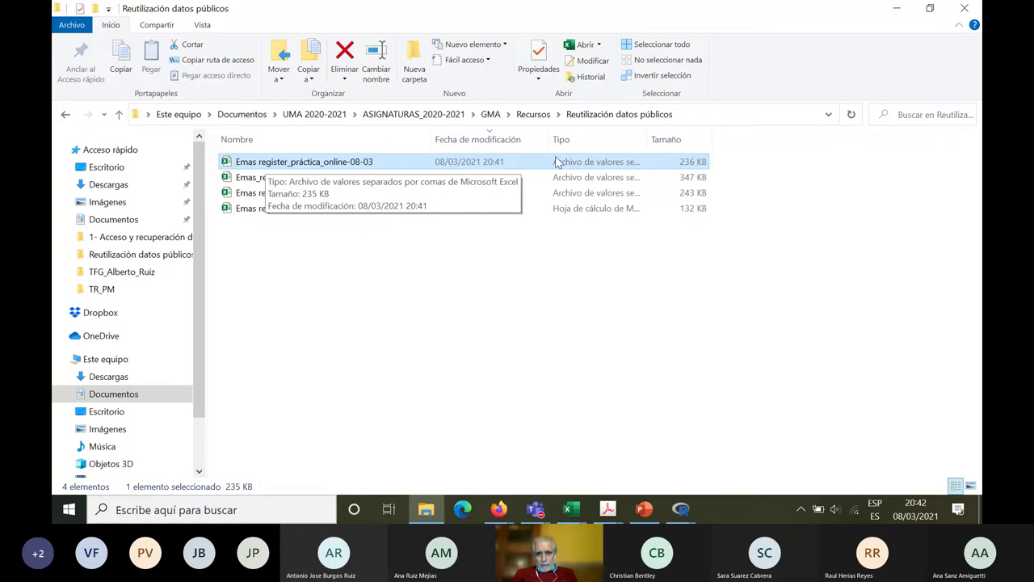
left_click_drag(652, 139, 816, 136)
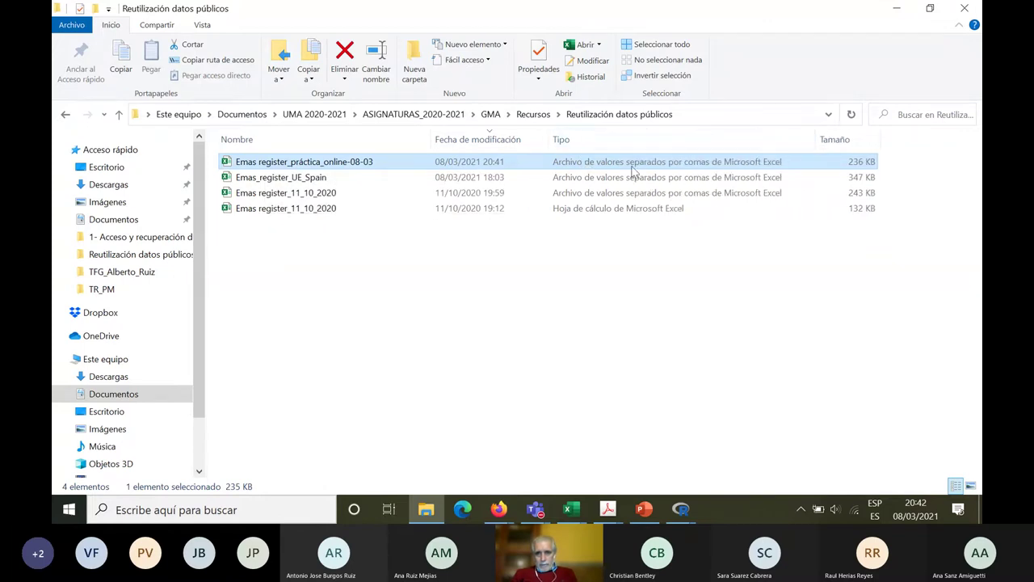
left_click(563, 288)
double_click(299, 160)
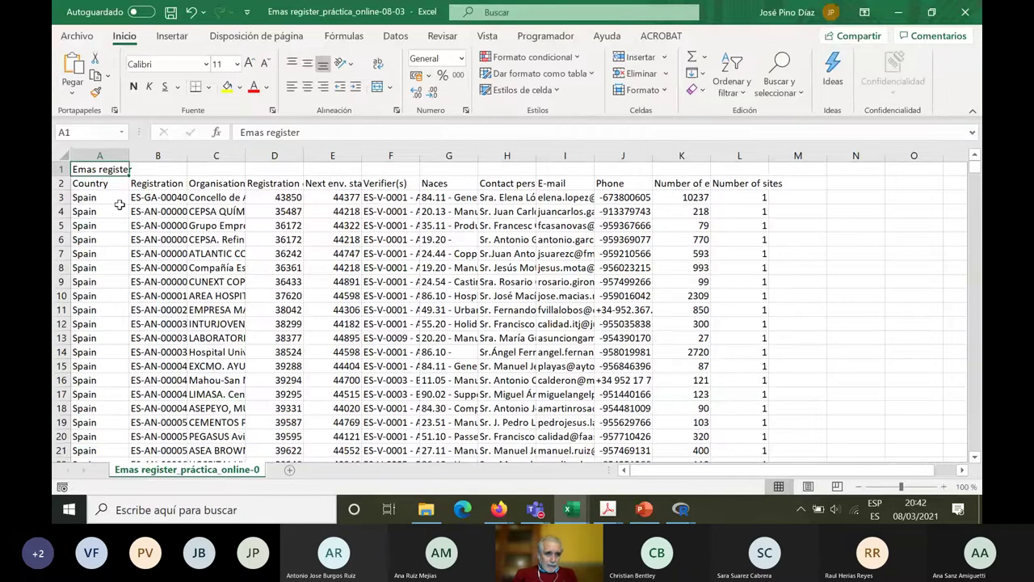
Examine the column headings in row 2 from Country to Next env. statement date and the first registration date value
left_click(87, 184)
key("Right")
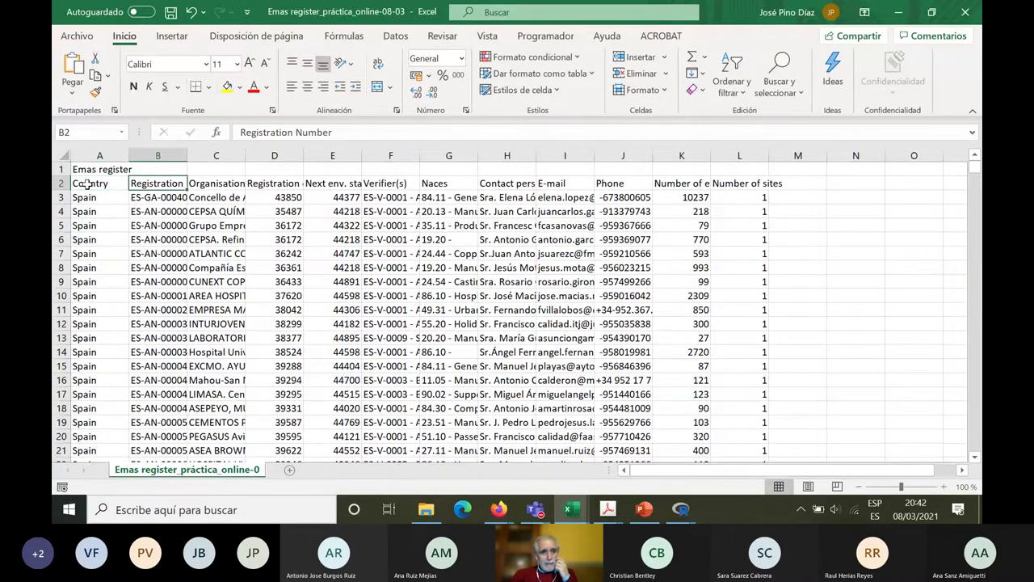
key("Right")
key("Right")
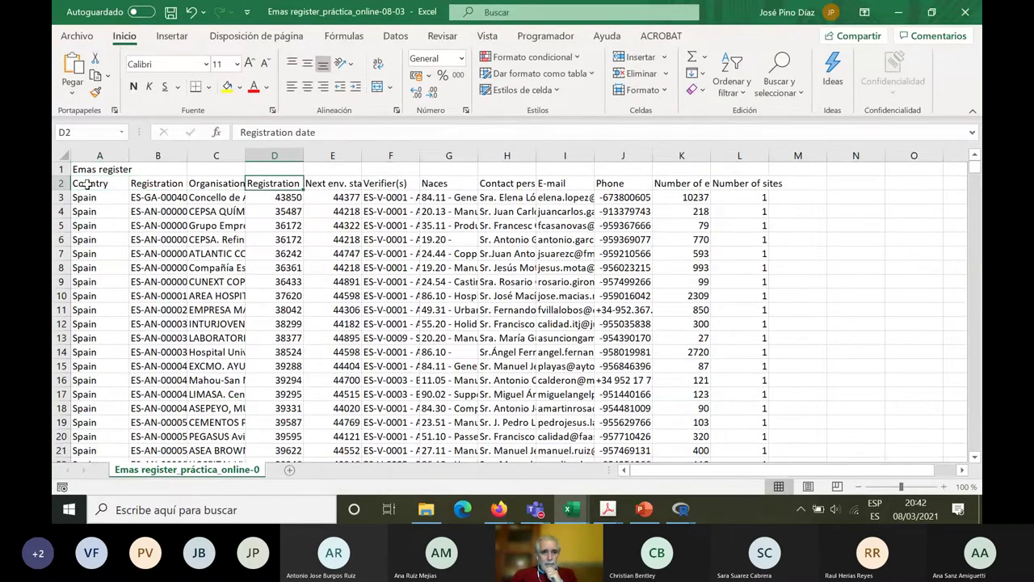
key("Right")
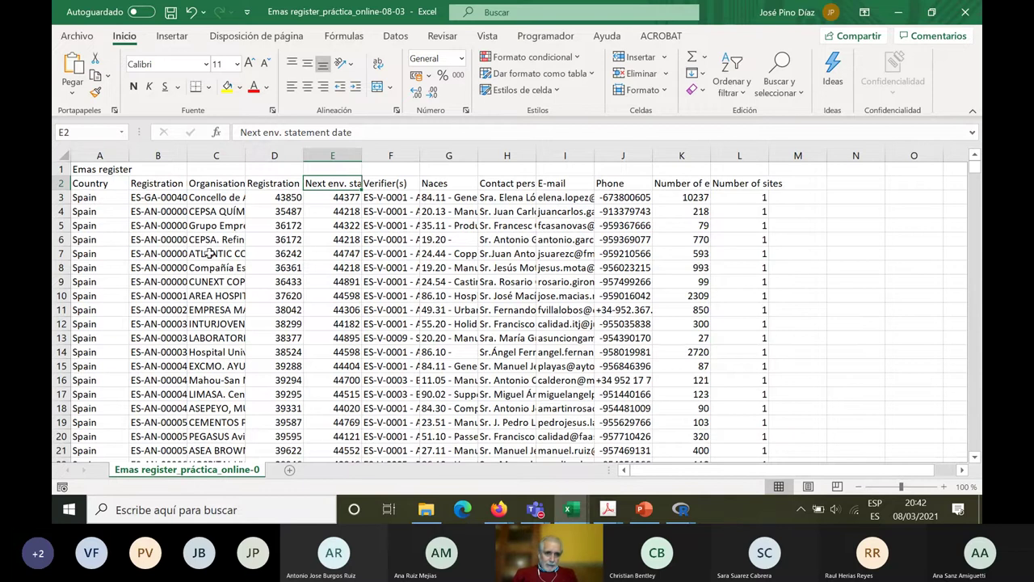
left_click(276, 184)
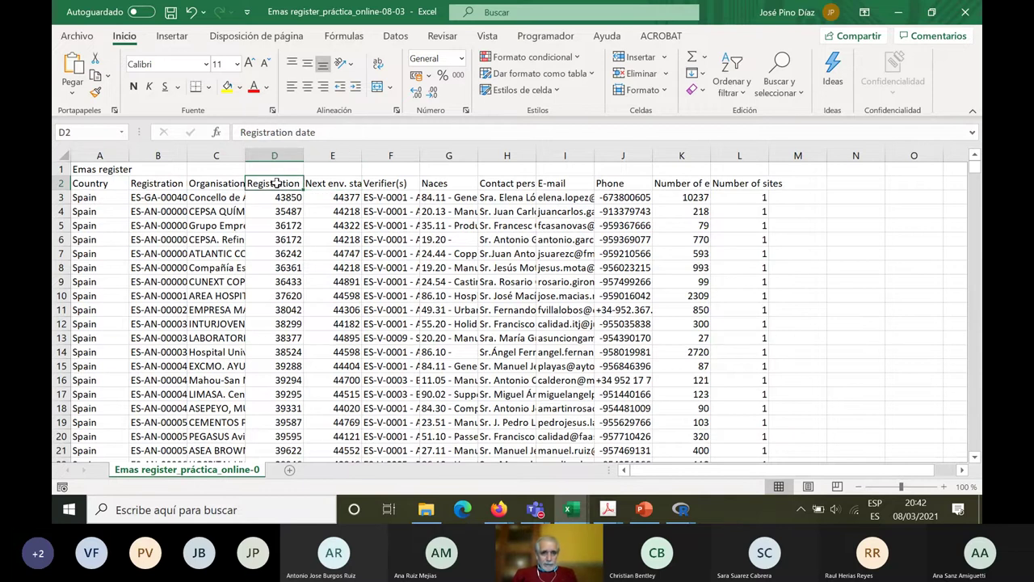
left_click(329, 184)
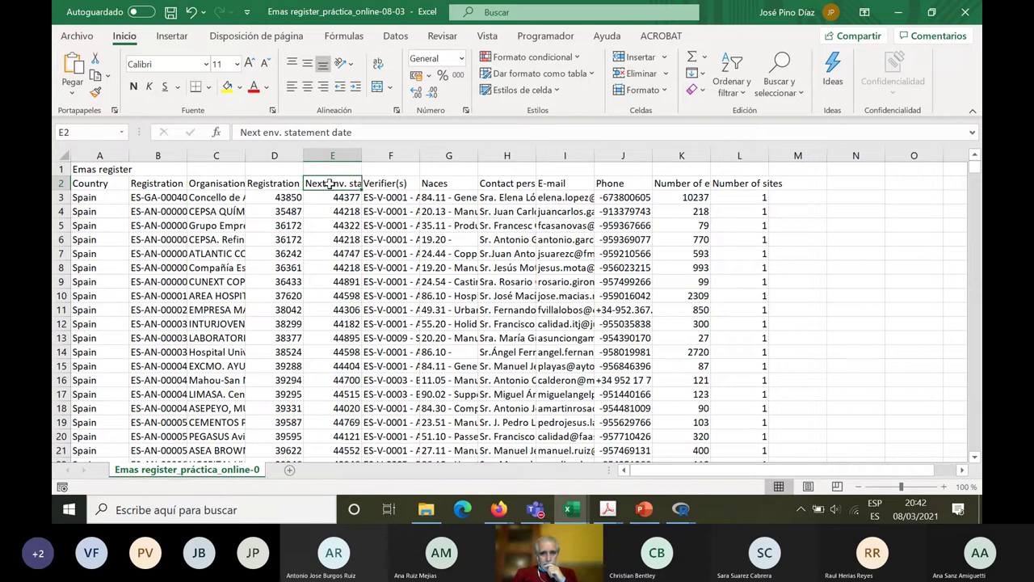
left_click(283, 198)
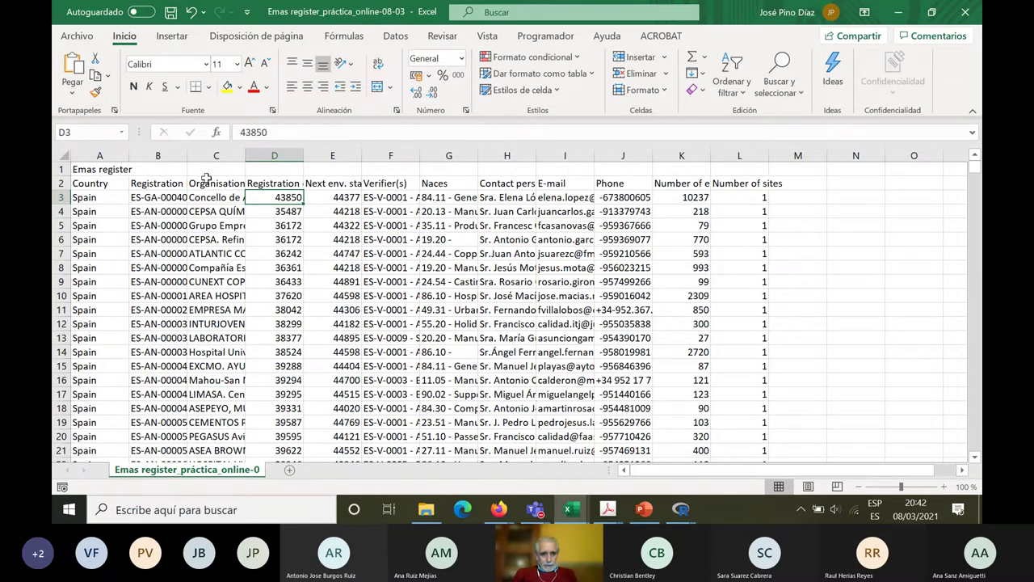
Delete the Emas register title row above the column headings
left_click(59, 169)
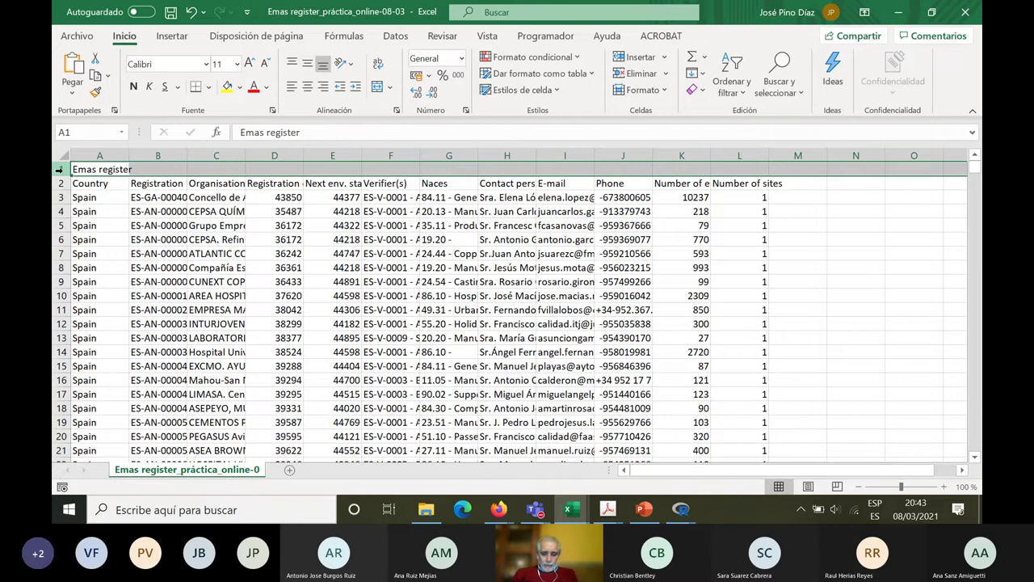
right_click(59, 169)
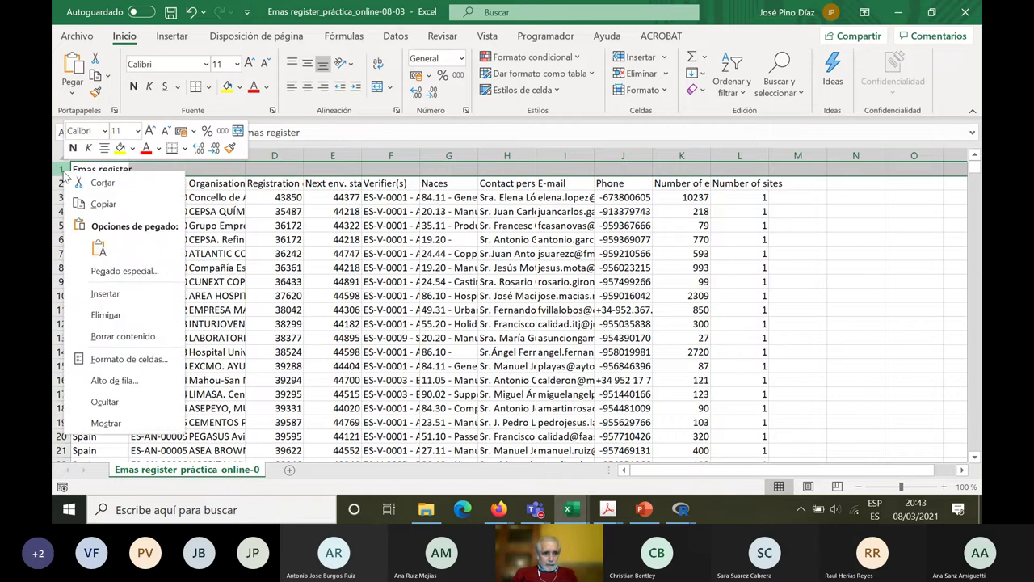
left_click(98, 310)
left_click(348, 227)
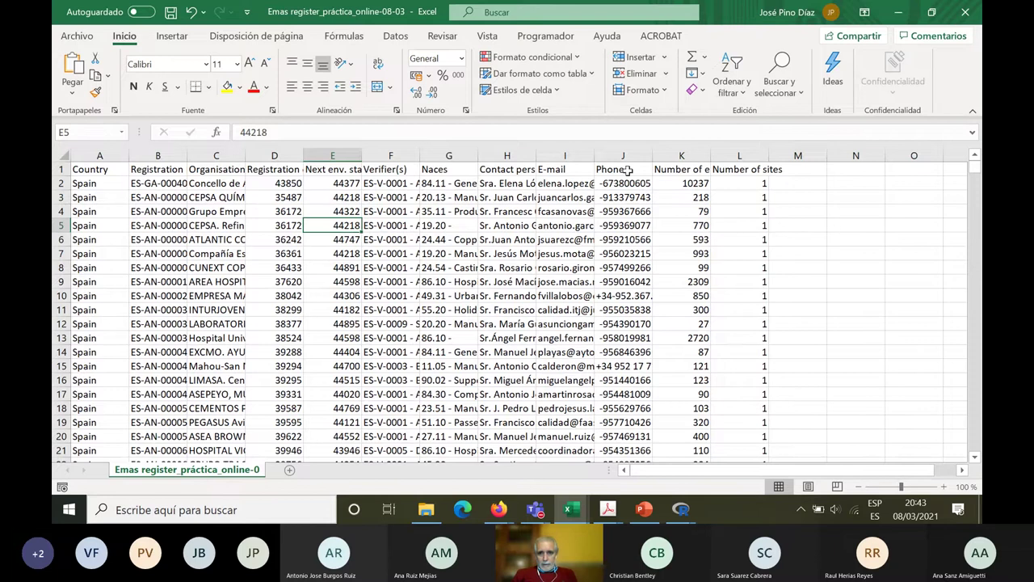
Format the Registration date column as a date of type *14/03/2012
left_click(274, 155)
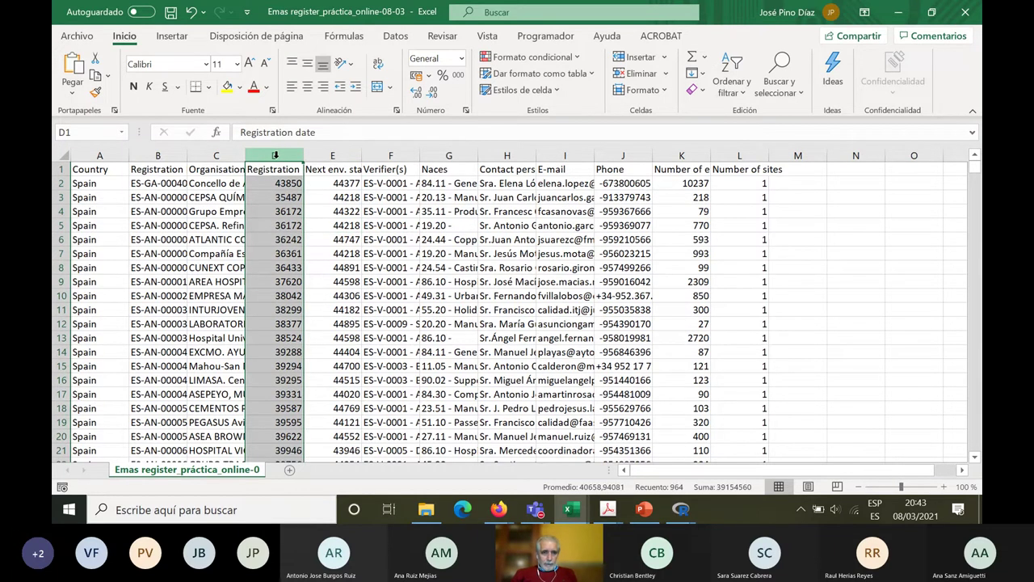
right_click(275, 155)
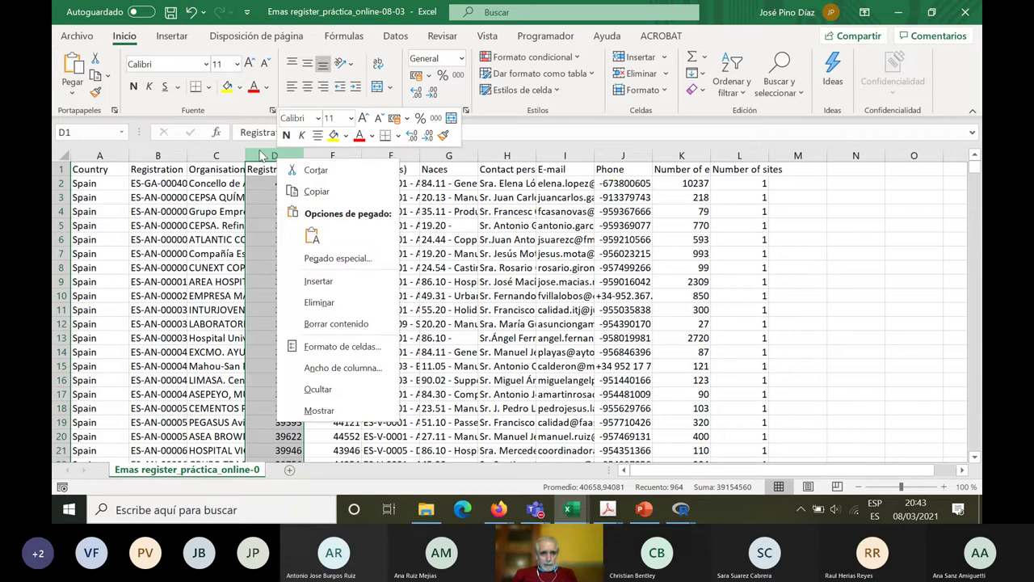
left_click(350, 350)
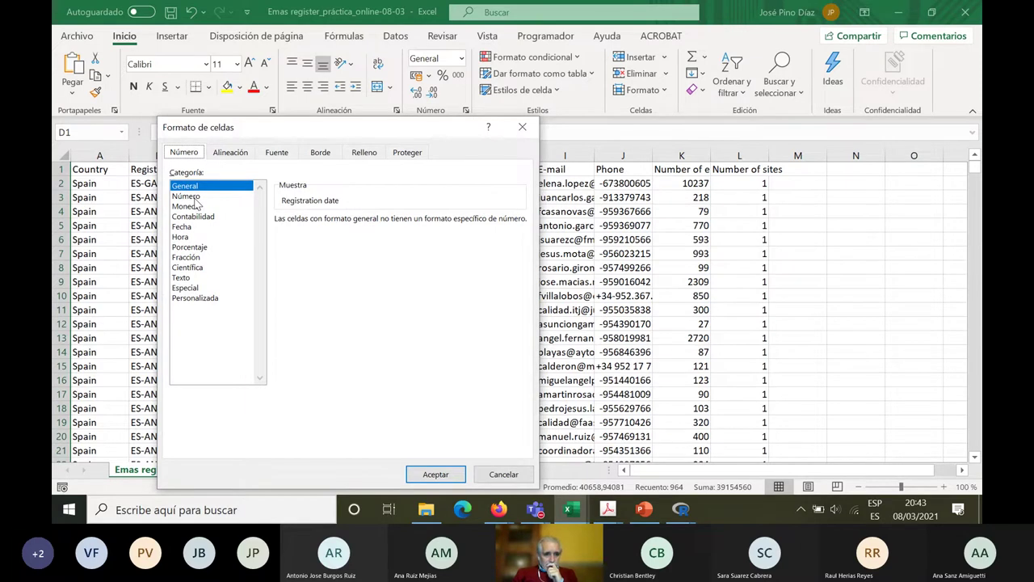
left_click(191, 227)
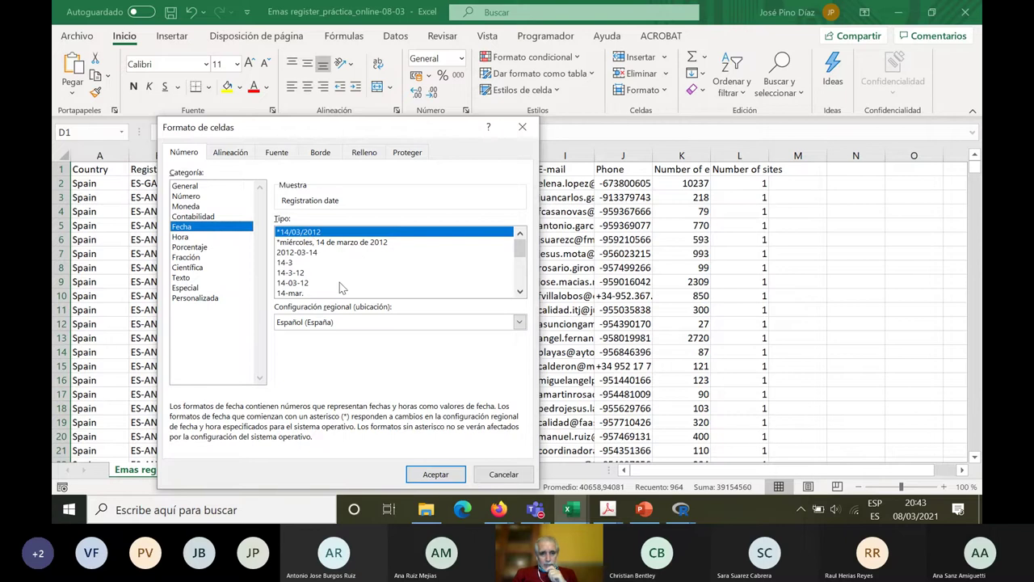
left_click(437, 474)
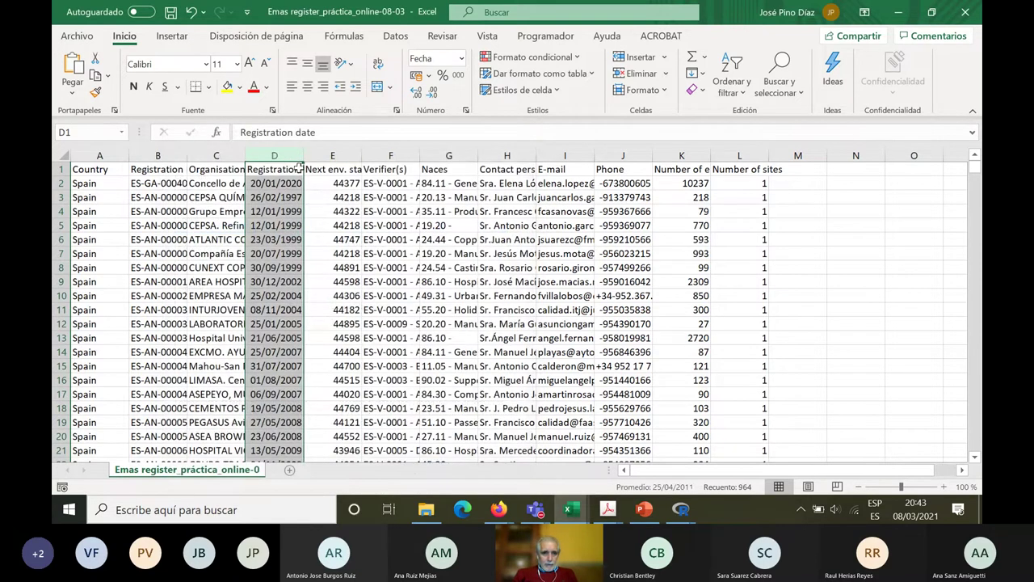
left_click(897, 252)
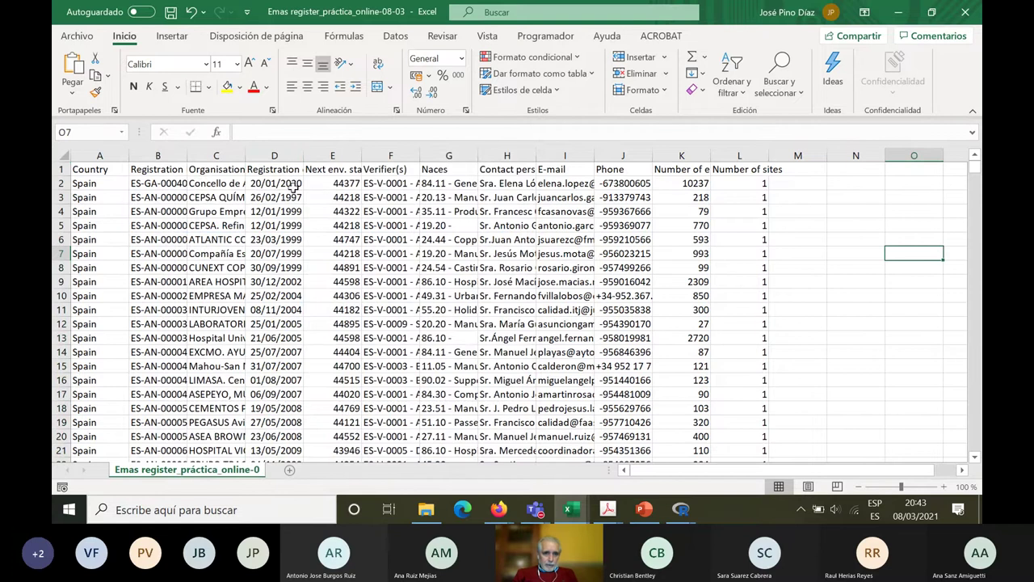
Widen the Registration date column to fit its heading and slightly widen the Organisation name column
left_click(345, 184)
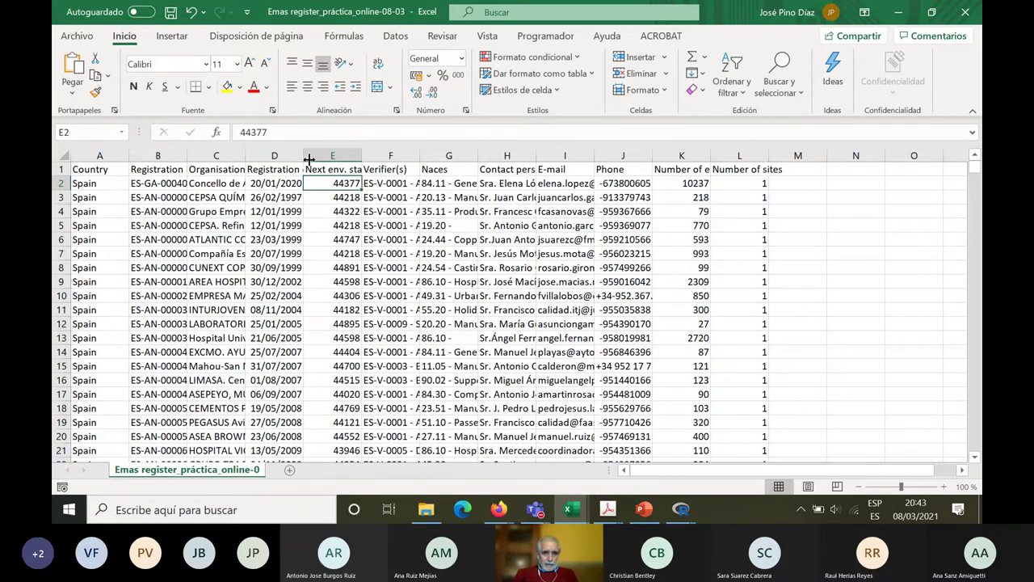
left_click_drag(304, 156, 322, 155)
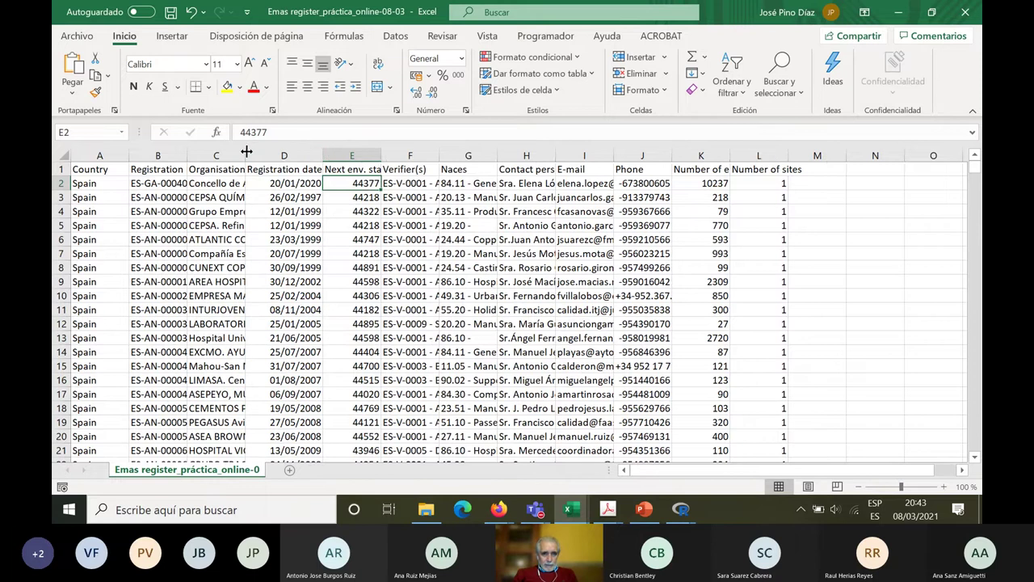
left_click_drag(247, 155, 263, 156)
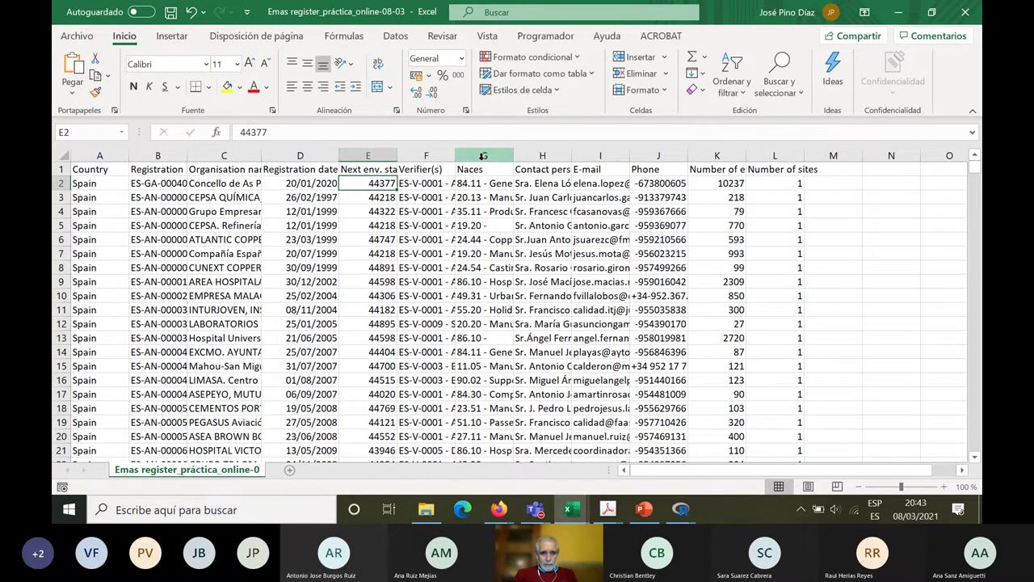
Format the Next env. statement date column as a date of type *14/03/2012 and widen it slightly
left_click(370, 156)
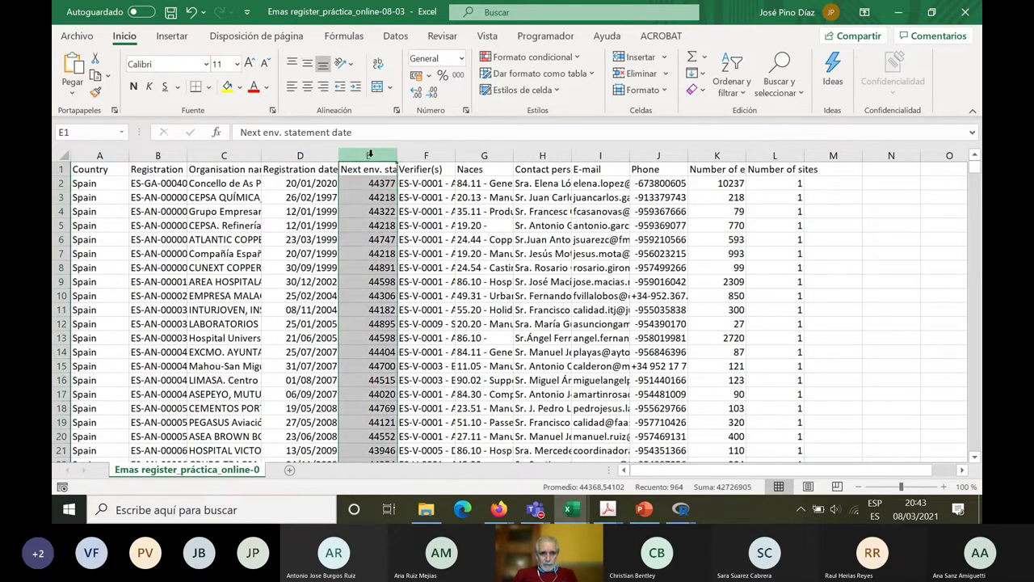
right_click(370, 156)
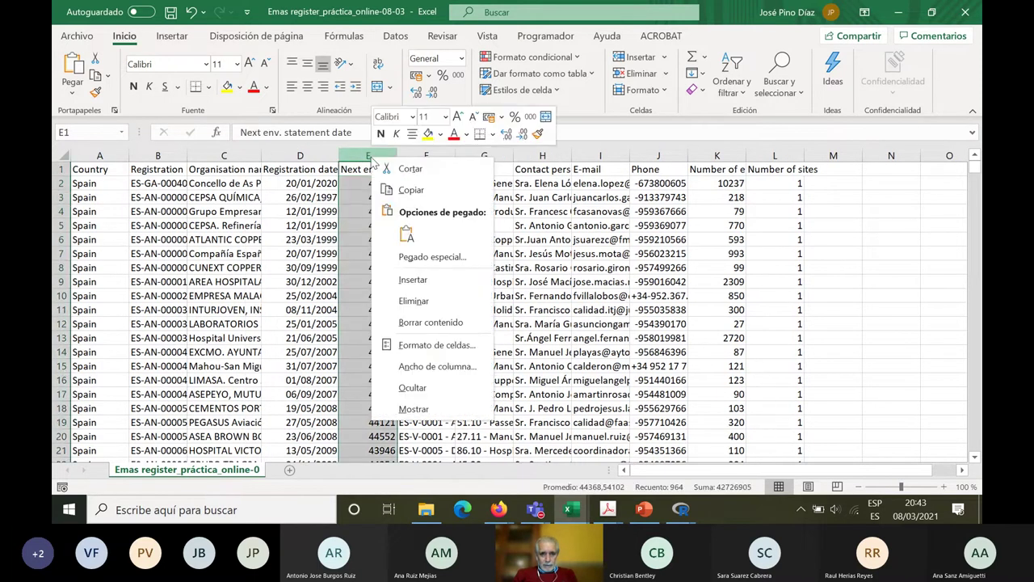
left_click(435, 345)
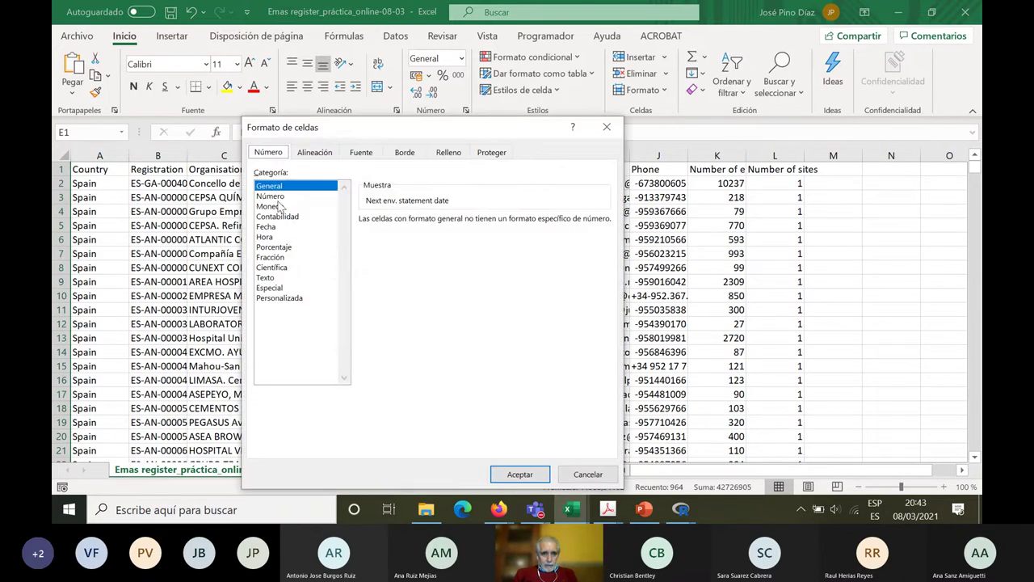
left_click(272, 227)
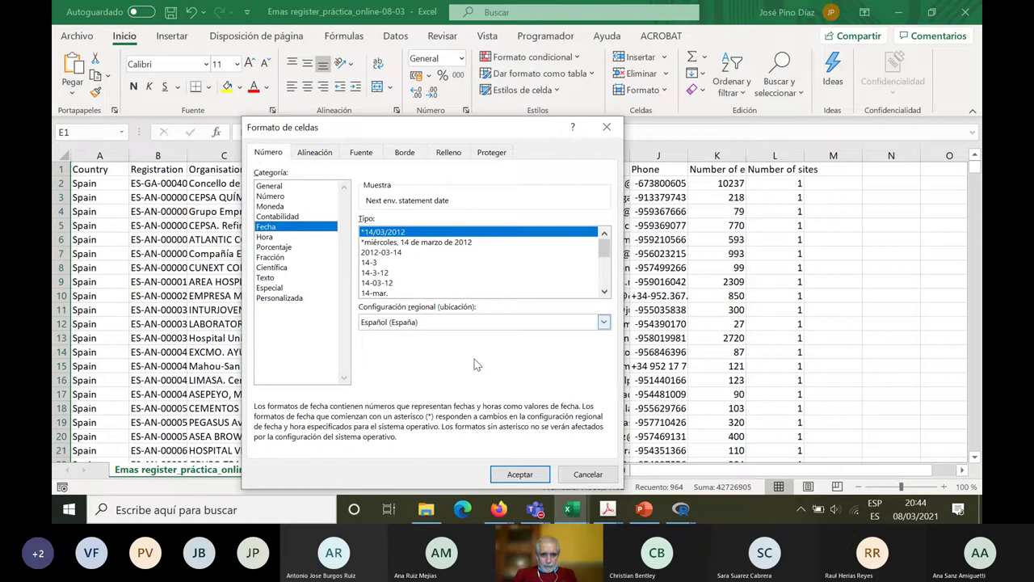
left_click(518, 476)
left_click_drag(398, 154, 406, 155)
left_click(866, 286)
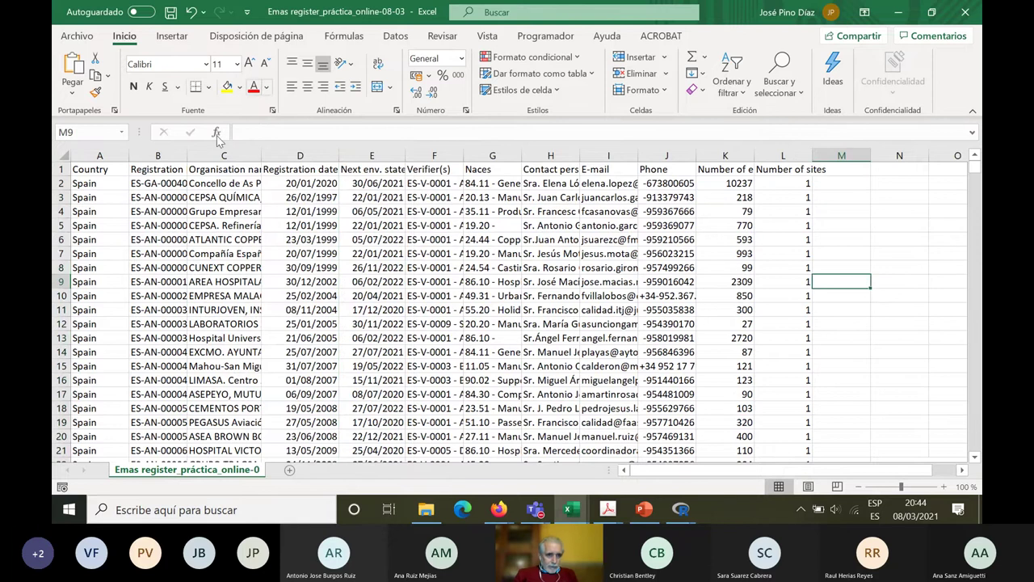
Widen columns B through F, from Registration Number to Verifier(s), and check the first verifier entry and the Naces heading
left_click_drag(188, 155, 228, 155)
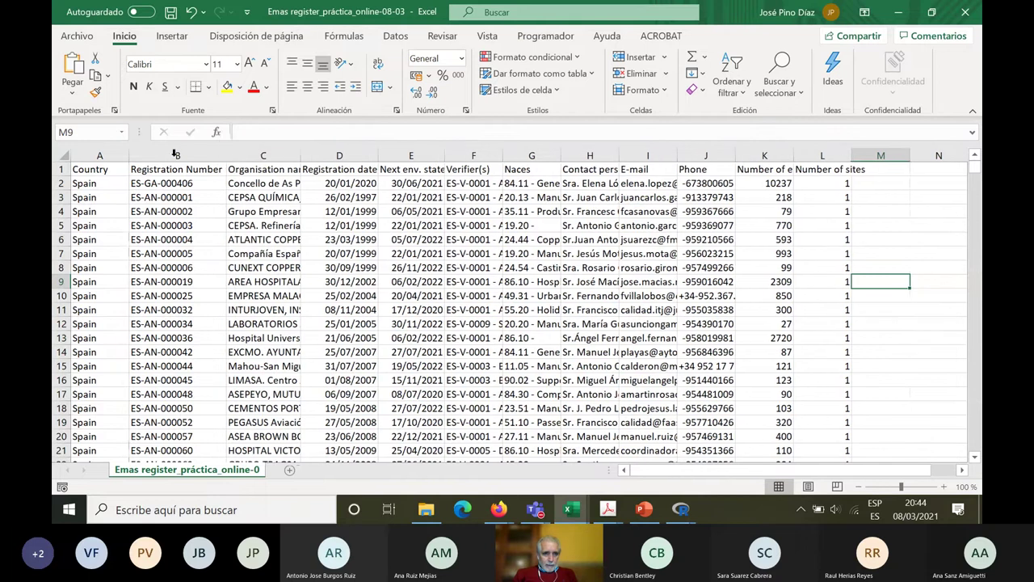
left_click_drag(302, 155, 353, 156)
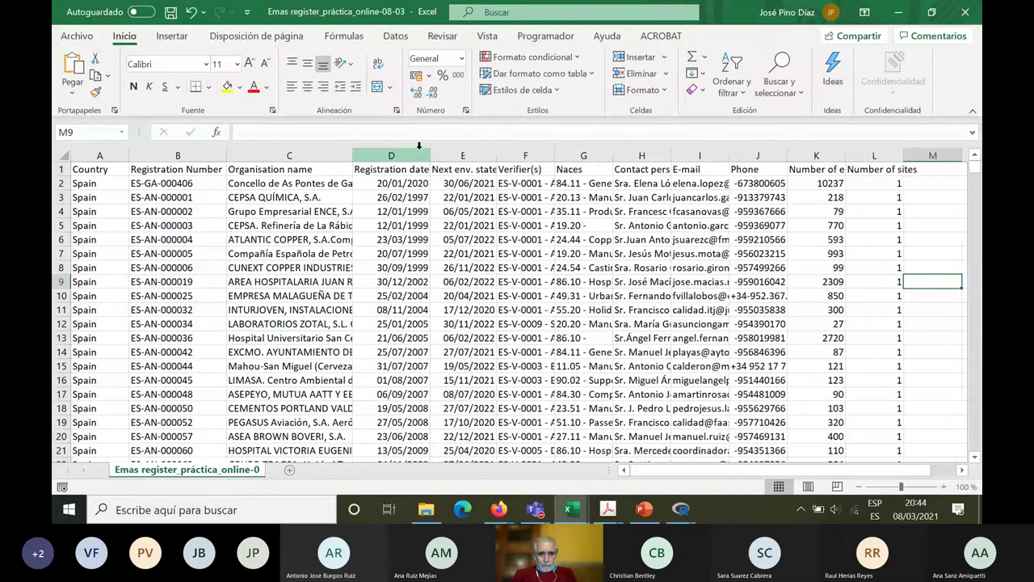
left_click_drag(431, 155, 436, 155)
left_click_drag(501, 155, 511, 155)
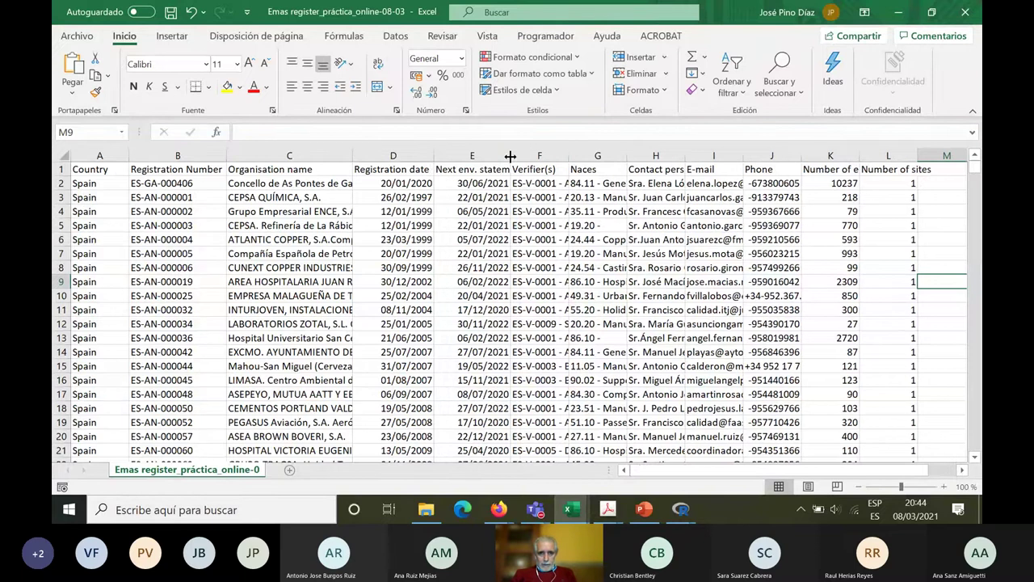
left_click_drag(574, 154, 612, 155)
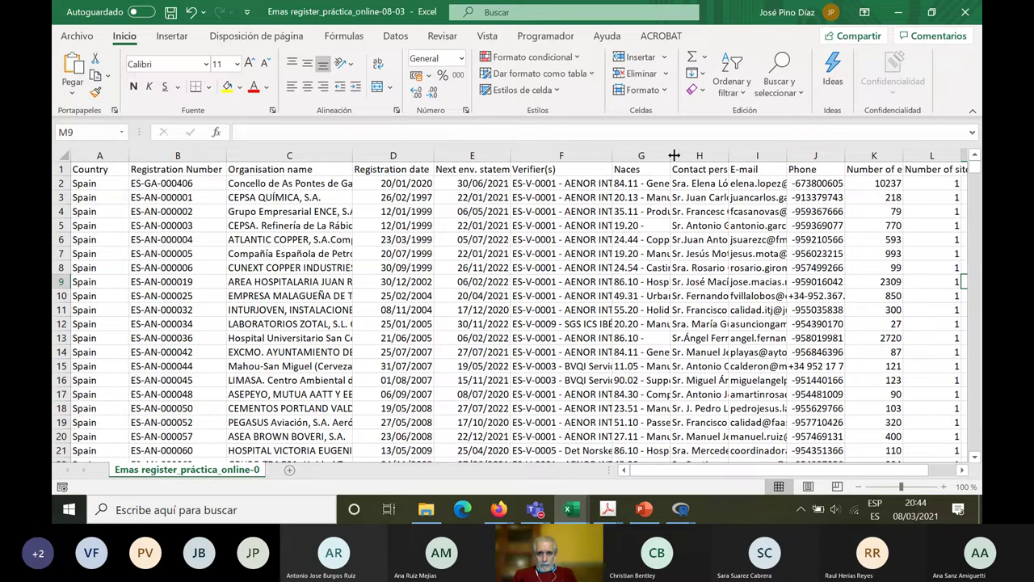
left_click(543, 184)
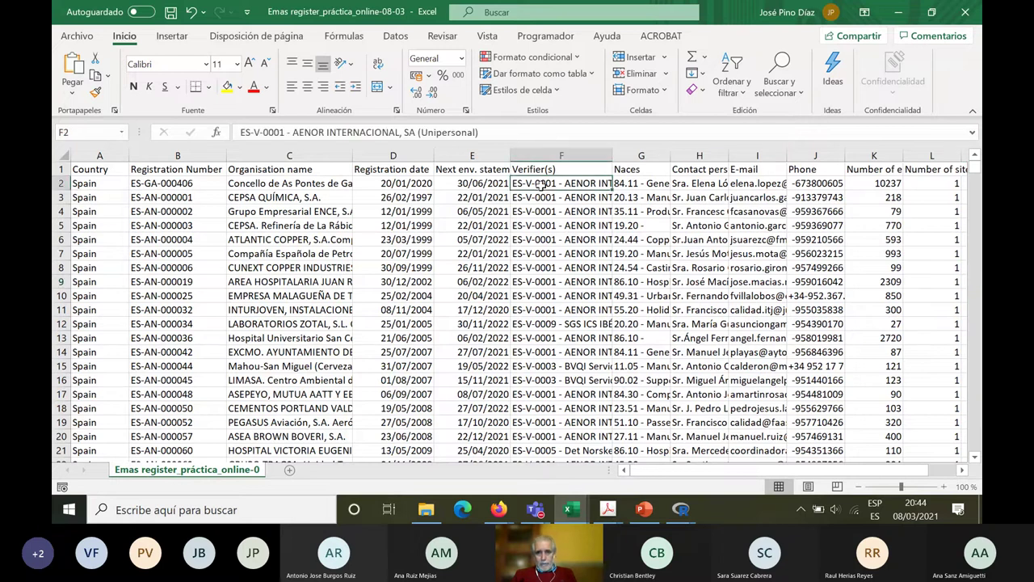
left_click(640, 168)
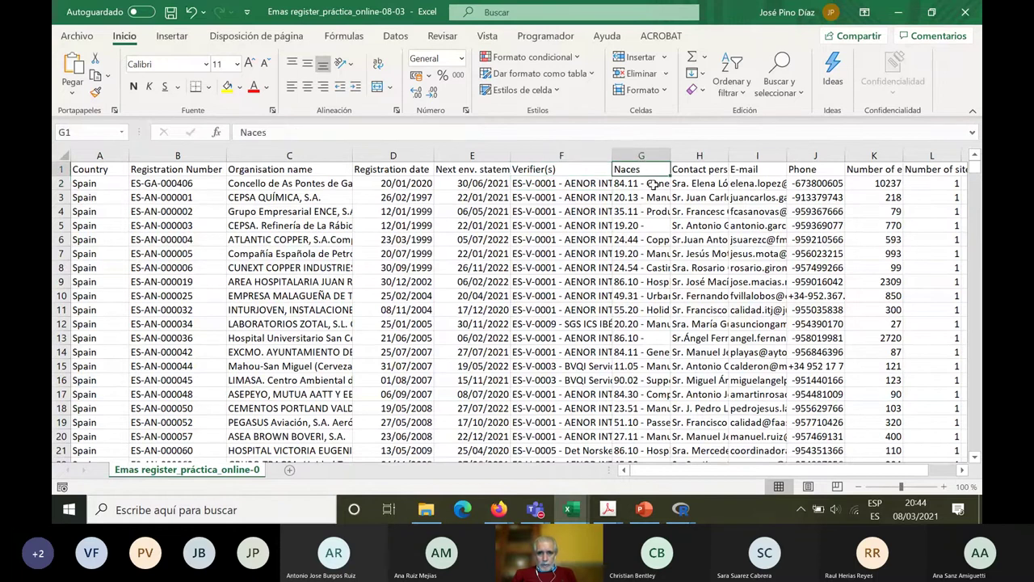
Widen the Naces column and expand the formula bar to read the full multi-line Naces entries in rows 2 to 6
left_click_drag(671, 153, 725, 154)
left_click(641, 183)
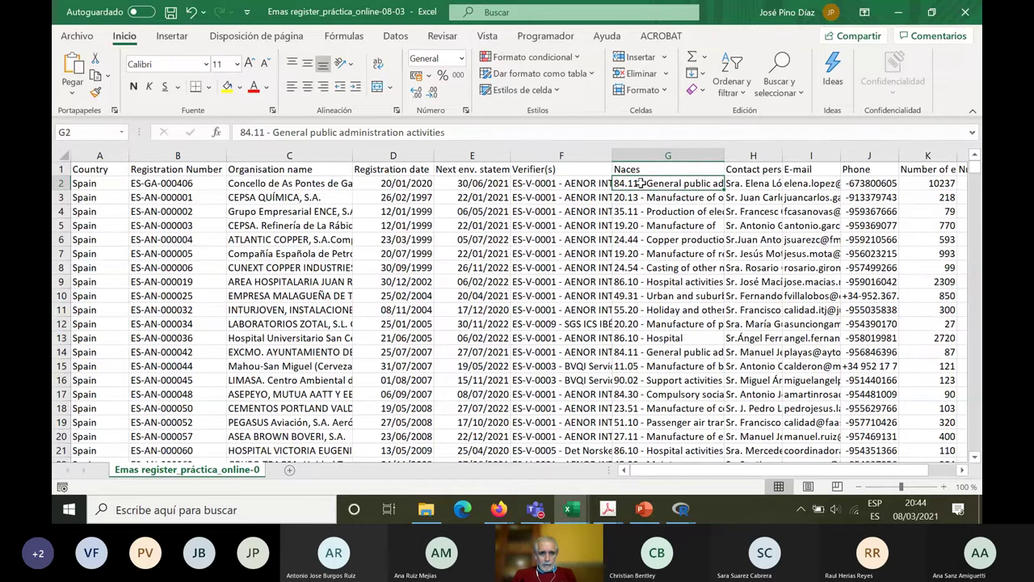
key("Down")
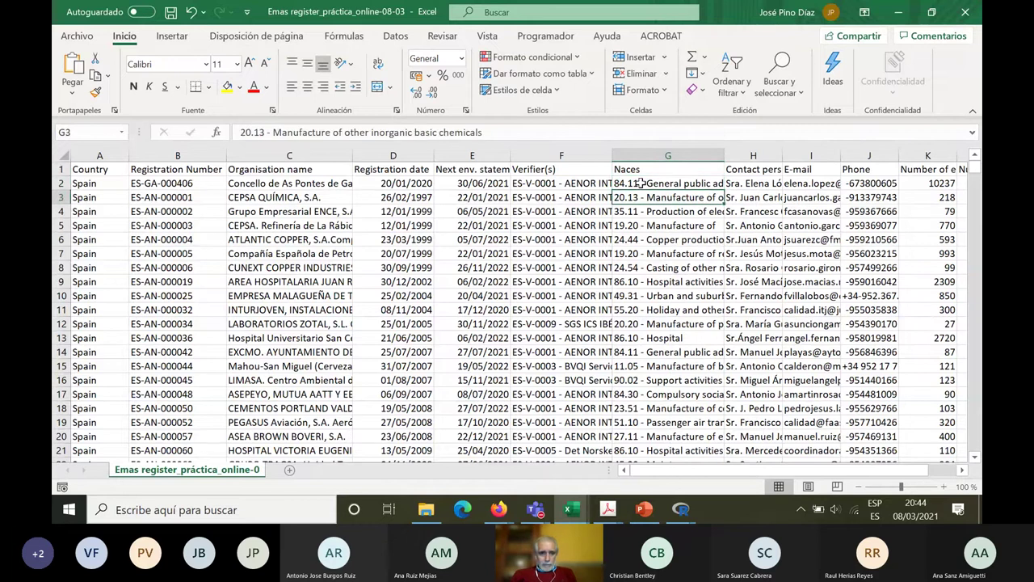
left_click(972, 134)
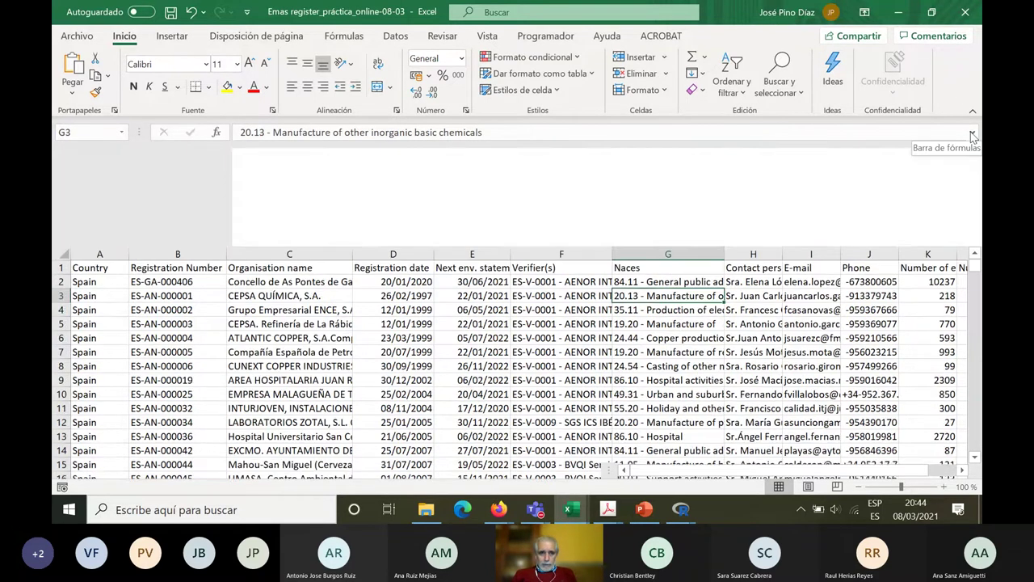
key("Down")
key("Down")
key("Down")
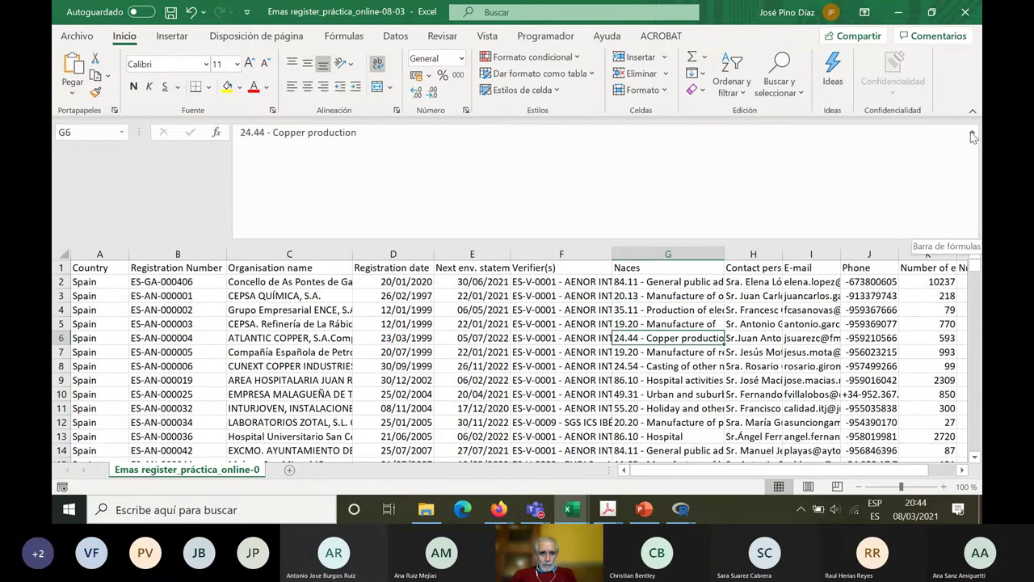
key("Up")
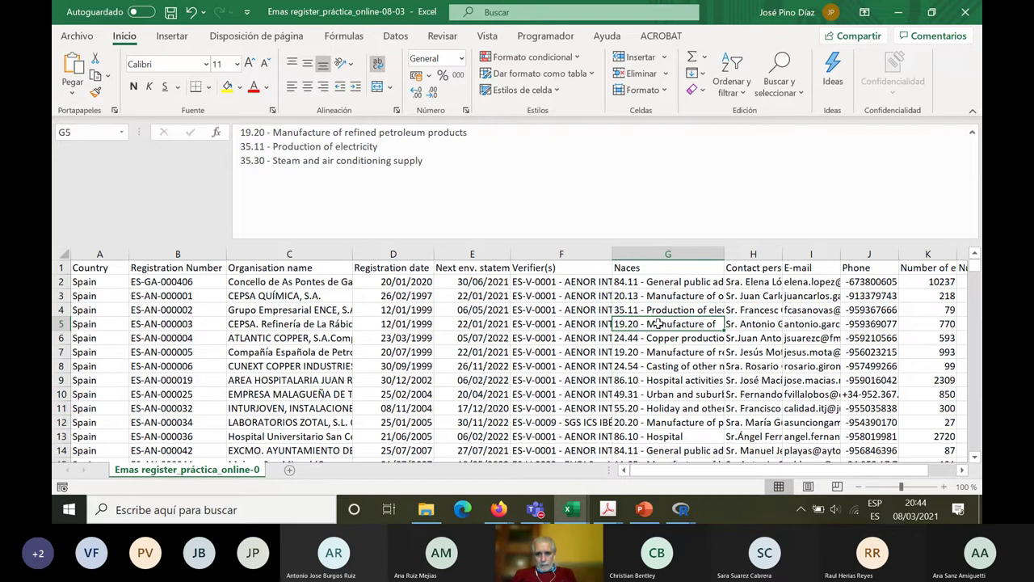
Widen the Contact person, E-mail and Phone columns
left_click(771, 269)
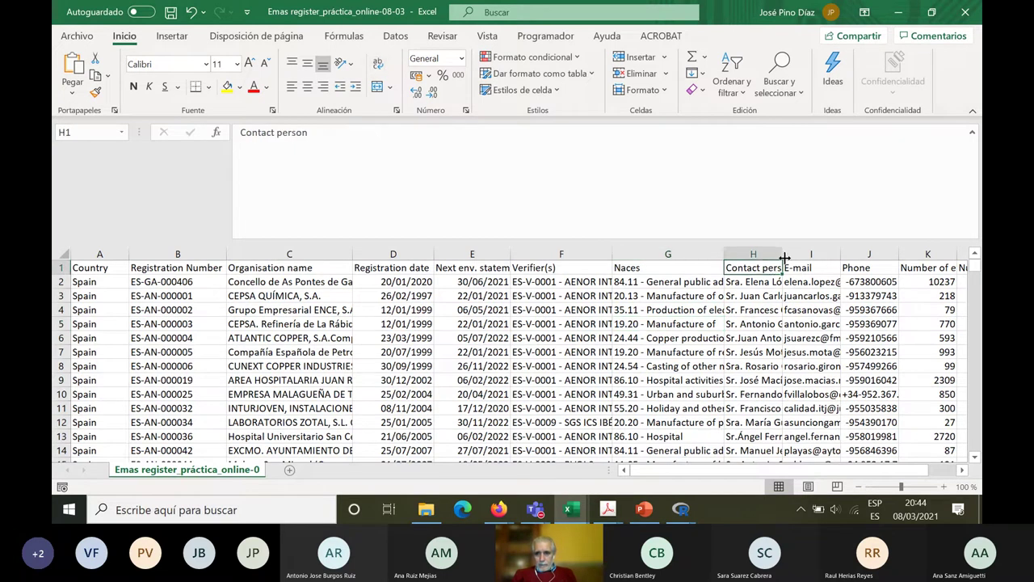
left_click_drag(786, 254, 973, 257)
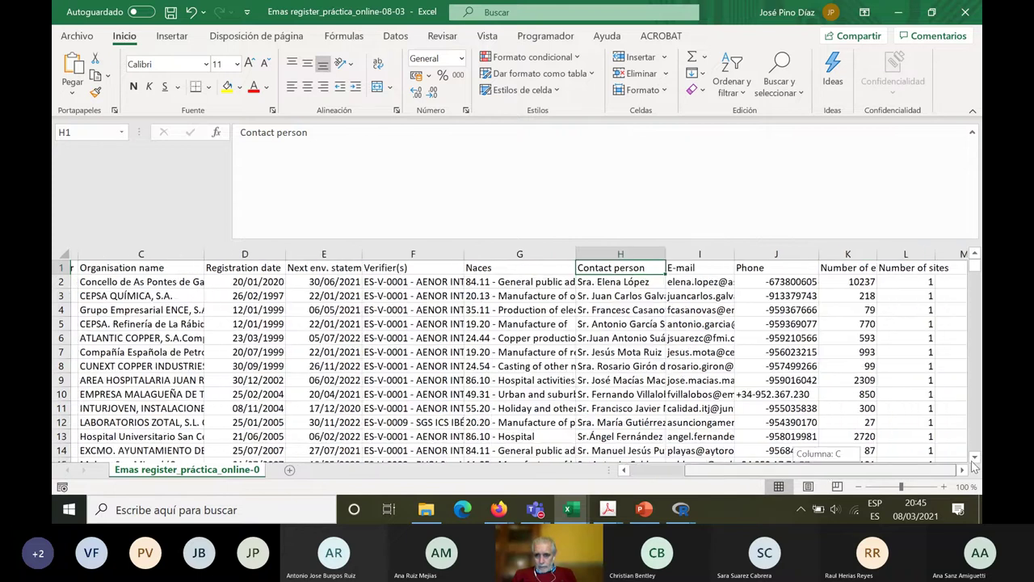
scroll(811, 477, "right", 2)
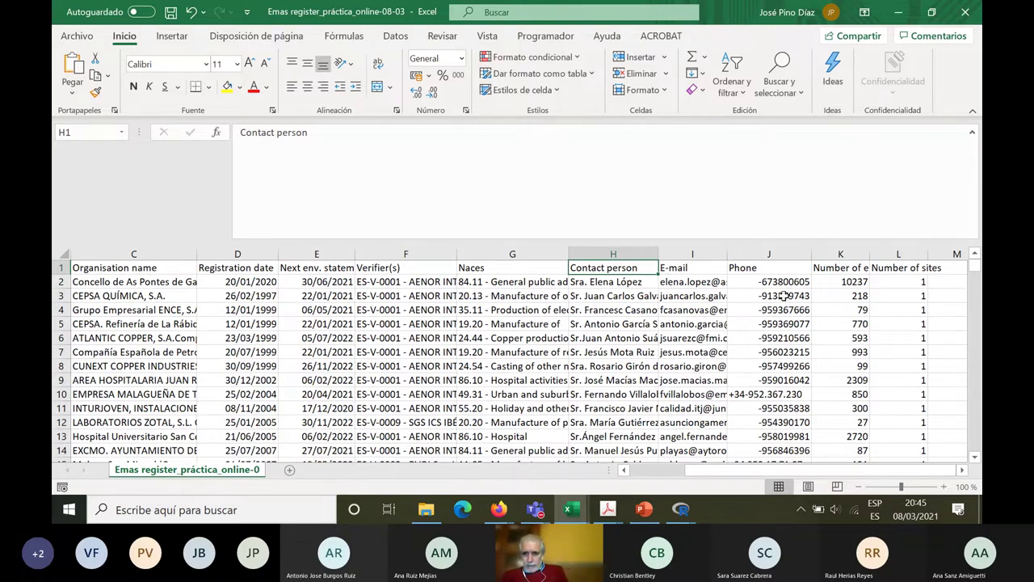
Widen the Number of employees and Number of sites columns, and collapse the formula bar to a single line
left_click(832, 292)
left_click(845, 280)
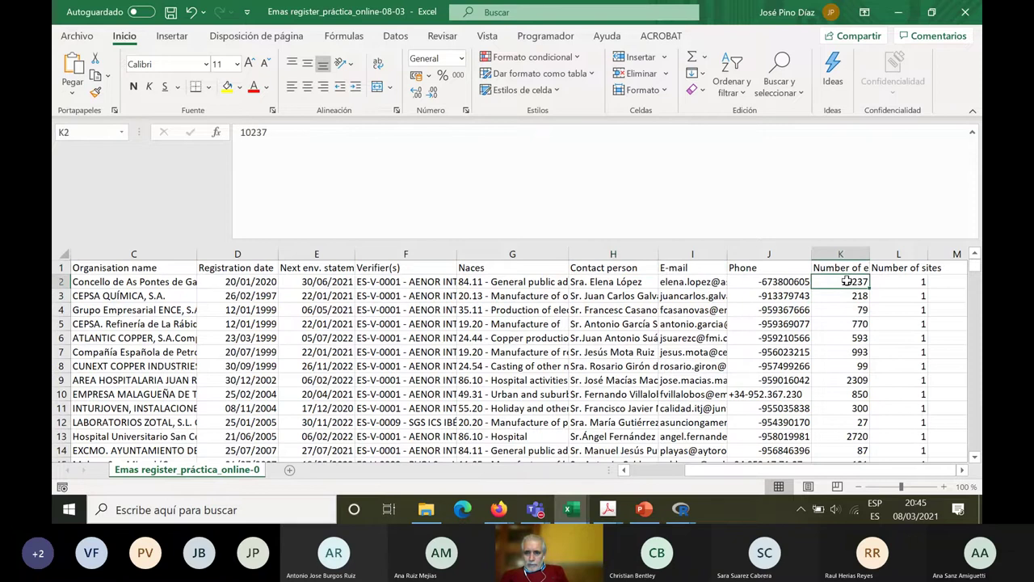
left_click_drag(869, 247, 959, 247)
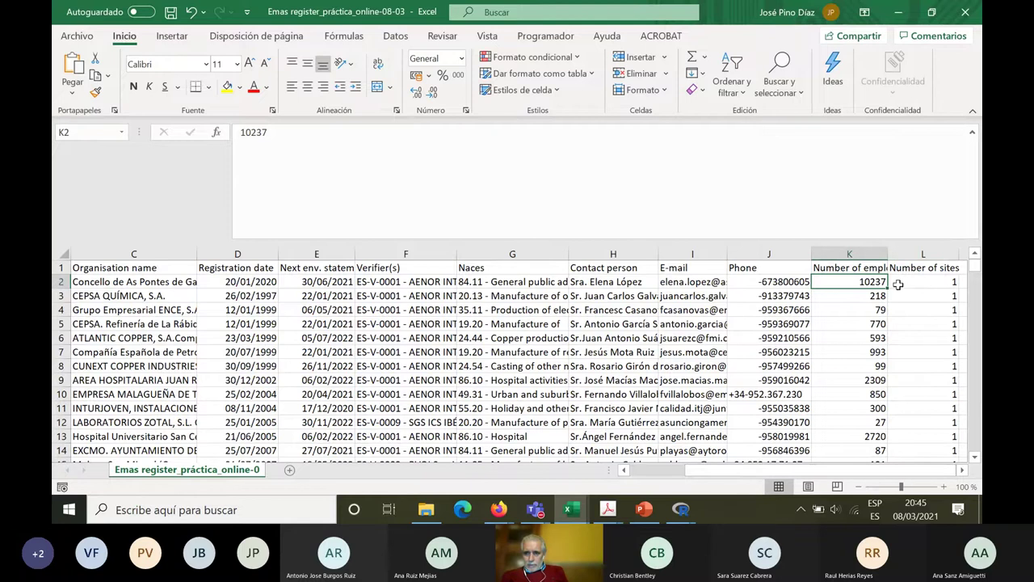
left_click_drag(887, 254, 893, 255)
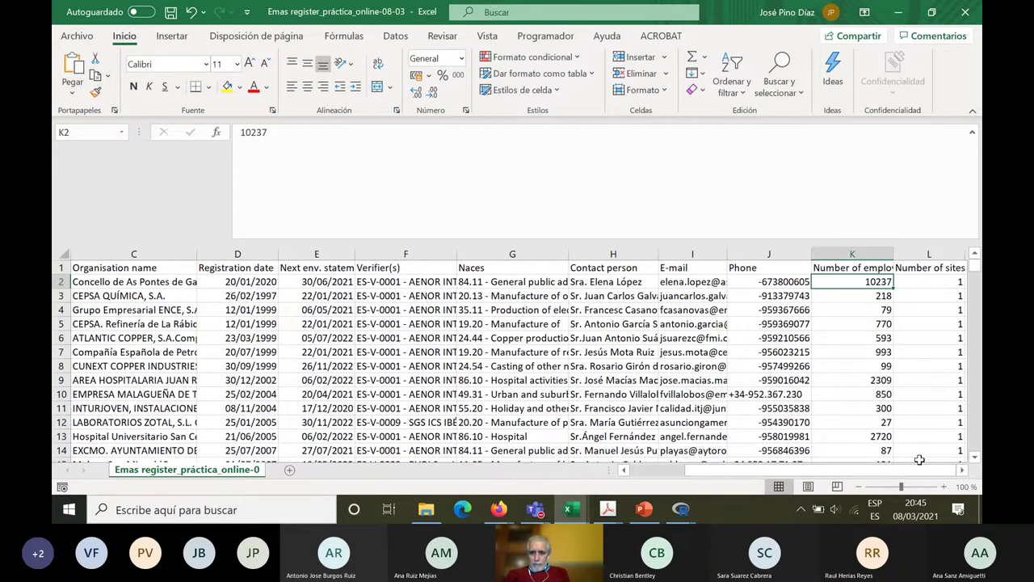
left_click_drag(921, 469, 866, 470)
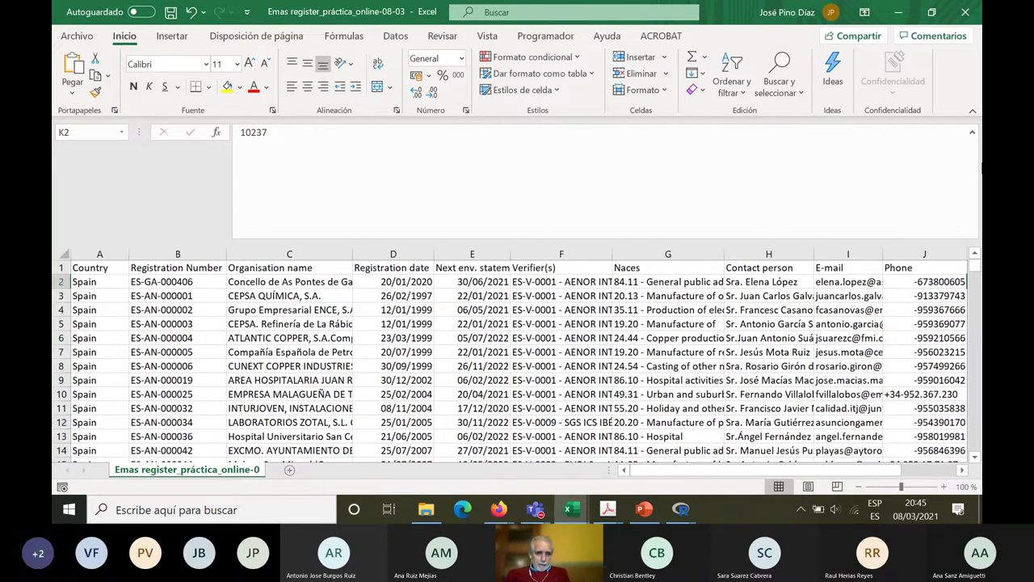
left_click(974, 134)
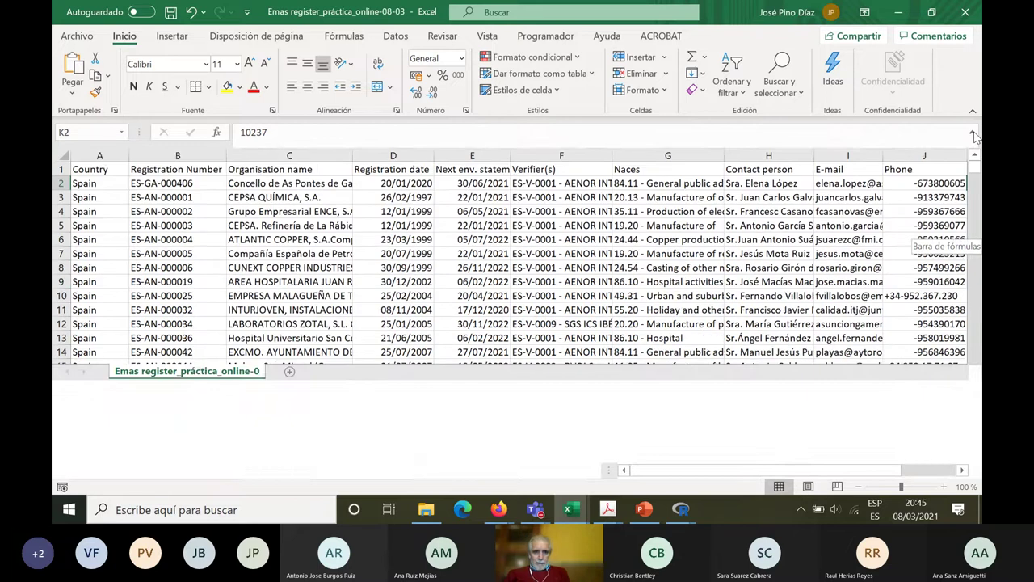
left_click_drag(731, 472, 656, 473)
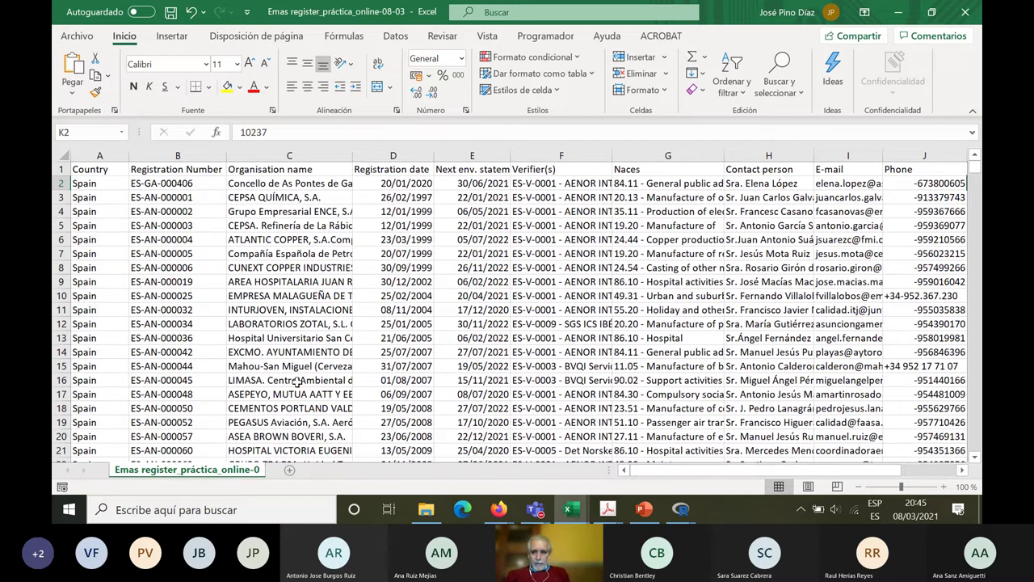
Switch to the Firefox window showing the EMAS register and close the Emas register page
left_click(388, 188)
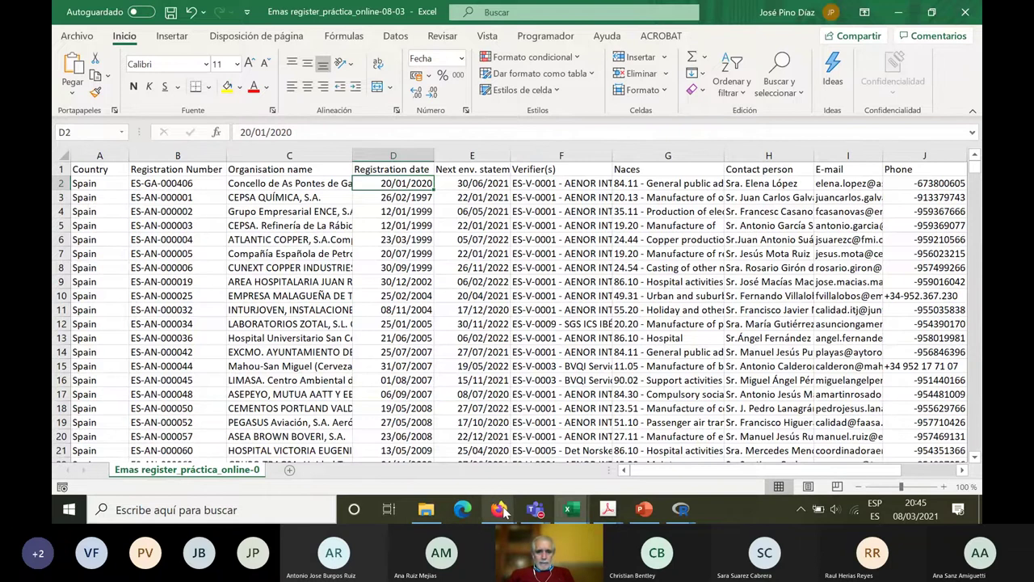
mouse_move(505, 510)
mouse_move(374, 460)
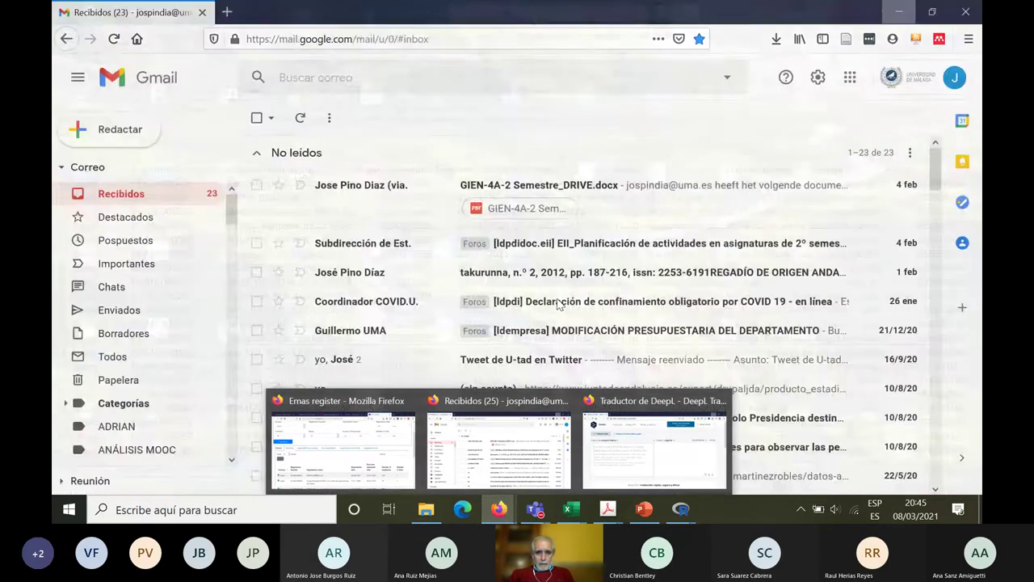
key("alt+Tab")
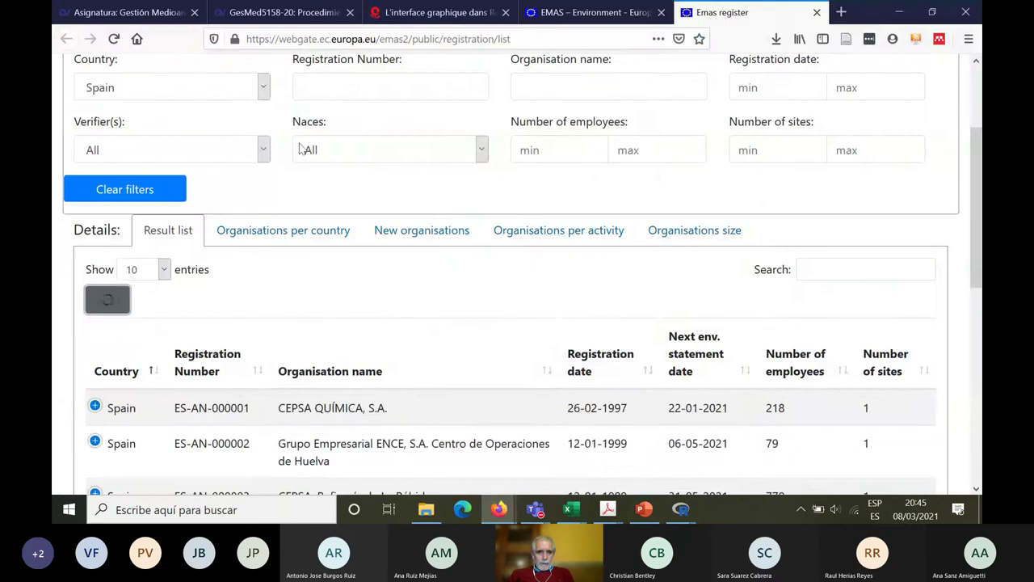
left_click(817, 13)
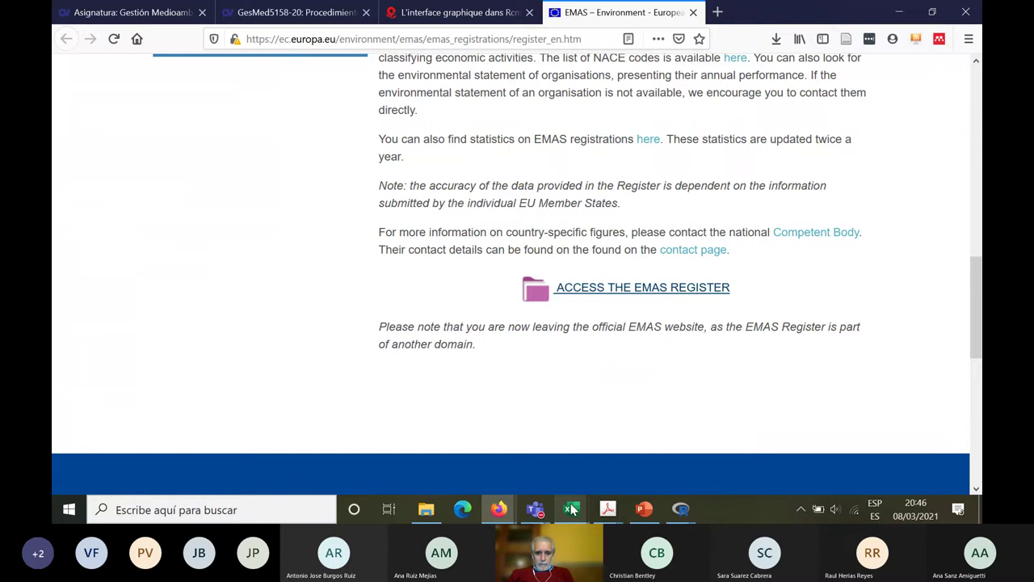
mouse_move(572, 508)
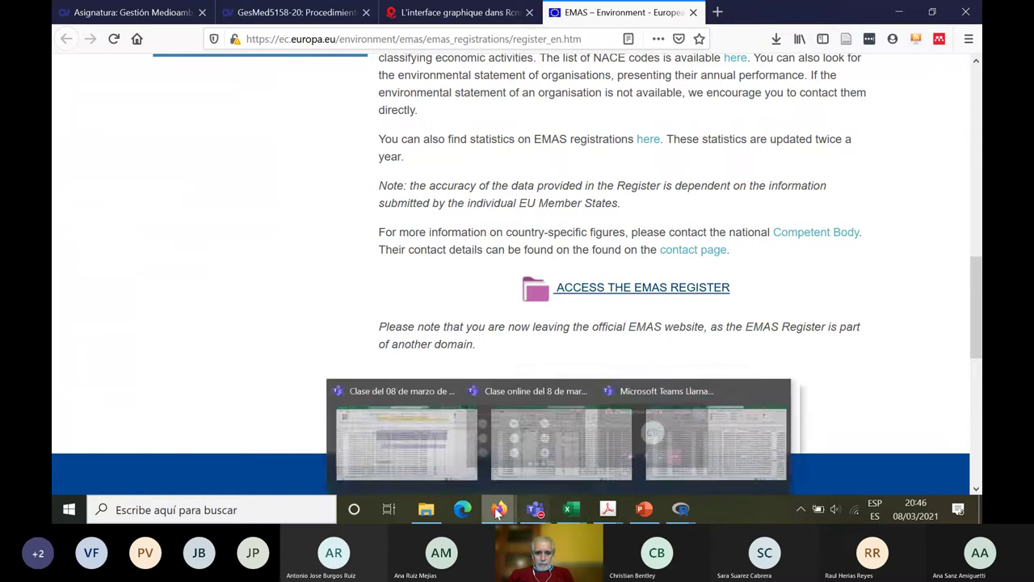
left_click(384, 457)
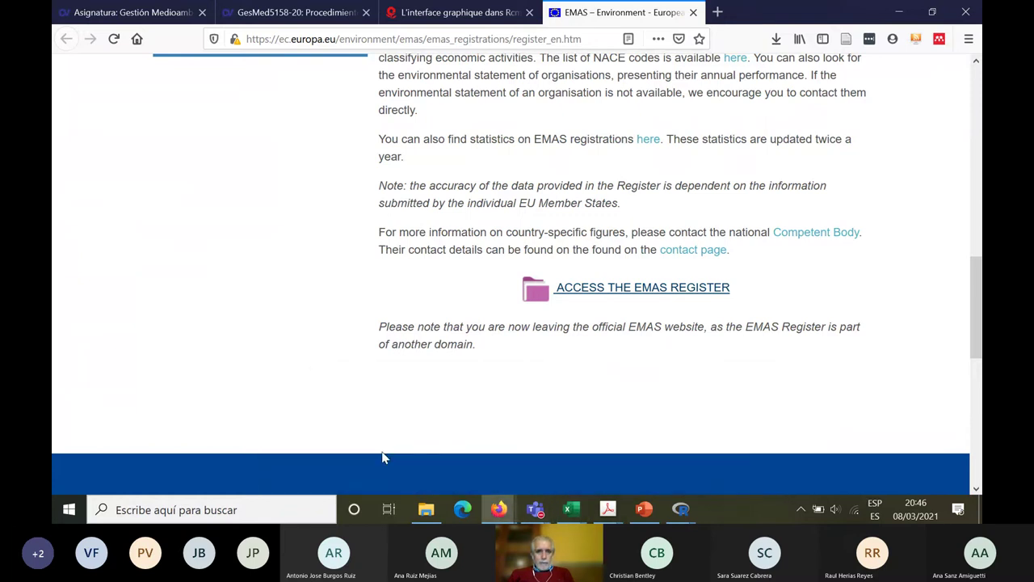
Review the course procedure page for downloading the EMAS register Excel file, highlighting the example search's date and number of results
left_click(283, 12)
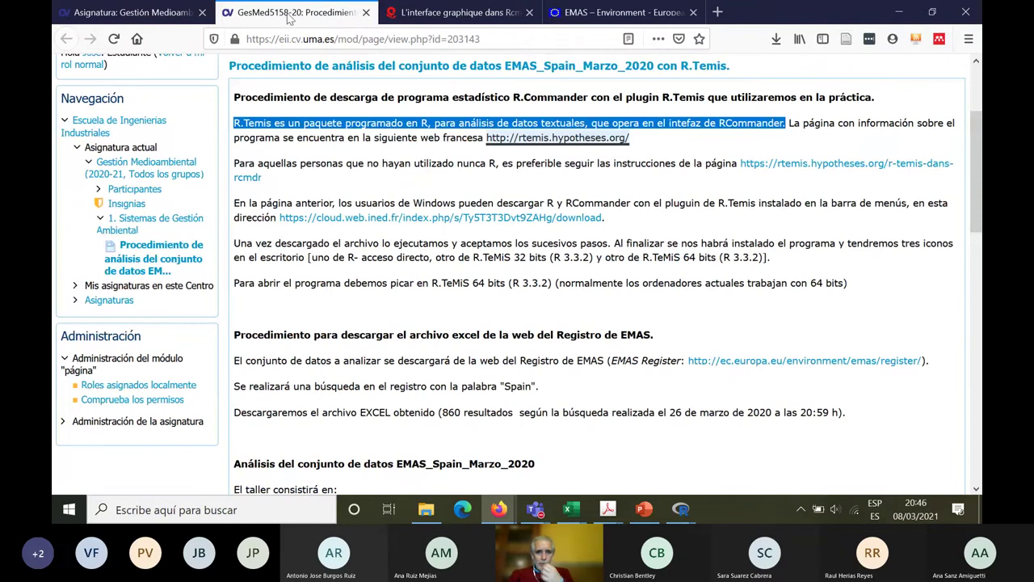
left_click(760, 150)
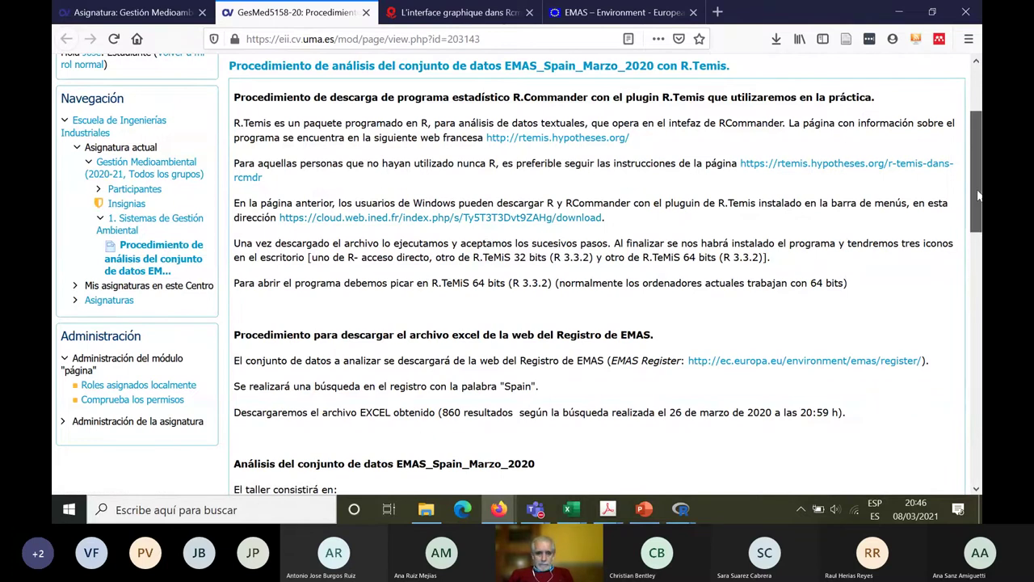
left_click_drag(978, 196, 978, 275)
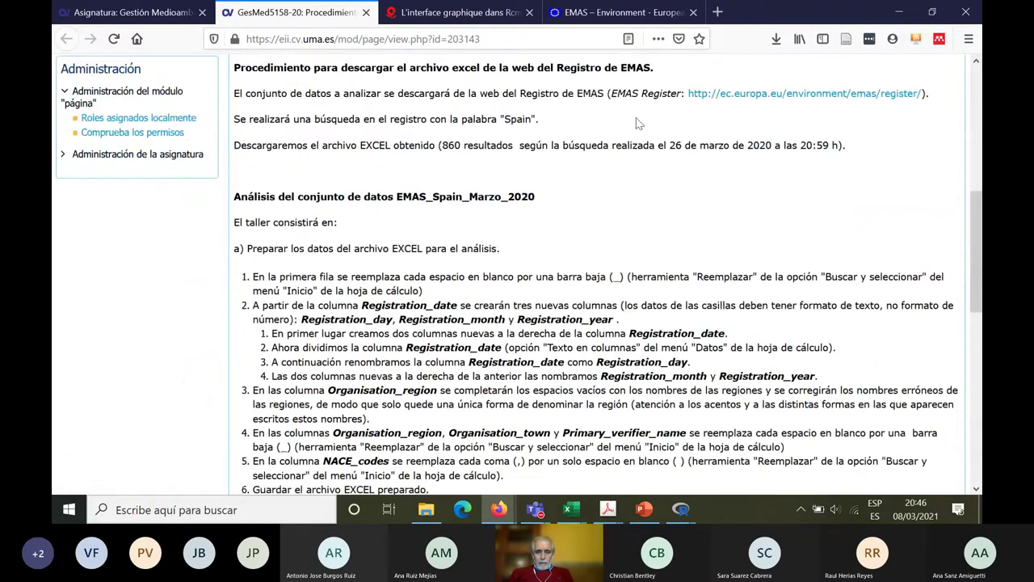
left_click_drag(371, 68, 645, 63)
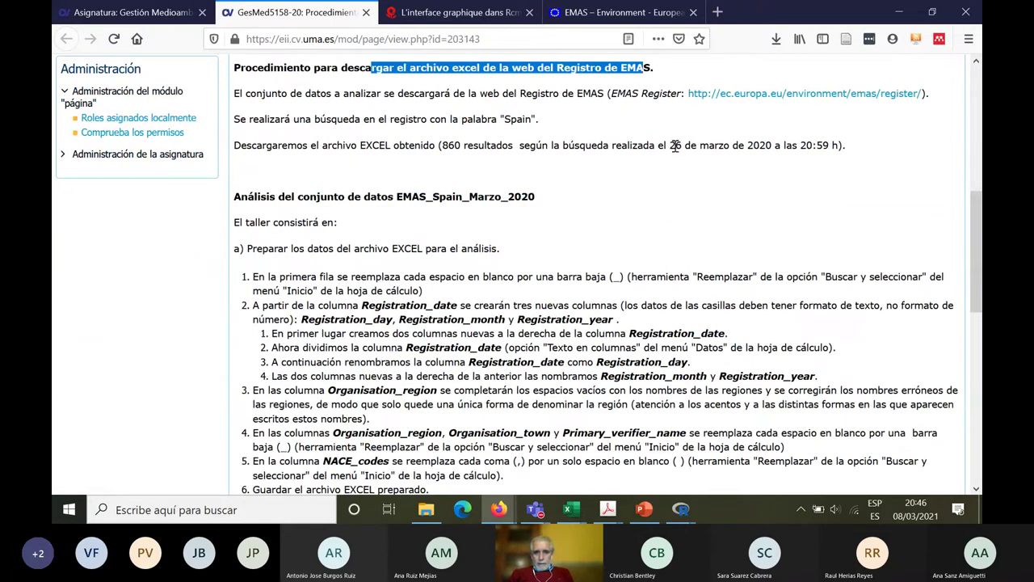
left_click_drag(669, 146, 833, 145)
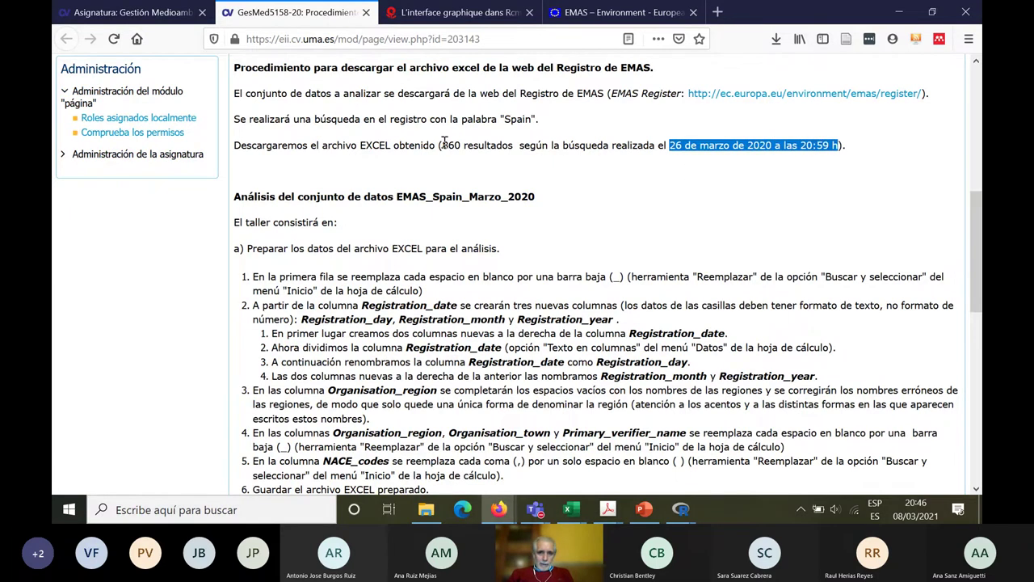
mouse_move(444, 144)
left_mouse_down()
mouse_move(489, 145)
mouse_move(462, 143)
left_mouse_up()
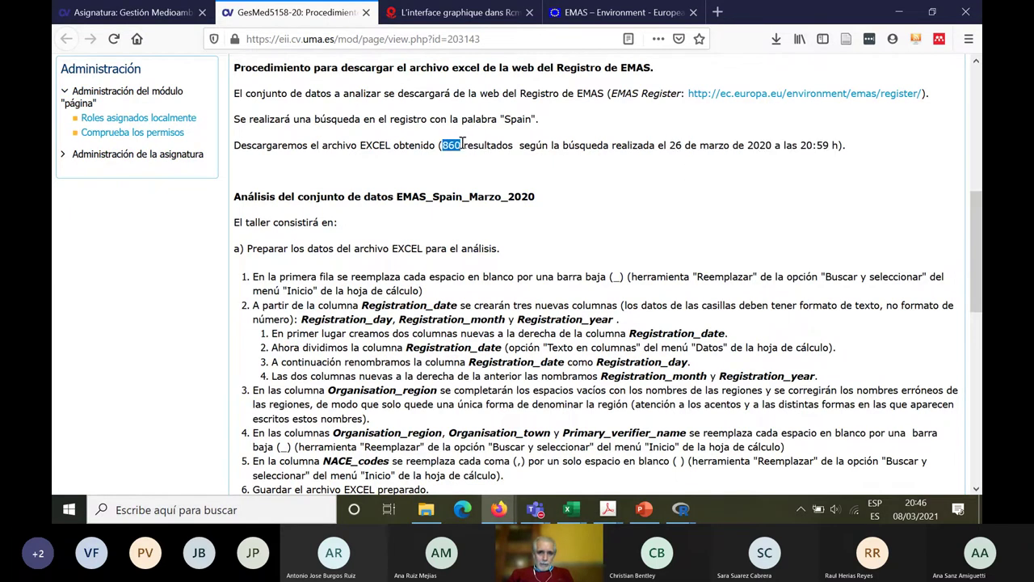
Reopen the EMAS Register from the European Commission page and filter the published organisations by country Spain
left_click(590, 16)
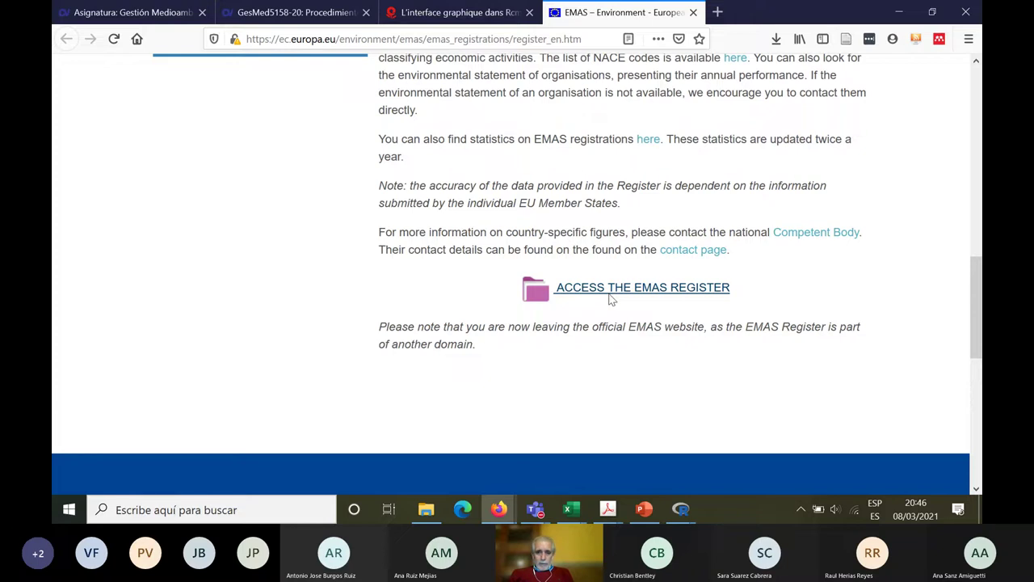
left_click(597, 287)
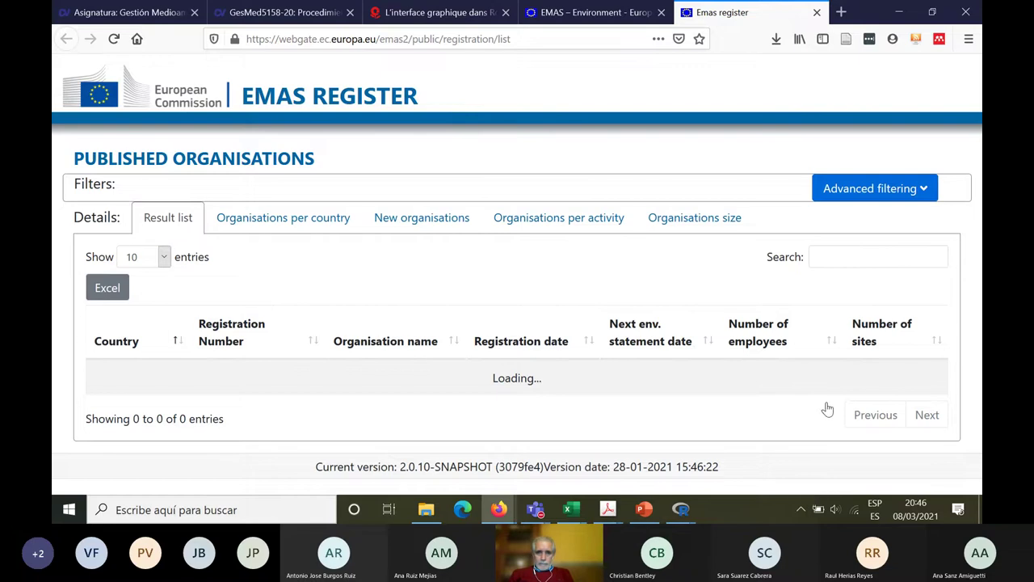
left_click(892, 189)
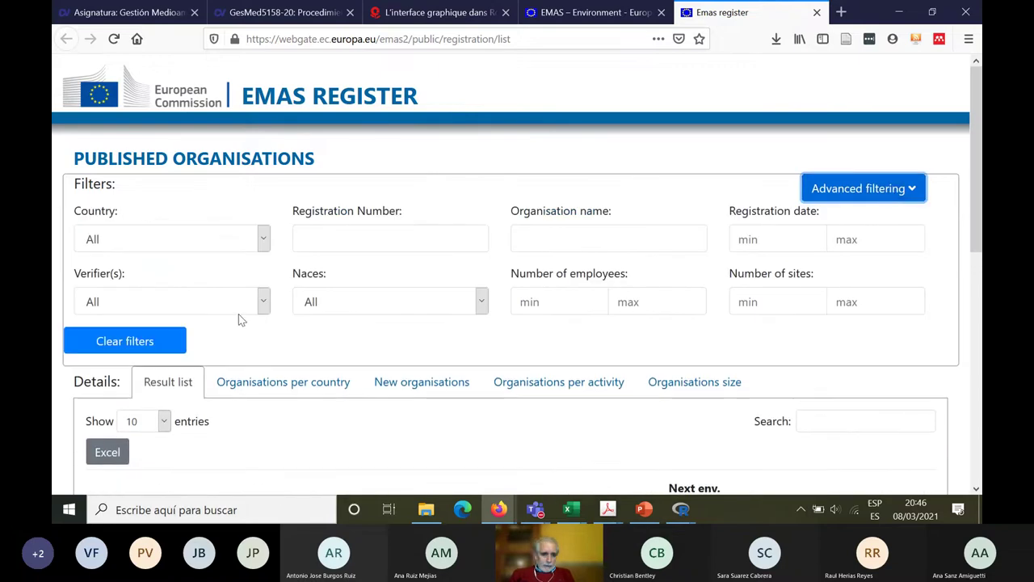
left_click(264, 243)
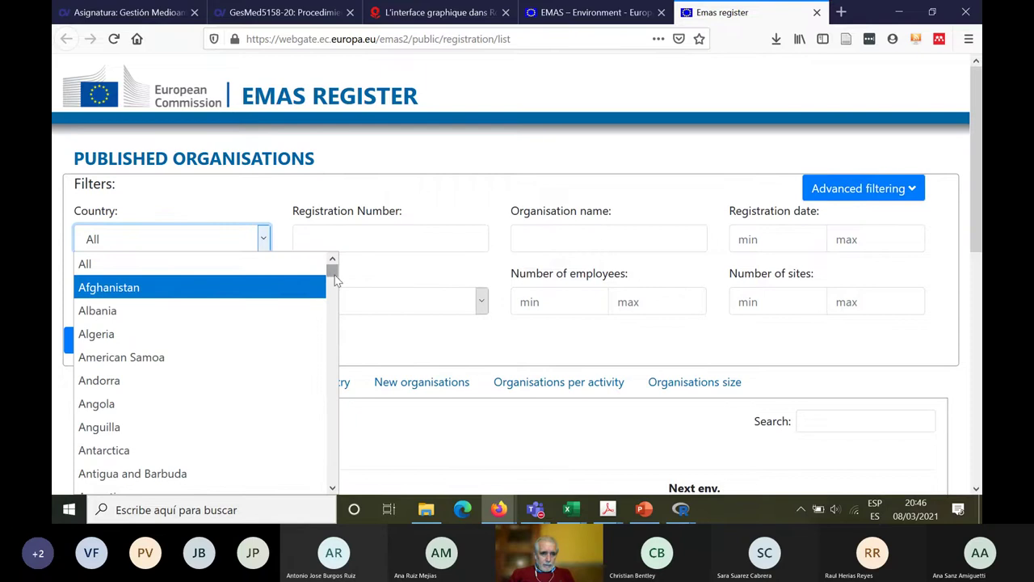
left_click_drag(335, 280, 335, 447)
left_click(142, 375)
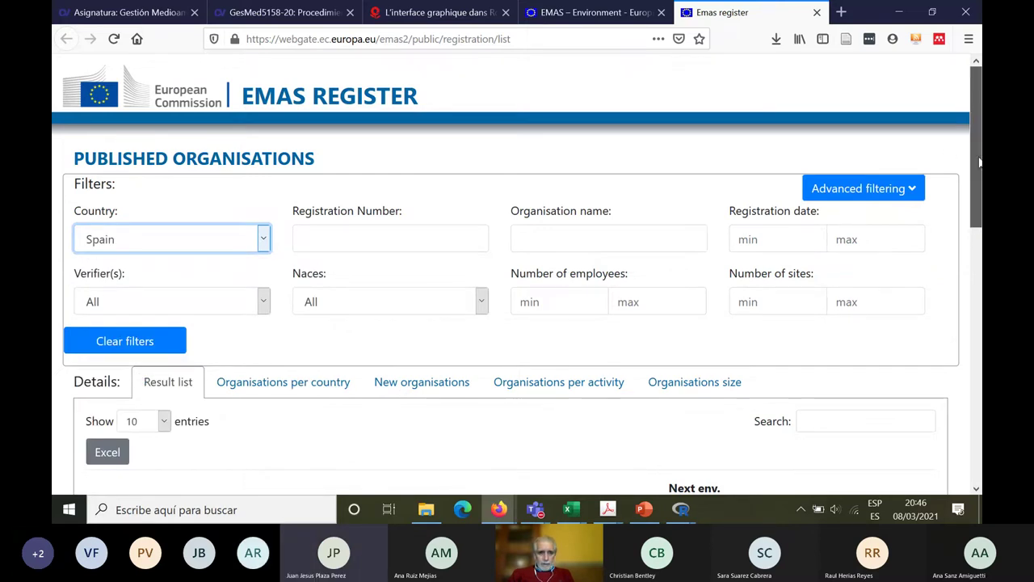
Check the number of entries found for Spain and export the result list to Excel
left_click_drag(979, 162, 979, 421)
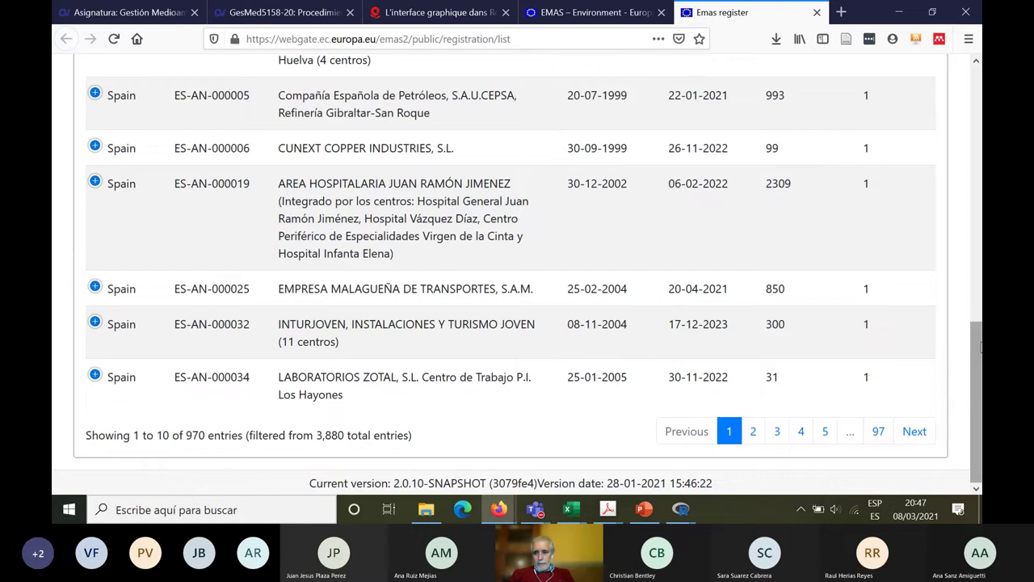
left_click_drag(978, 347, 978, 220)
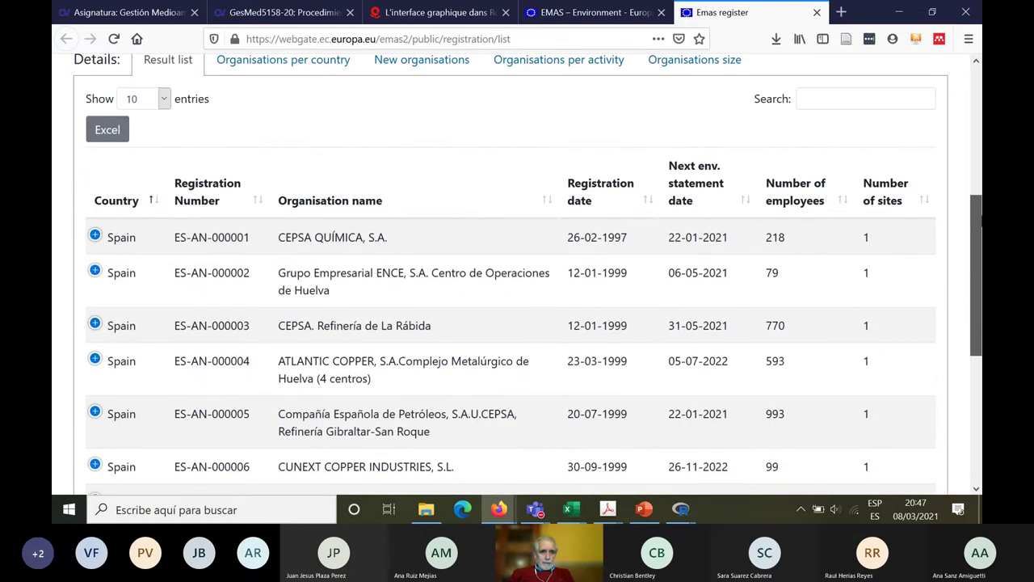
left_click(103, 133)
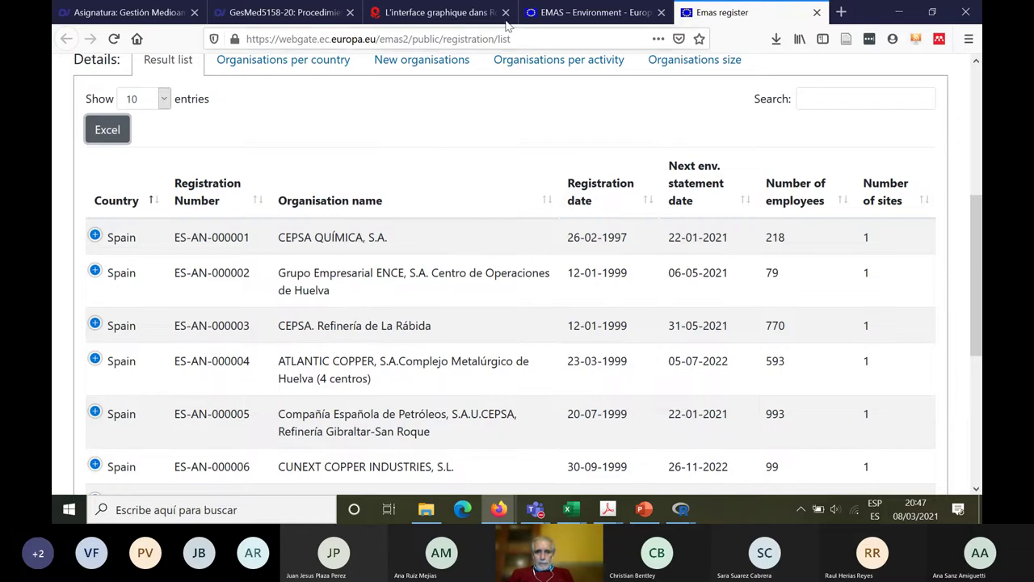
mouse_move(426, 511)
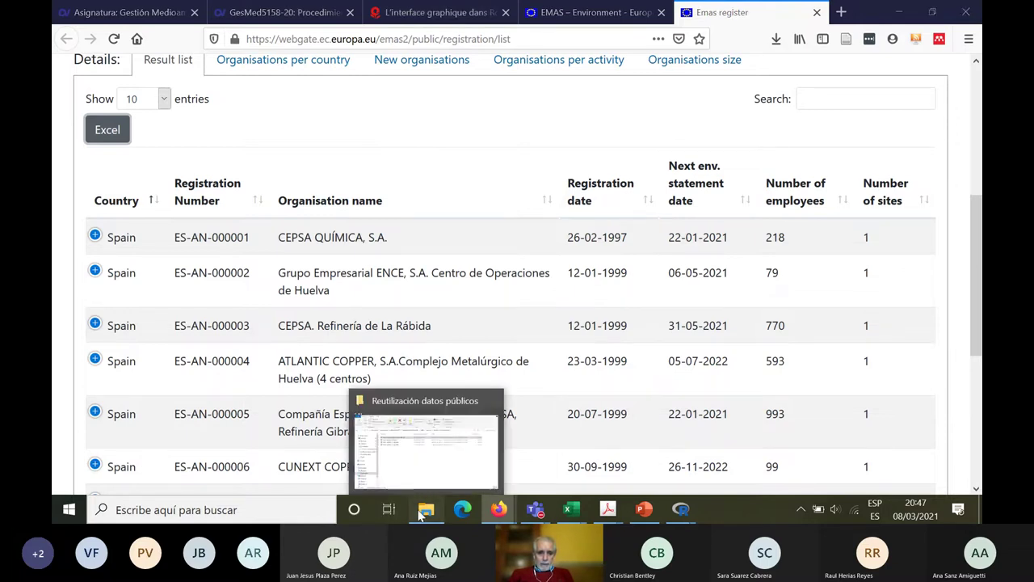
Check the EMAS register files in the Reutilización datos públicos folder, highlighting Emas register_11_10_2020 and Emas register_práctica_online-08-03
left_click(364, 451)
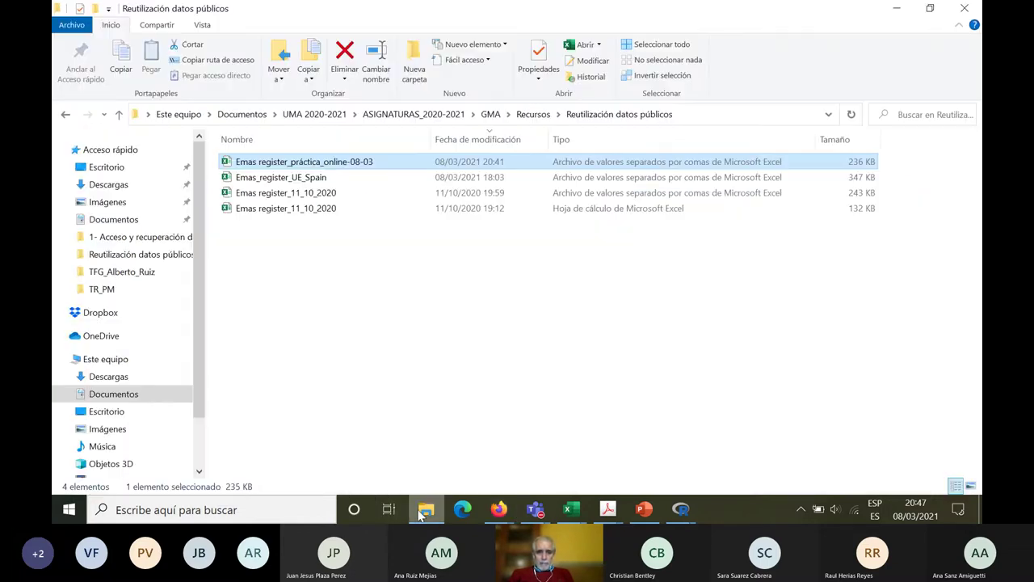
left_click(248, 214)
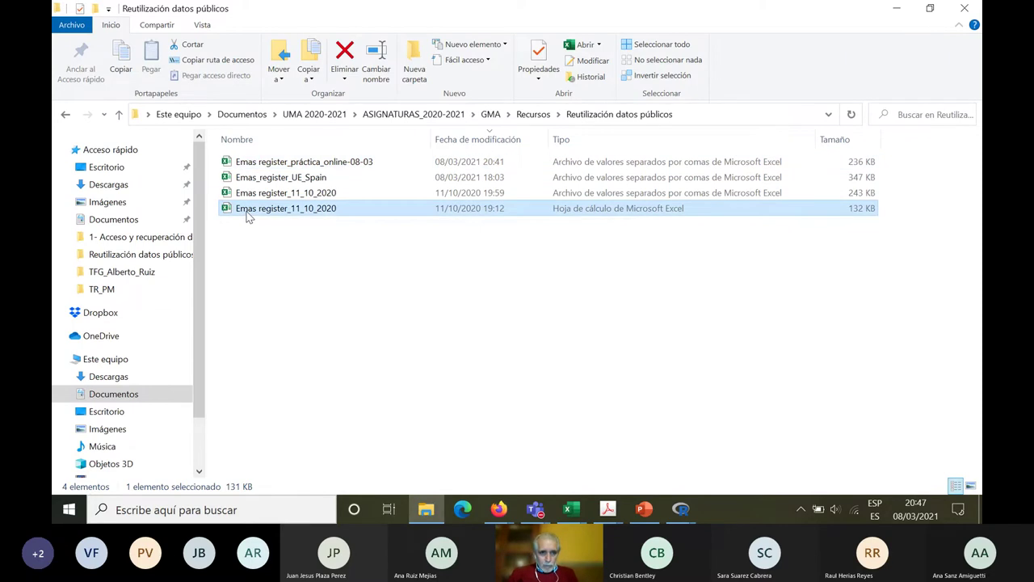
left_click(234, 164)
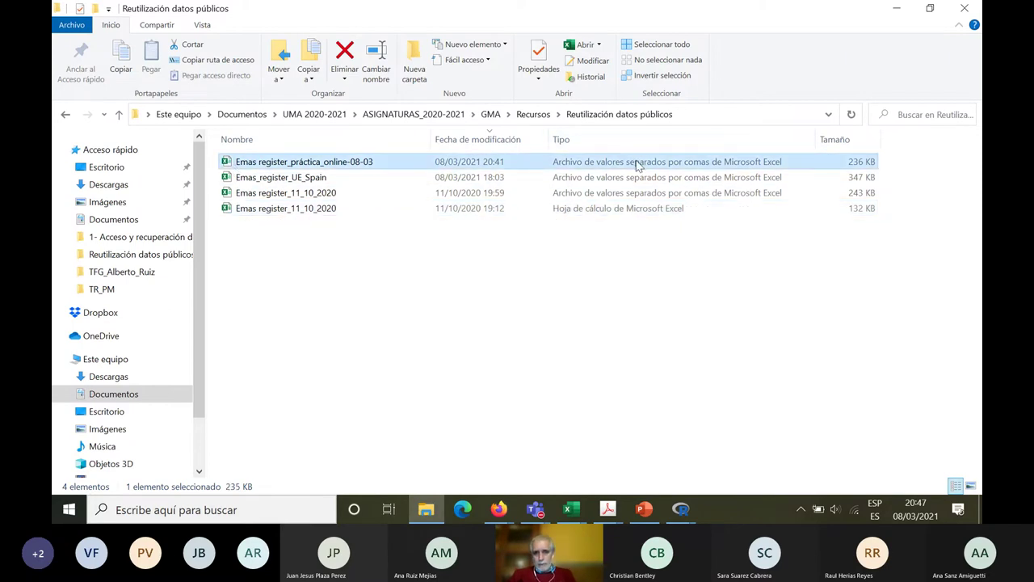
left_click(895, 9)
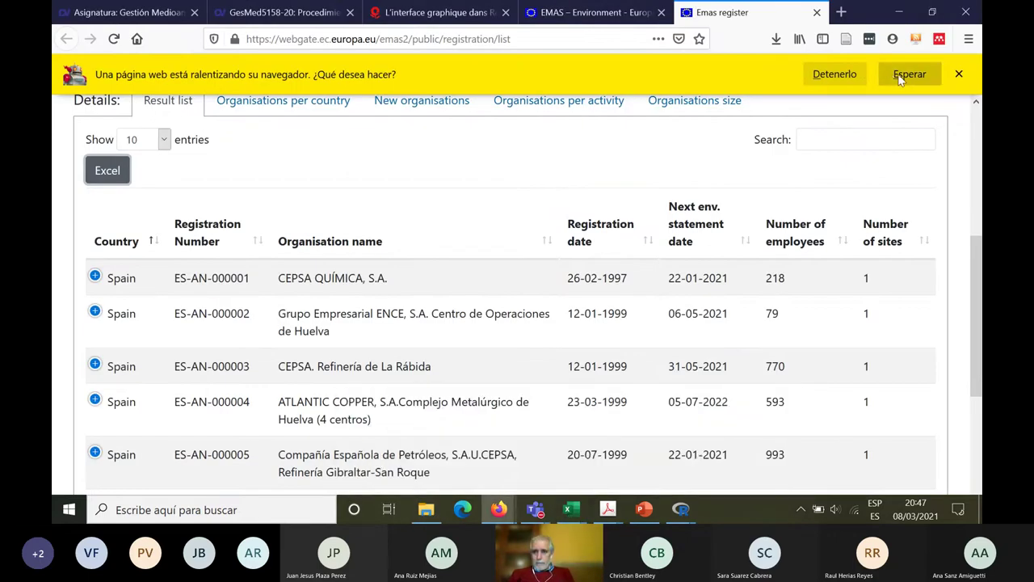
Stop and close the slow Emas register page and switch to the Emas register_práctica_online-08-03 workbook in Excel
left_click(856, 78)
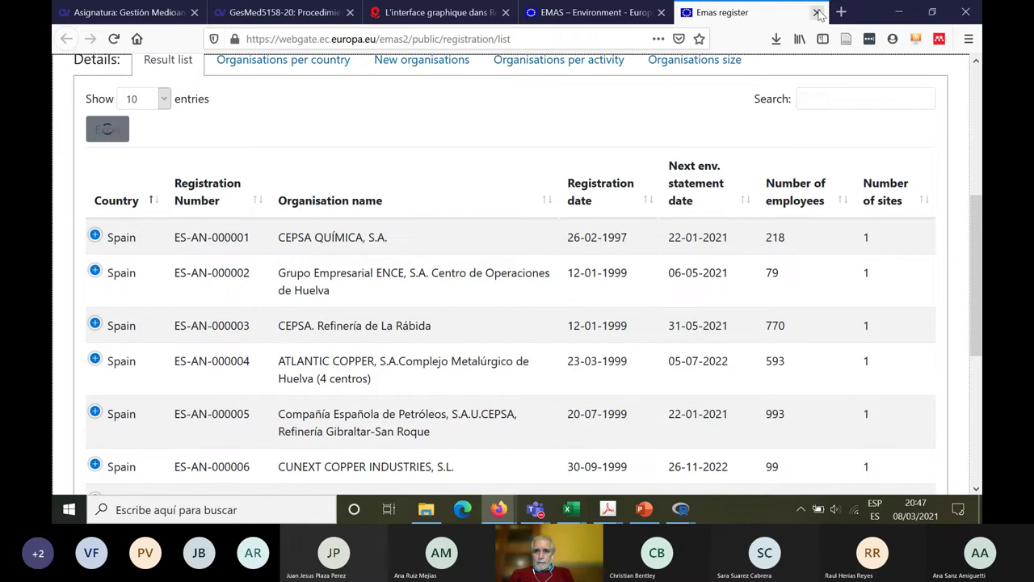
left_click(816, 12)
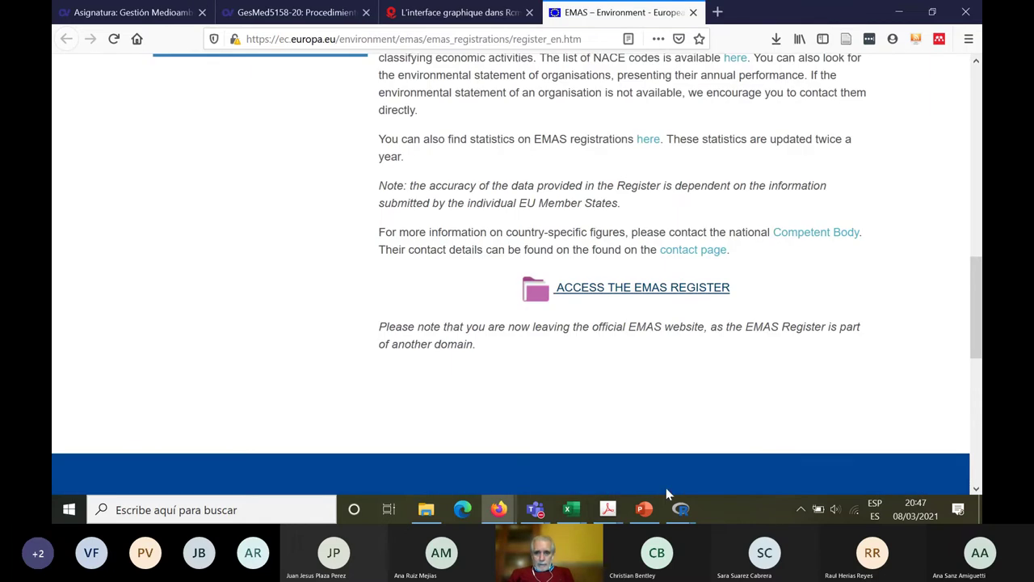
left_click(575, 517)
mouse_move(679, 483)
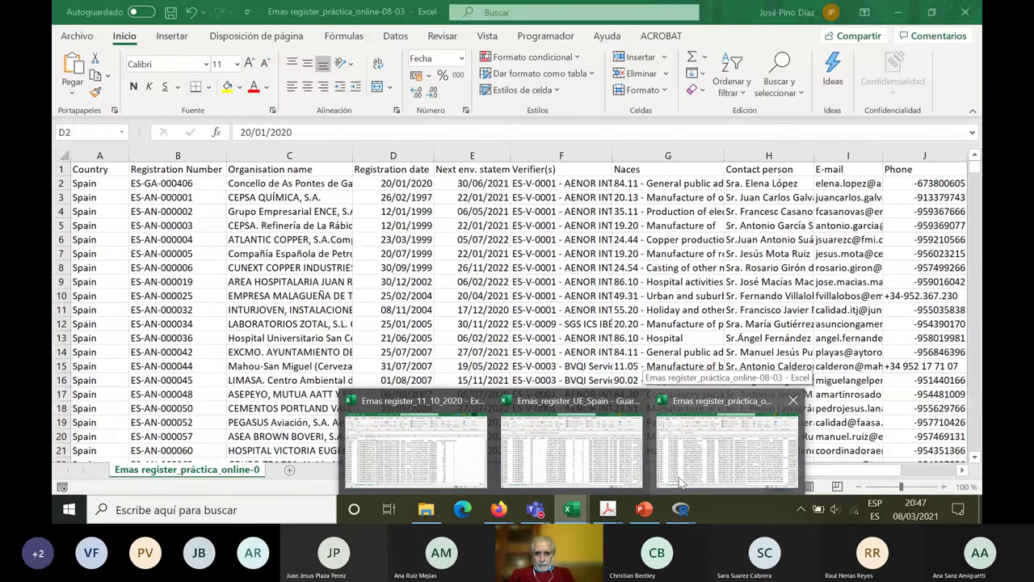
left_click(679, 483)
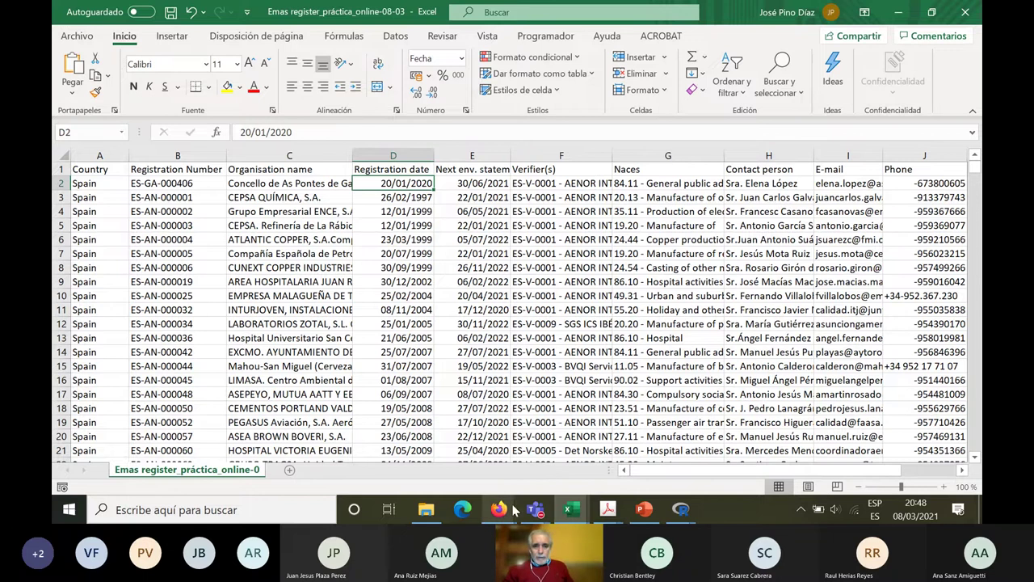
Switch to Firefox and review the procedure page's instructions for preparing the Excel data, highlighting the section heading and the underscore in the first instruction
mouse_move(499, 509)
left_click(371, 436)
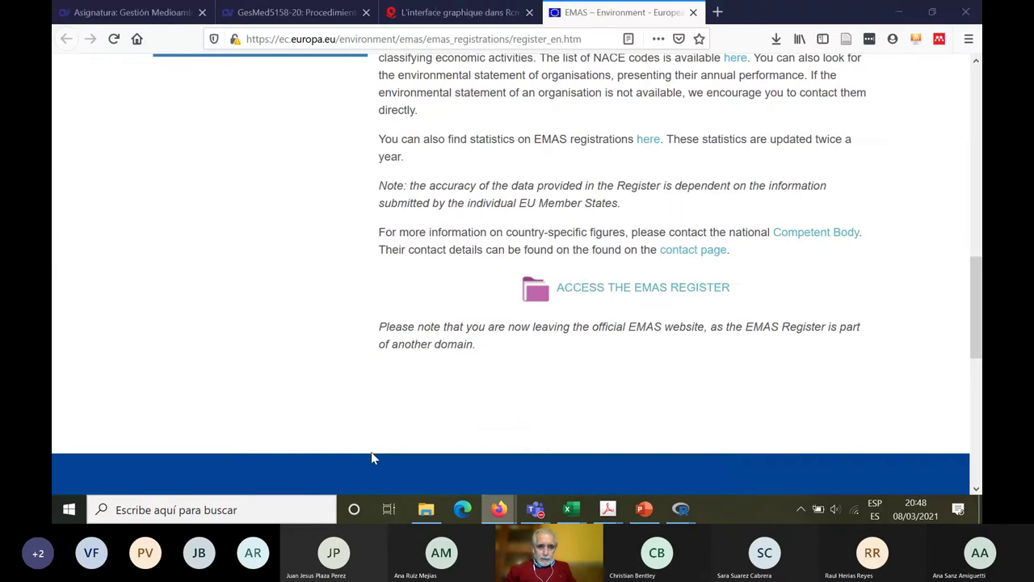
left_click(131, 13)
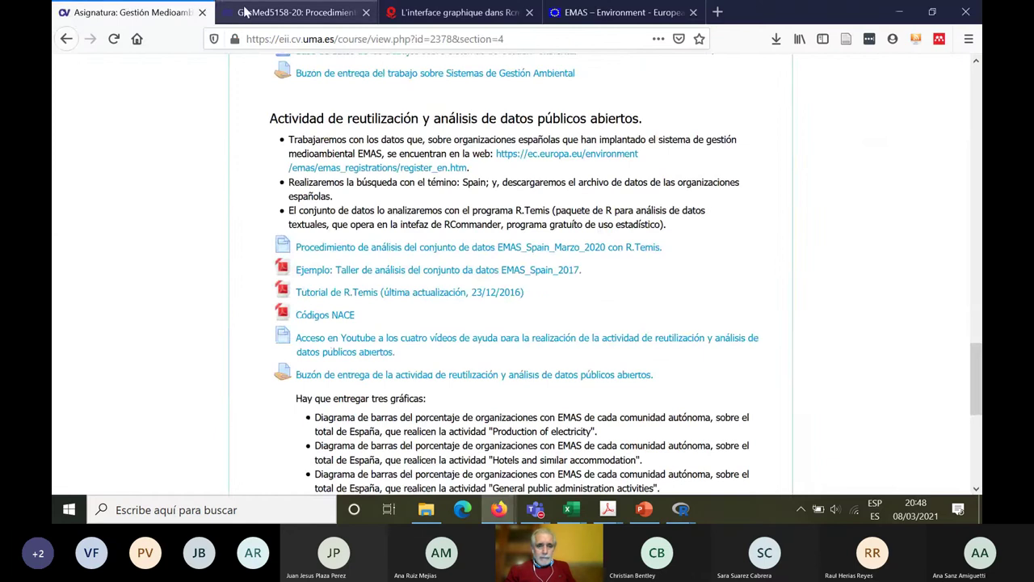
left_click(295, 12)
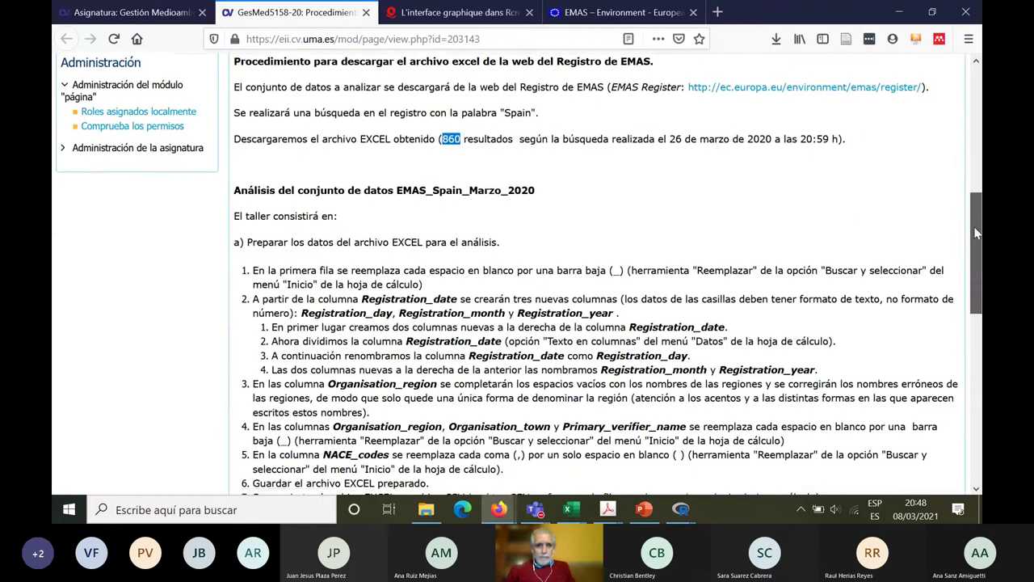
scroll(977, 236, "down", 1)
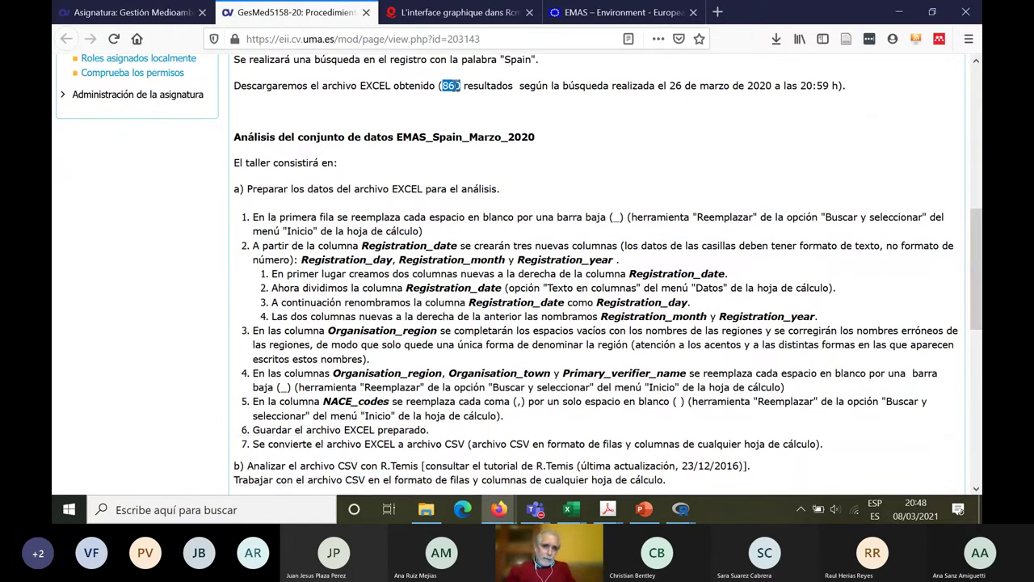
left_click(589, 93)
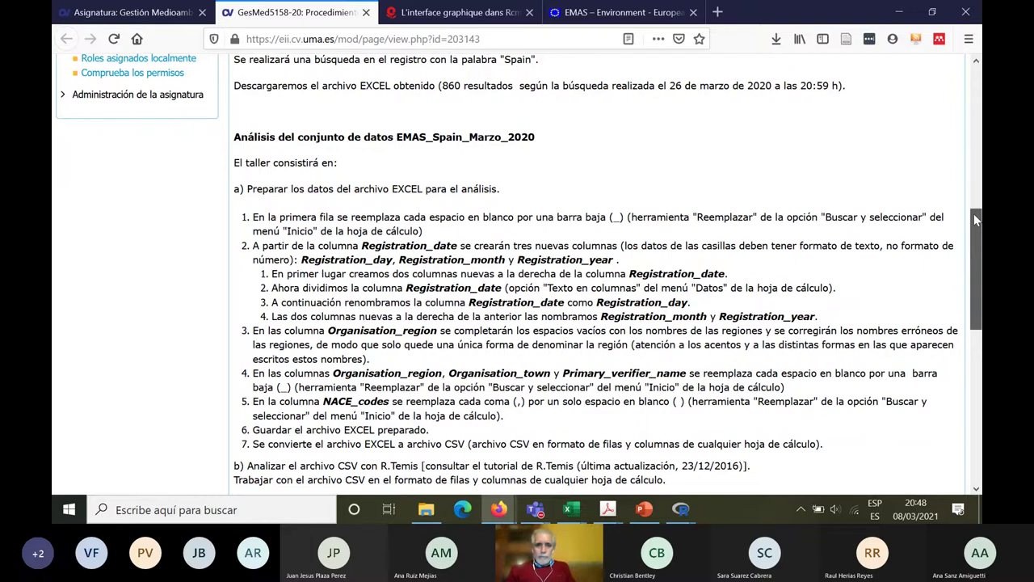
left_click_drag(974, 213, 974, 248)
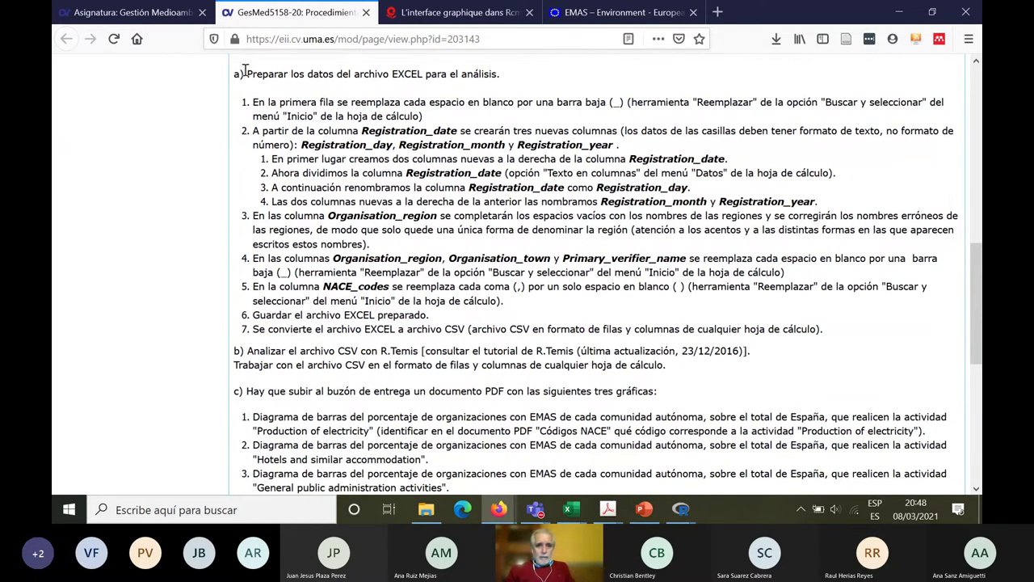
left_click_drag(245, 71, 510, 72)
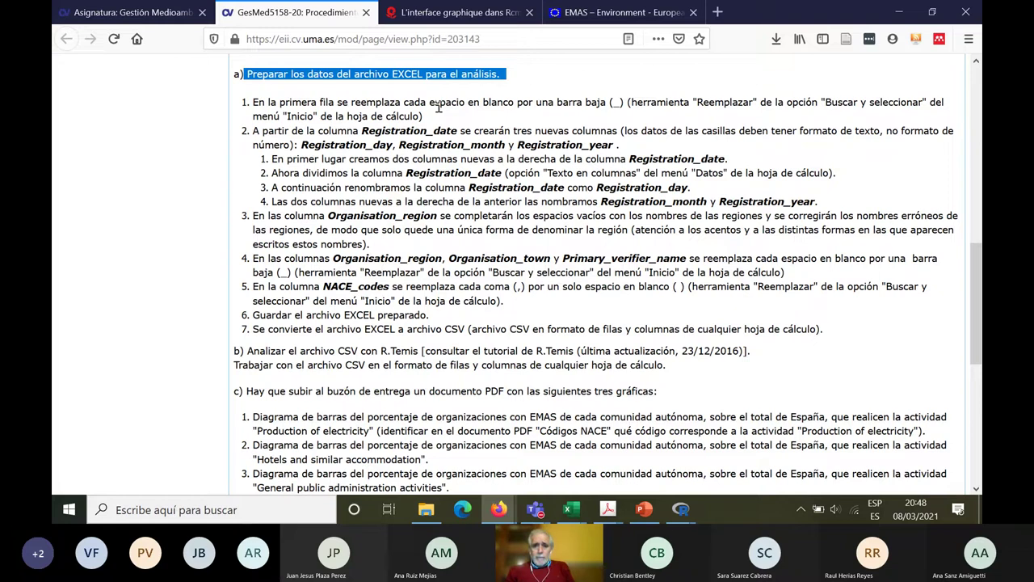
double_click(617, 103)
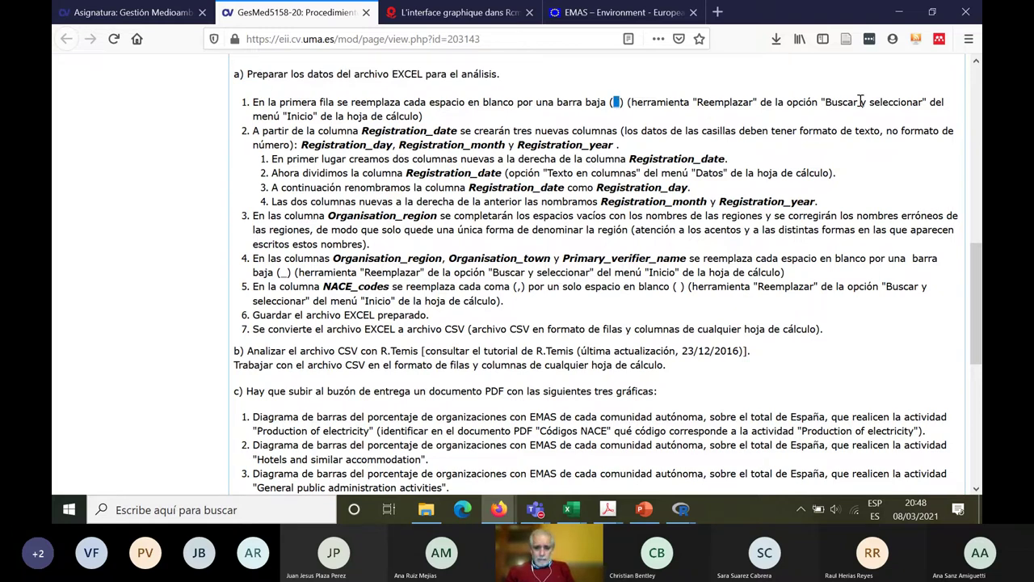
Switch to the Emas register_práctica_online-08-03 workbook in Excel and replace every blank space in the first row with an underscore (_)
left_click(568, 511)
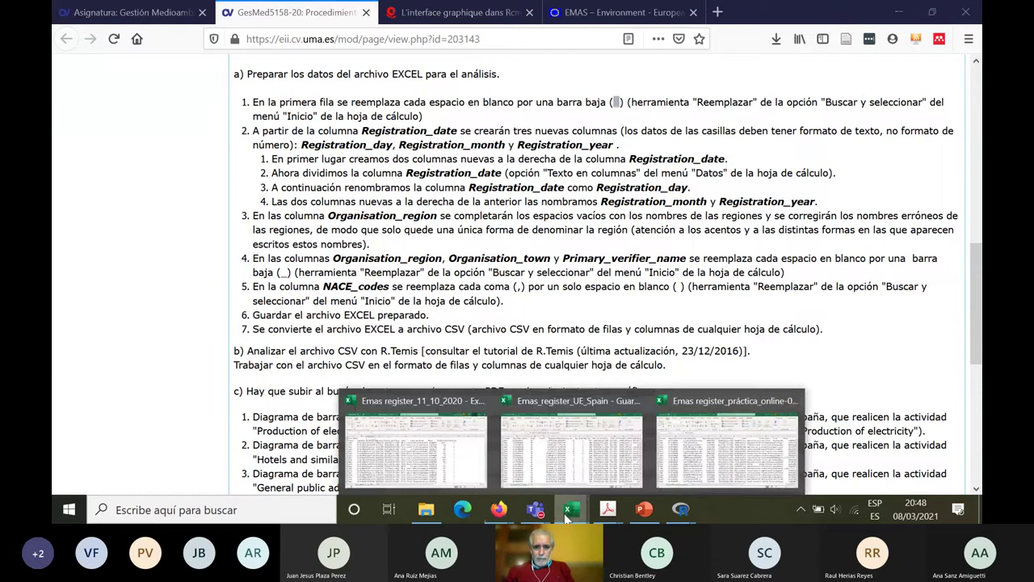
left_click(711, 471)
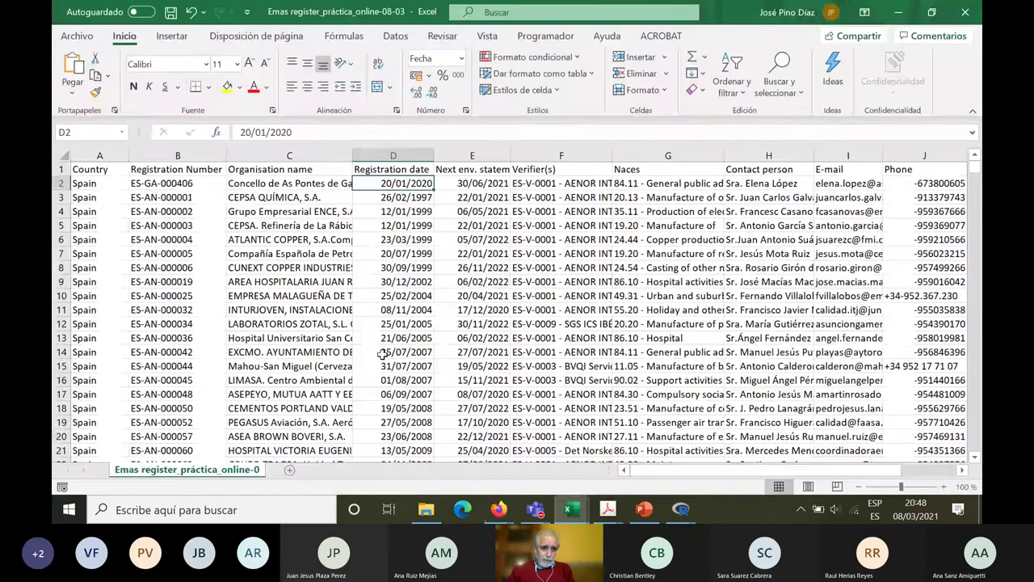
left_click(58, 169)
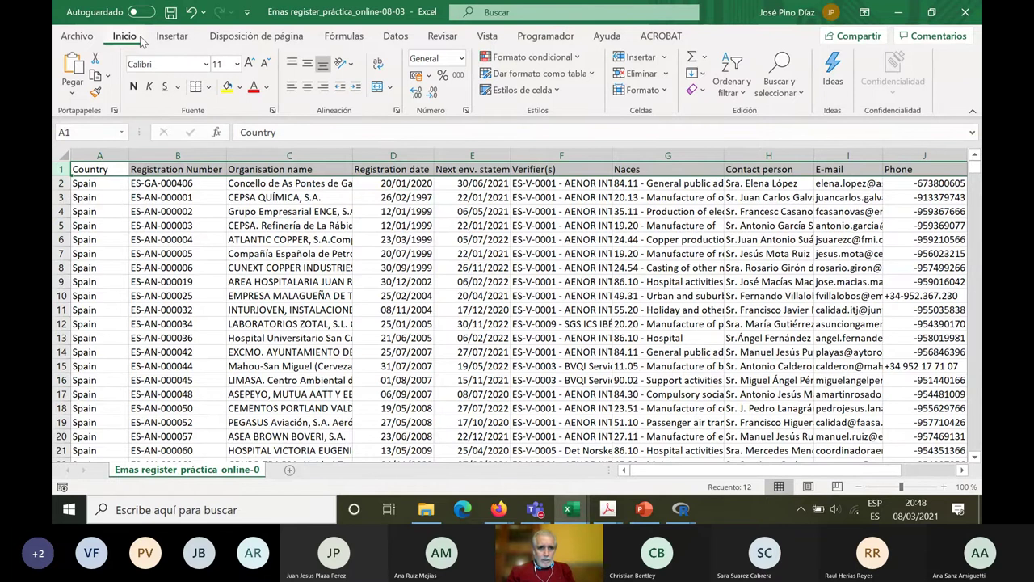
left_click(391, 36)
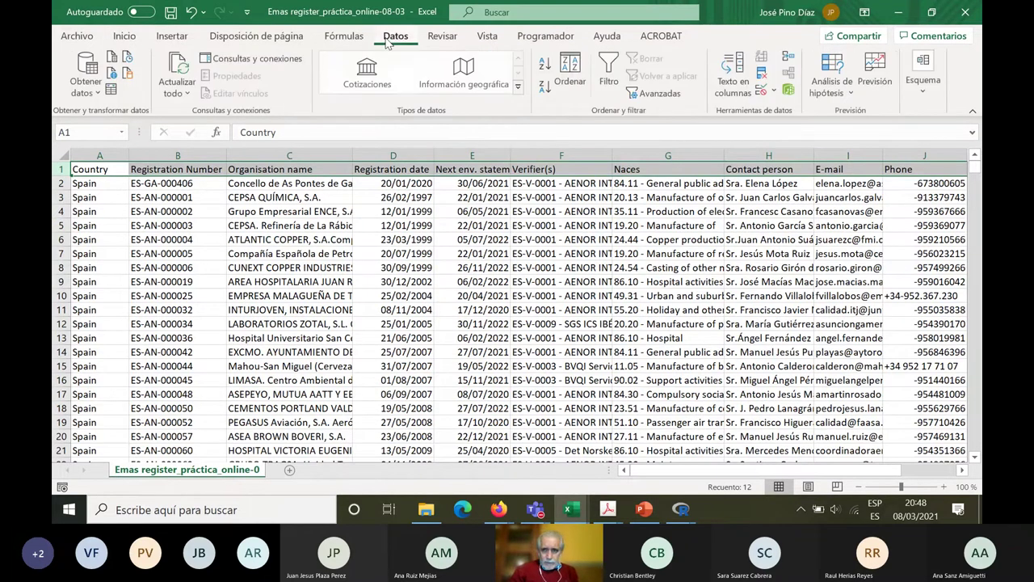
left_click(126, 38)
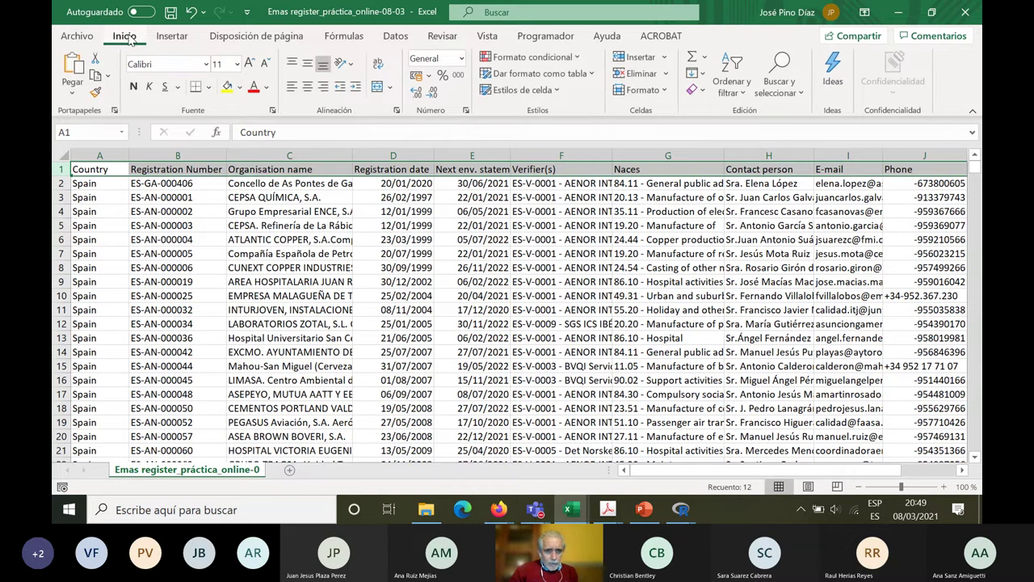
left_click(774, 89)
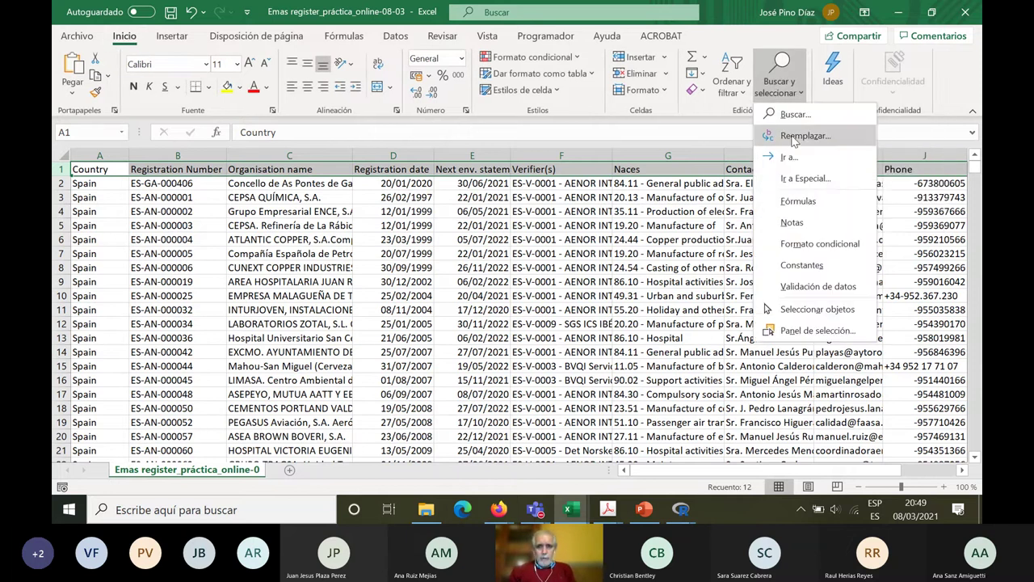
left_click(800, 136)
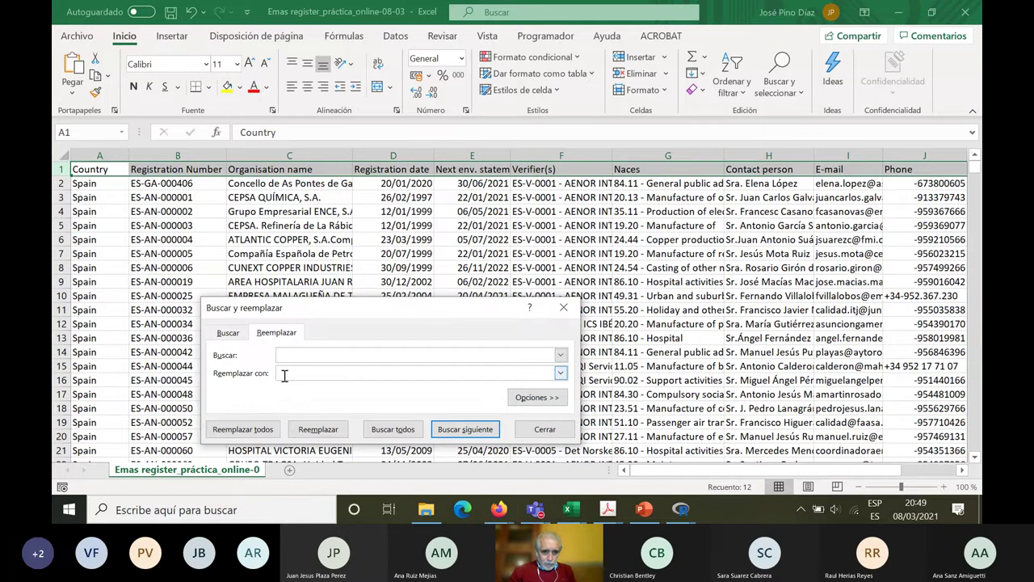
left_click(440, 371)
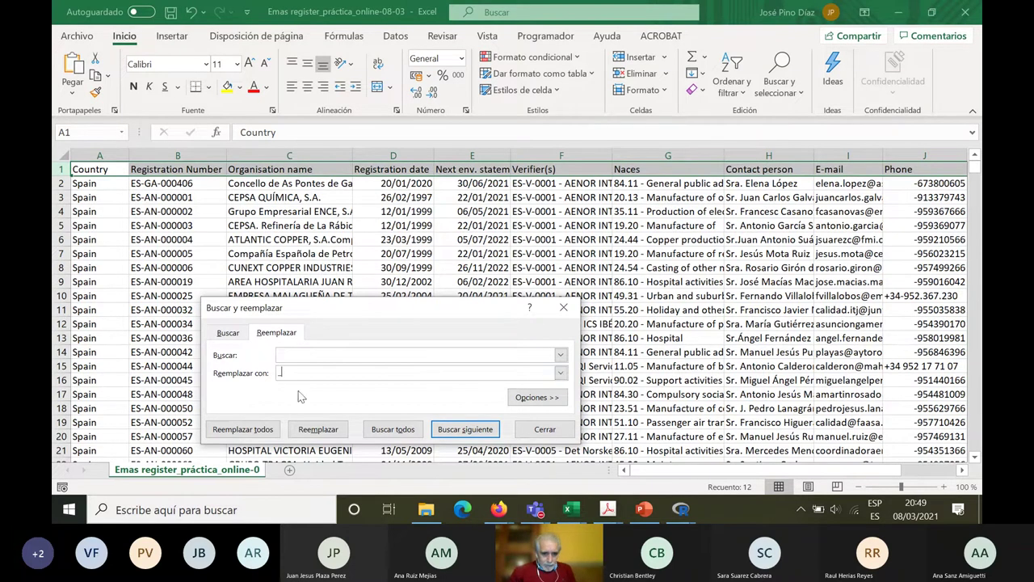
left_click(257, 433)
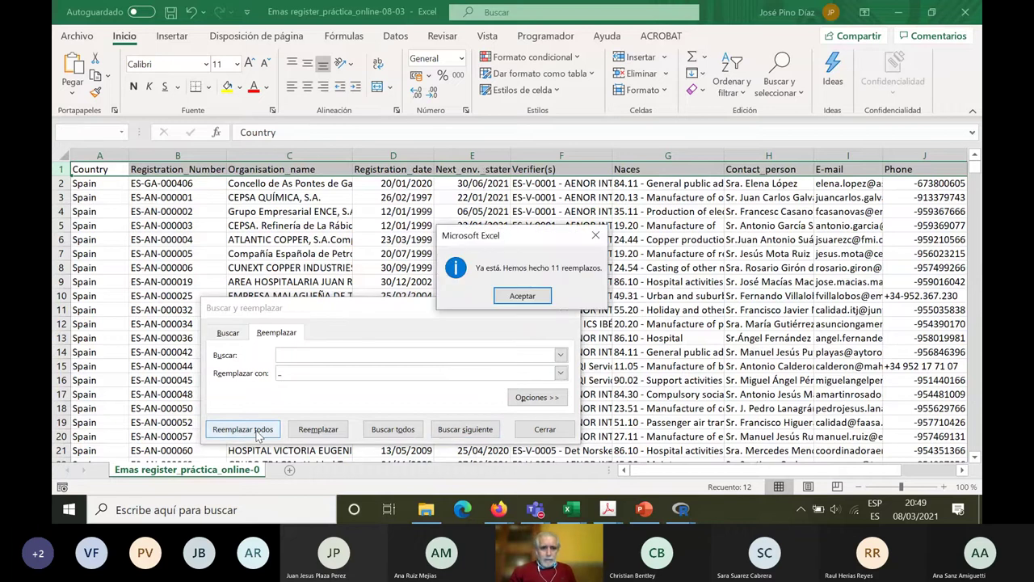
left_click(534, 296)
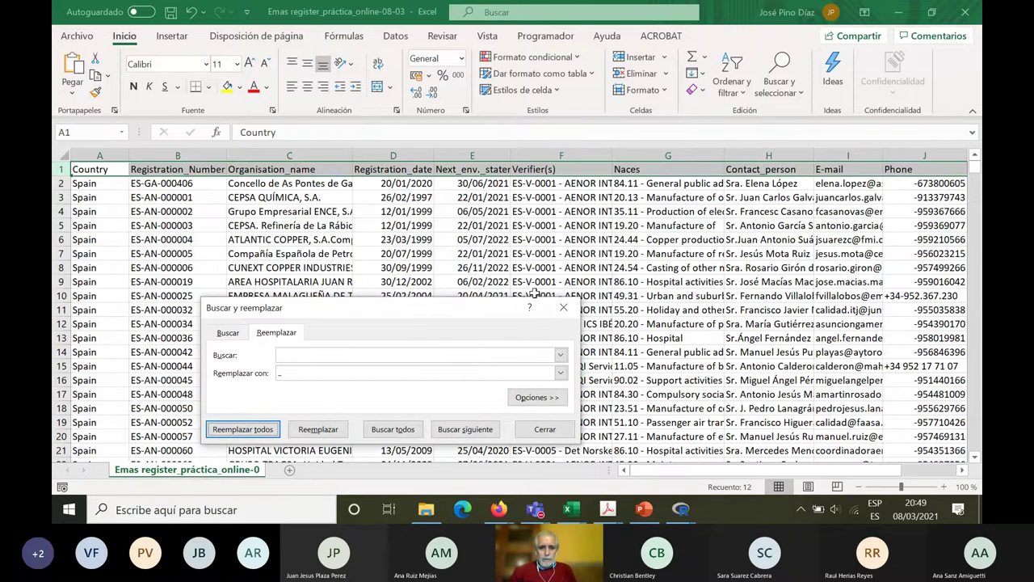
left_click(566, 303)
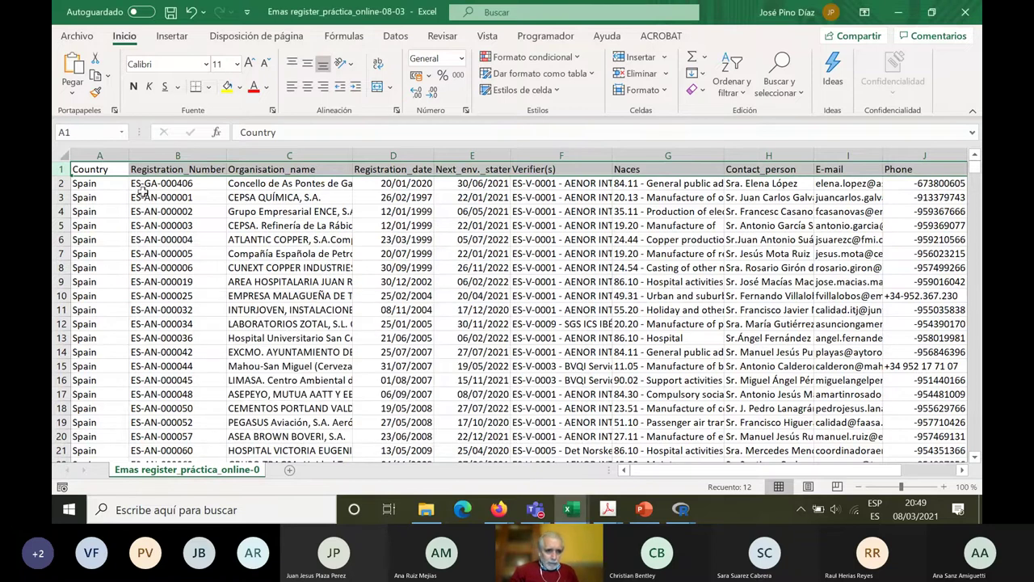
Examine the Registration_Number header in cell B1, highlighting its underscore and the joined name
left_click(107, 171)
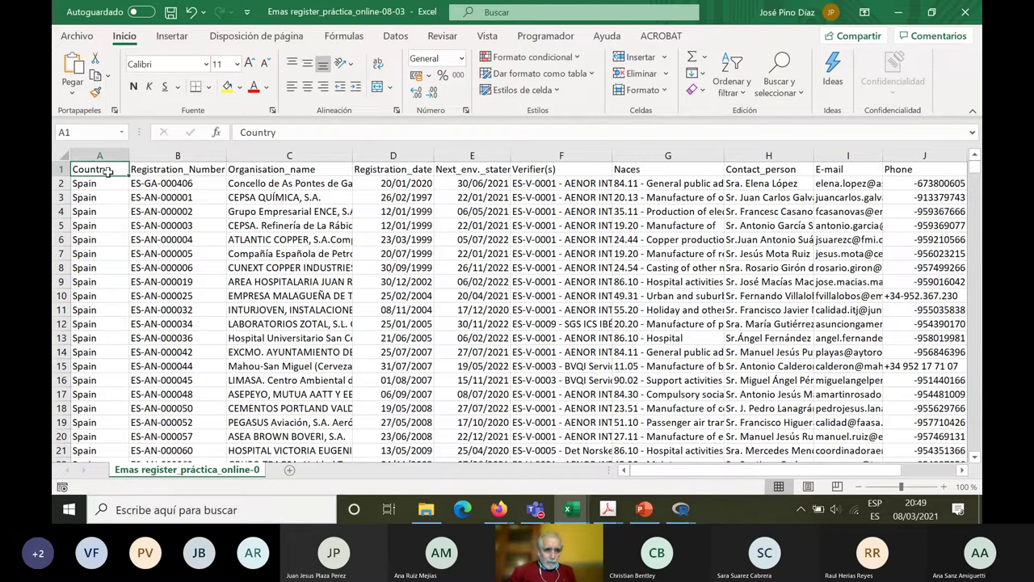
key("Right")
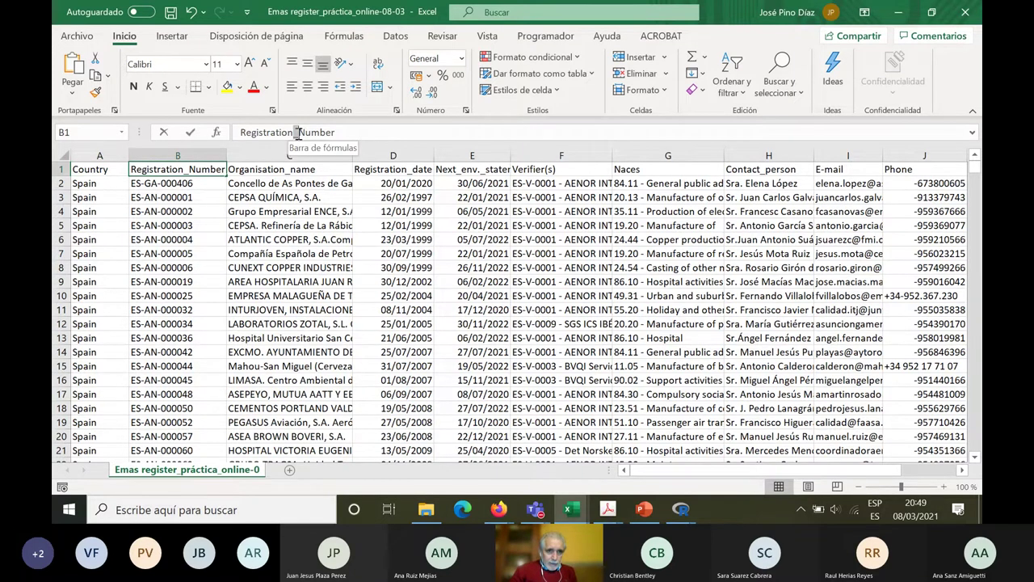
left_click(298, 133)
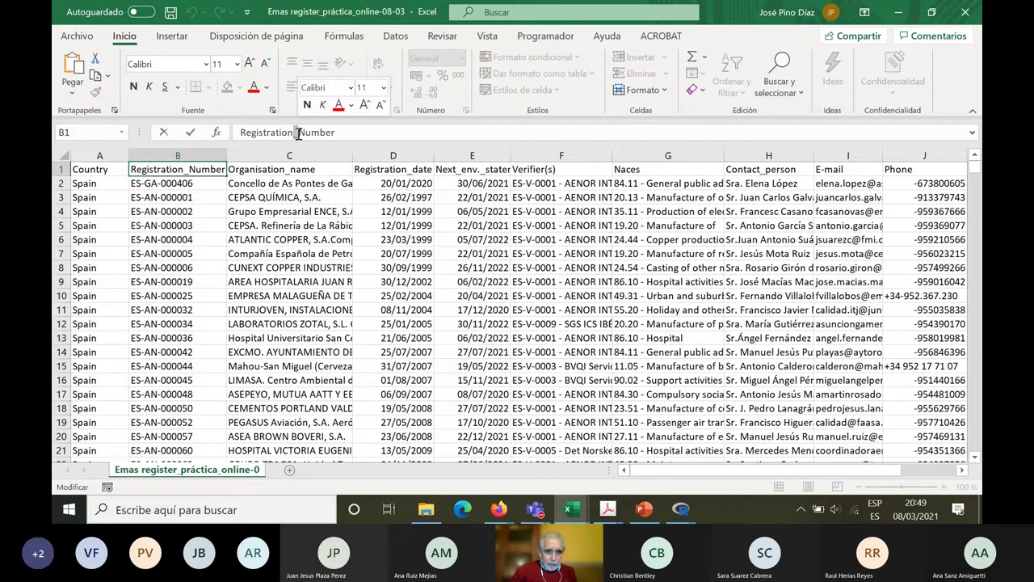
left_click(382, 134)
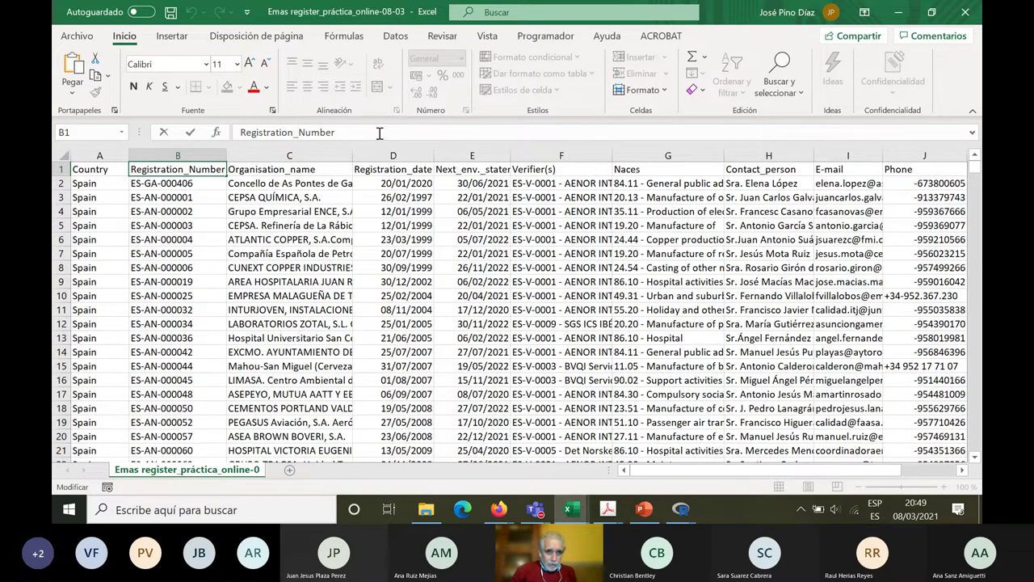
left_click(297, 133)
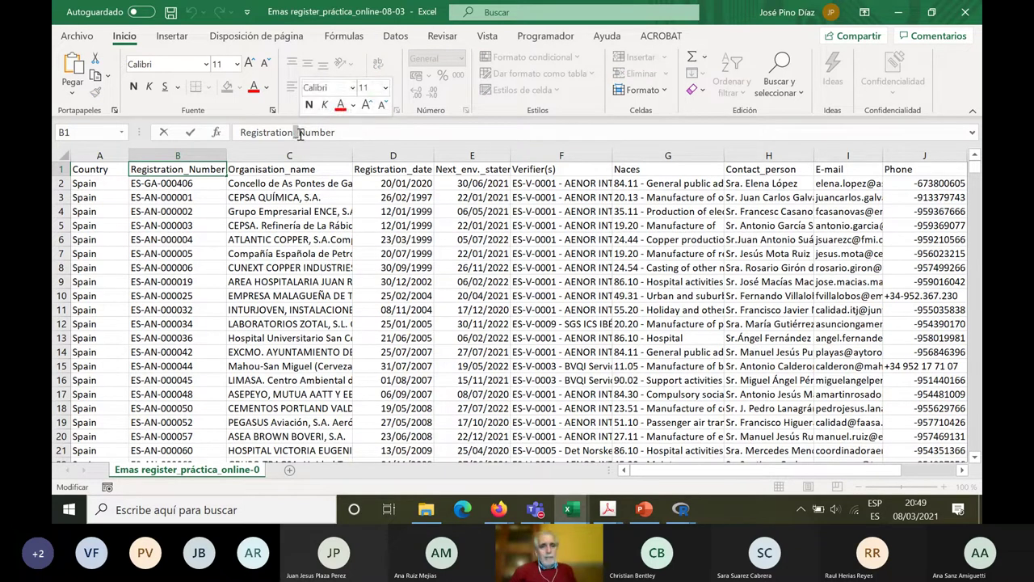
left_click(351, 132)
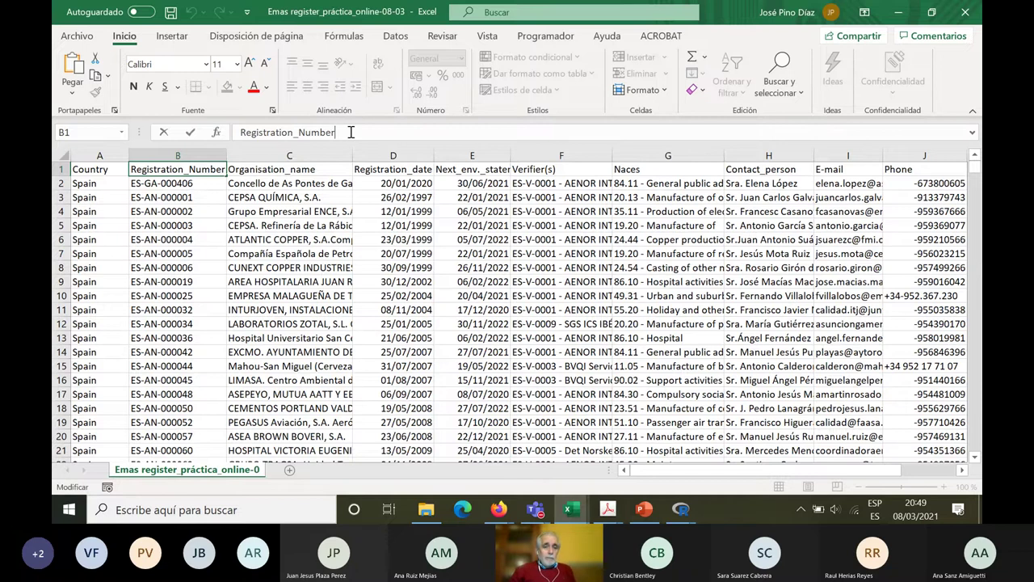
left_click_drag(240, 132, 331, 132)
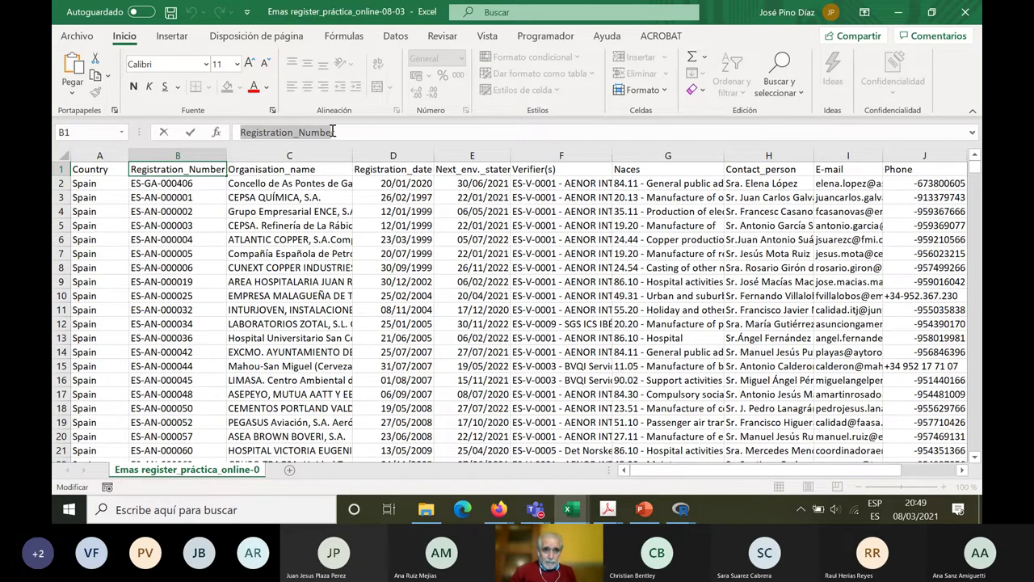
left_click(354, 132)
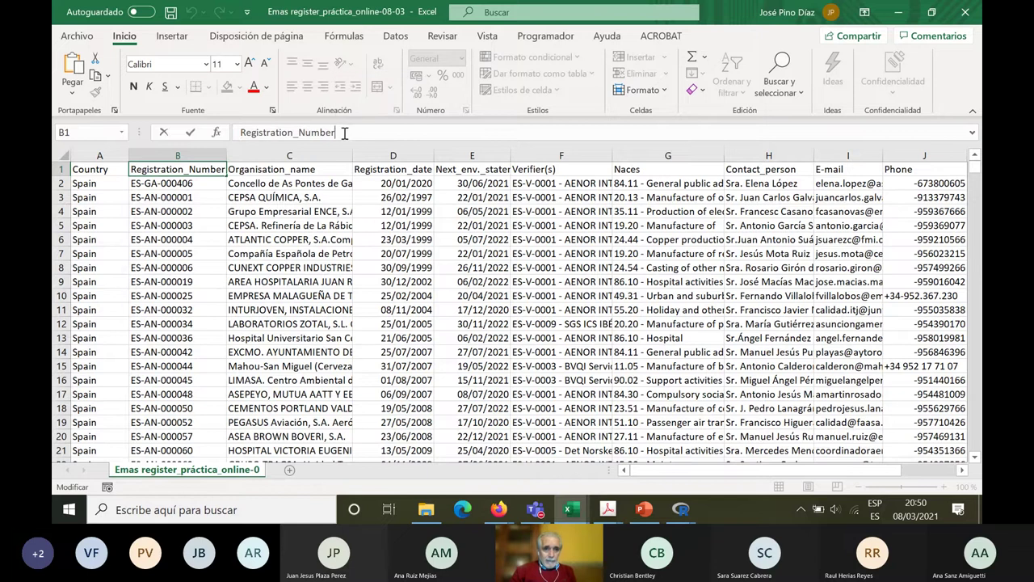
Highlight the word Number and the complete Registration_Number name in cell B1 to inspect the joined header
left_click_drag(241, 133, 336, 132)
left_click(300, 133)
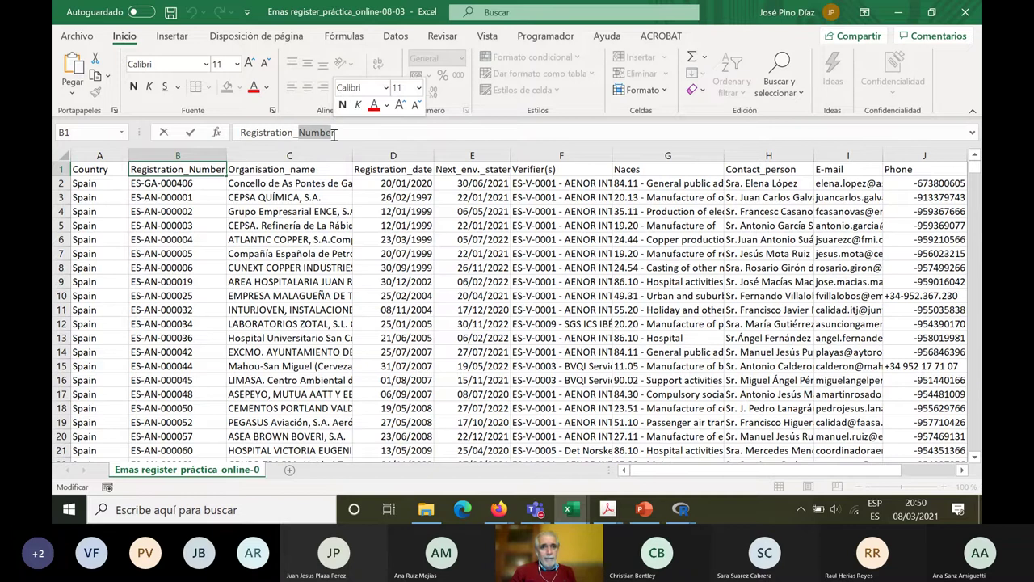
left_click(348, 132)
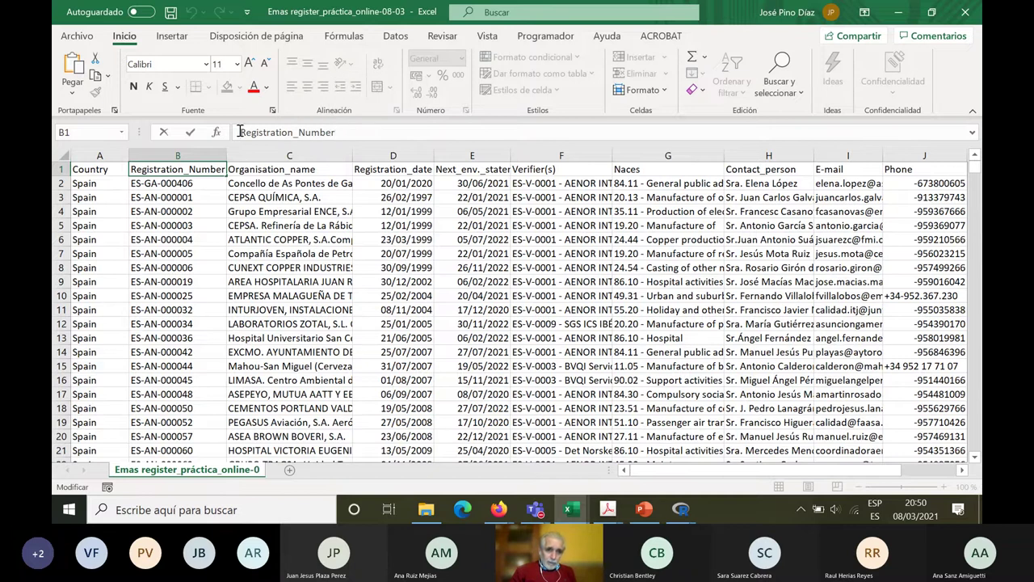
left_click_drag(240, 132, 340, 132)
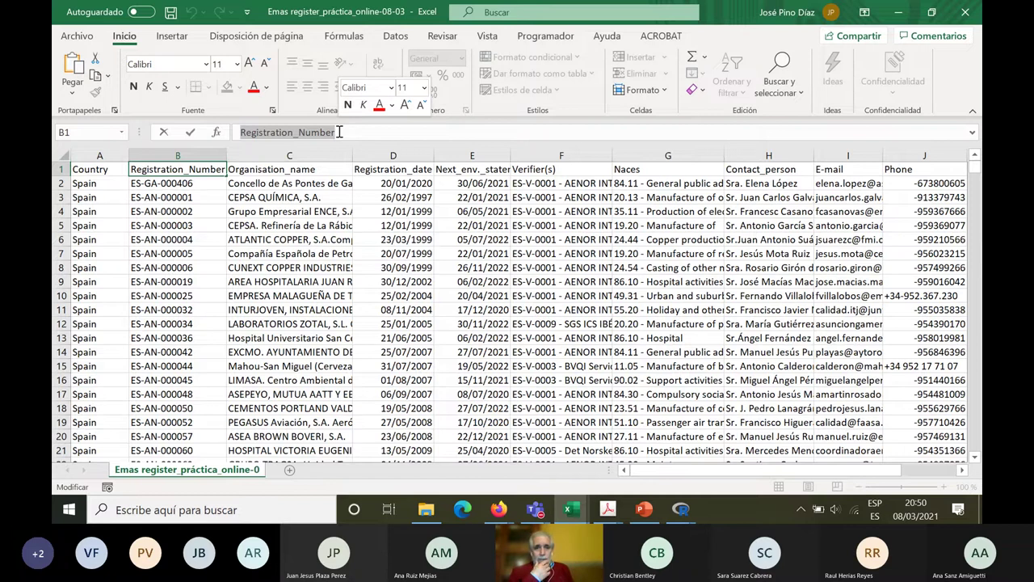
Check the first-row headers from Organisation_name in C1 through Number_of_sites in L1, and save the workbook
left_click(297, 171)
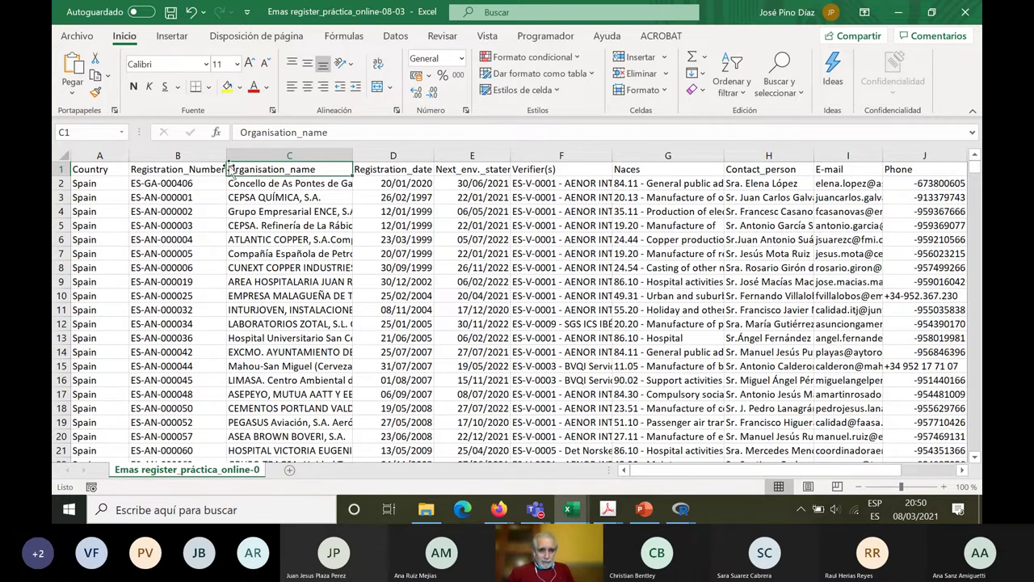
left_click(372, 169)
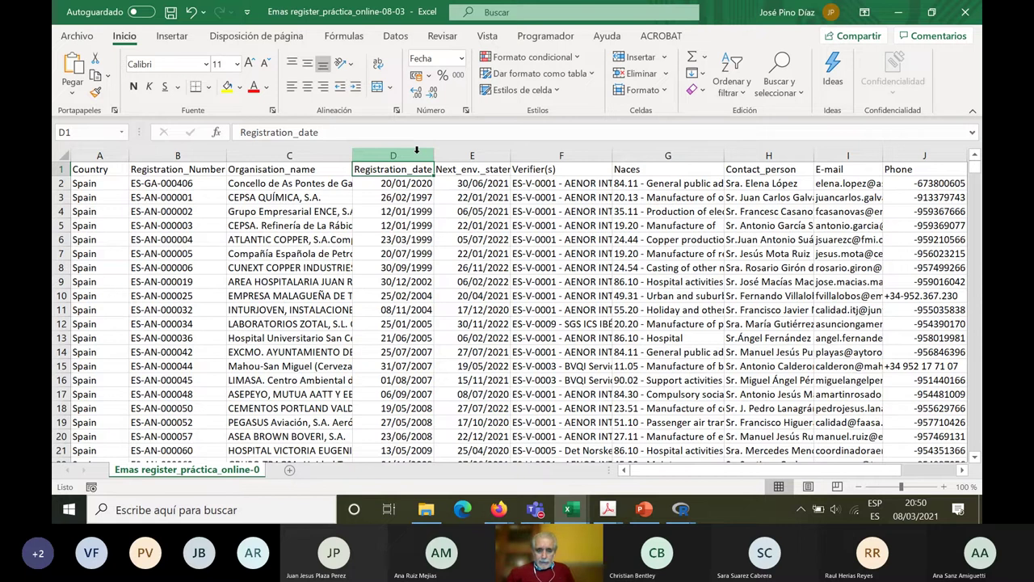
key("Right")
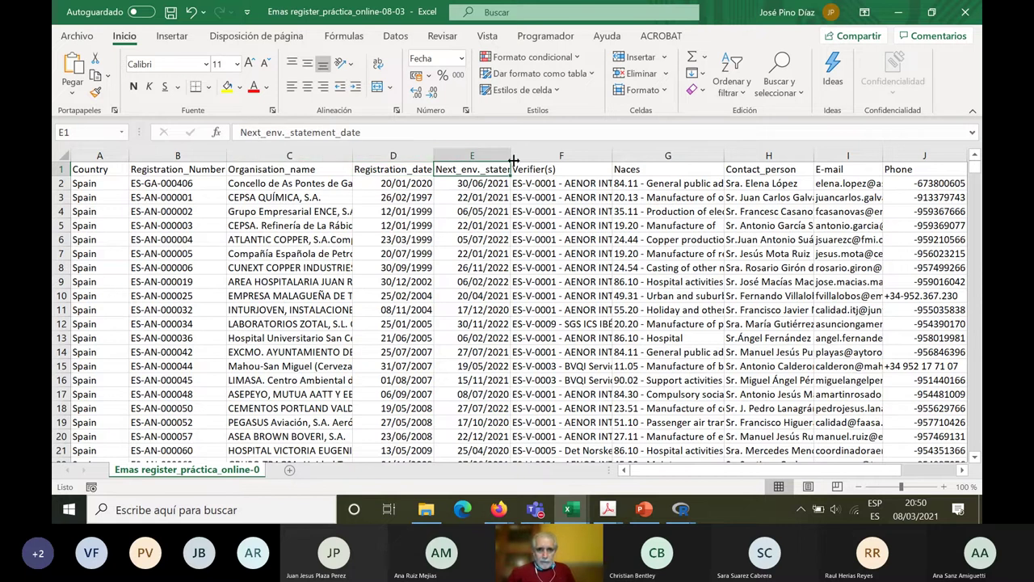
left_click(529, 172)
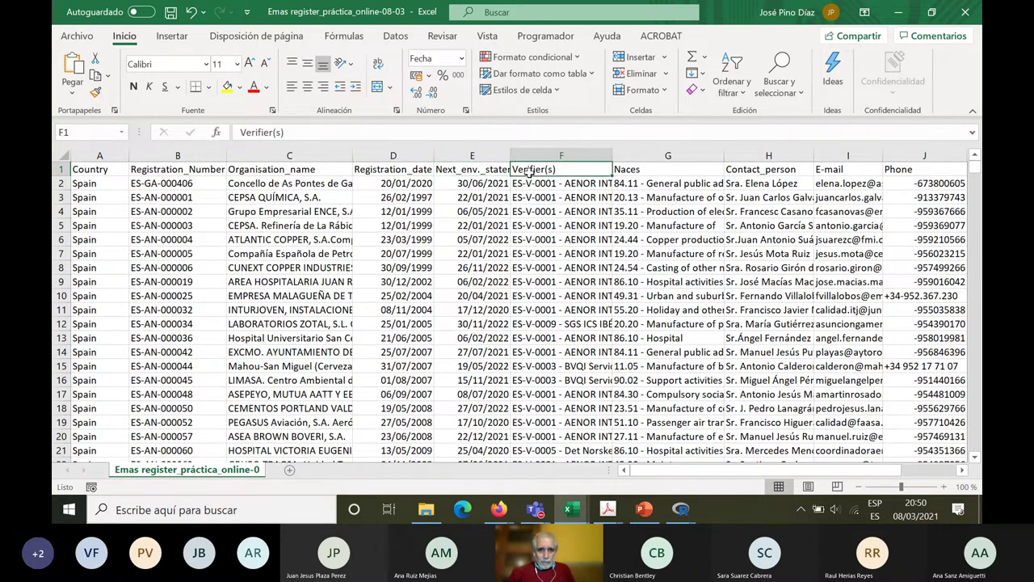
left_click(635, 173)
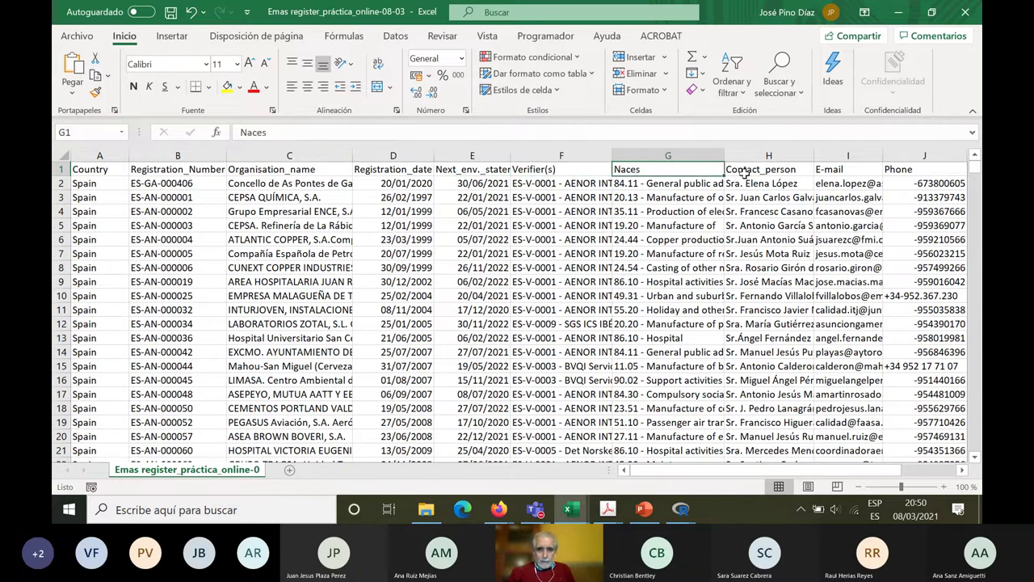
left_click(737, 173)
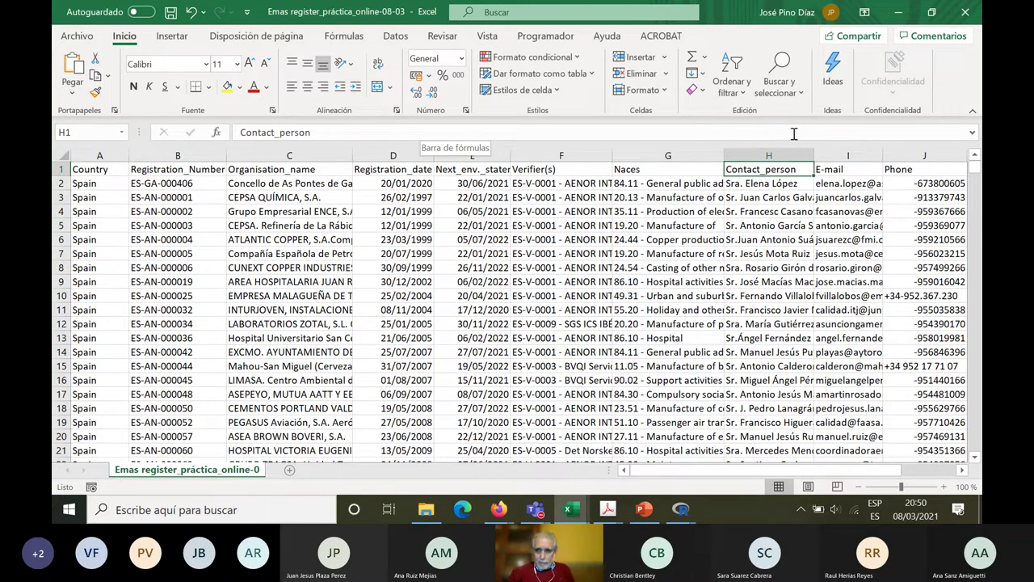
left_click(837, 171)
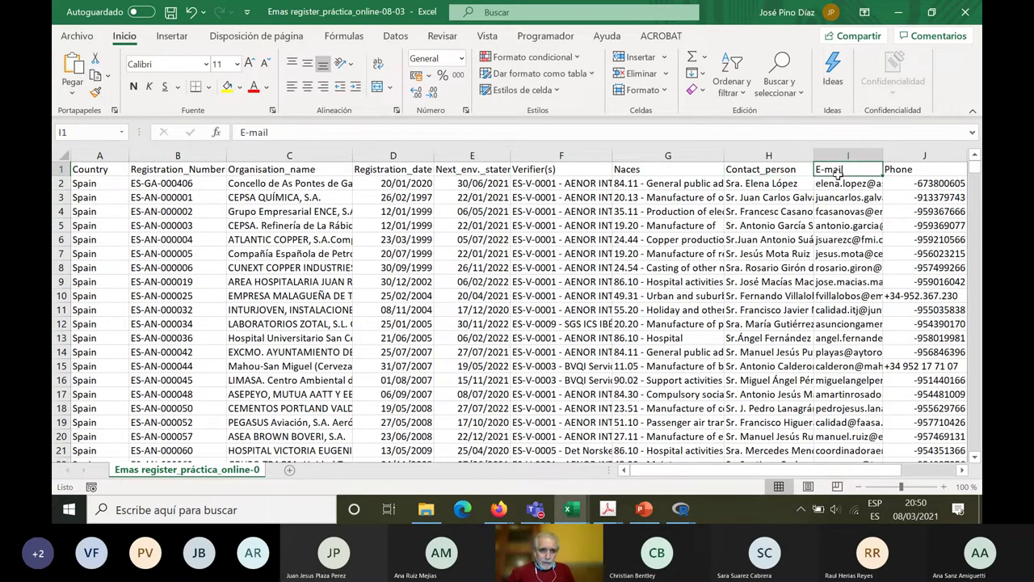
left_click(901, 169)
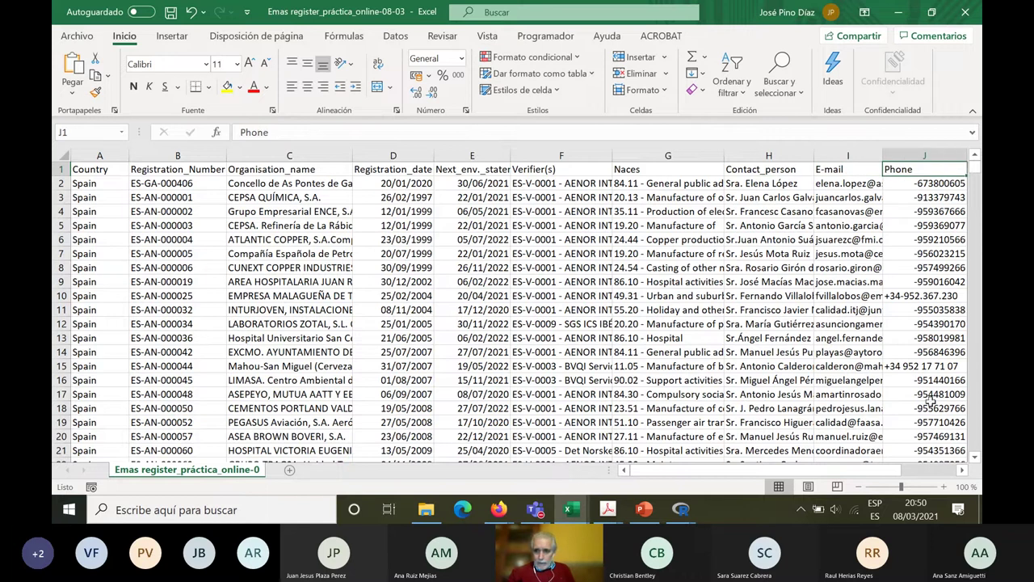
left_click(931, 471)
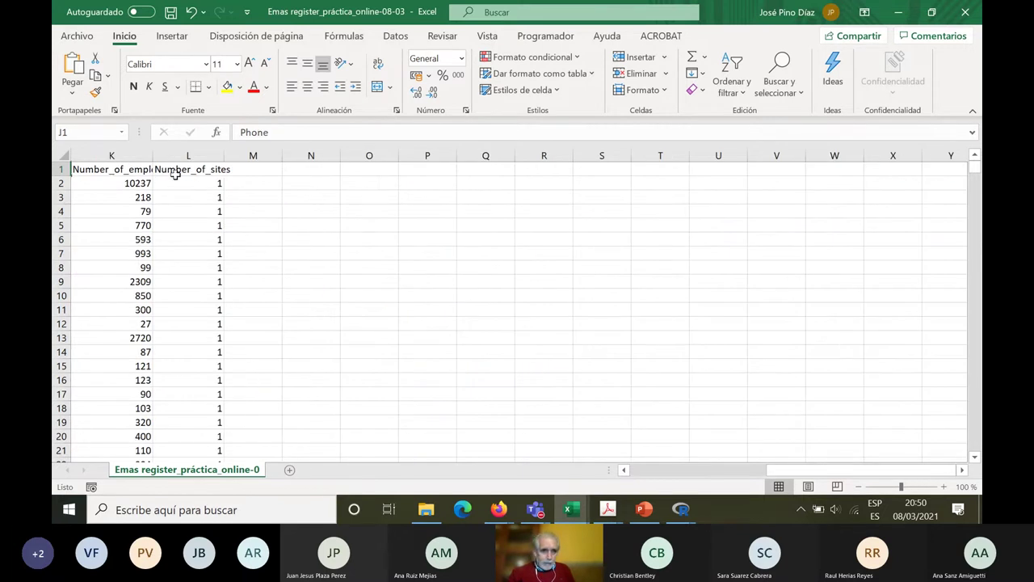
left_click(138, 171)
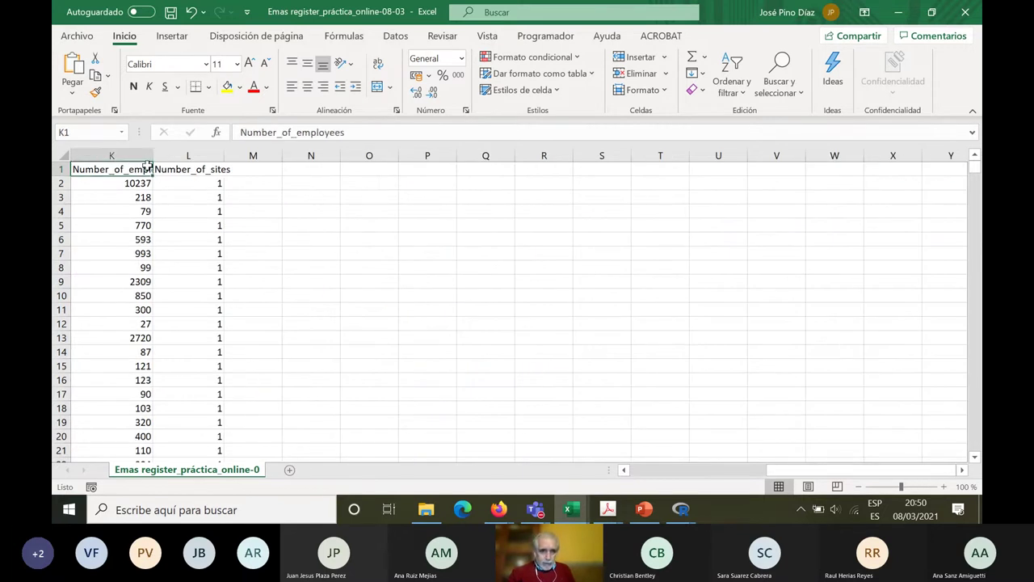
left_click(200, 170)
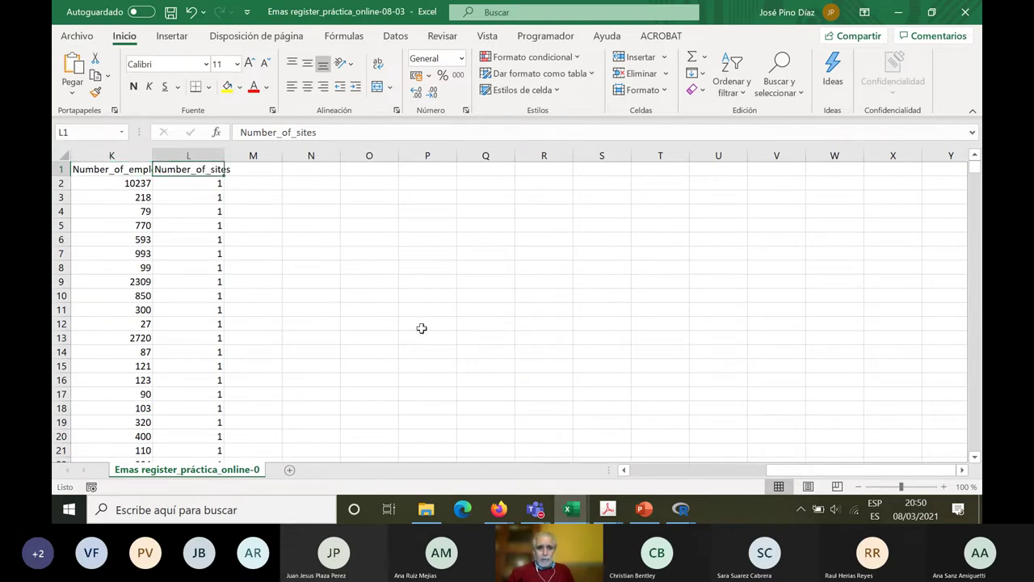
left_click_drag(842, 471, 723, 469)
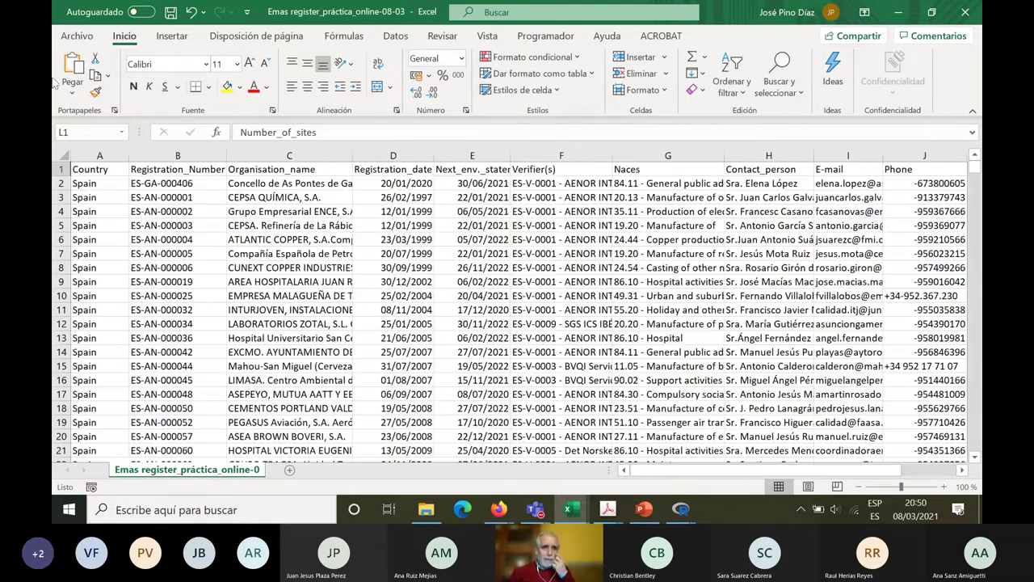
left_click(170, 12)
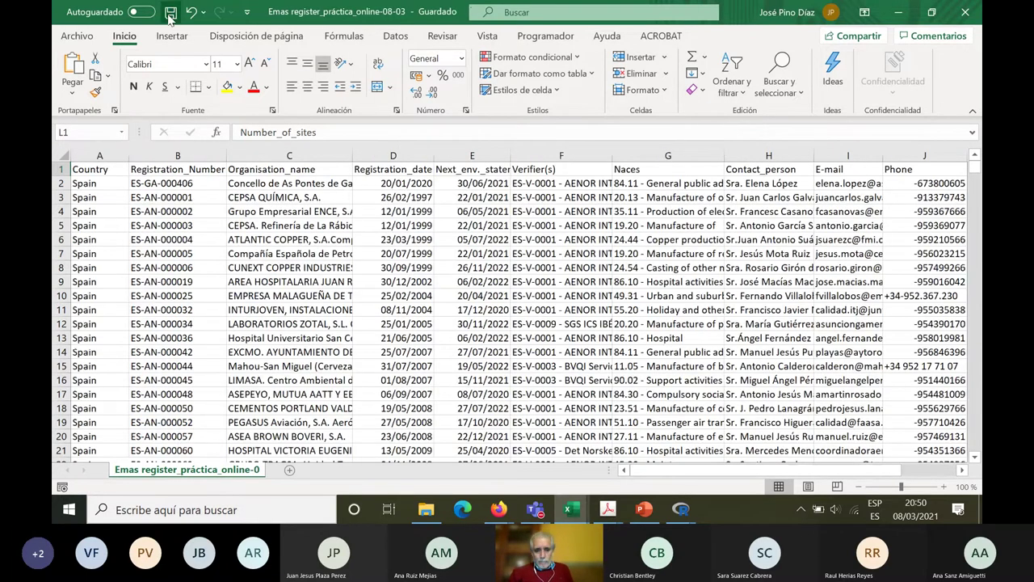
Review instruction 2 on splitting Registration_date on the procedure page in Firefox, highlighting the new column names, and return to the Emas register_práctica_online-08-03 workbook in Excel
mouse_move(428, 515)
mouse_move(499, 511)
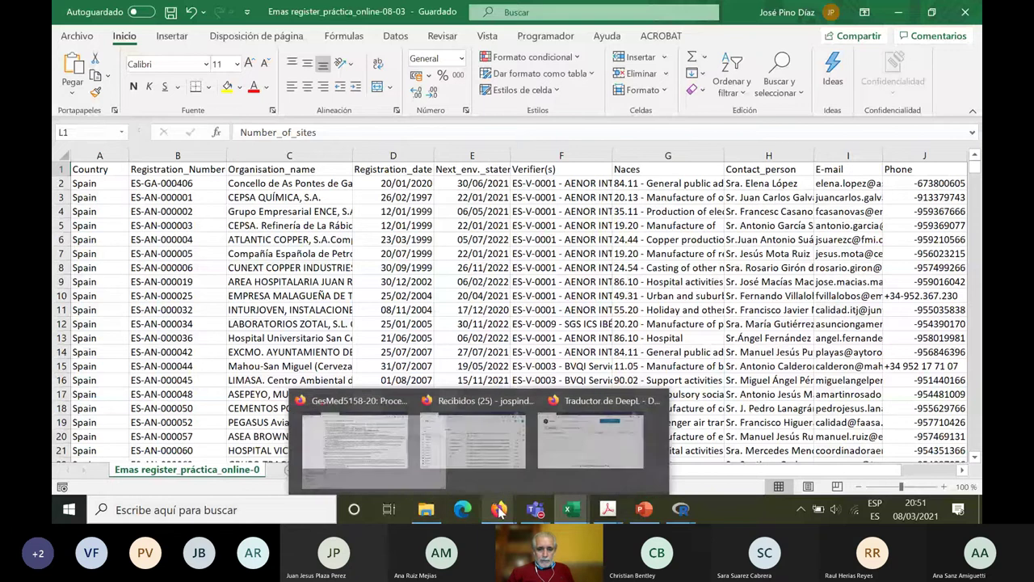
left_click(367, 438)
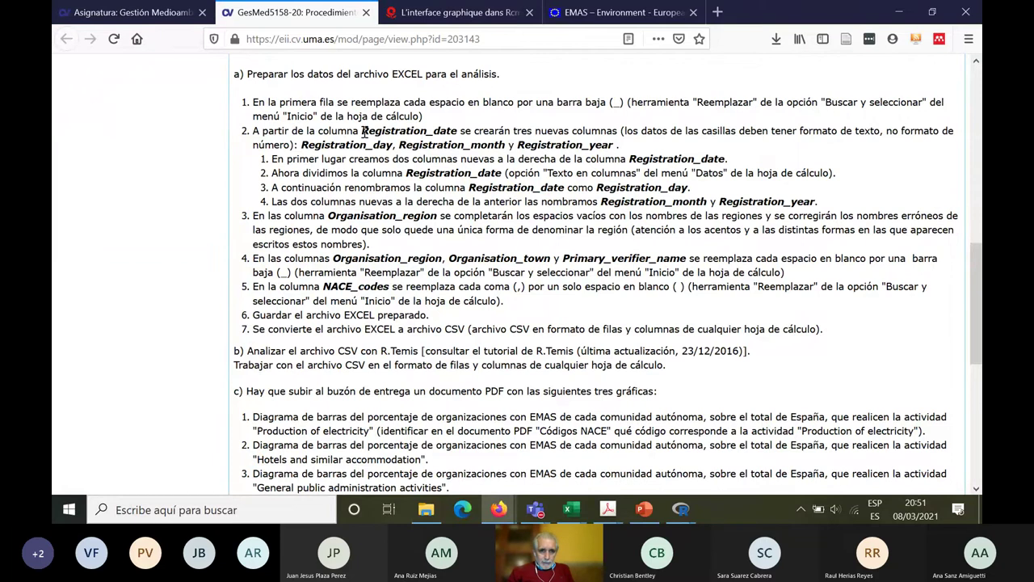
left_click_drag(362, 131, 457, 125)
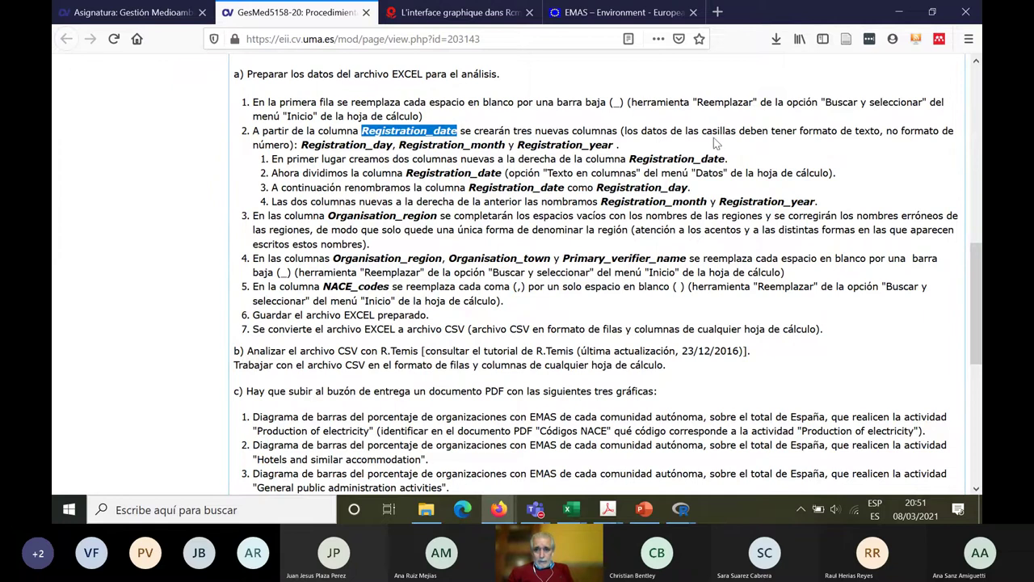
left_click(667, 129)
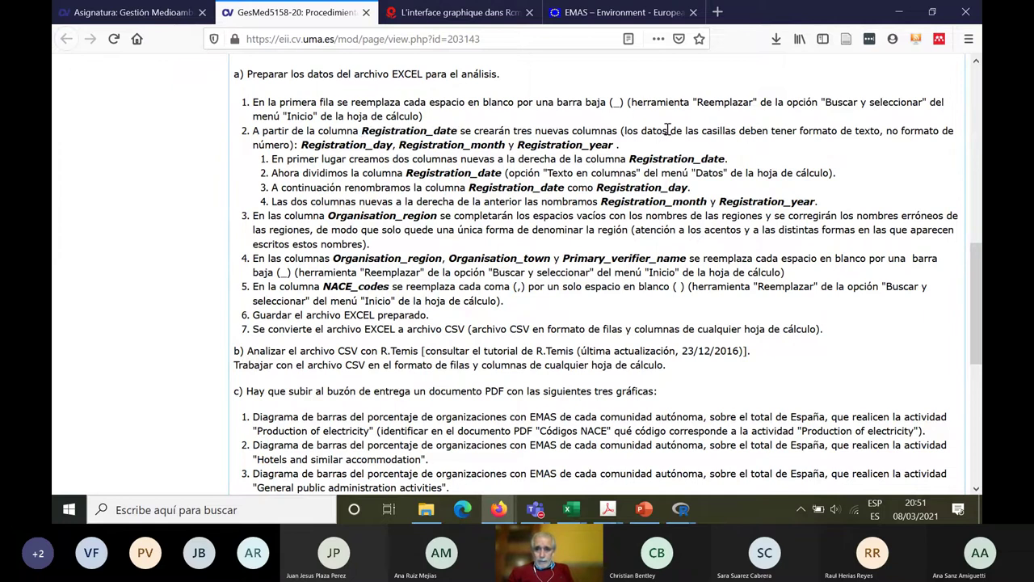
mouse_move(624, 130)
left_mouse_down()
mouse_move(858, 130)
mouse_move(622, 145)
left_mouse_up()
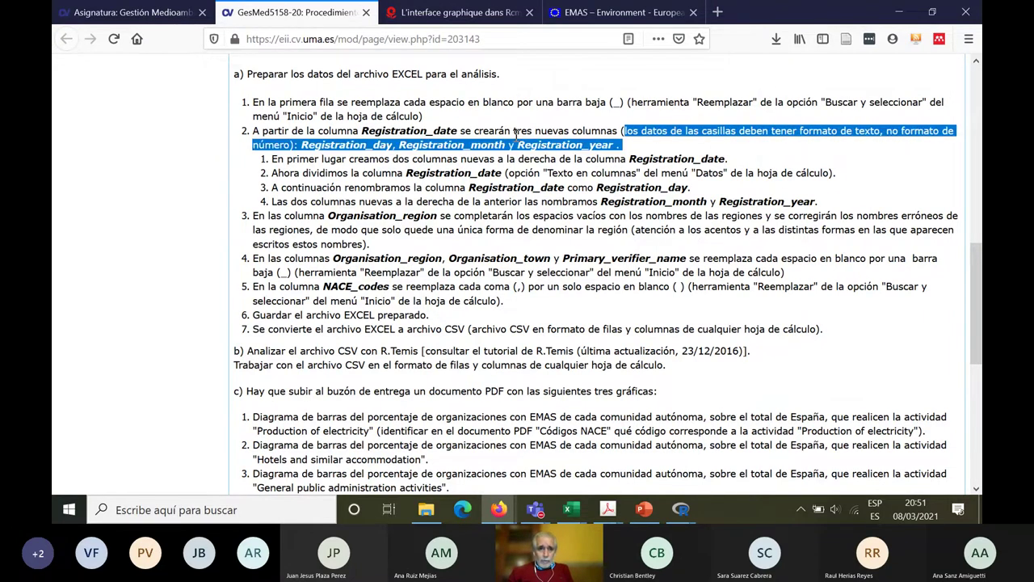
left_click_drag(515, 133, 374, 148)
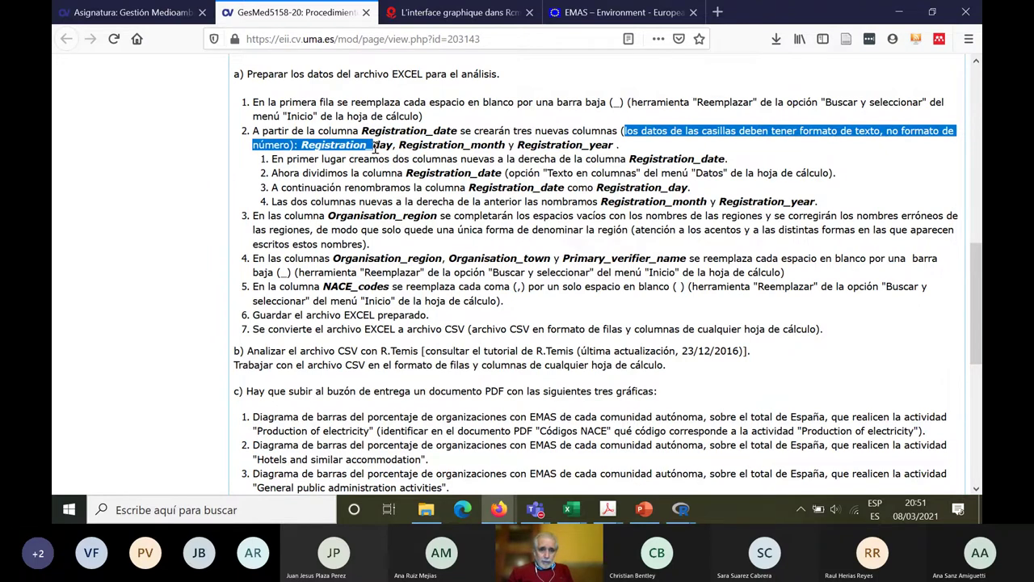
left_click(375, 148)
left_click_drag(301, 146, 617, 144)
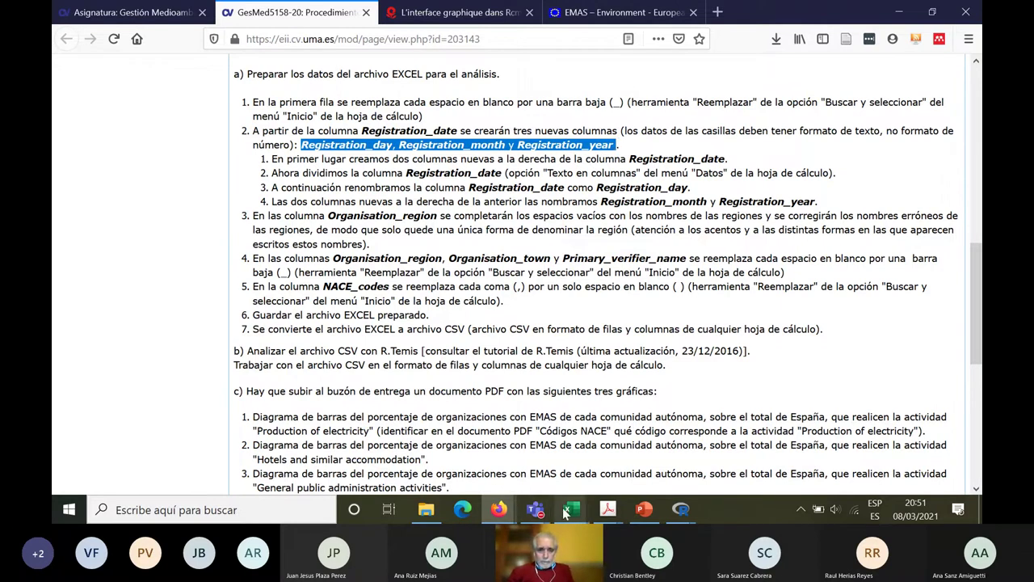
mouse_move(566, 511)
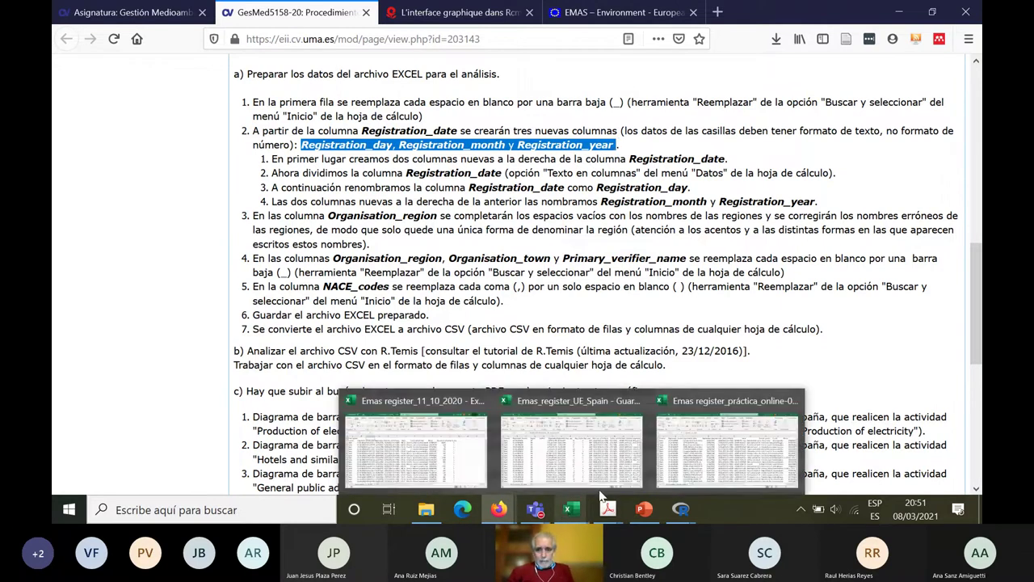
left_click(672, 472)
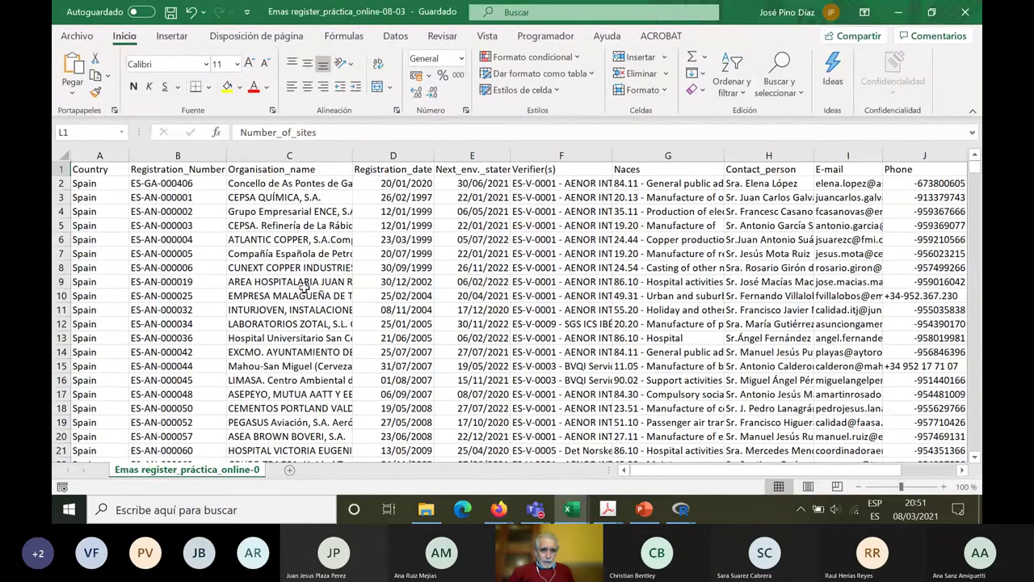
left_click(391, 155)
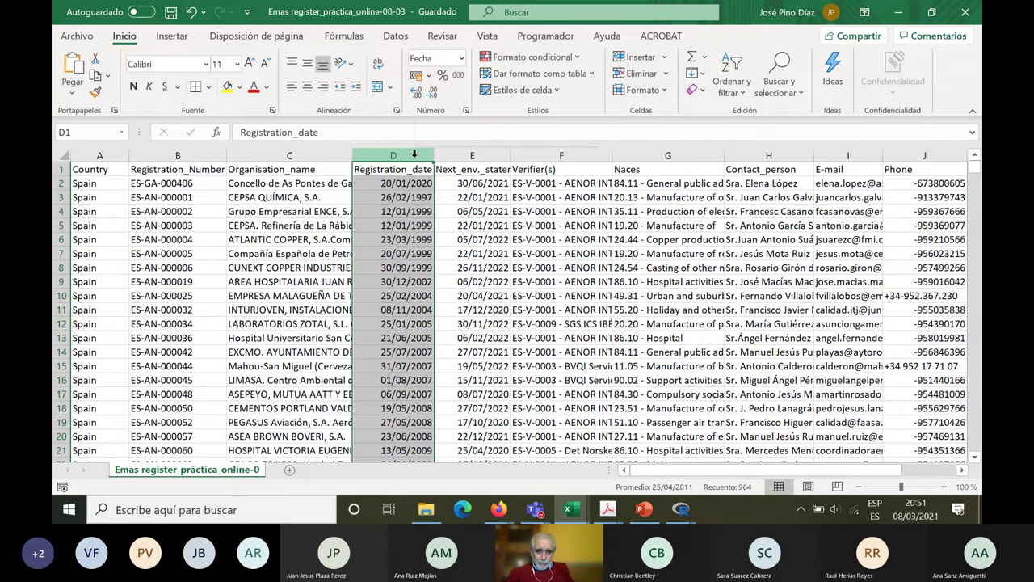
right_click(415, 156)
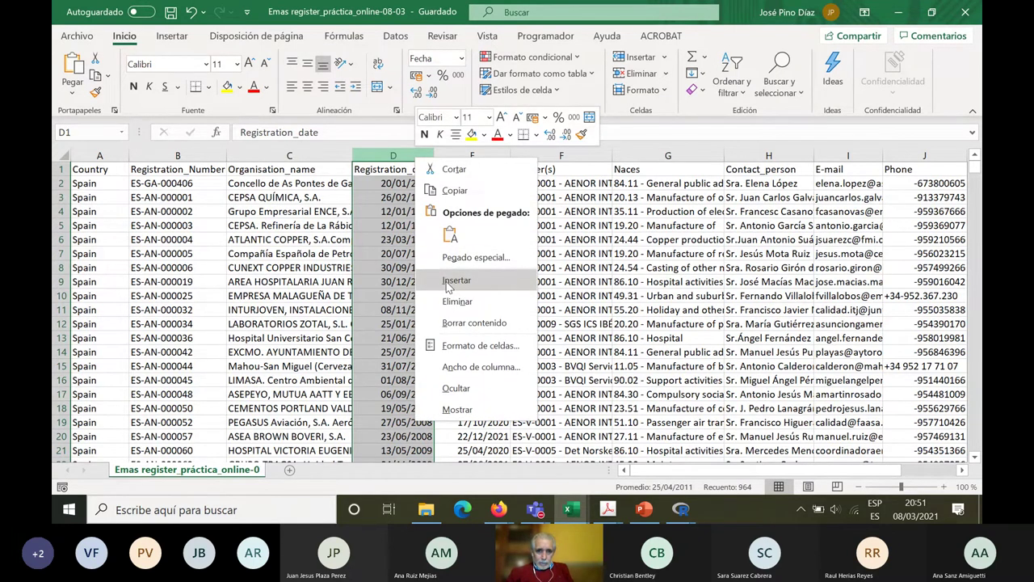
left_click(456, 280)
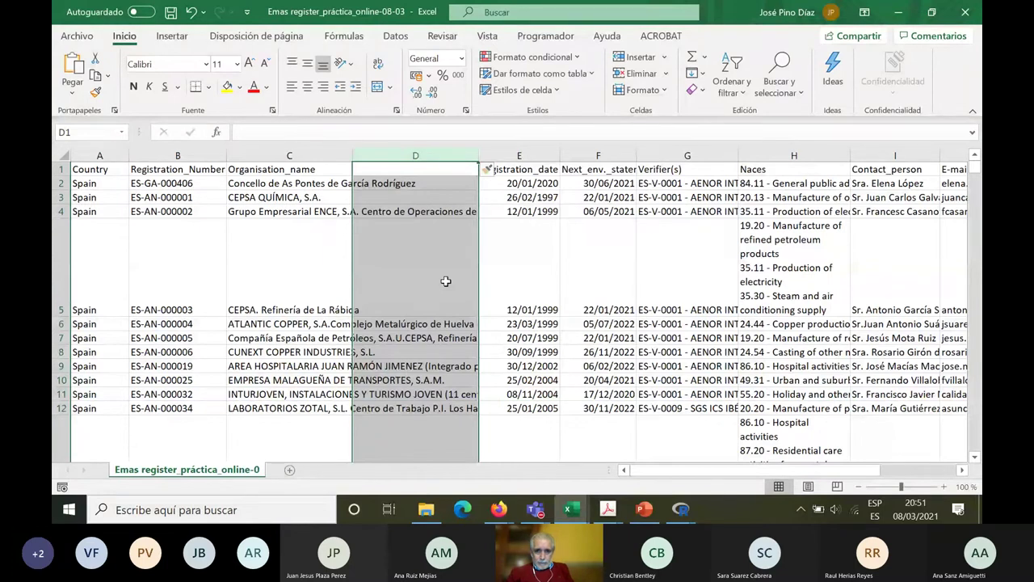
left_click(192, 12)
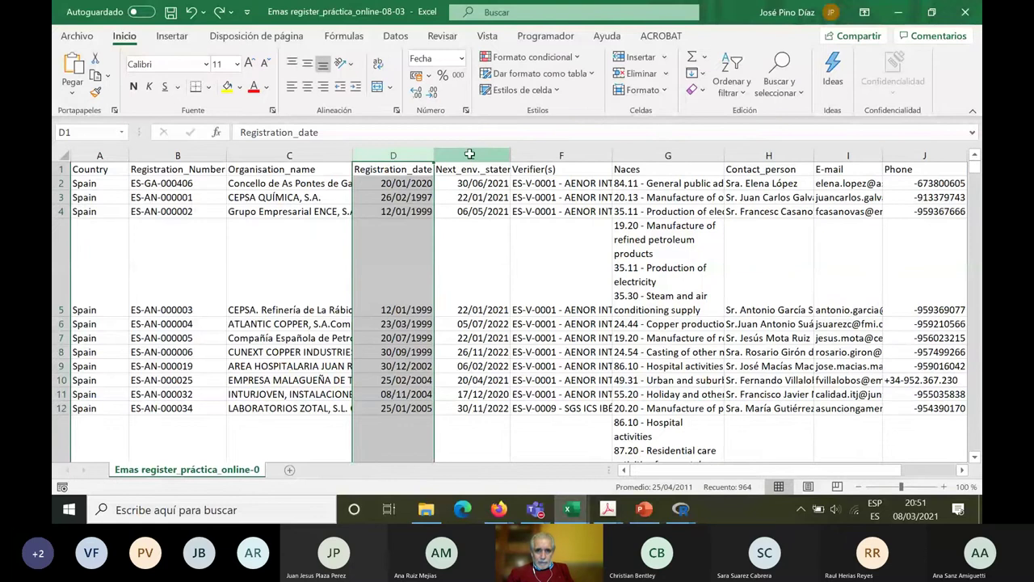
Insert three blank columns between the Registration_date and Next_env._statement_date columns
left_click(470, 154)
right_click(470, 154)
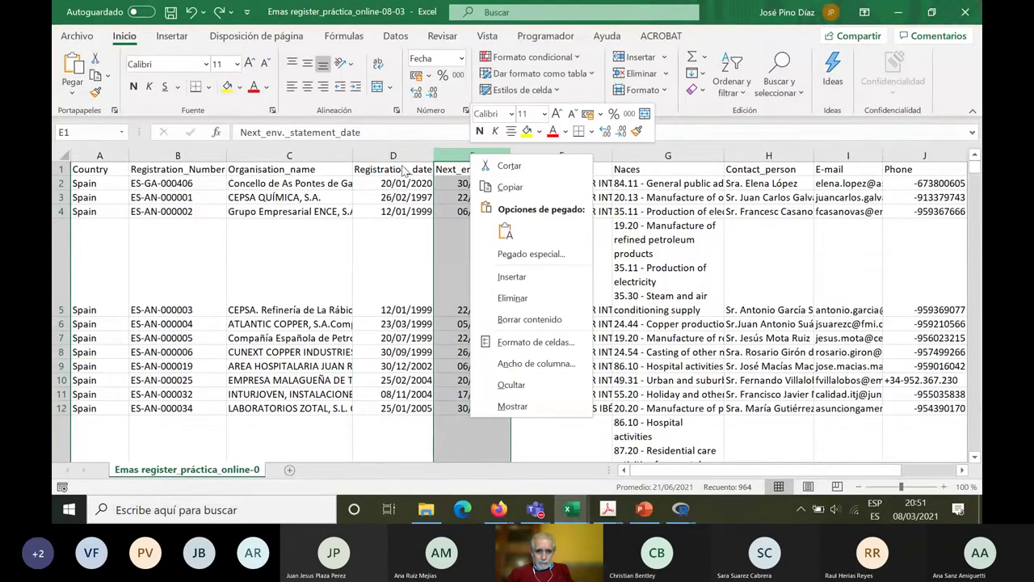
left_click(512, 277)
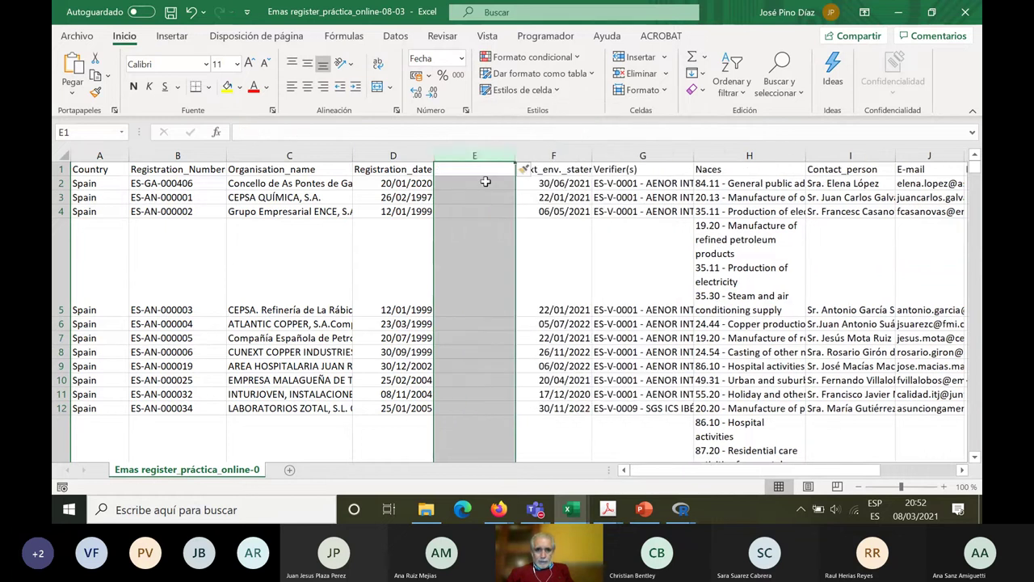
right_click(485, 155)
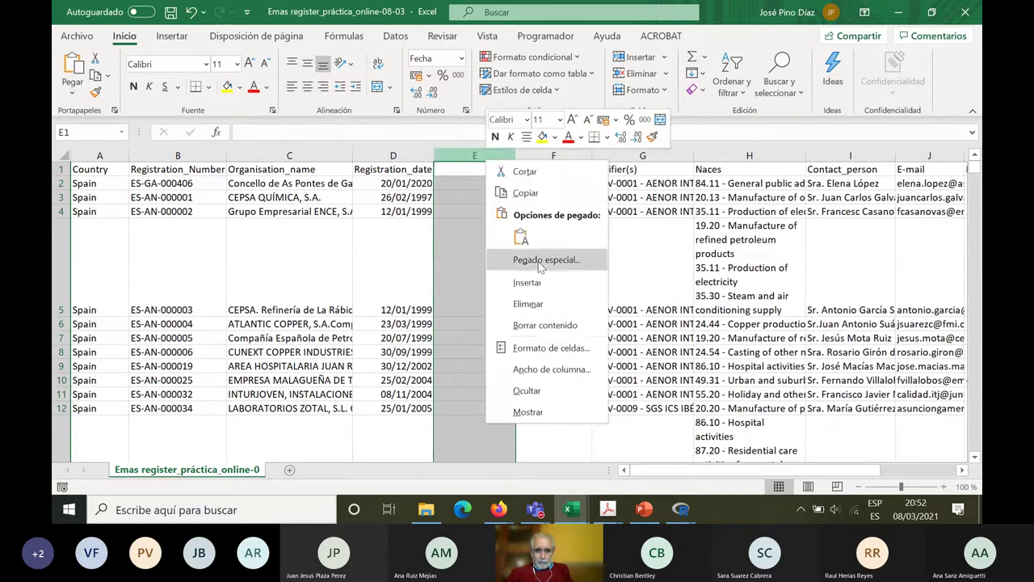
left_click(530, 284)
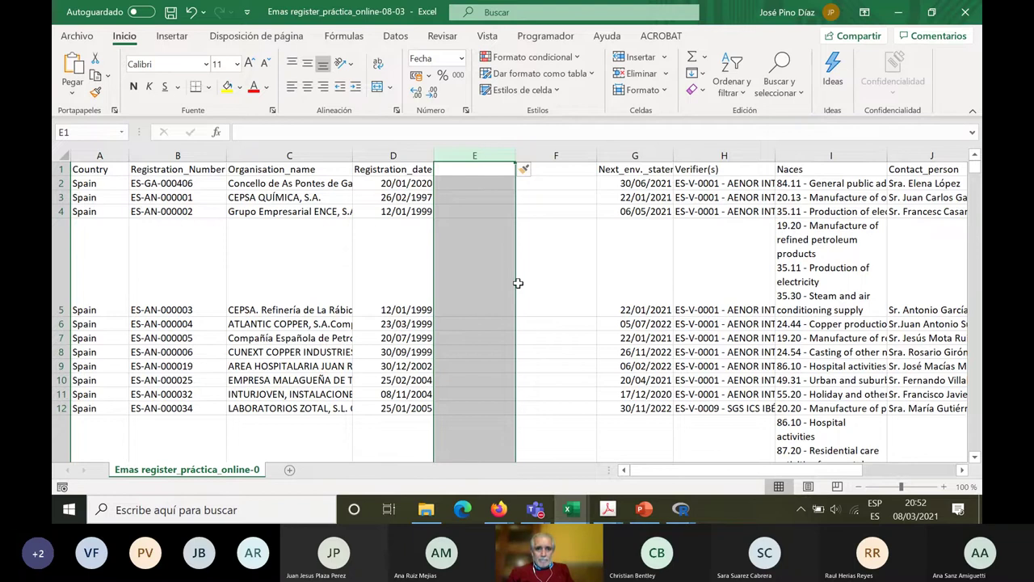
right_click(498, 154)
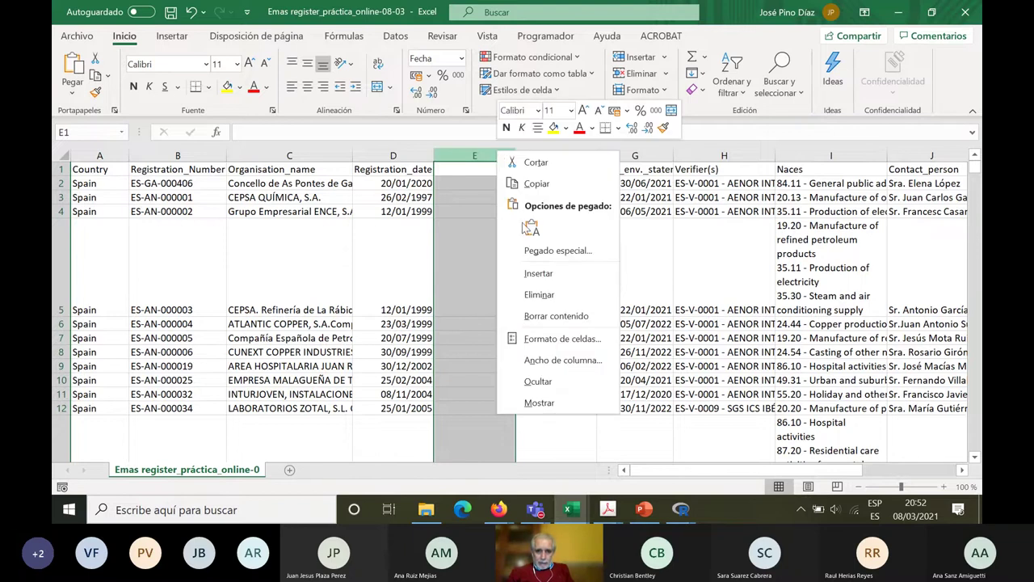
left_click(537, 274)
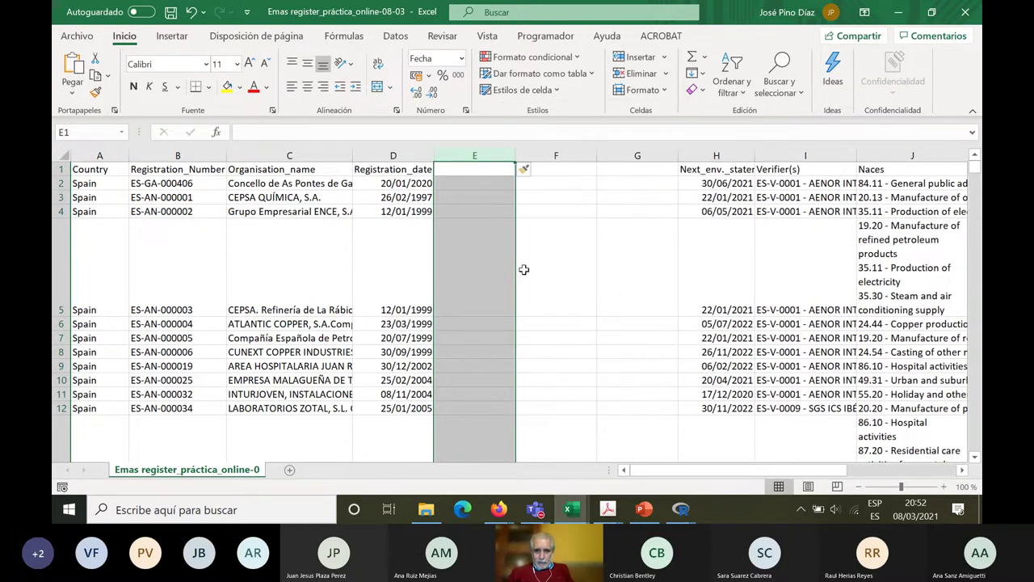
Review instruction 2 on the procedure page in Firefox, highlighting the two-new-columns requirement and the "Texto en columnas" option for dividing Registration_date
left_click(484, 224)
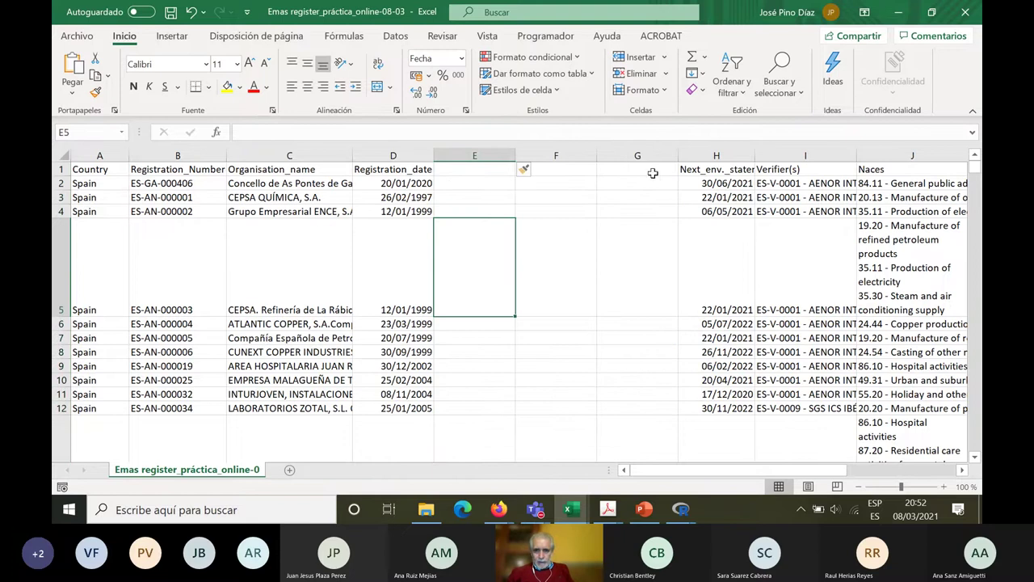
mouse_move(497, 514)
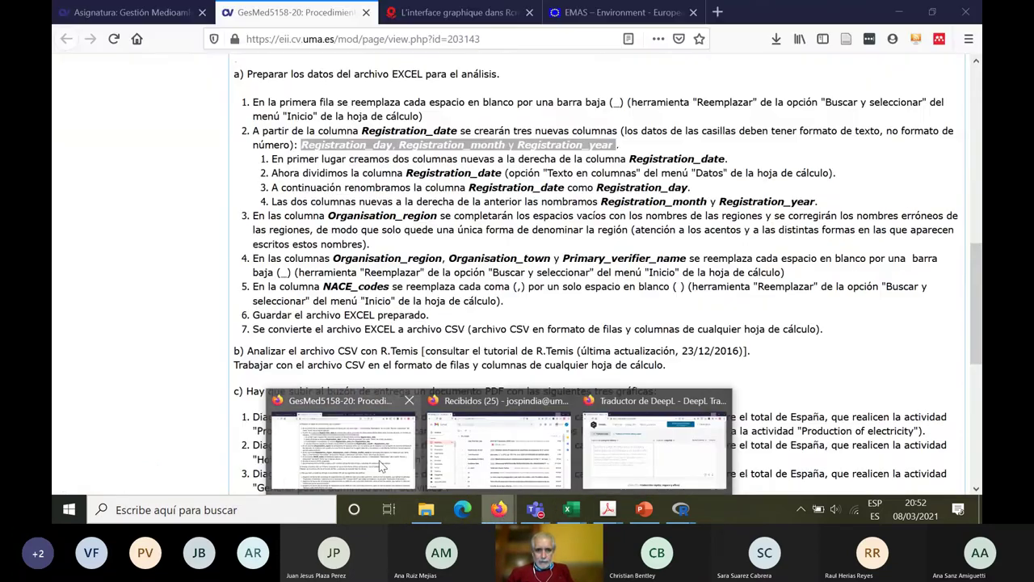
left_click(382, 466)
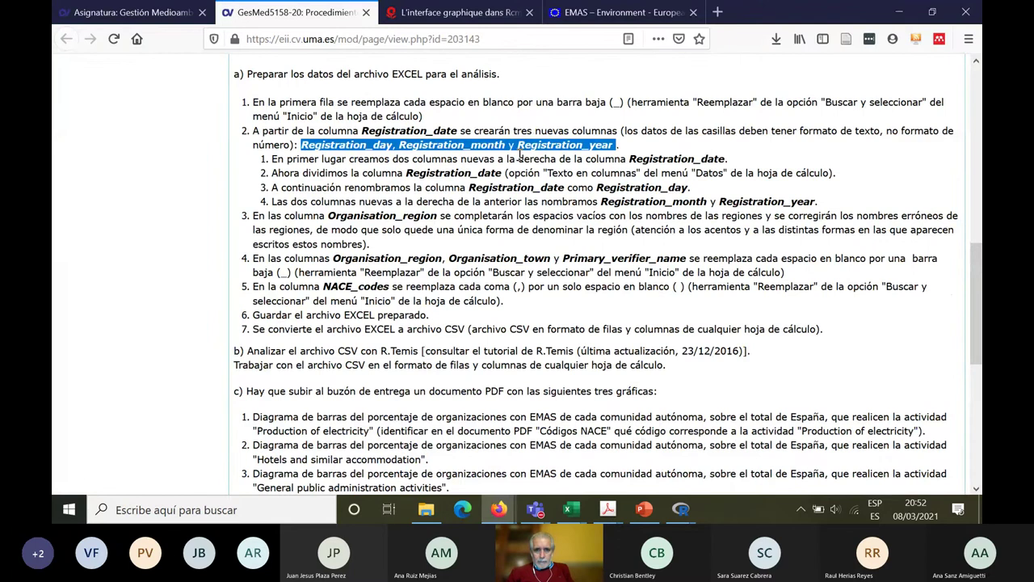
left_click_drag(394, 158, 733, 164)
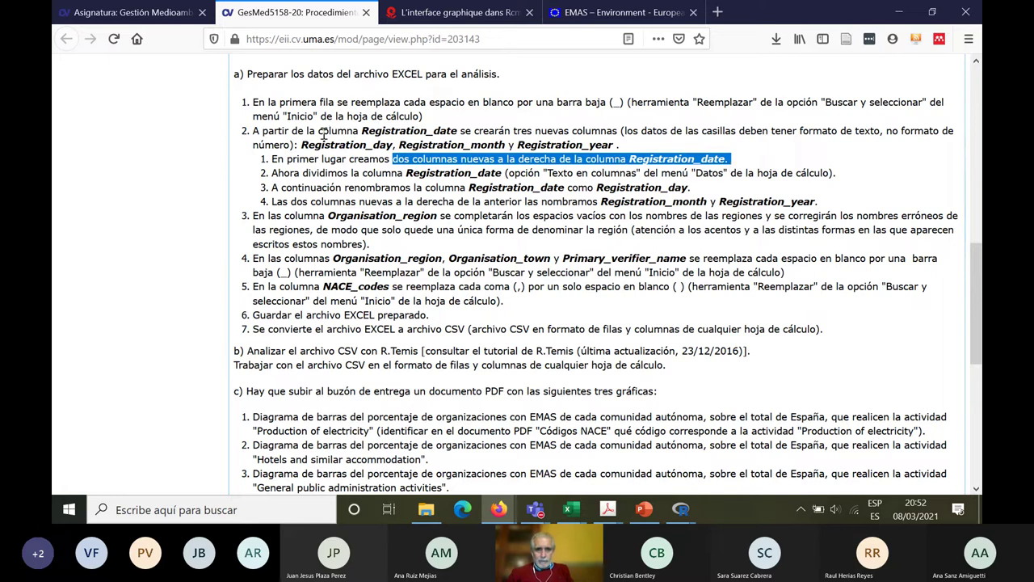
left_click_drag(363, 130, 600, 136)
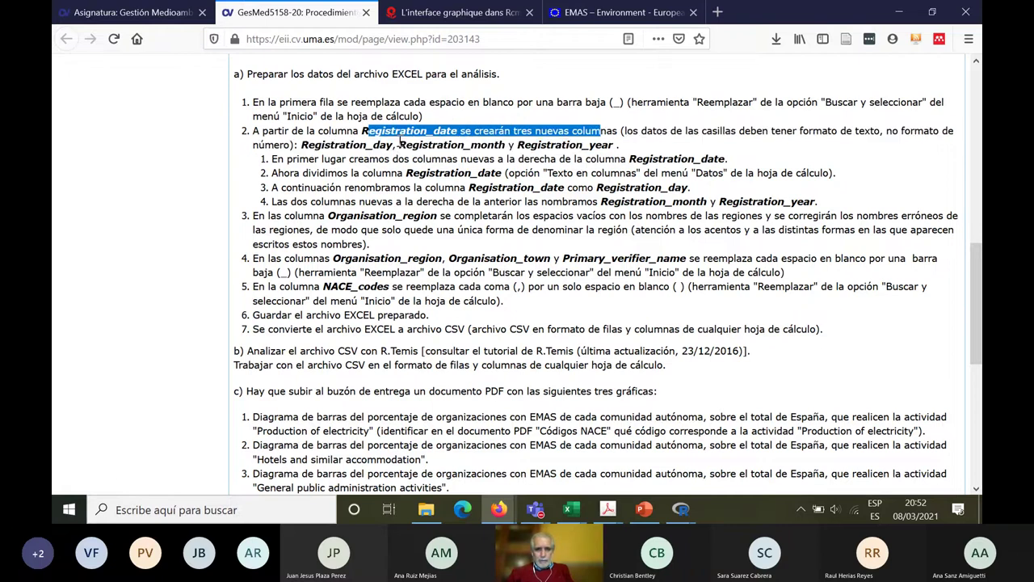
left_click_drag(276, 159, 731, 162)
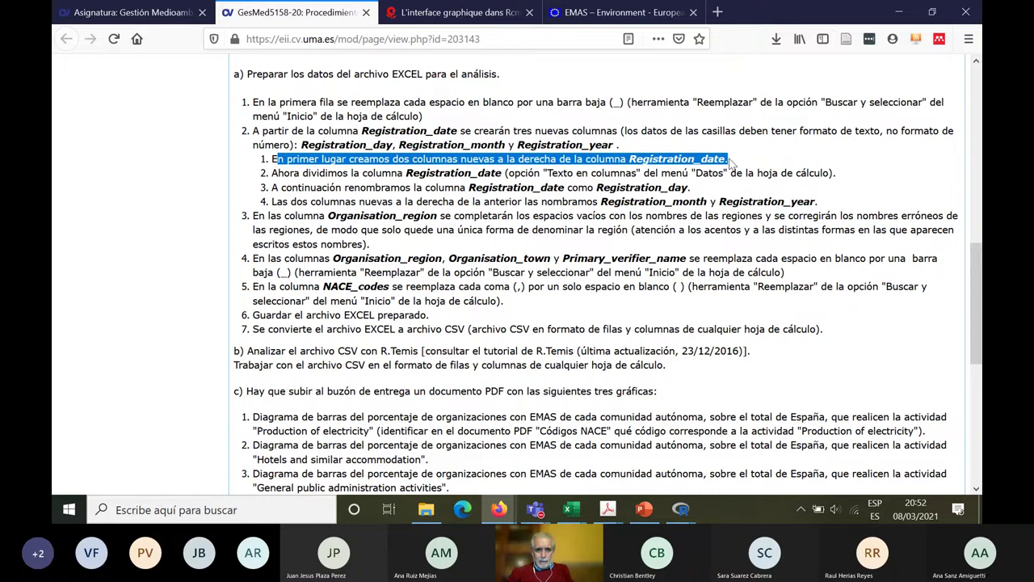
left_click_drag(406, 173, 647, 178)
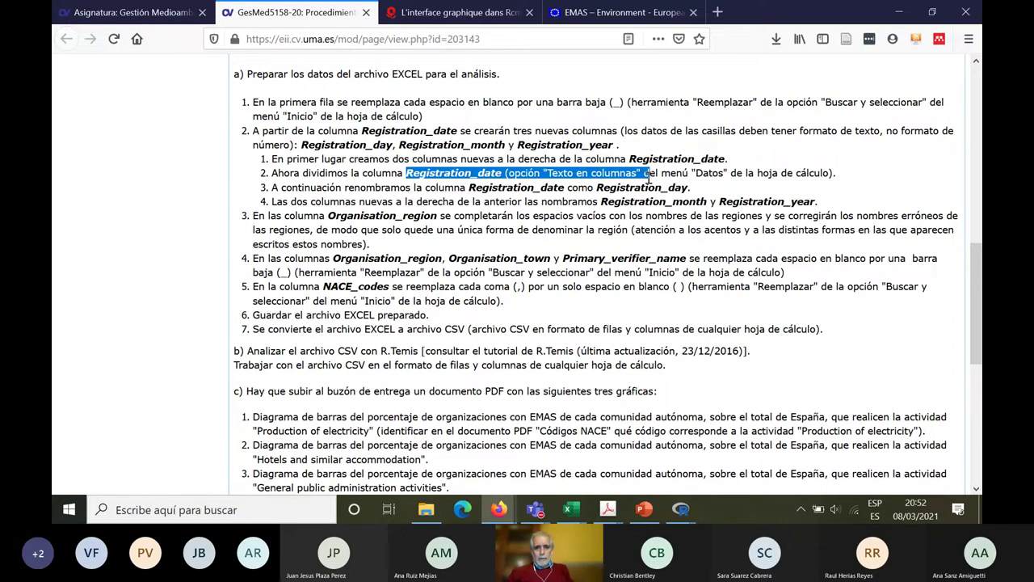
Switch back to the Emas register_práctica_online-08-03 workbook in Excel and delete blank column E beside Registration_date
left_click(566, 514)
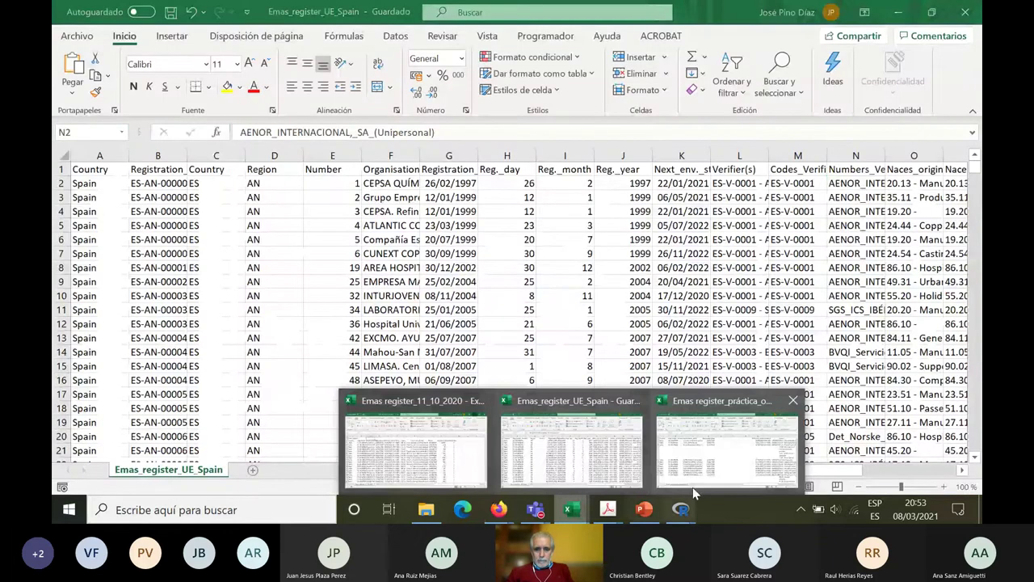
left_click(727, 451)
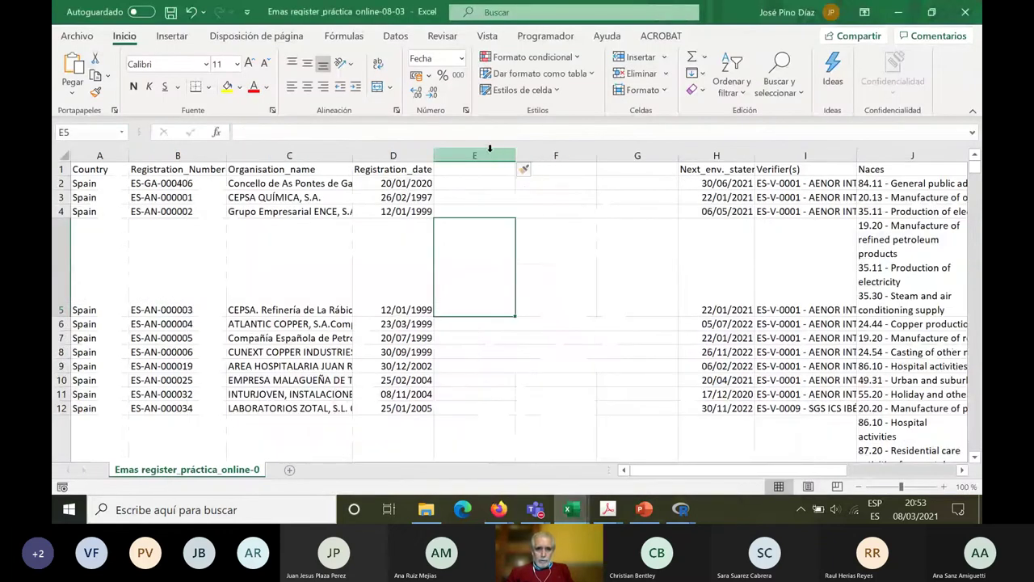
right_click(489, 149)
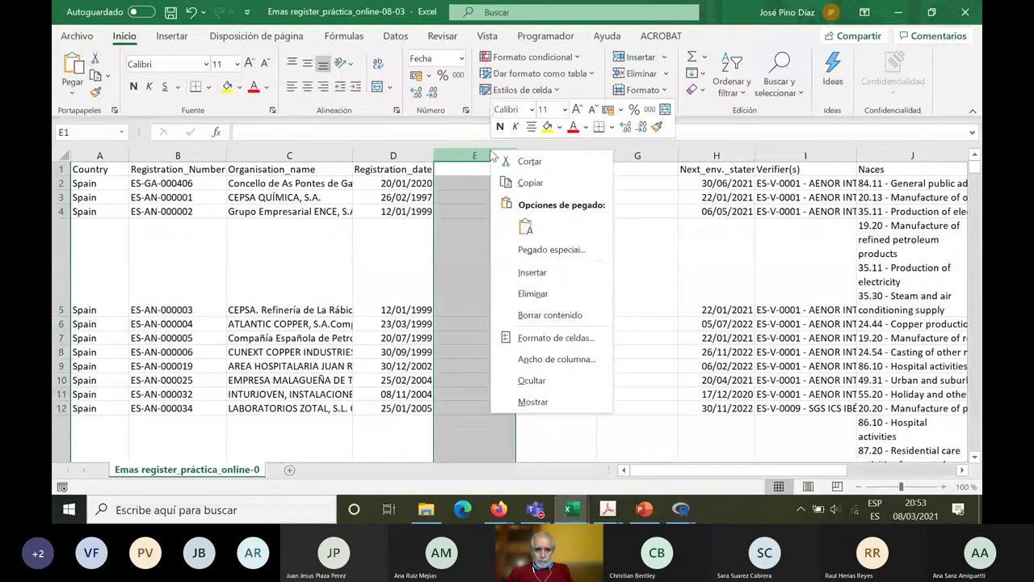
left_click(533, 293)
Split the Registration_date column with Text to Columns, using only "/" as the delimiter and the Text format for the first resulting column
left_click(399, 151)
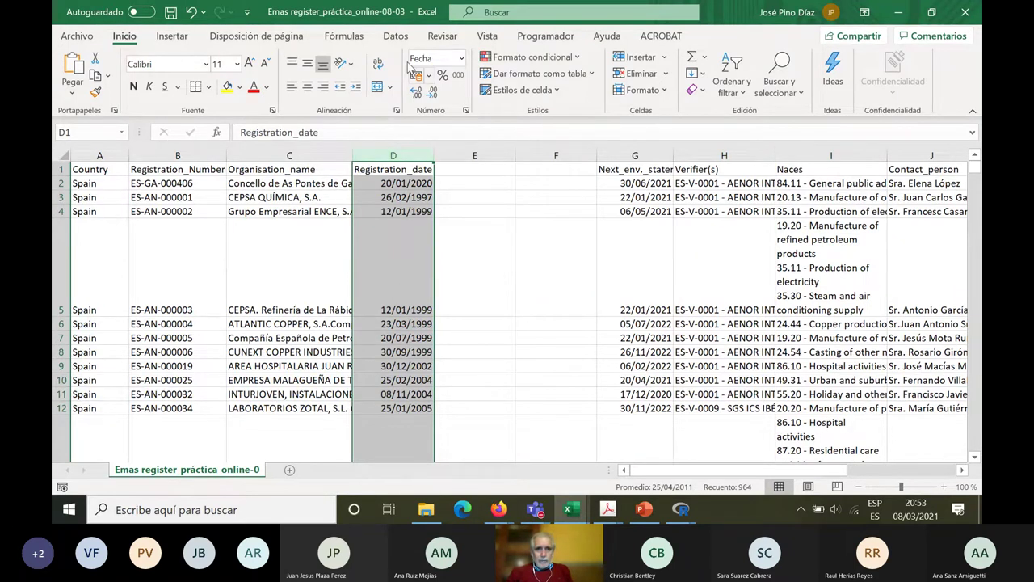
left_click(396, 36)
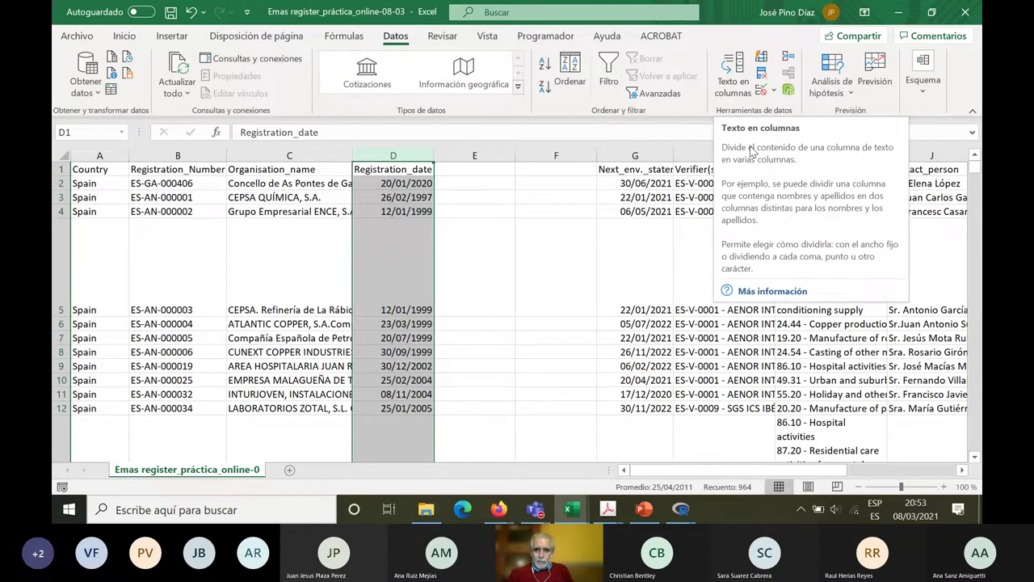
left_click(728, 65)
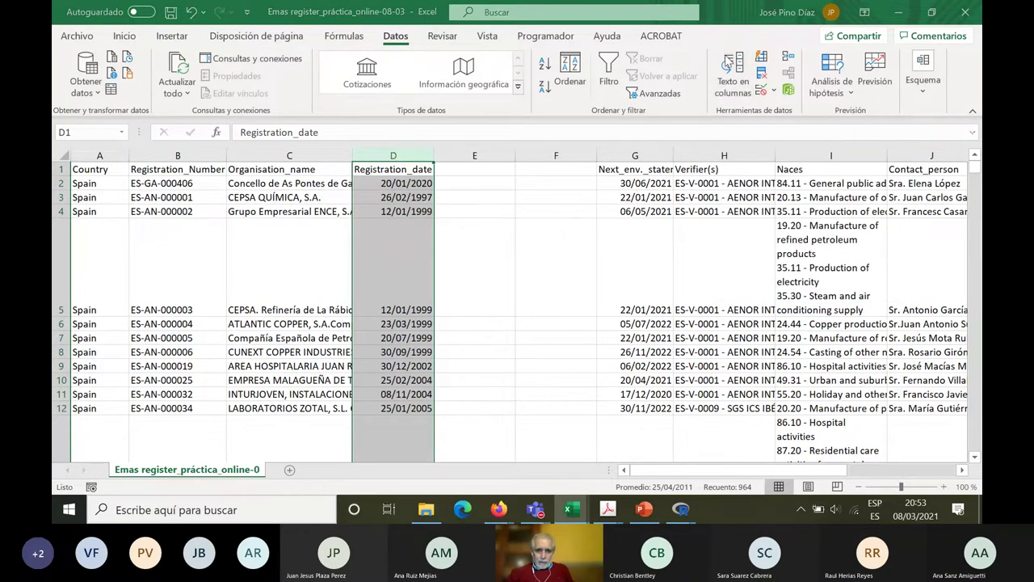
left_click_drag(477, 108, 823, 57)
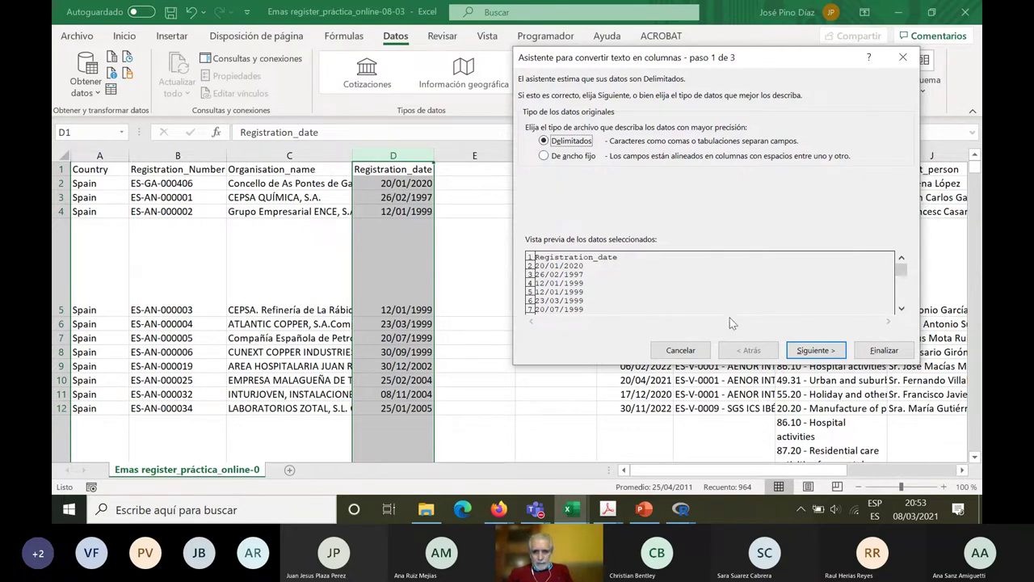
left_click(804, 352)
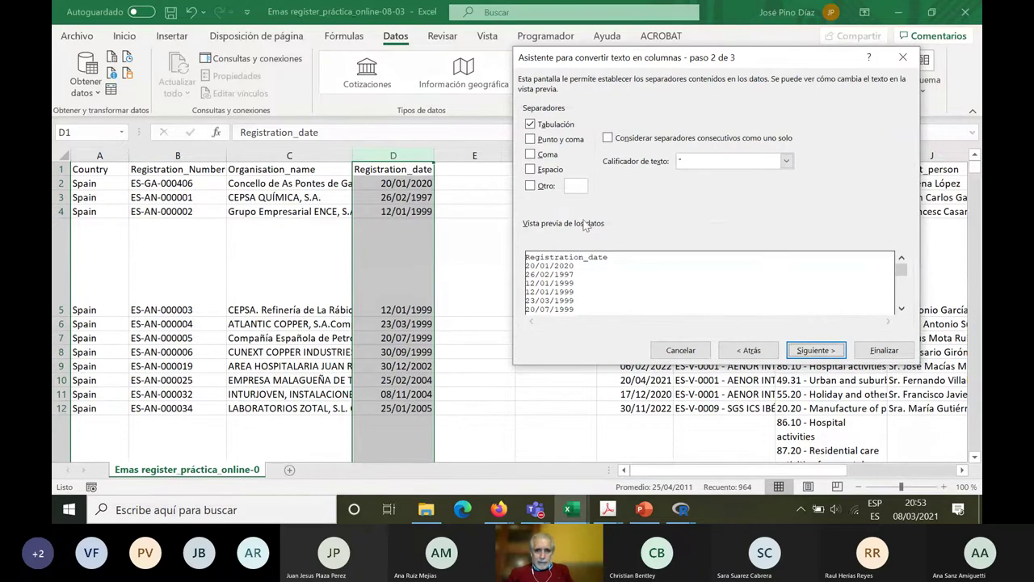
left_click(529, 187)
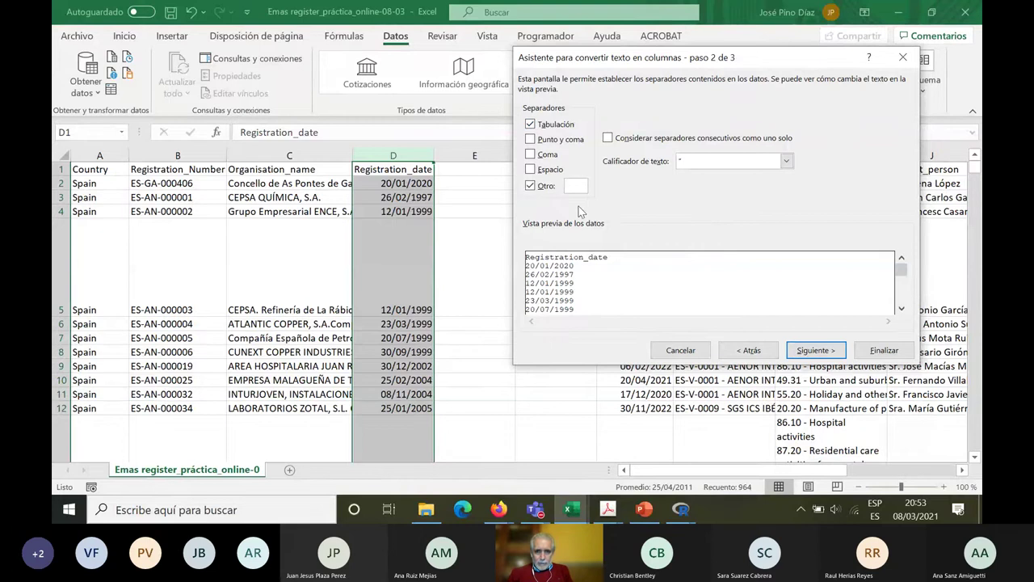
type("/")
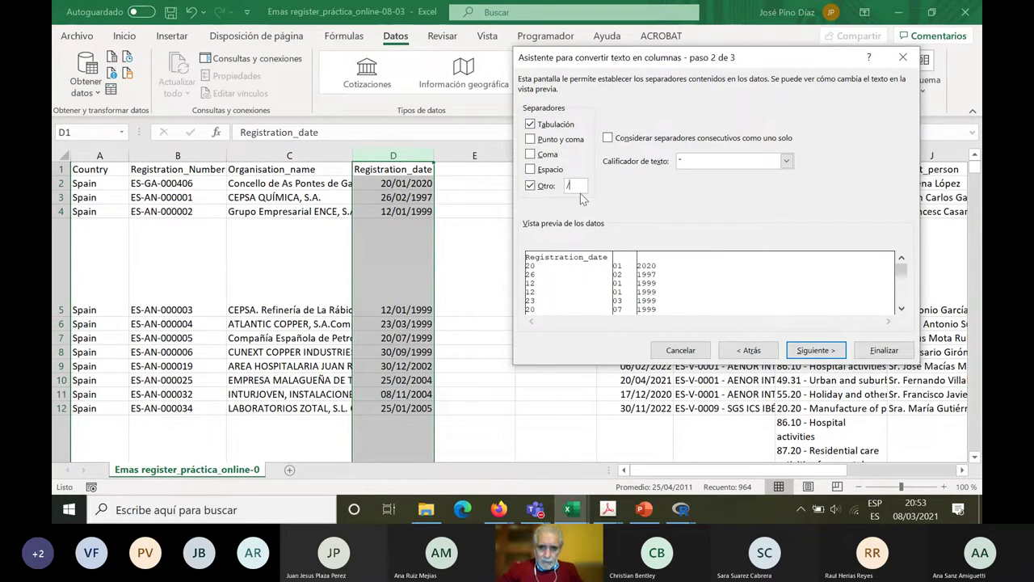
left_click(530, 126)
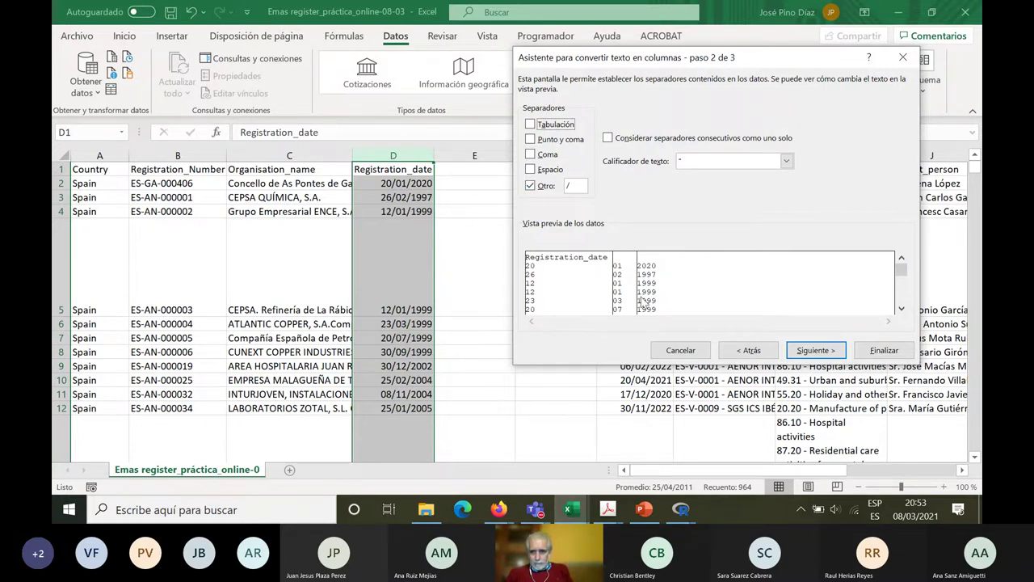
left_click(833, 354)
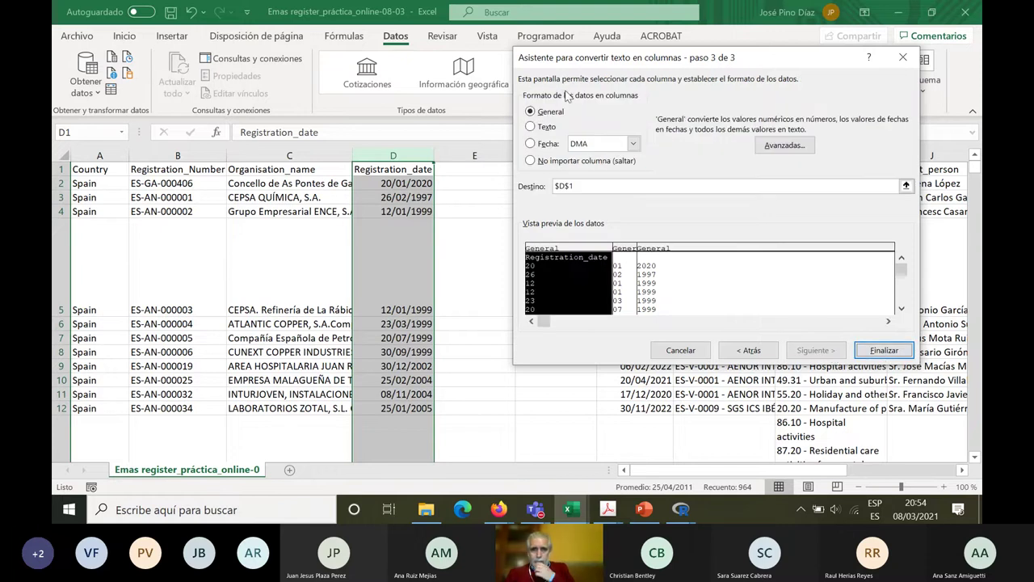
left_click(531, 126)
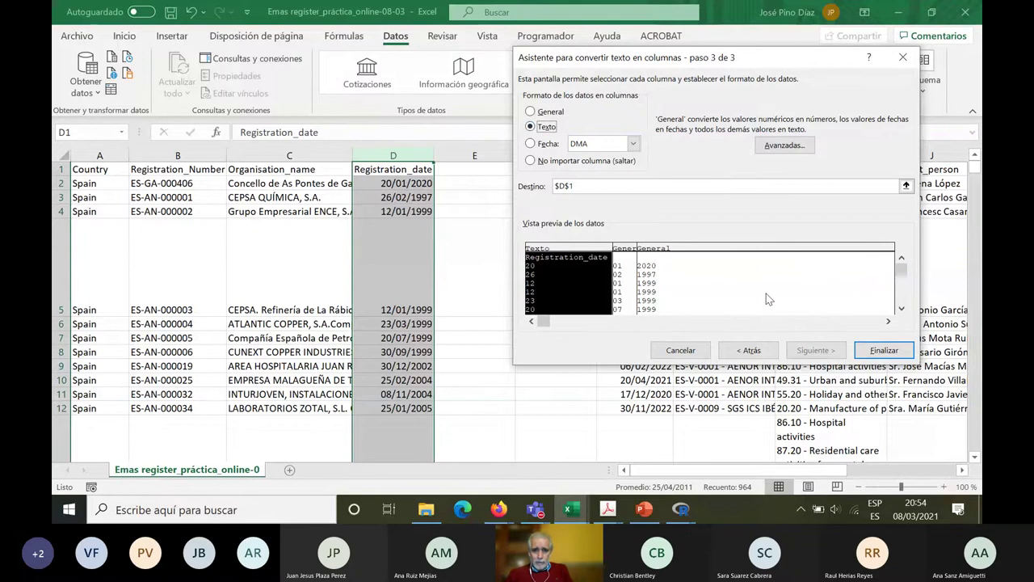
left_click(884, 349)
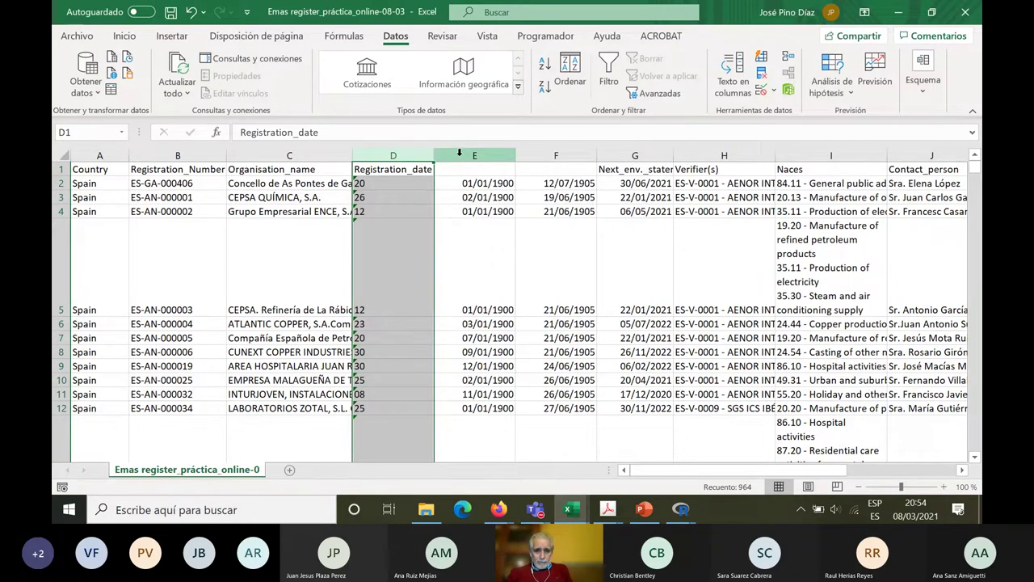
Format the split month and year values in columns E and F as Number with 2 decimal places
left_click(507, 153)
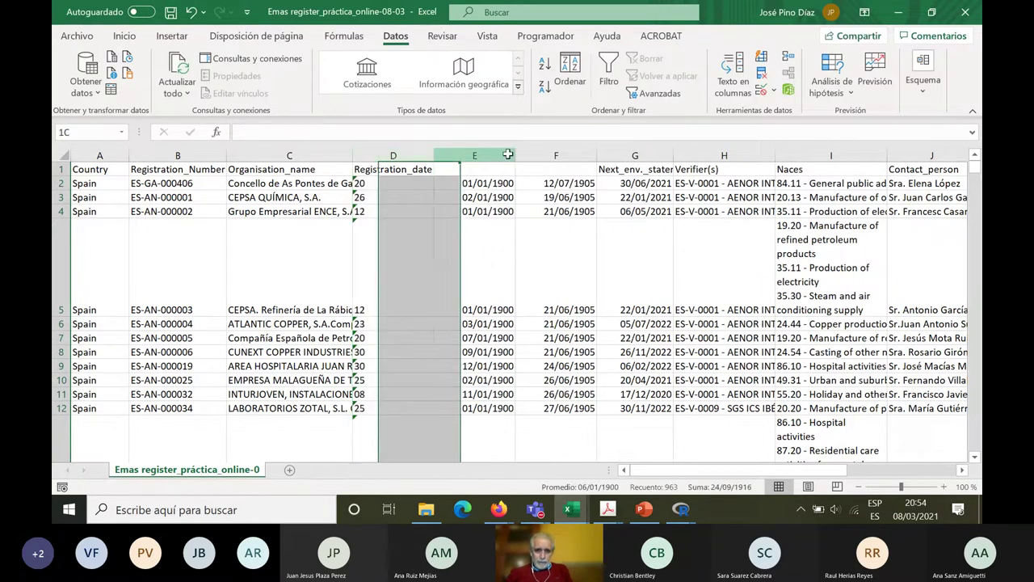
left_click_drag(508, 154, 555, 154)
right_click(554, 155)
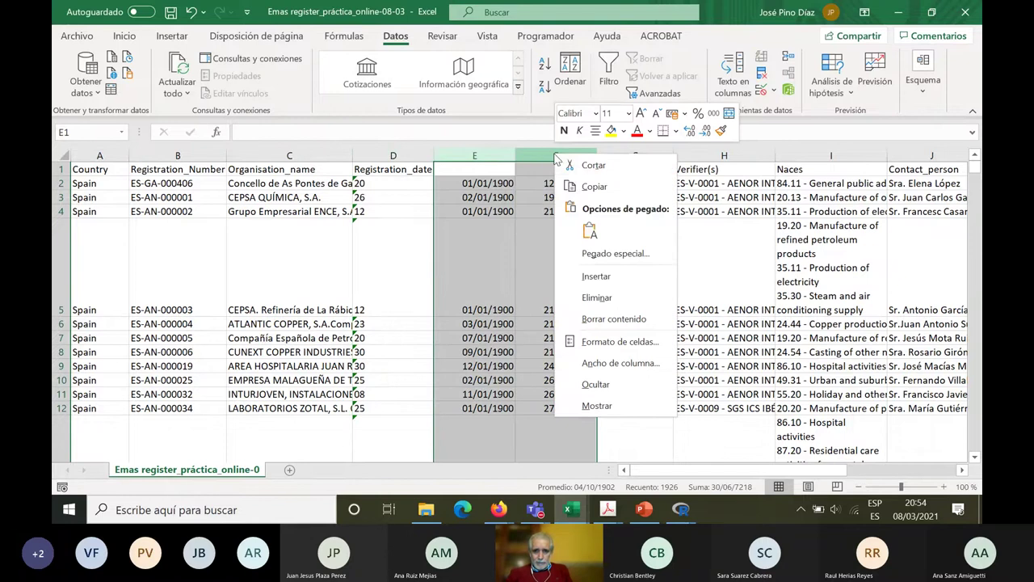
left_click(604, 343)
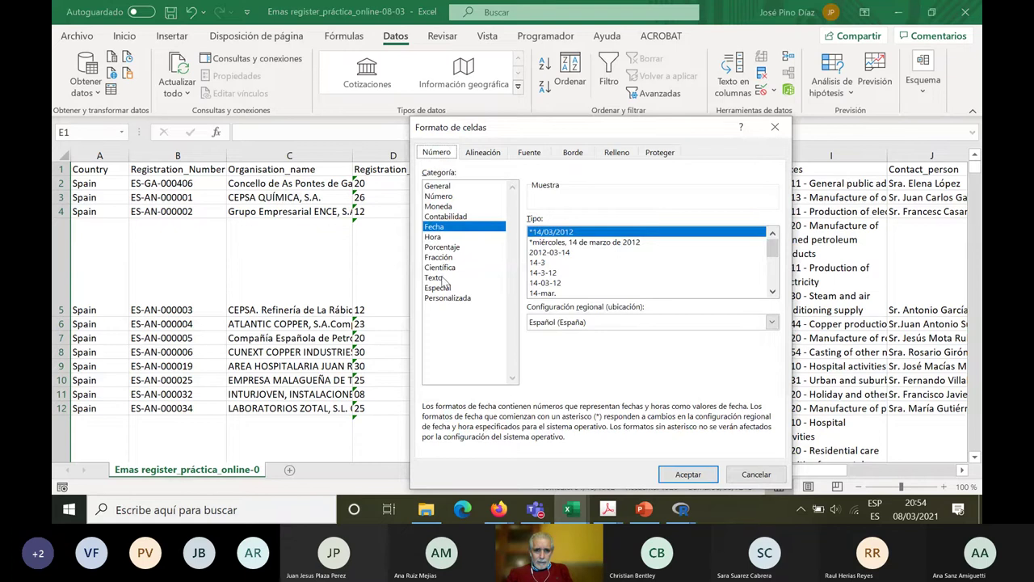
left_click(439, 197)
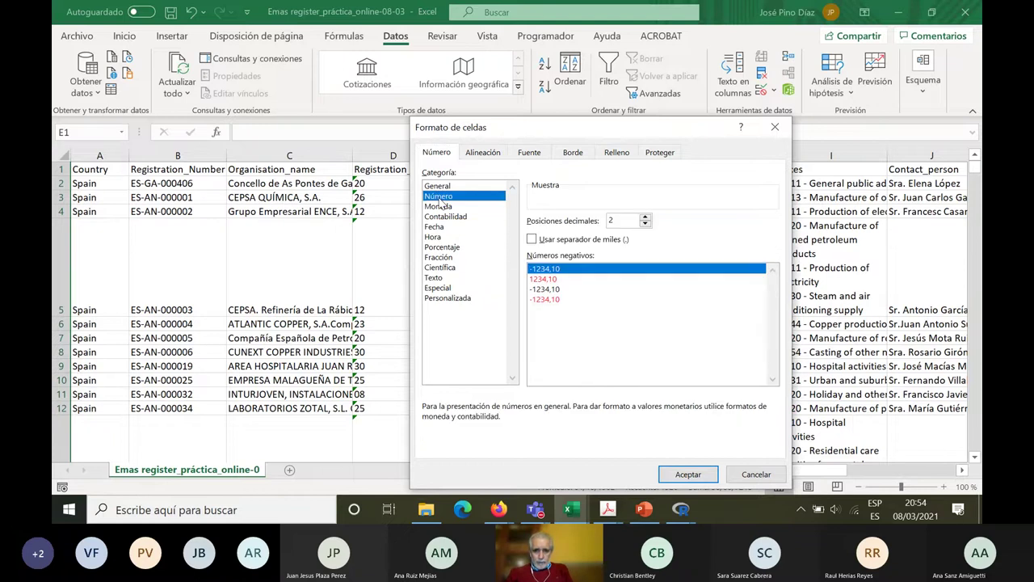
left_click(693, 475)
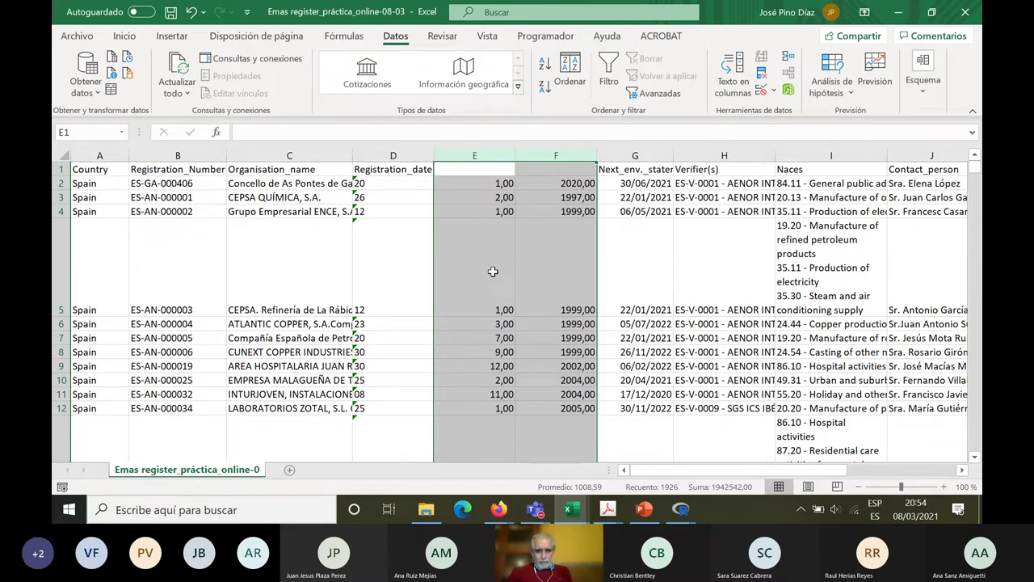
Undo the number formatting of columns E and F and the split of the Registration_date column
left_click(192, 13)
left_click(192, 13)
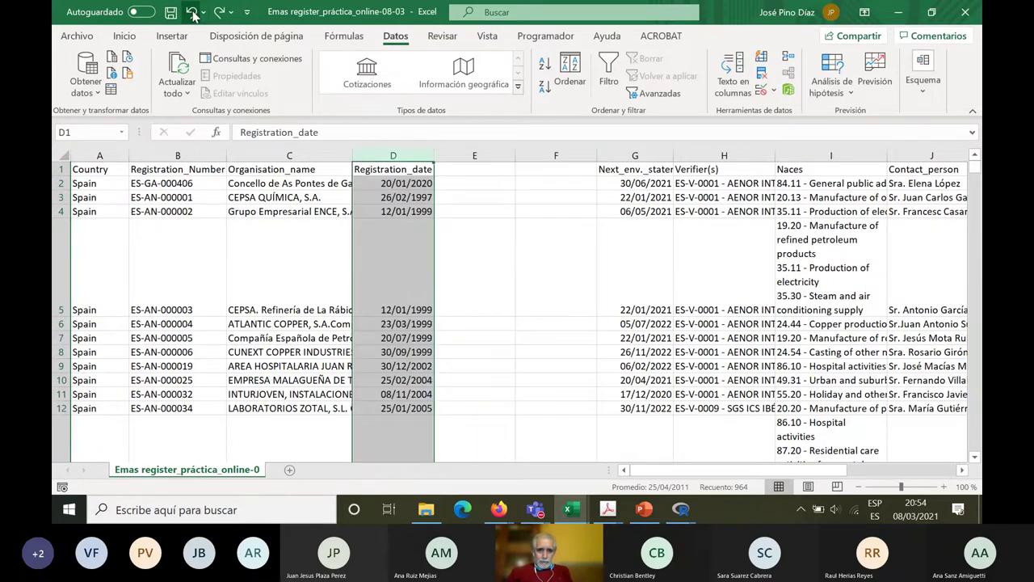
Format the two blank columns E and F beside Registration_date as Text
left_click(493, 152)
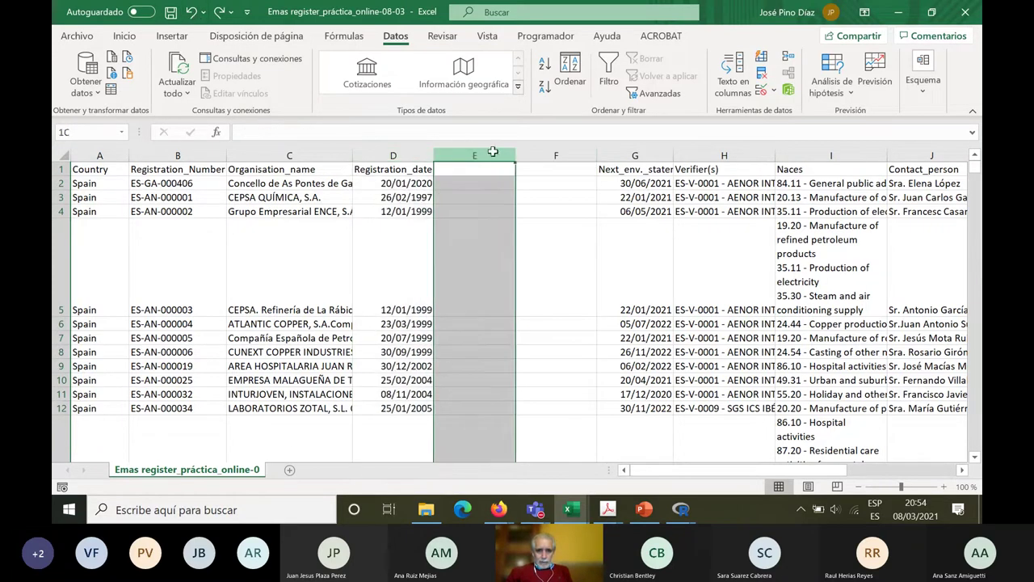
left_click_drag(493, 152, 554, 153)
right_click(554, 153)
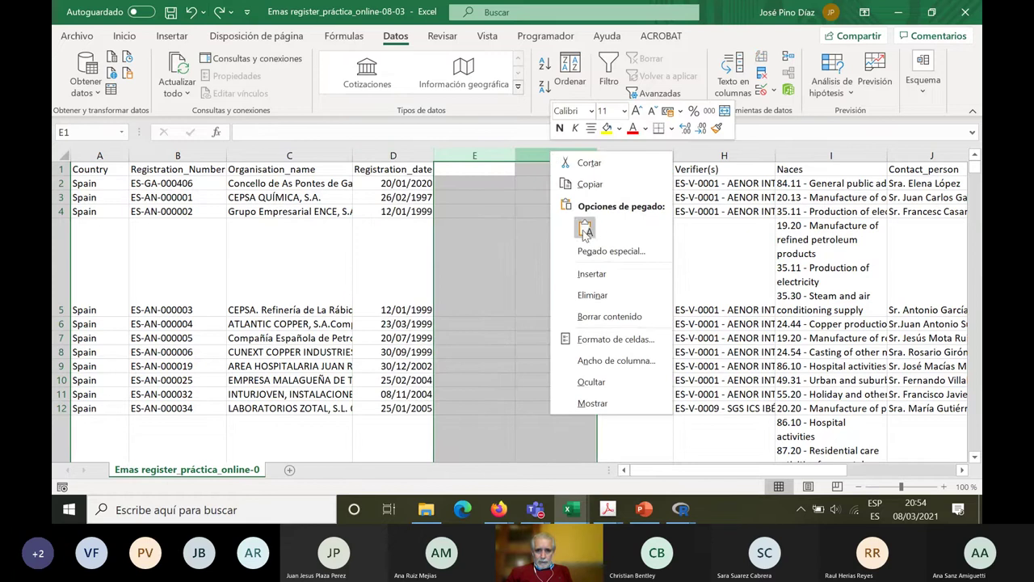
left_click(614, 340)
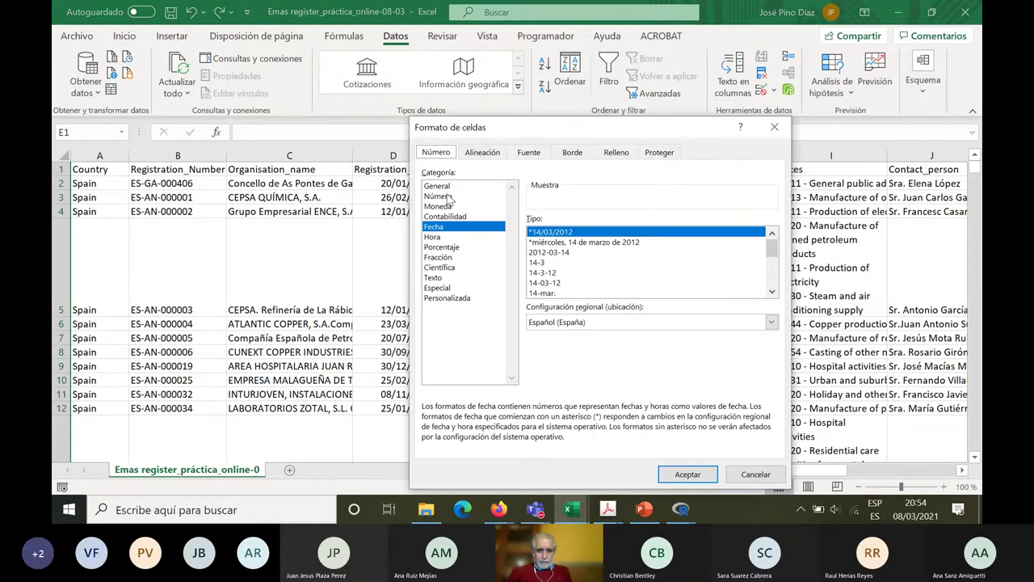
left_click(434, 277)
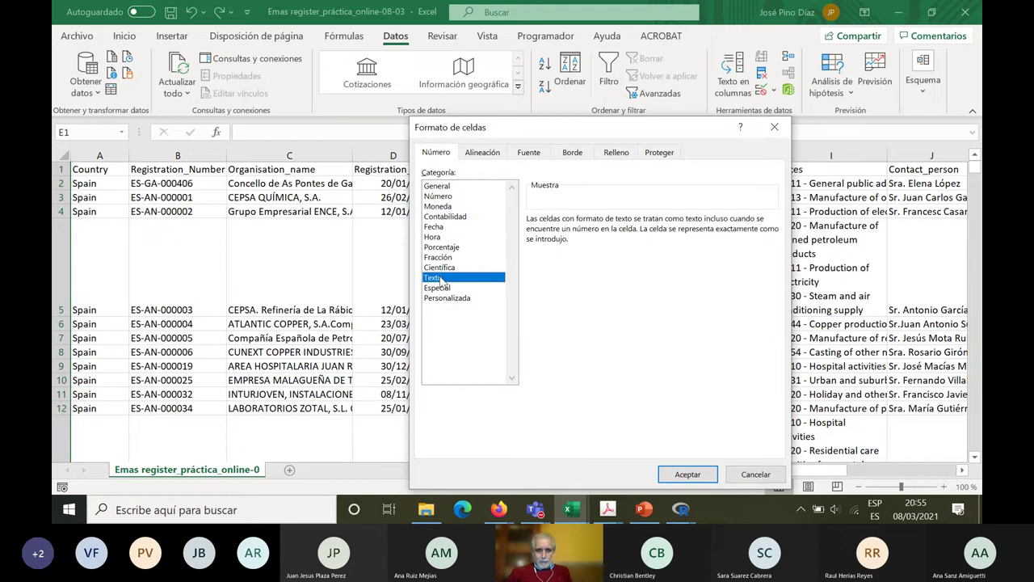
left_click(688, 475)
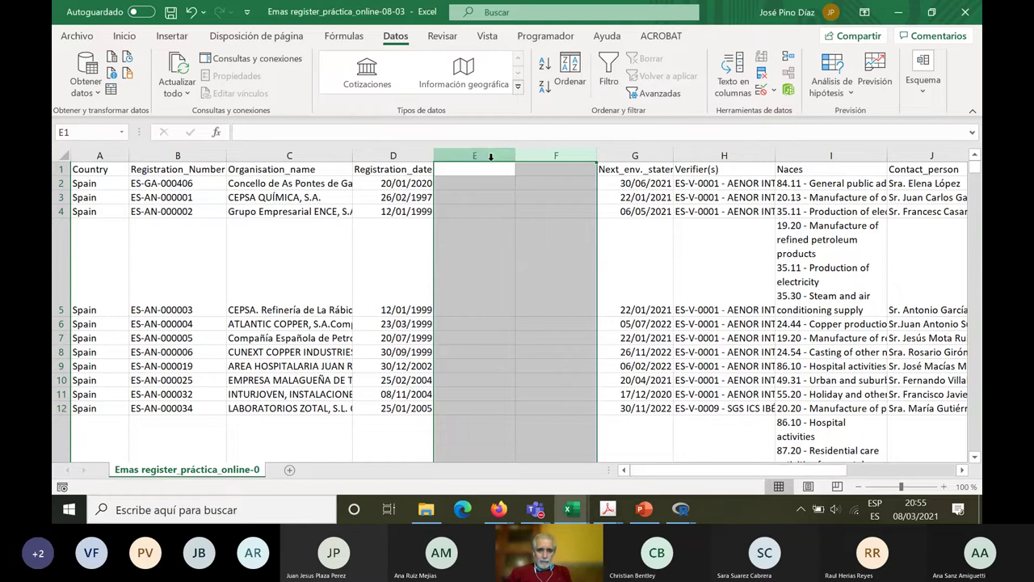
left_click(480, 131)
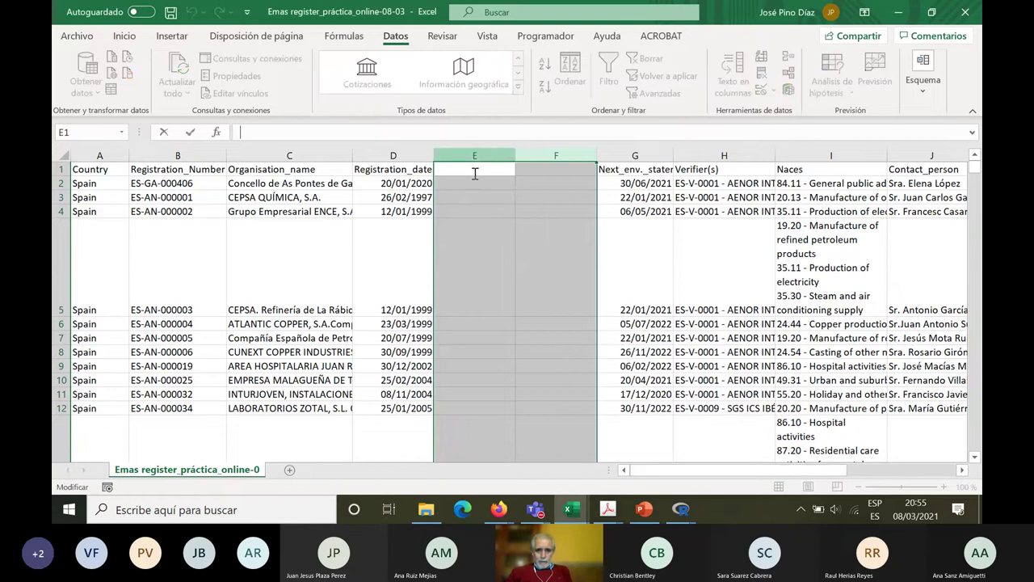
left_click(483, 197)
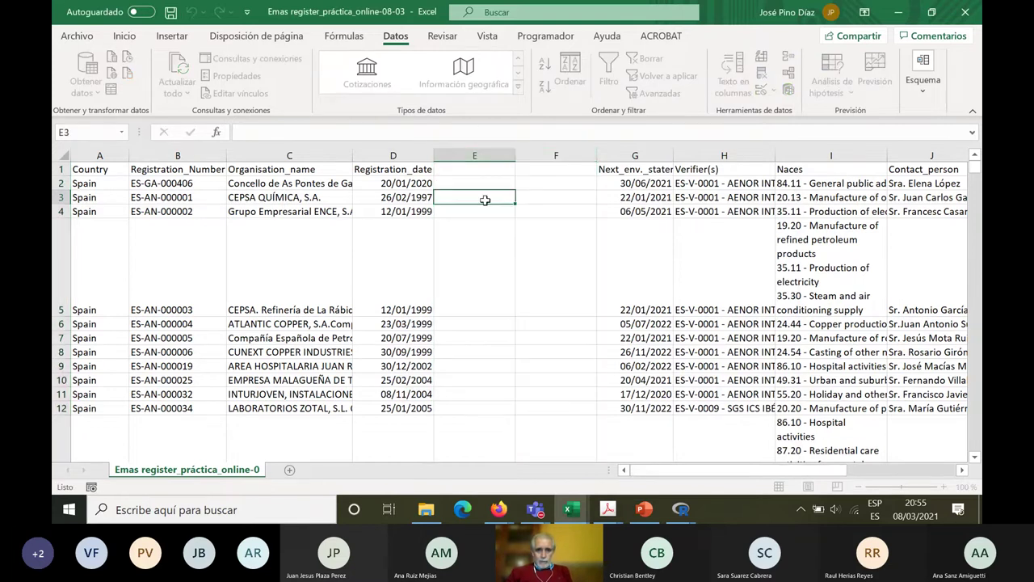
Split the Registration_date column with Text to Columns, using "/" as the delimiter and the Text format for the first resulting column
left_click(412, 154)
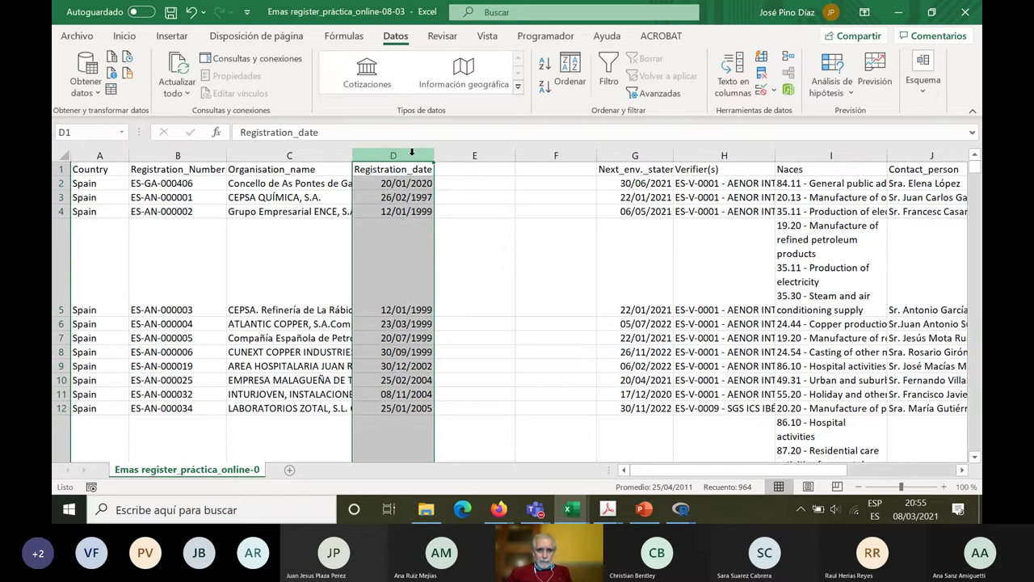
right_click(412, 154)
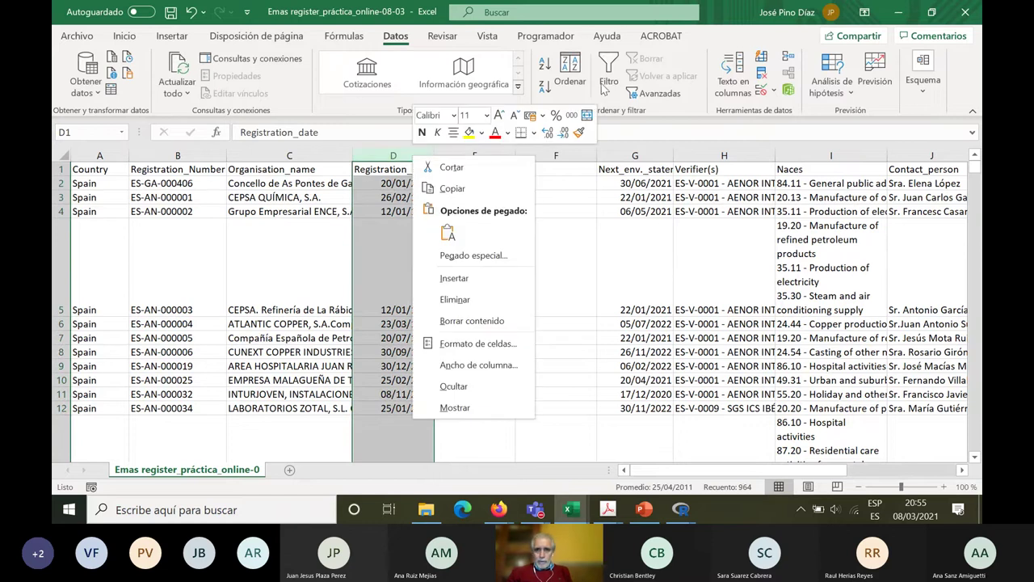
left_click(393, 157)
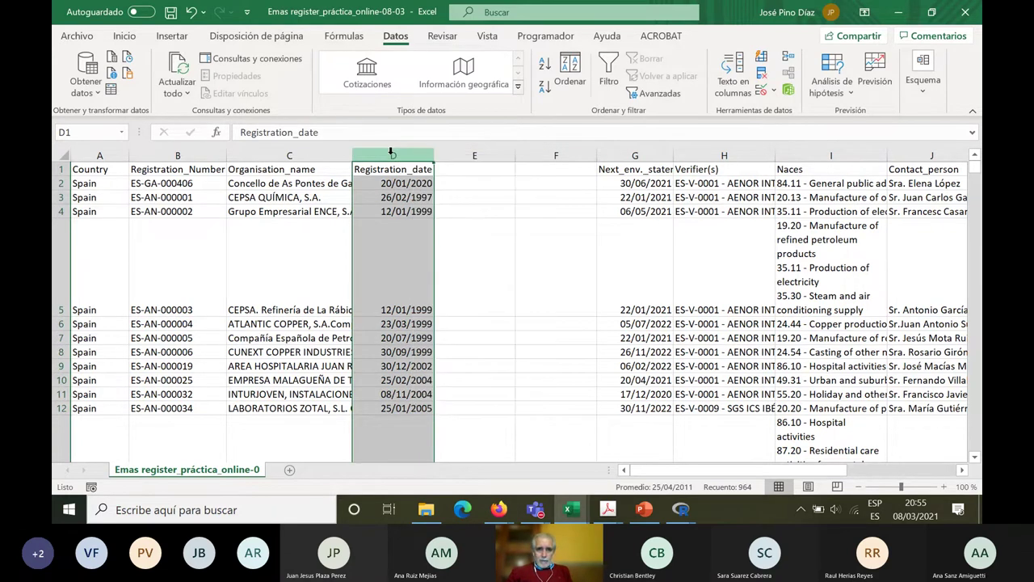
left_click(727, 88)
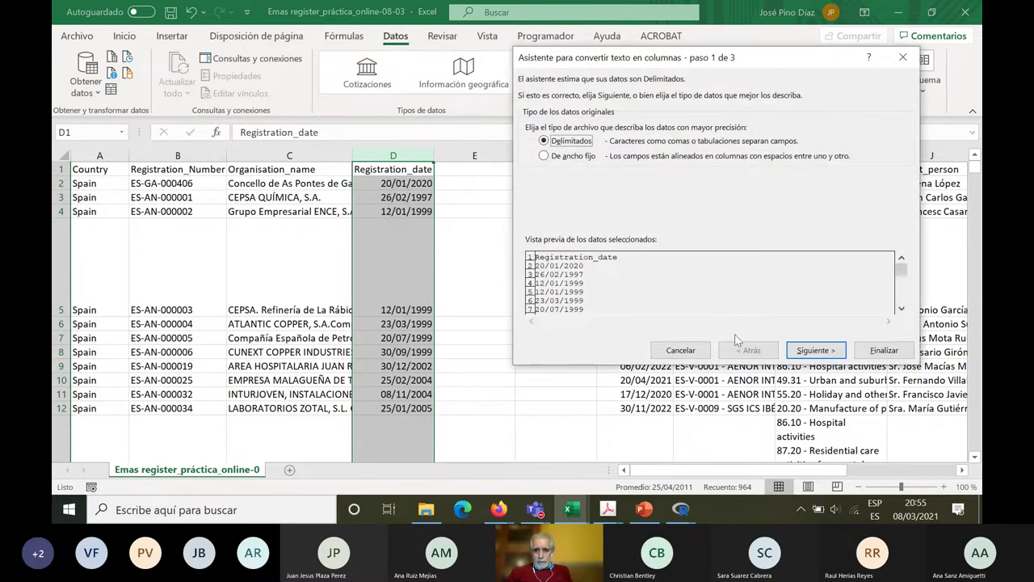
left_click(813, 353)
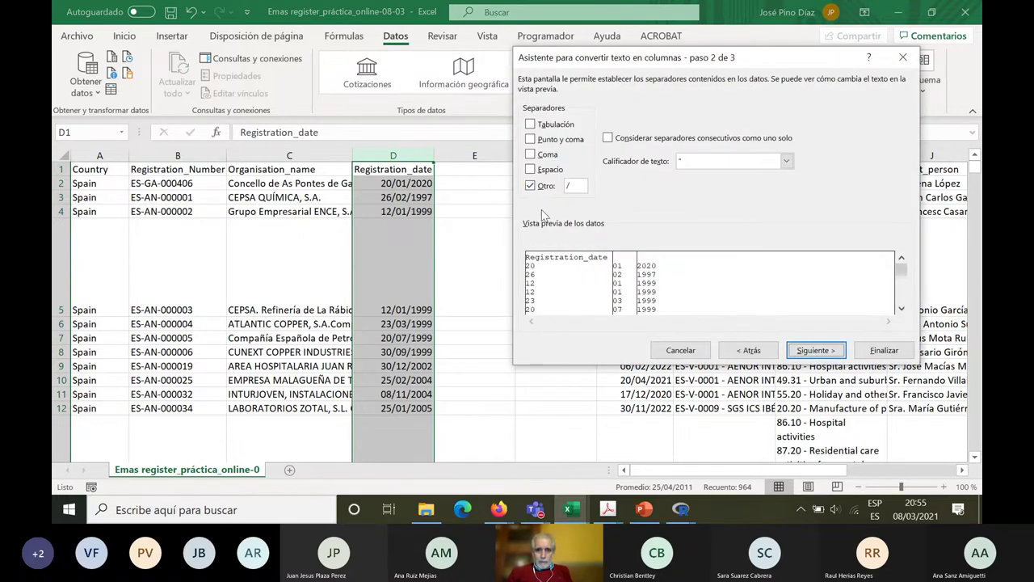
left_click(531, 187)
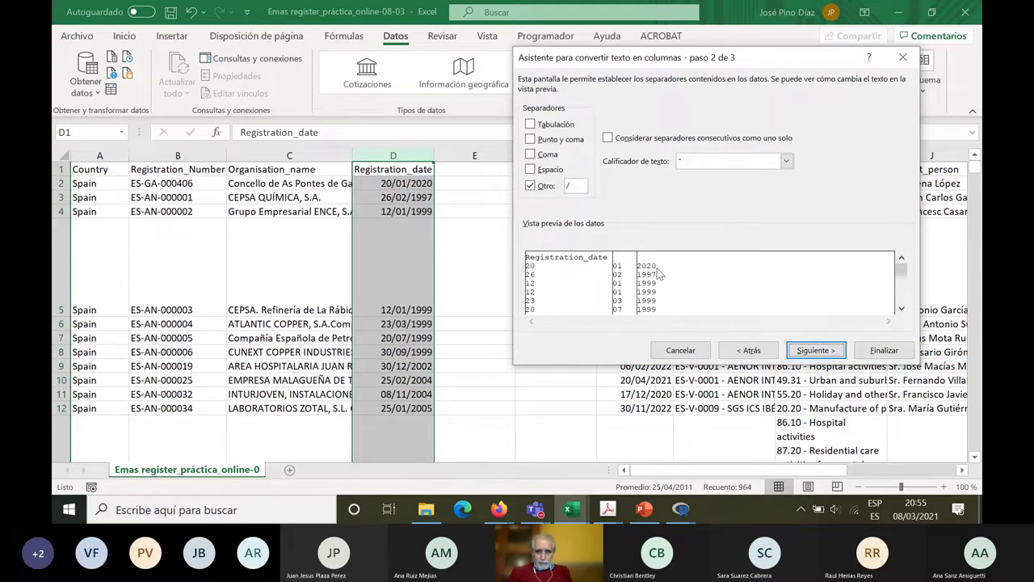
left_click(814, 352)
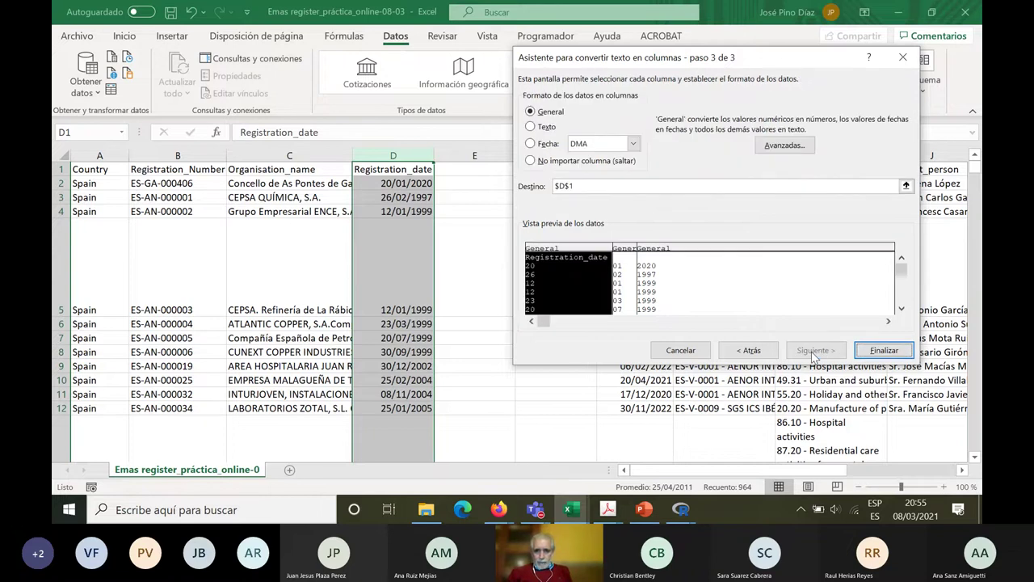
left_click(530, 126)
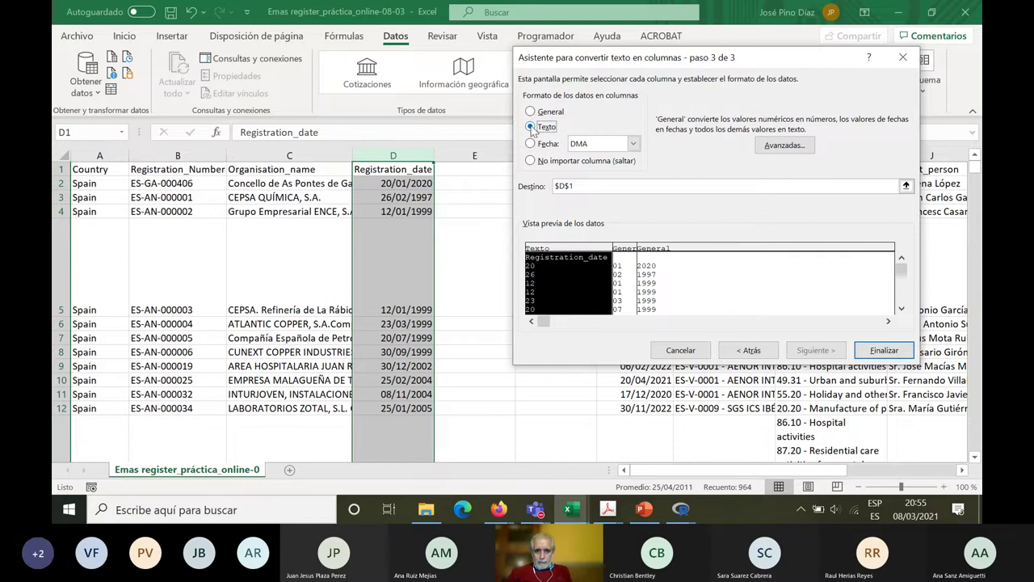
left_click(884, 350)
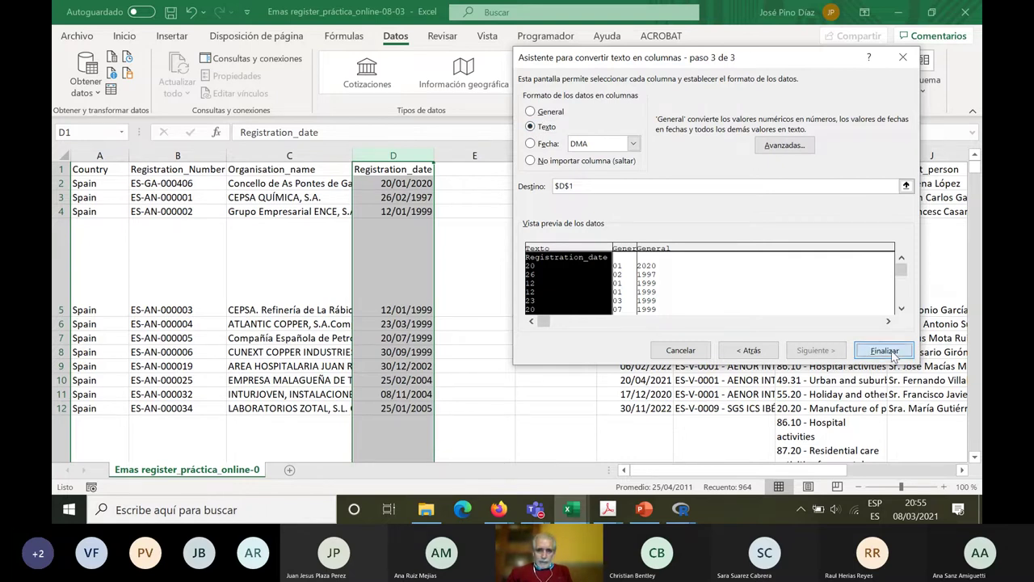
left_click(463, 261)
left_click(463, 262)
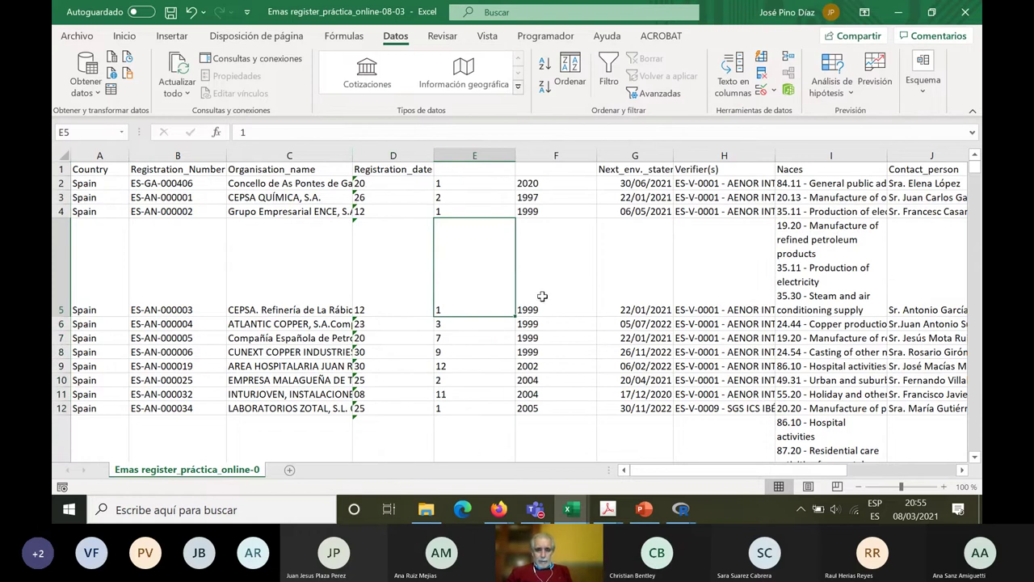
Check the split day, month and year values of the first record in row 2
left_click(388, 182)
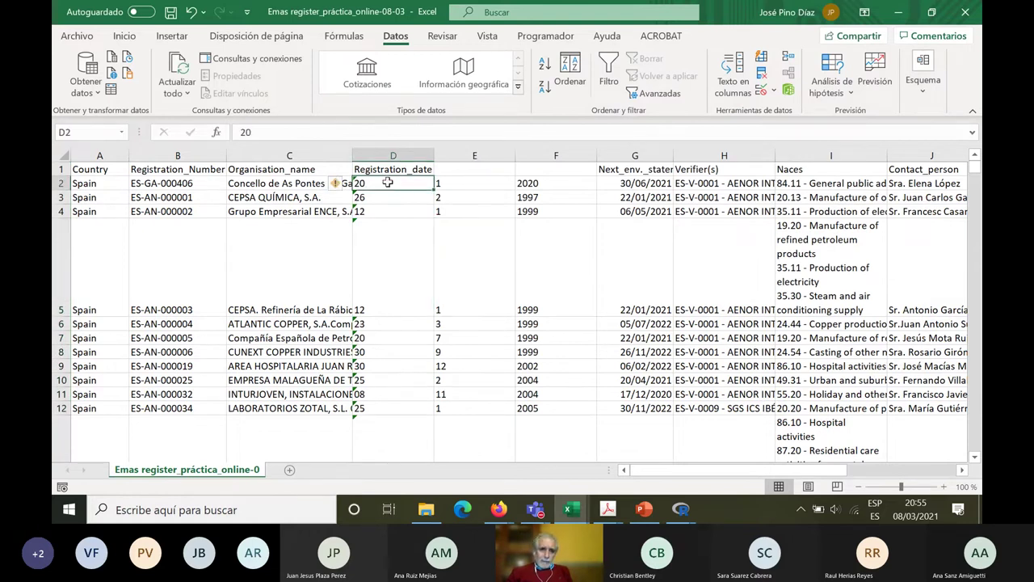
left_click(454, 183)
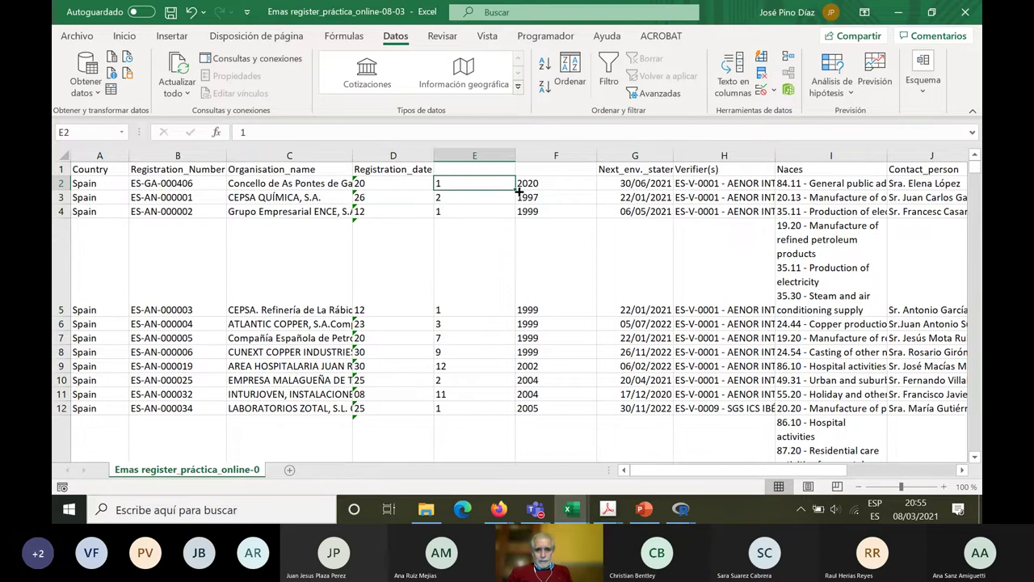
left_click(535, 188)
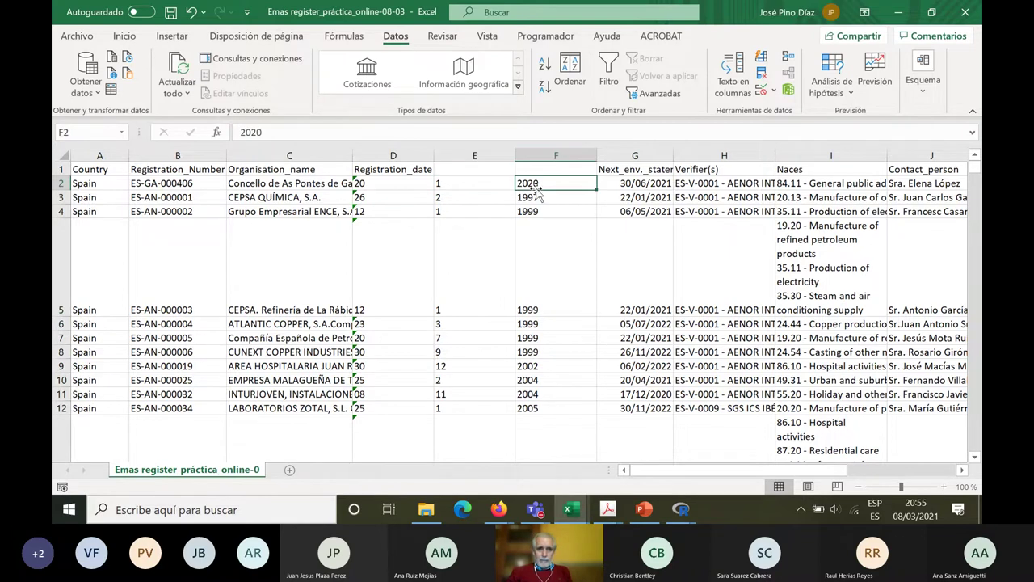
Switch to the course procedure page in Firefox and look up the new name for the Registration_date column
left_click(381, 167)
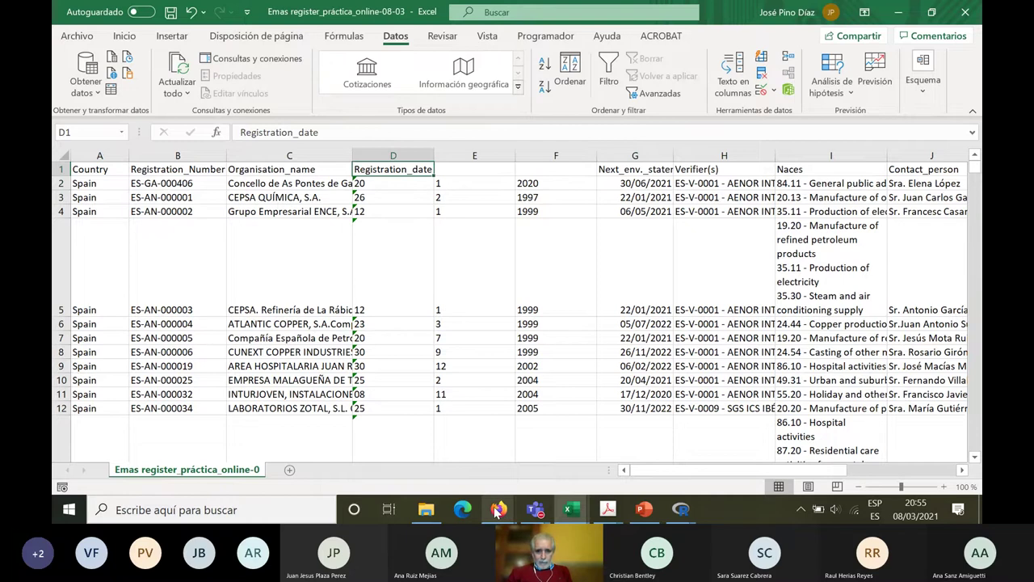
mouse_move(497, 511)
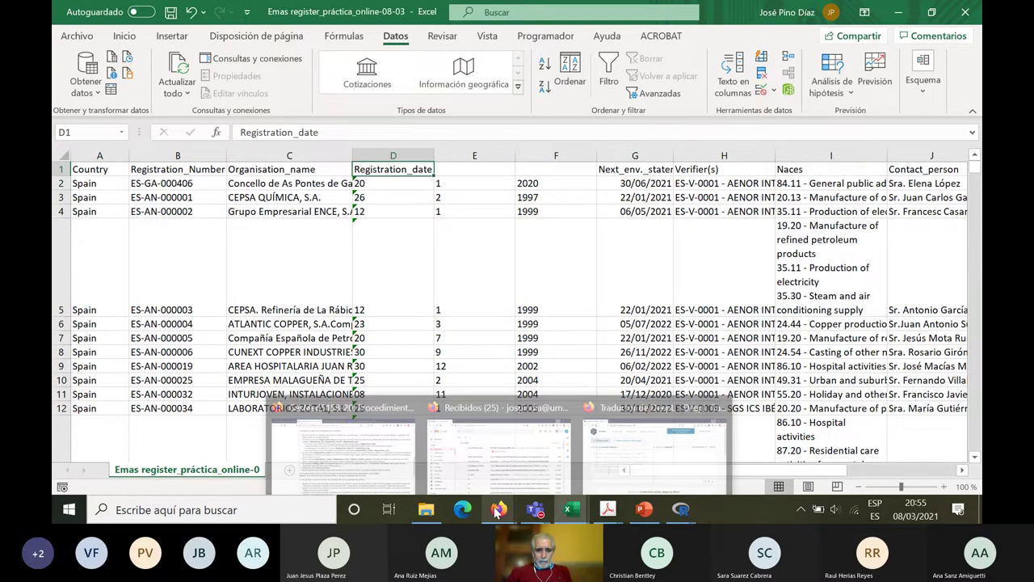
left_click(381, 464)
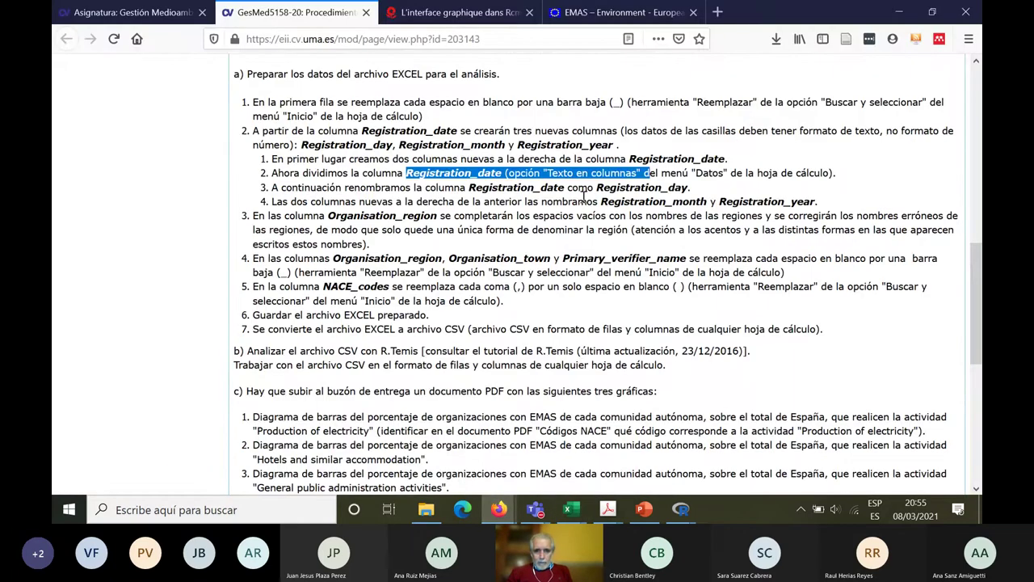
left_click(610, 255)
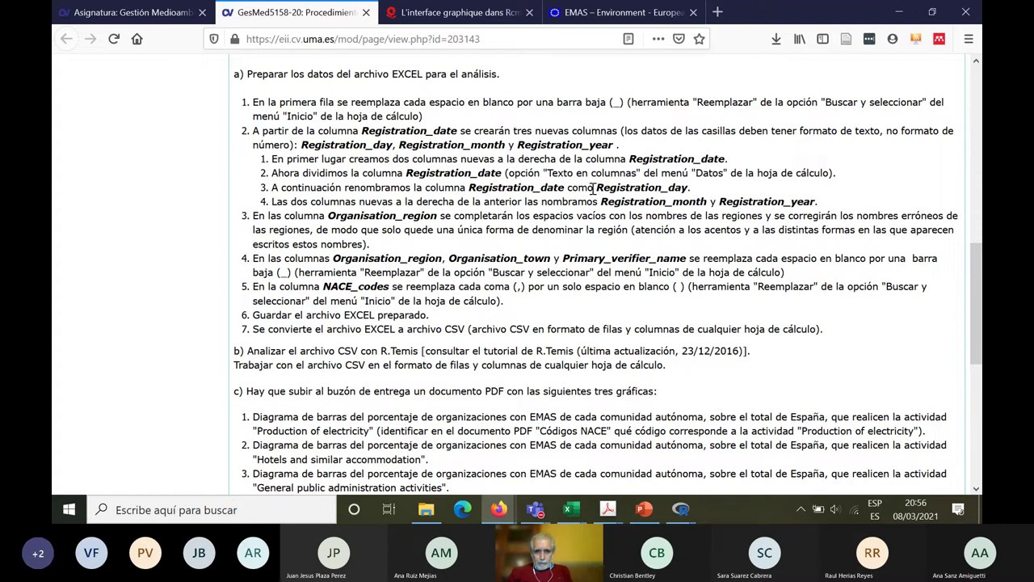
left_click_drag(598, 187, 687, 187)
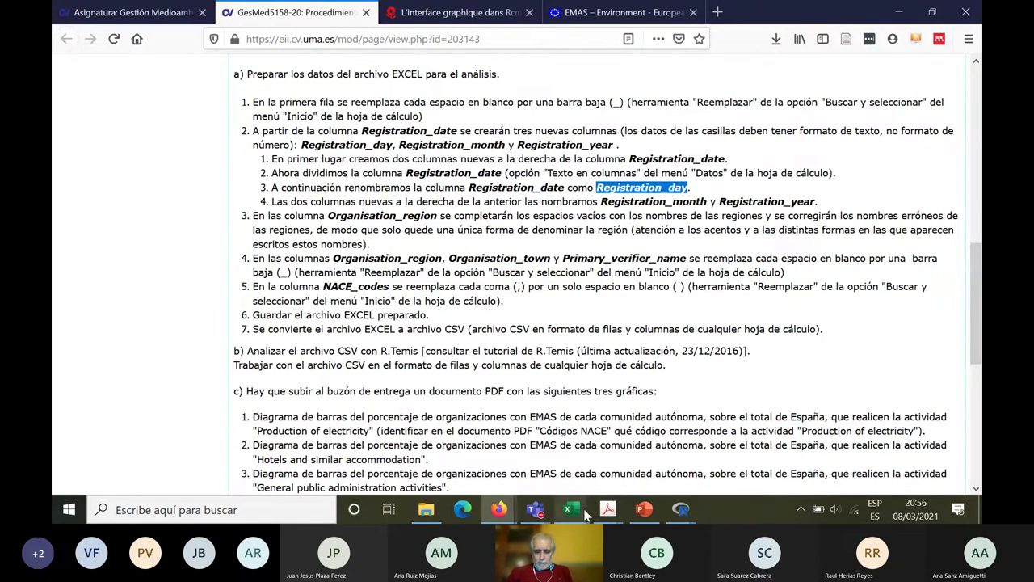
Return to the Excel workbook and rename the header in D1 as Registration_day
mouse_move(570, 509)
left_click(719, 464)
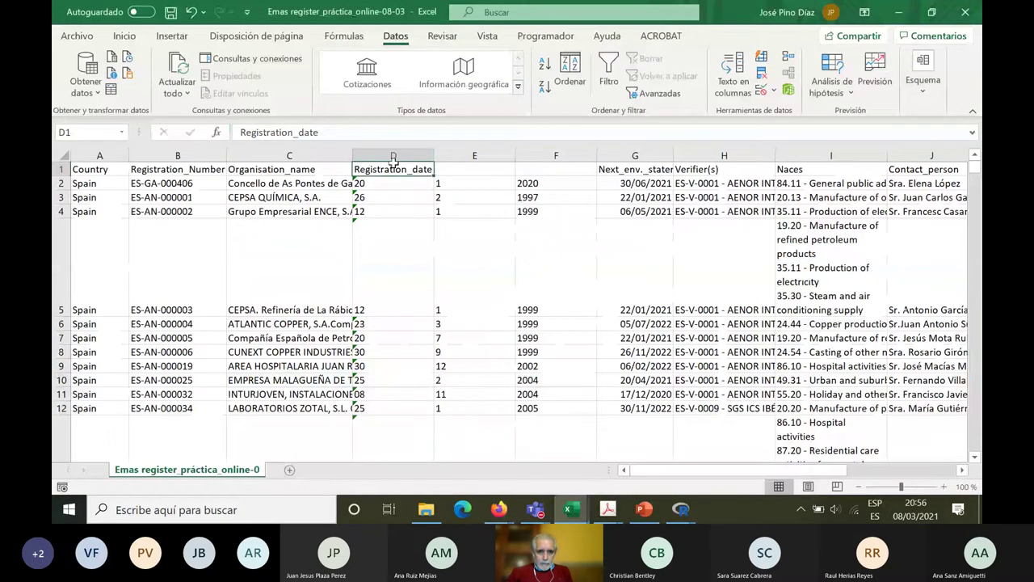
left_click_drag(320, 131, 277, 132)
type("day")
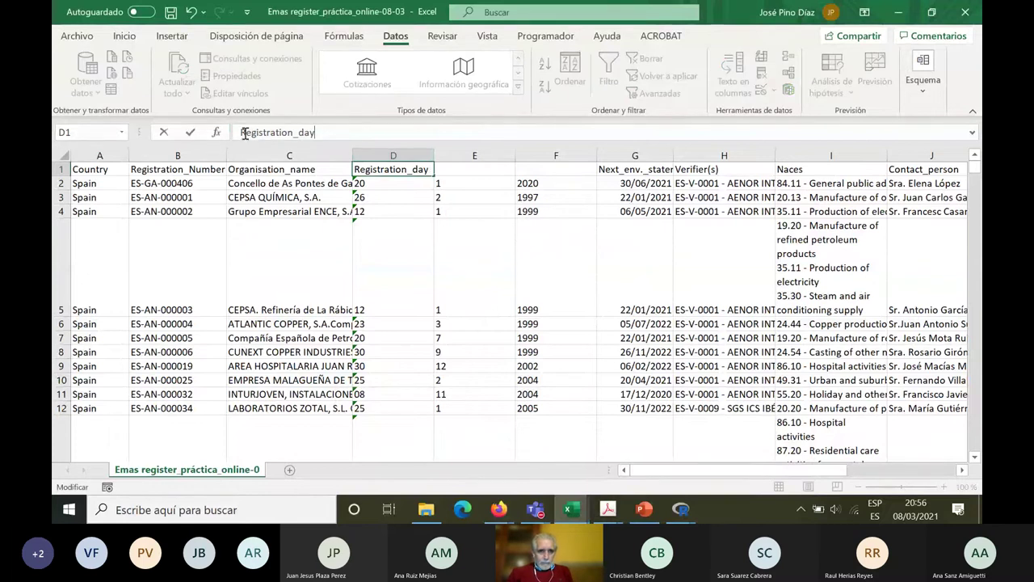
Copy the Registration_day header text into E1 and change it to Registration_month
left_click_drag(243, 132, 359, 131)
key("ctrl+c")
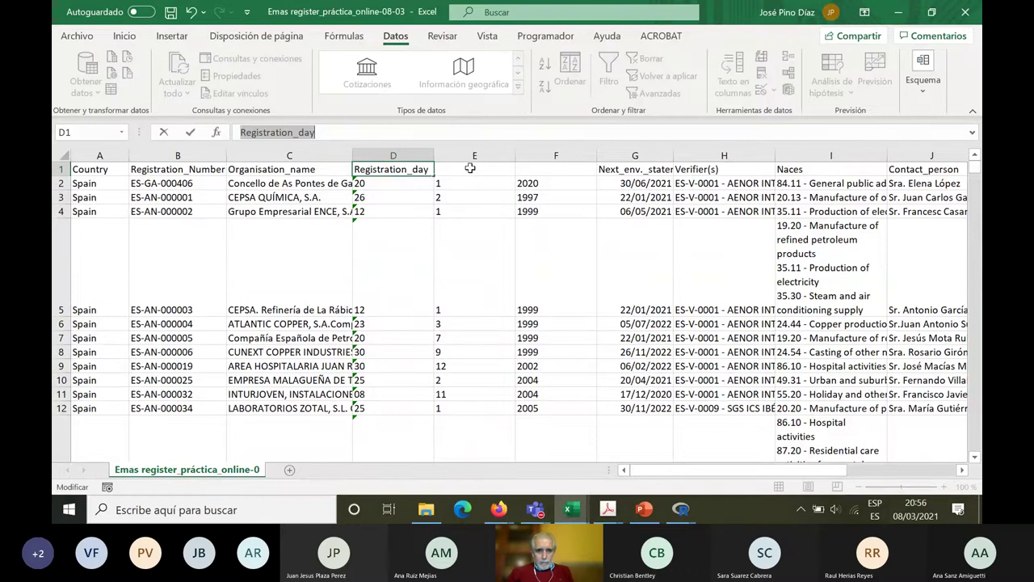
left_click(469, 168)
left_click(356, 134)
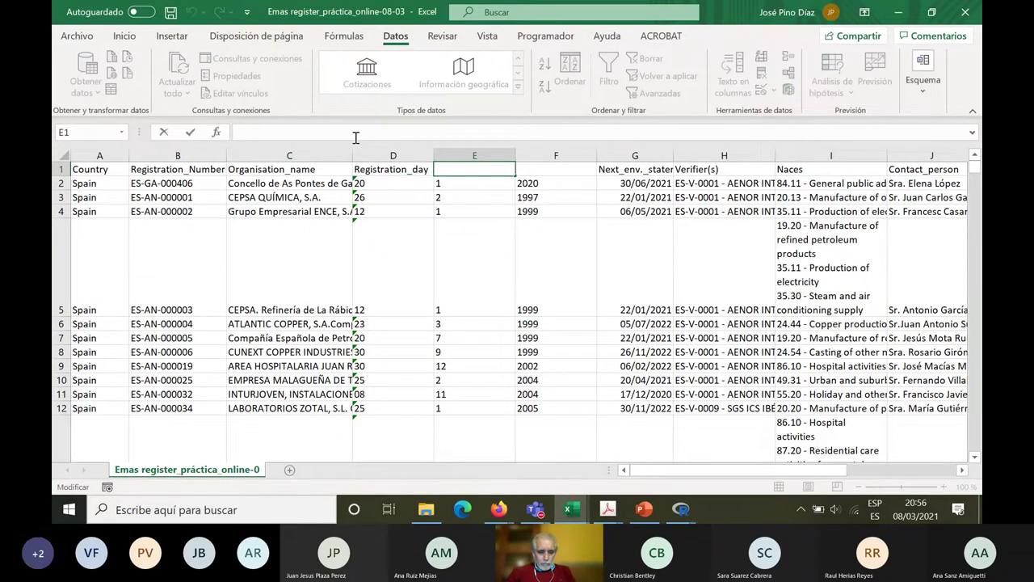
key("ctrl+v")
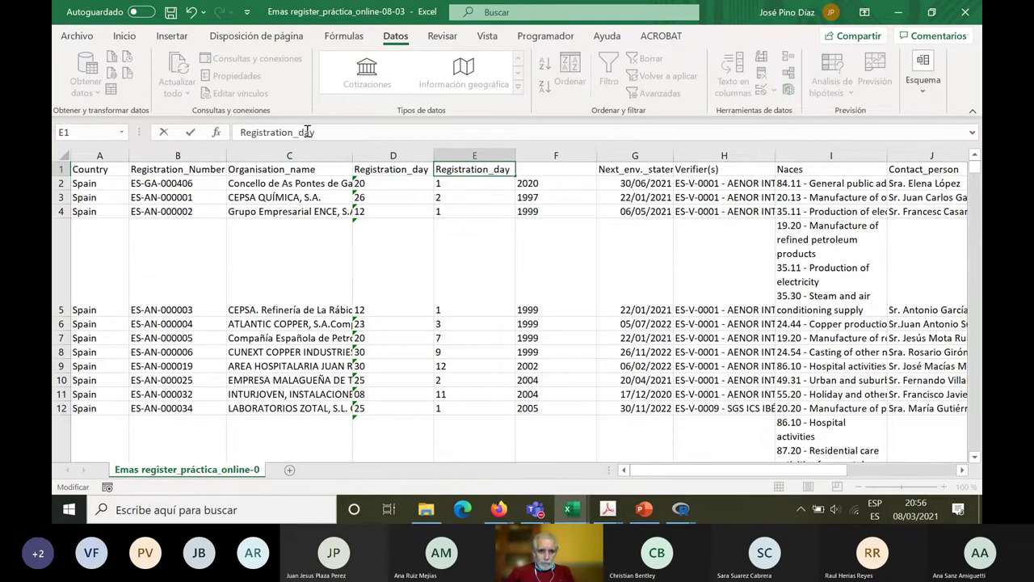
key("BackSpace")
key("BackSpace")
key("BackSpace")
type("month")
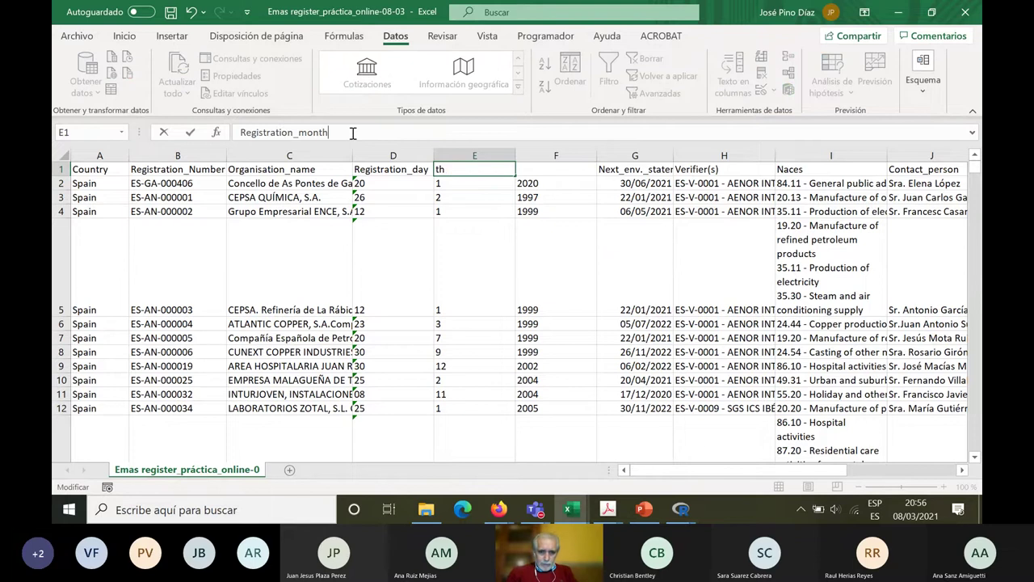
left_click(457, 233)
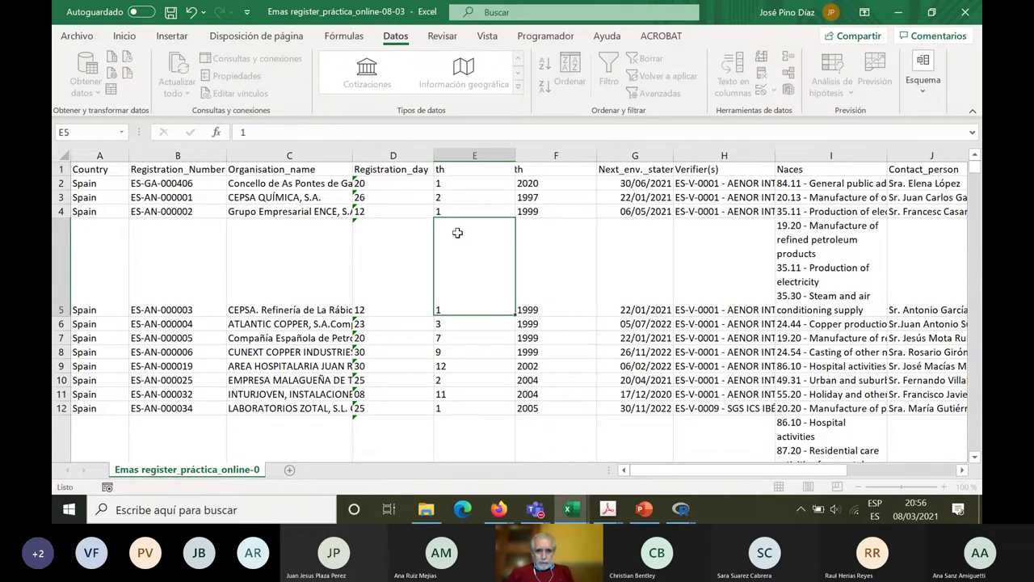
Paste the copied header text into F1 and change it to Registration_year
left_click(536, 168)
left_click(305, 129)
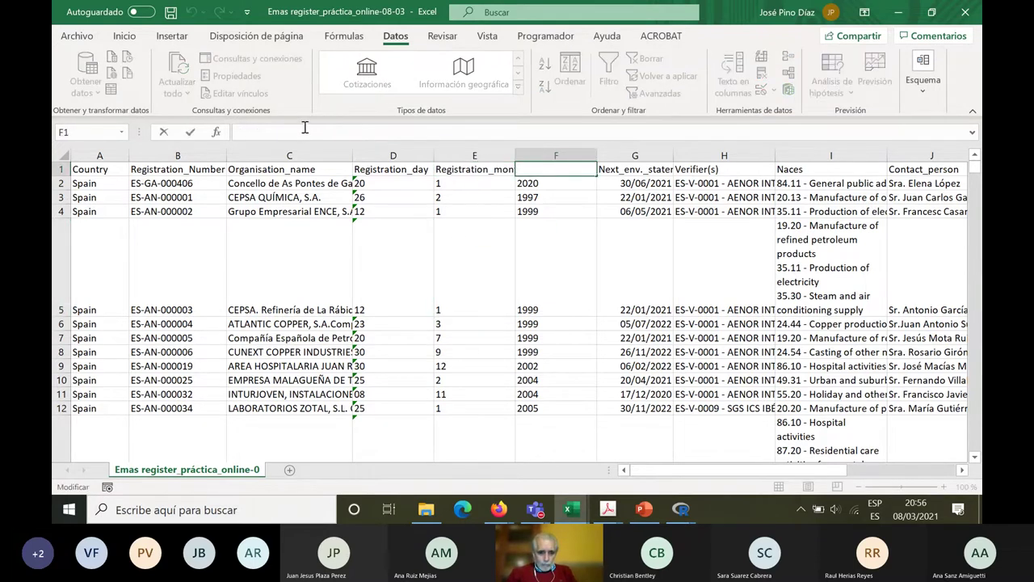
key("ctrl+v")
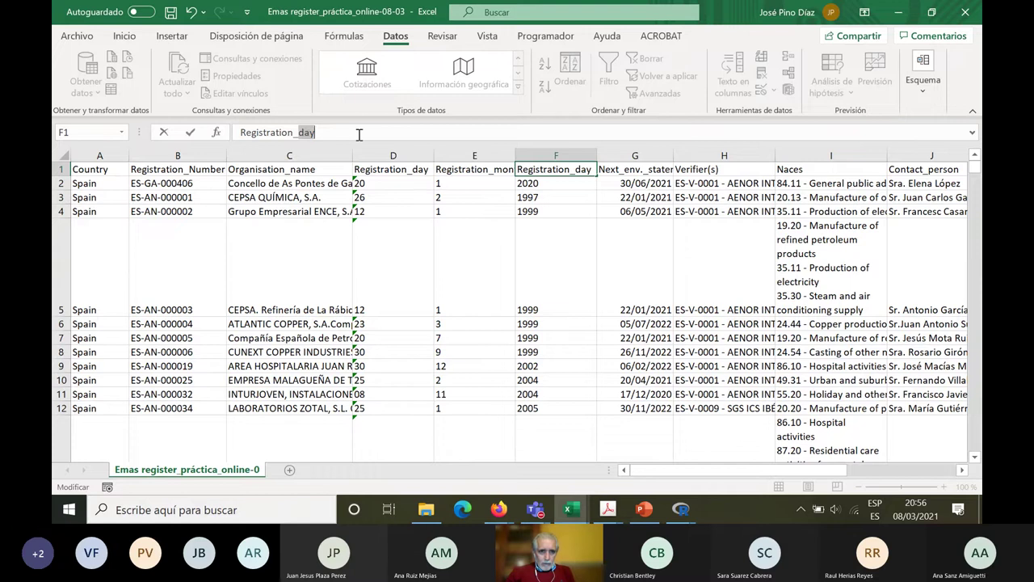
key("BackSpace")
key("BackSpace")
key("BackSpace")
type("year")
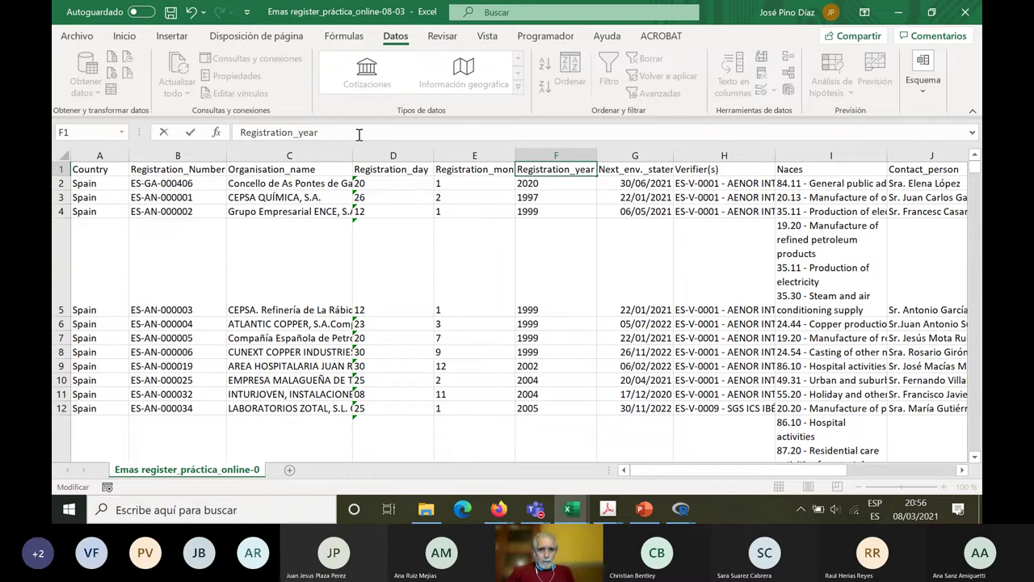
left_click(402, 171)
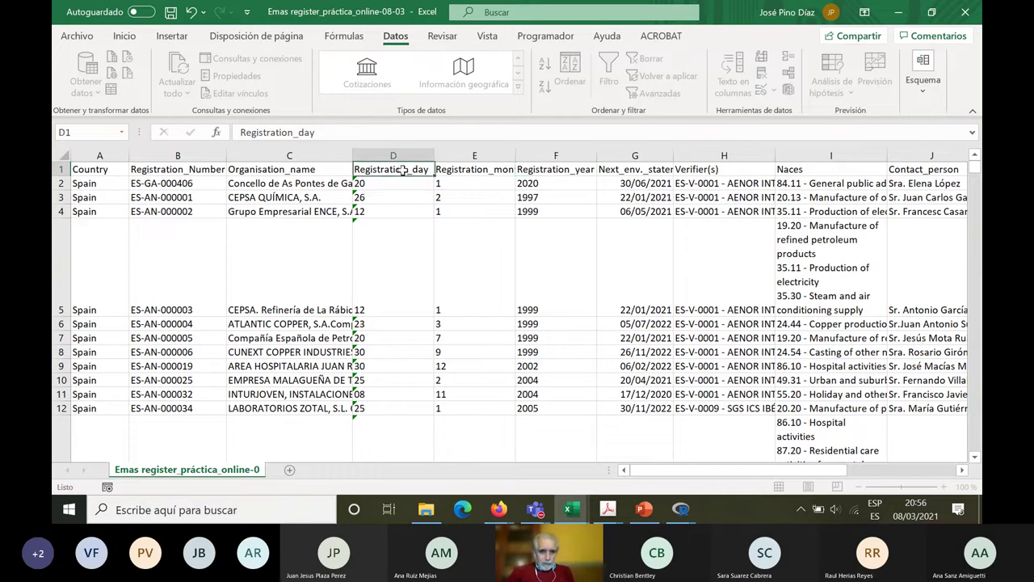
Inspect the underscore in the Registration_day header of cell D1
double_click(298, 134)
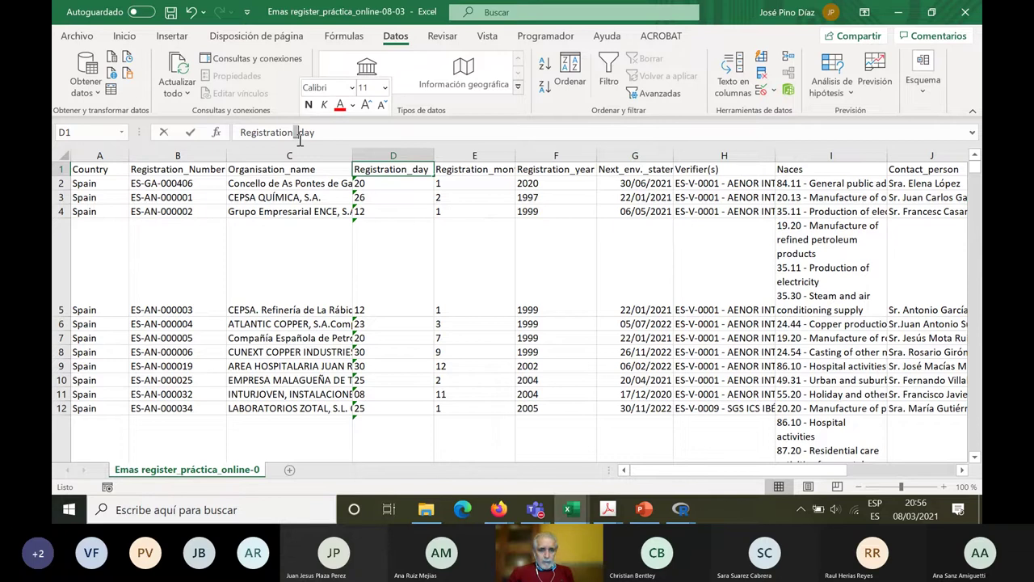
left_click(432, 212)
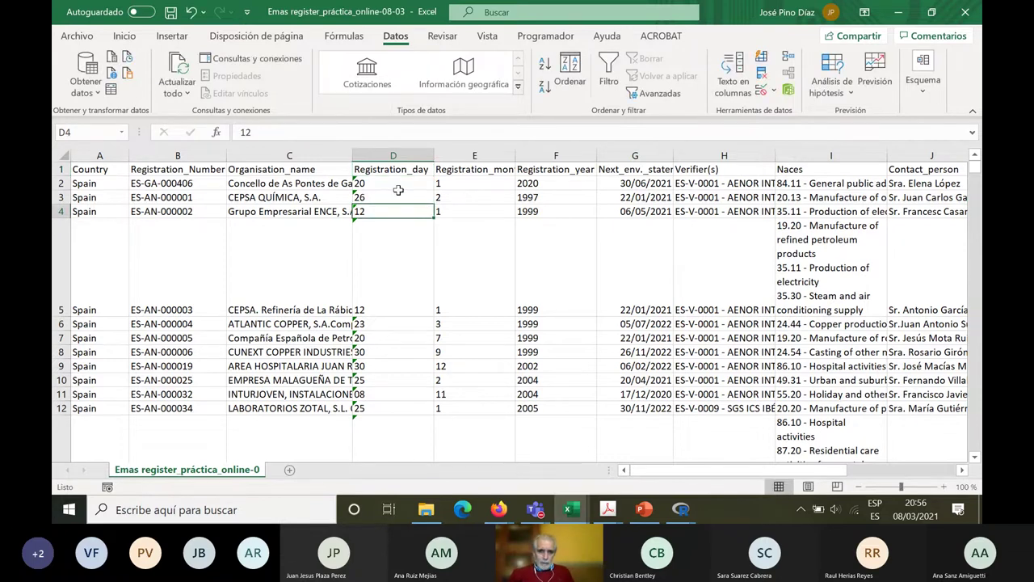
left_click(383, 164)
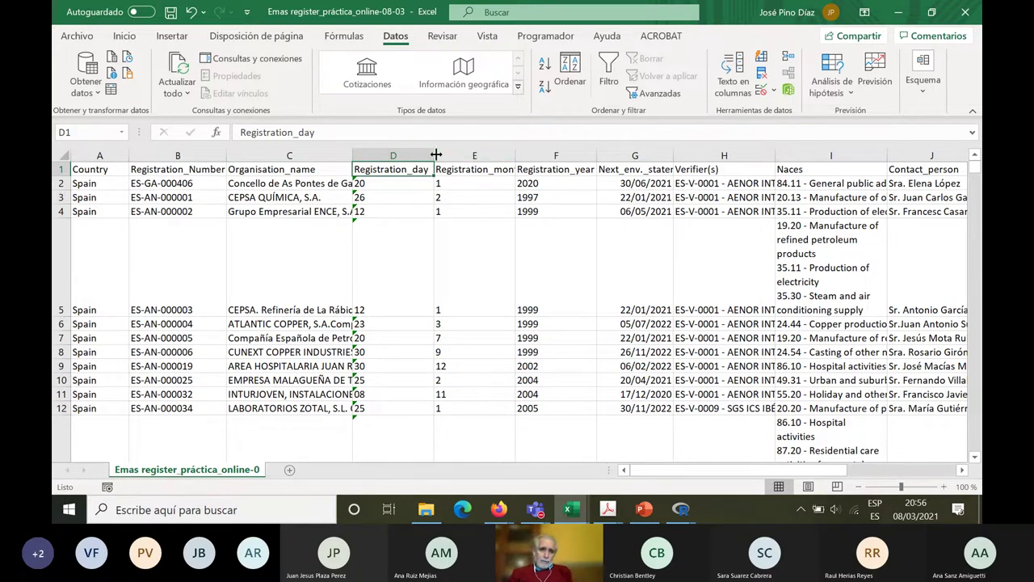
Narrow columns D, E and F, which hold the registration day, month and year
left_click_drag(436, 155, 406, 158)
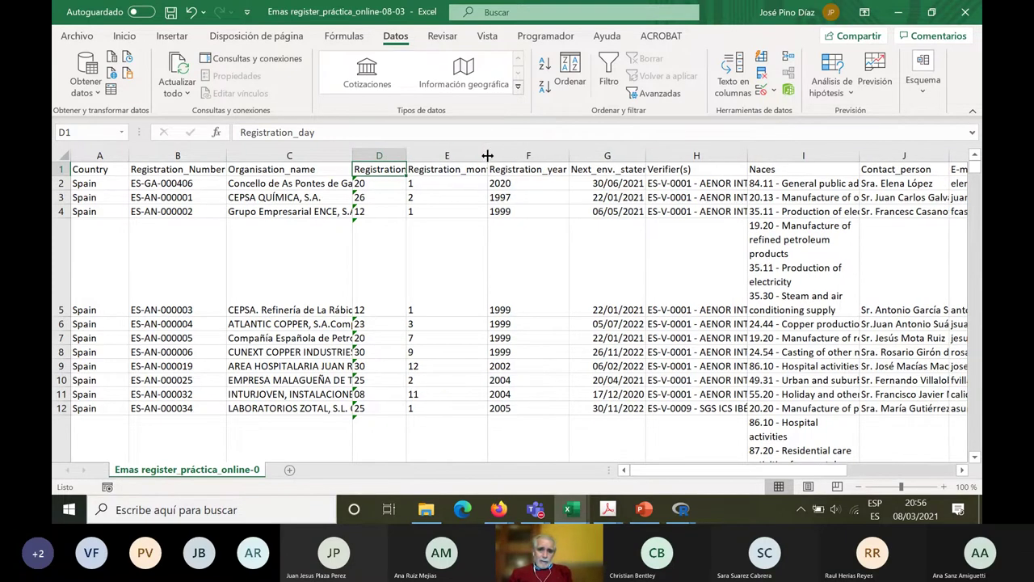
left_click_drag(487, 154, 459, 156)
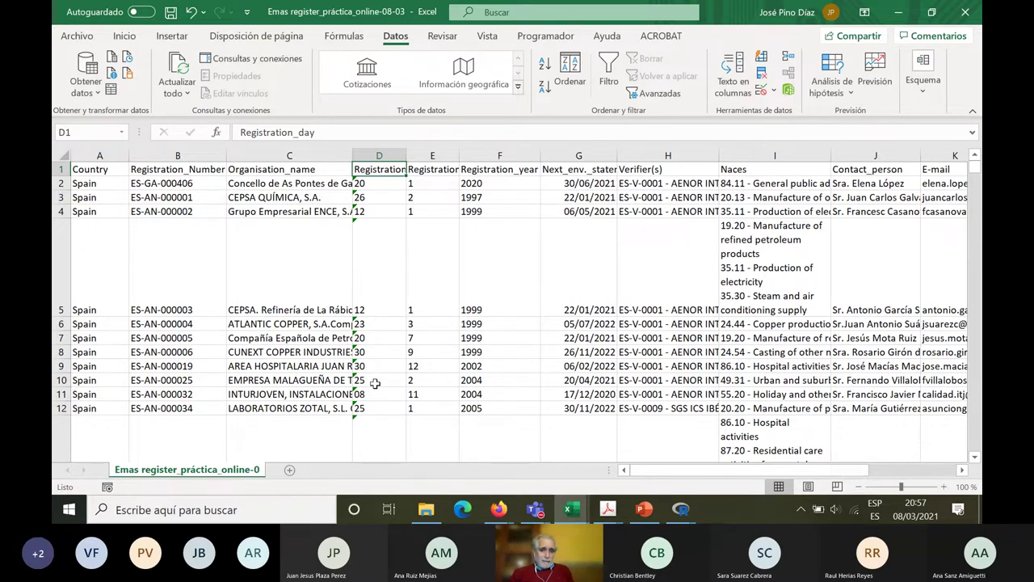
left_click_drag(541, 155, 528, 153)
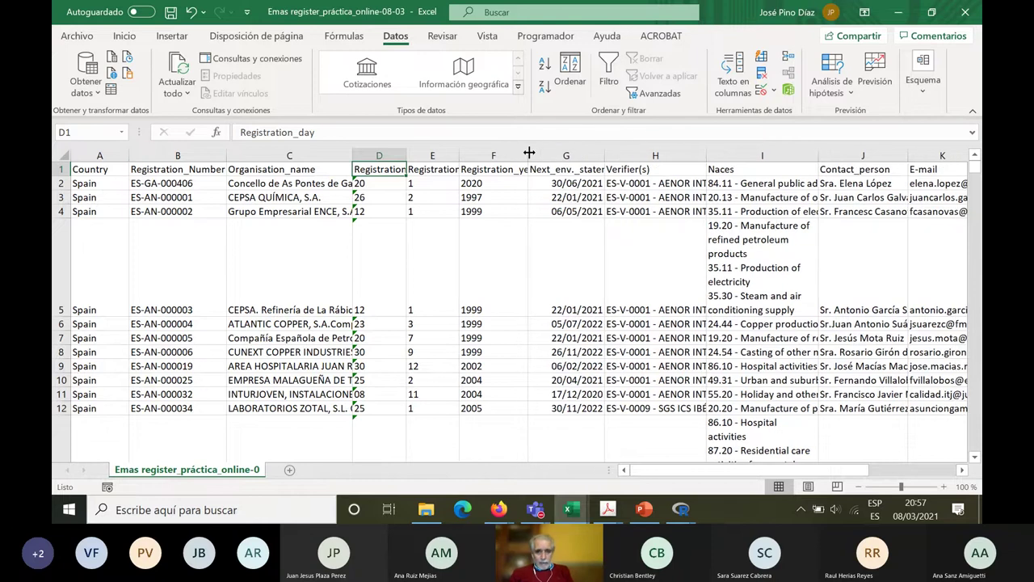
Switch to the GesMed5158-20 procedure page in Firefox and review the Excel data preparation instructions
left_click(579, 513)
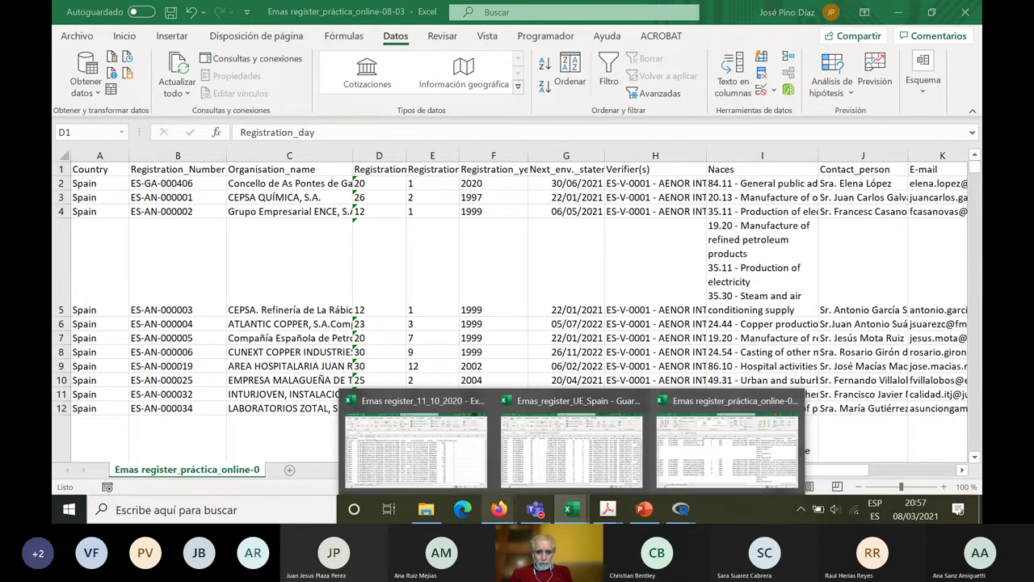
mouse_move(496, 517)
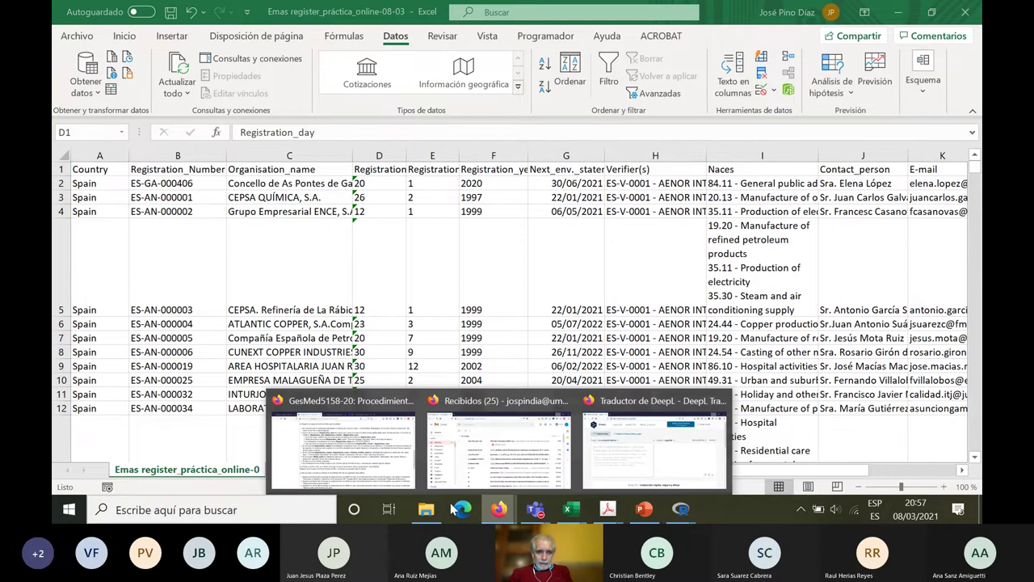
left_click(364, 448)
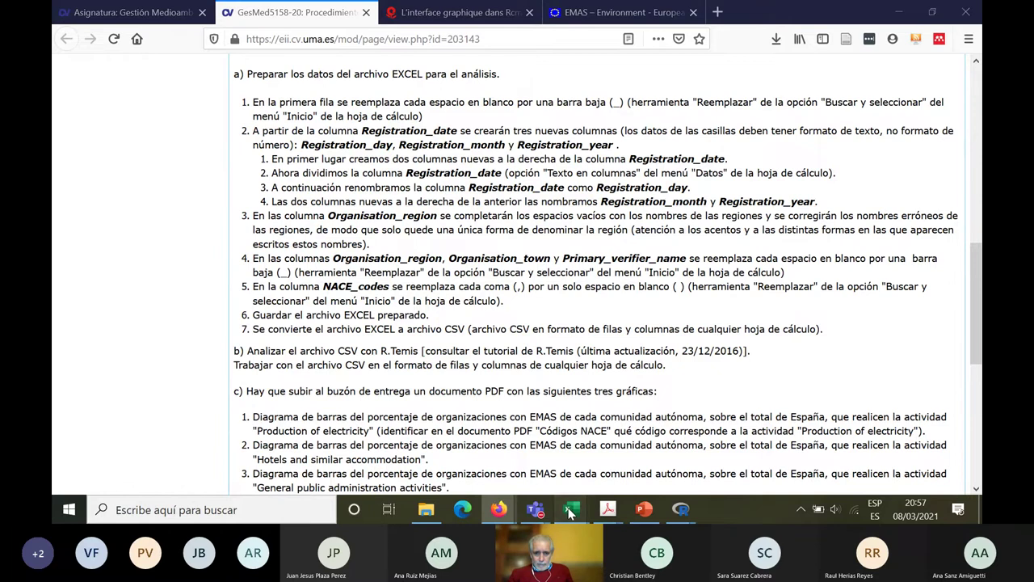
Return to the Emas register_práctica_online-08-03 workbook in Excel and inspect the Country and Registration_Number columns, including cells A1 and B2
mouse_move(571, 509)
left_click(727, 448)
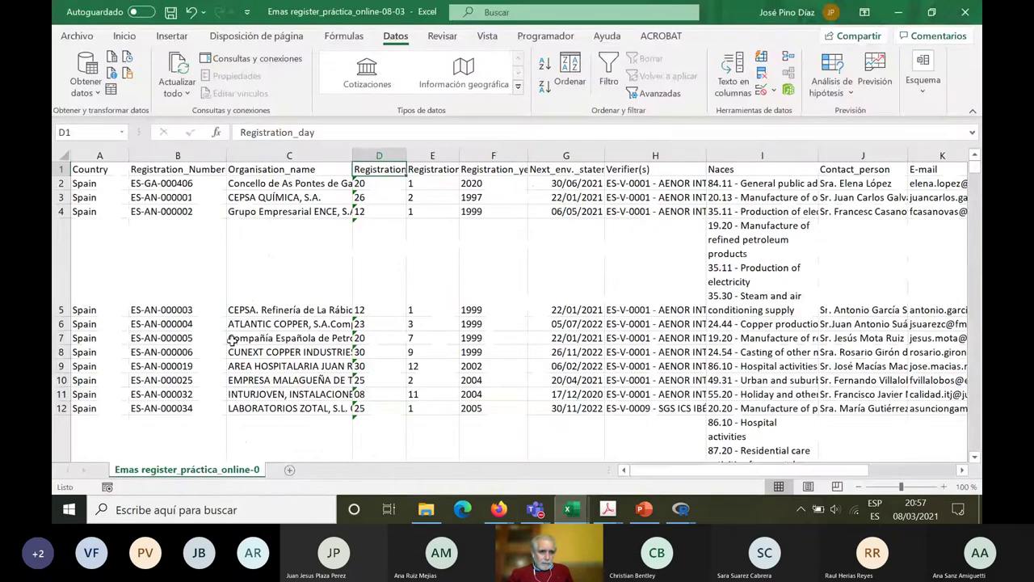
left_click(168, 150)
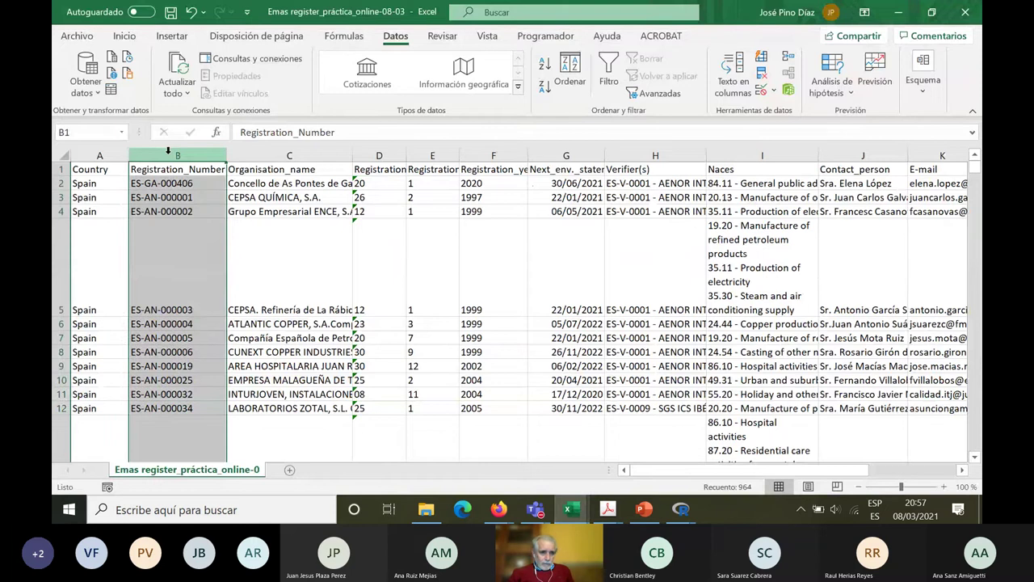
left_click(110, 169)
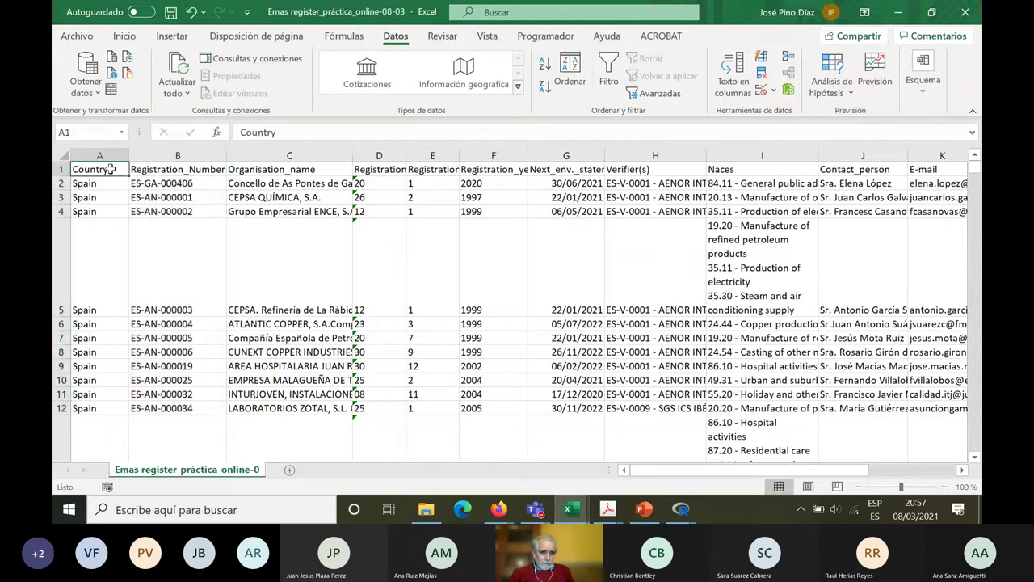
left_click(155, 183)
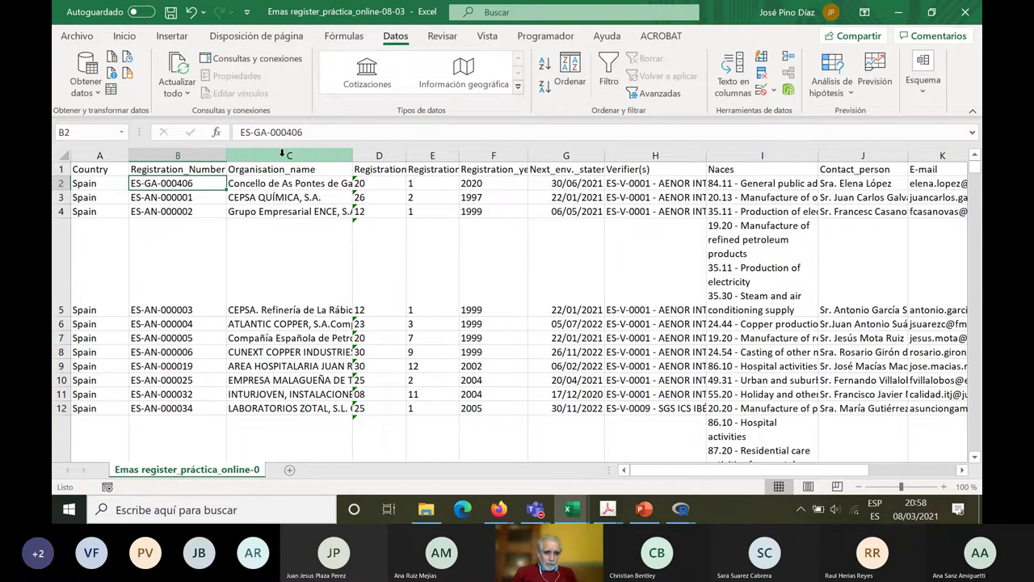
Insert three blank columns between the Registration_Number and Organisation_name columns
left_click(279, 150)
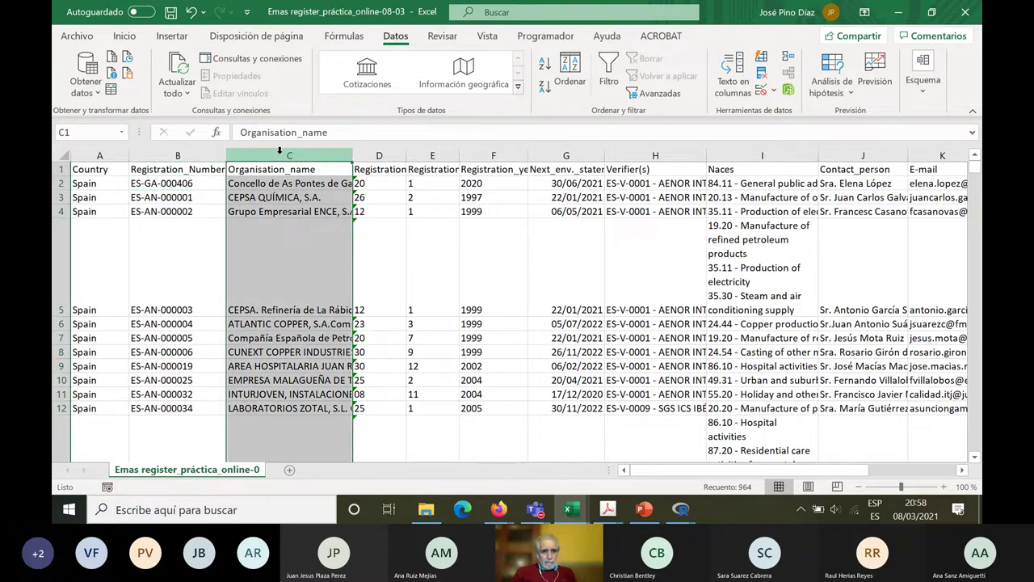
right_click(281, 155)
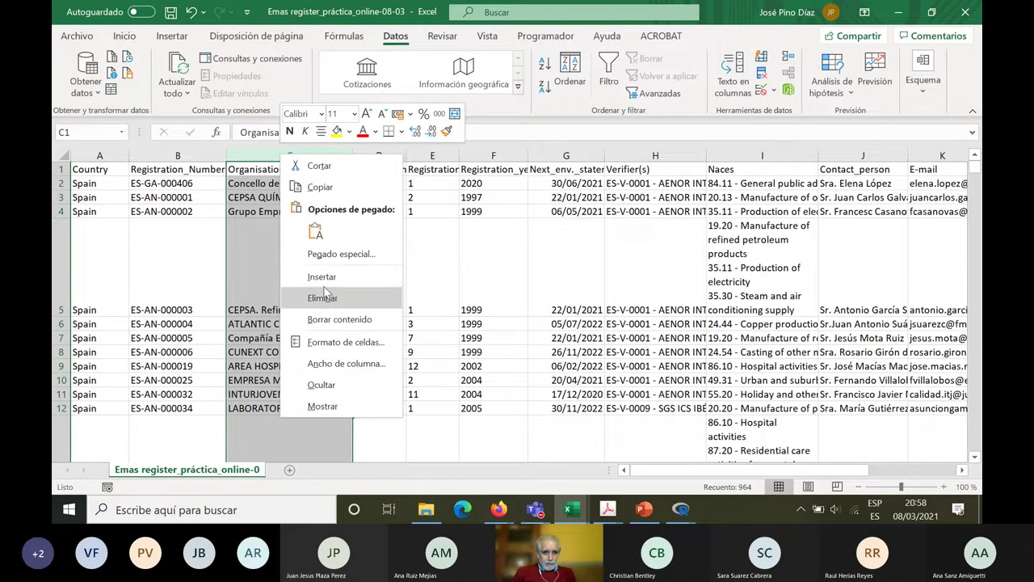
left_click(323, 278)
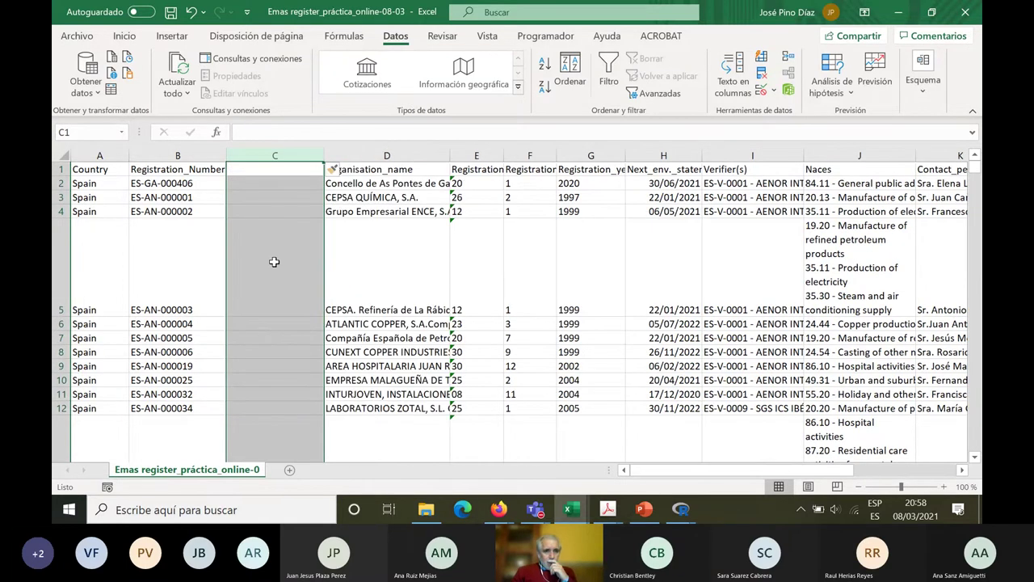
right_click(261, 151)
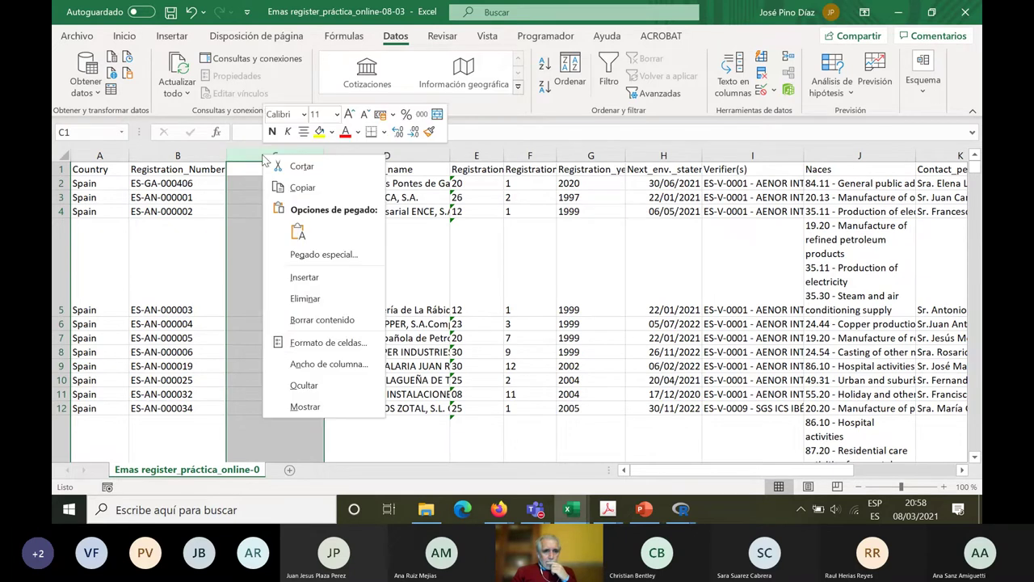
left_click(307, 279)
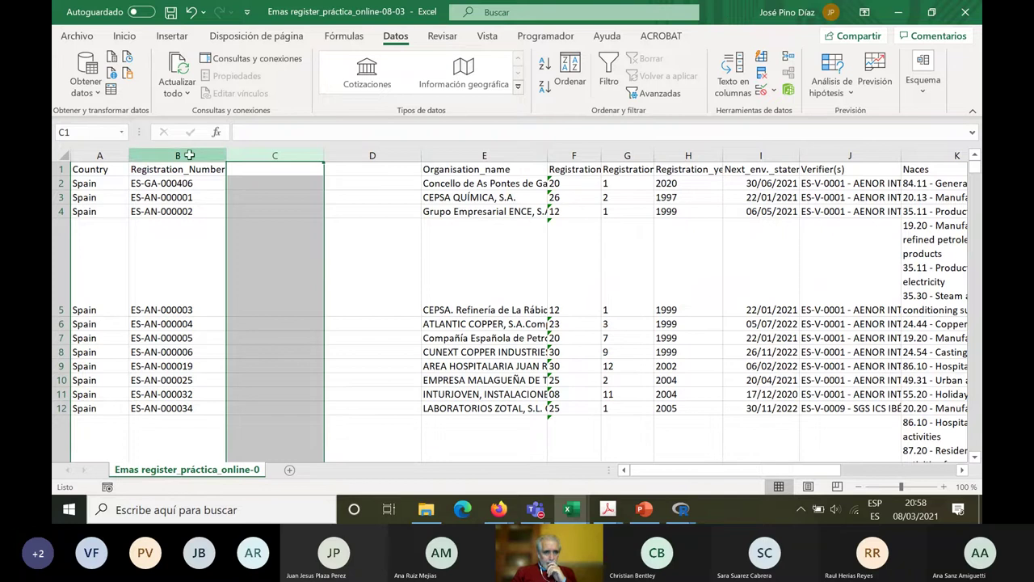
left_click(189, 154)
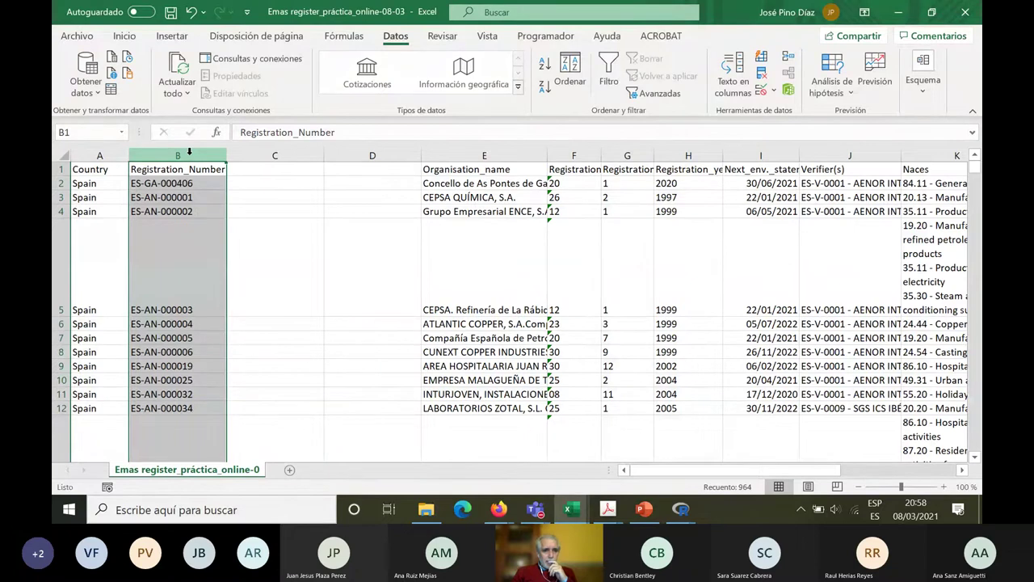
left_click(303, 150)
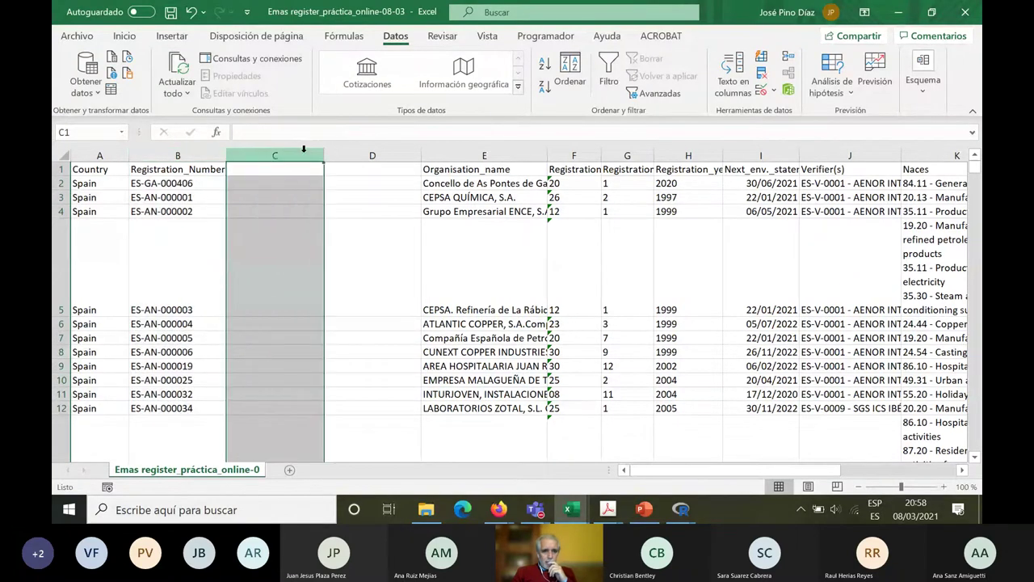
right_click(304, 149)
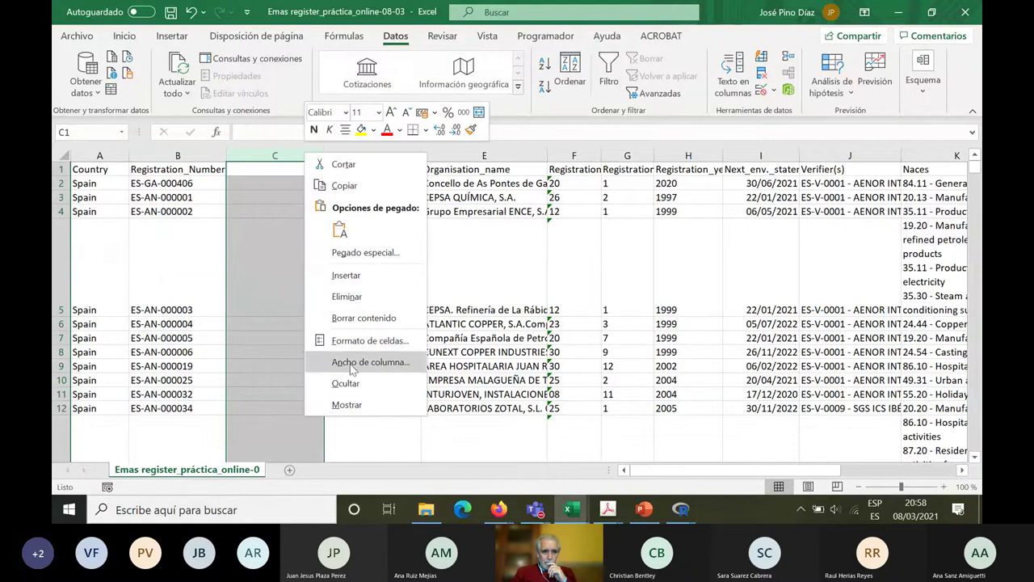
left_click(346, 276)
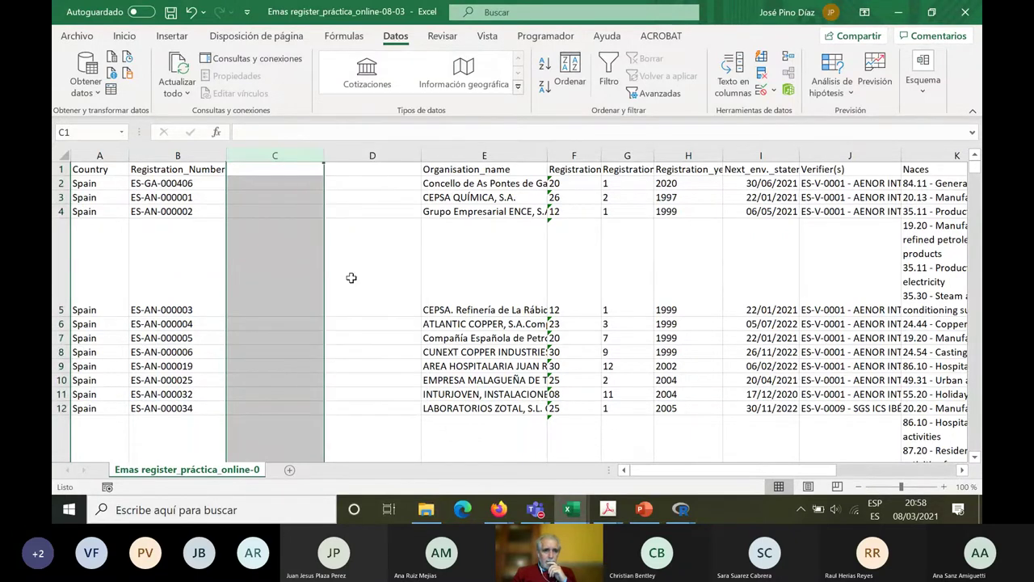
left_click(285, 229)
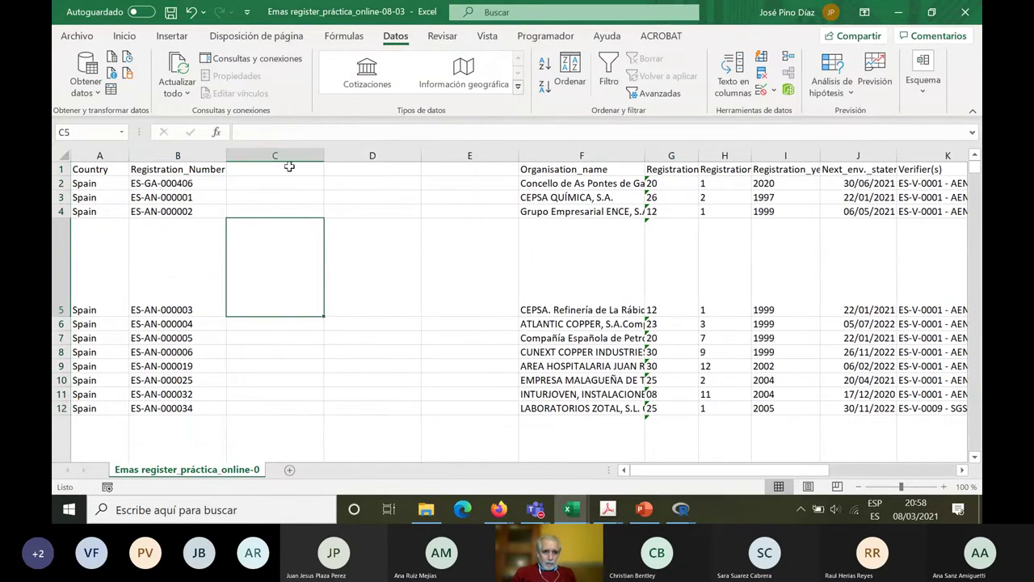
left_click_drag(267, 154, 471, 159)
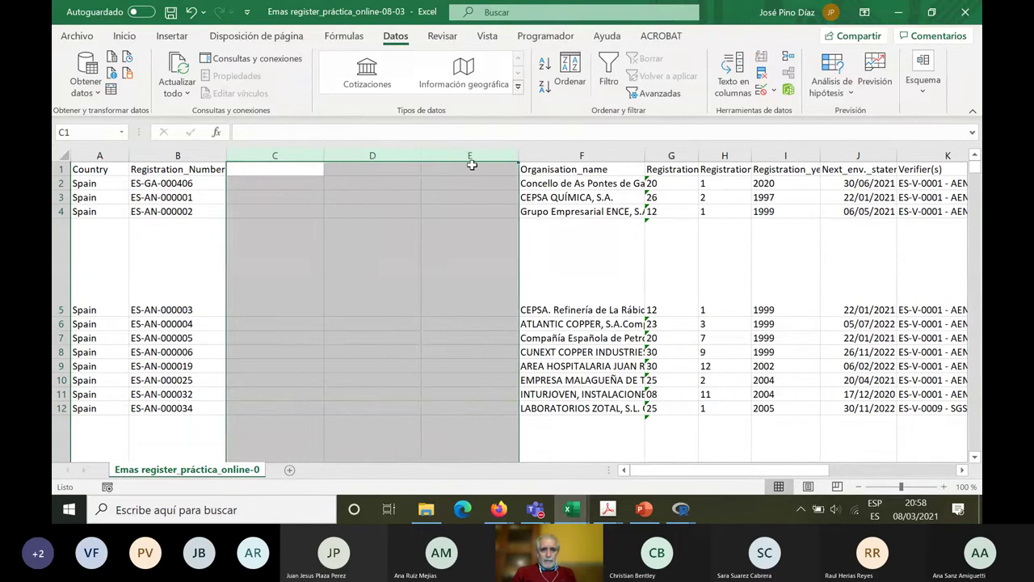
left_click(334, 208)
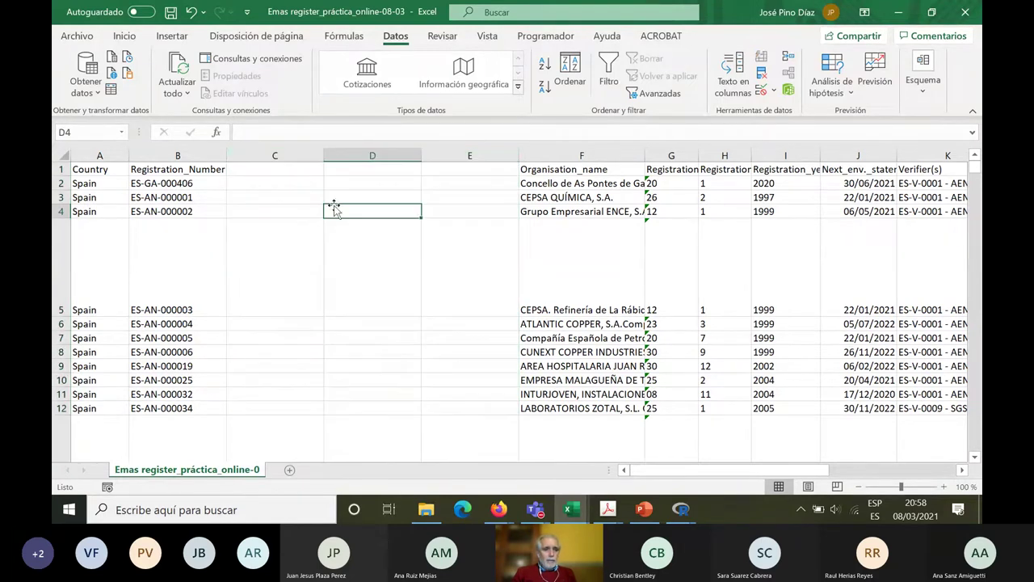
Try splitting the original Registration_Number column at the "-" delimiter, with the first resulting column formatted as text, and undo the split
left_click(187, 154)
right_click(187, 154)
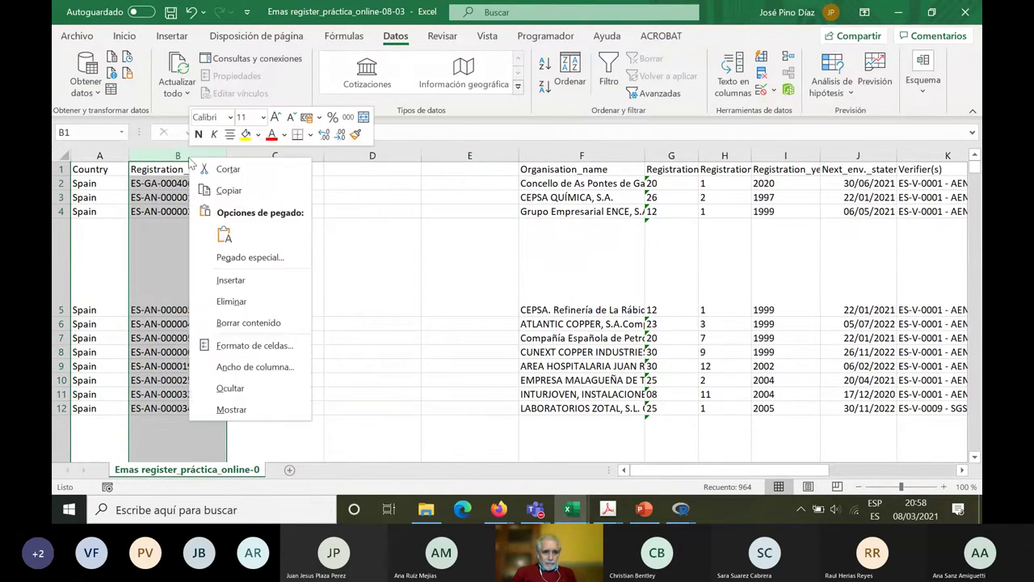
left_click(729, 71)
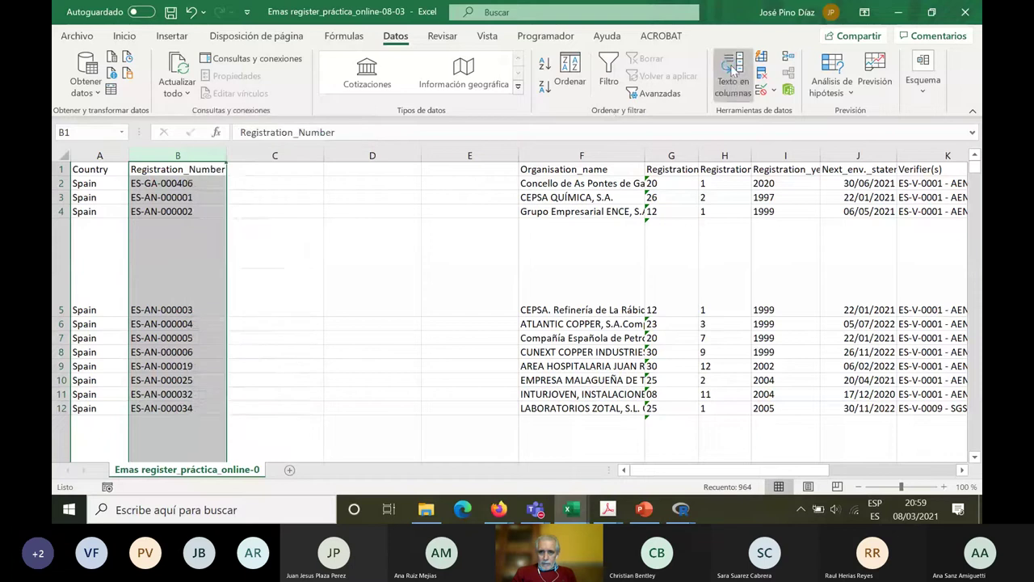
left_click(729, 70)
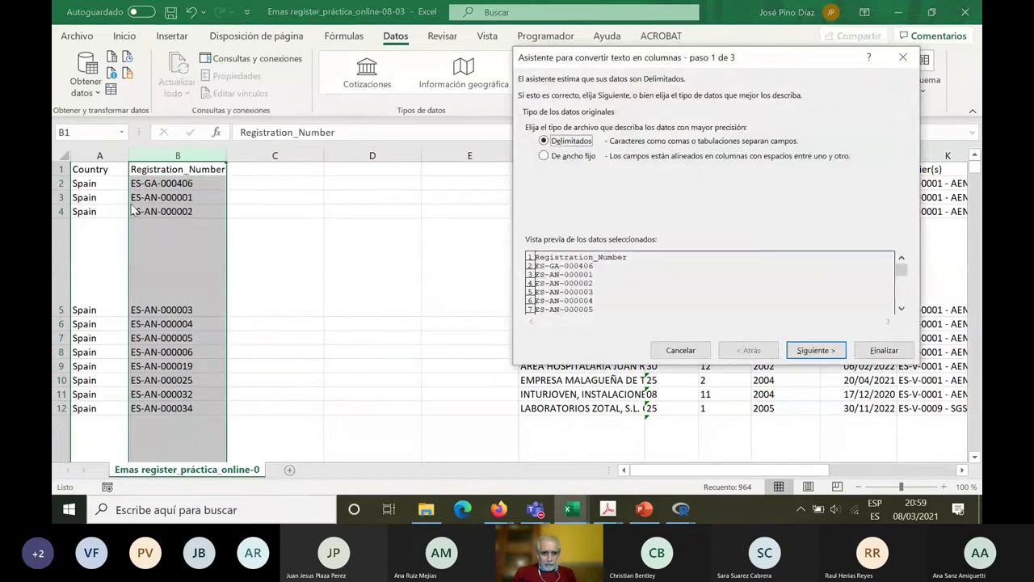
left_click(815, 349)
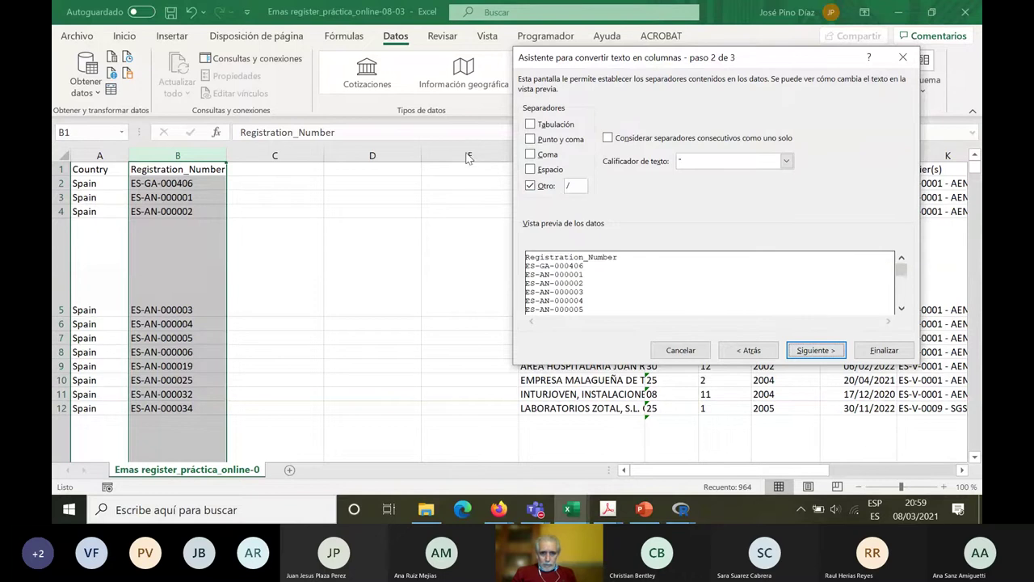
left_click(569, 187)
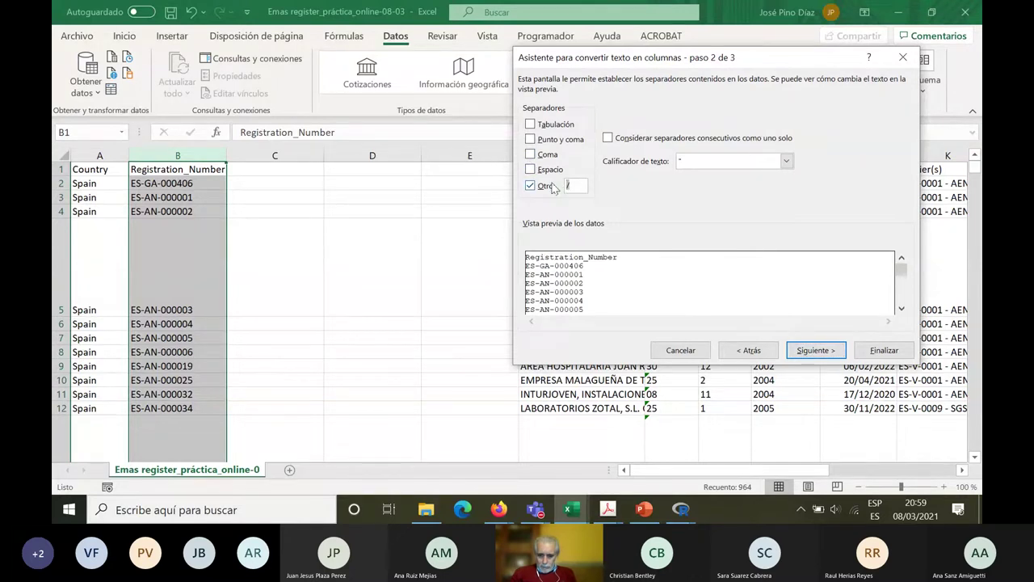
key("BackSpace")
type("-")
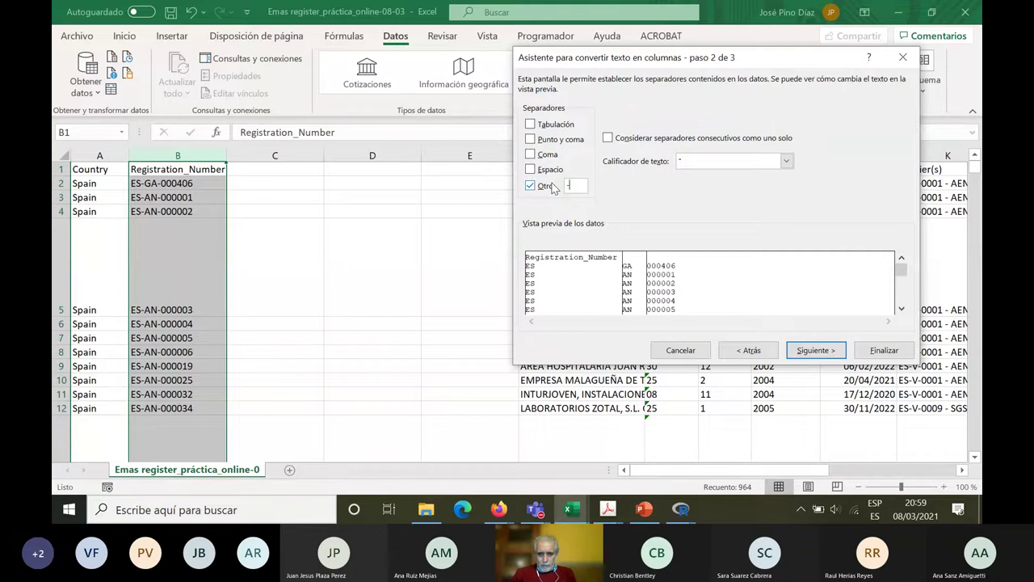
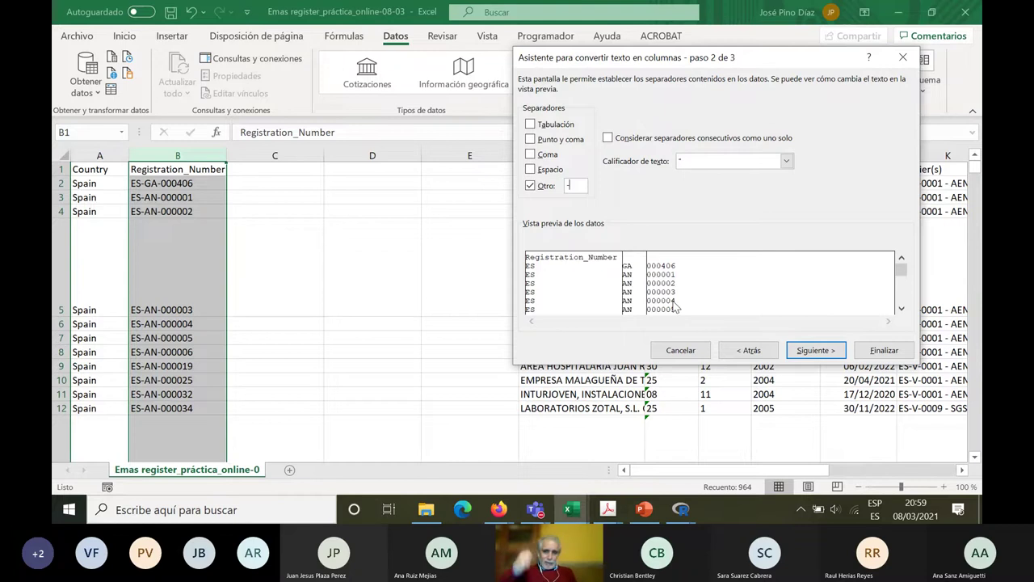
left_click(807, 353)
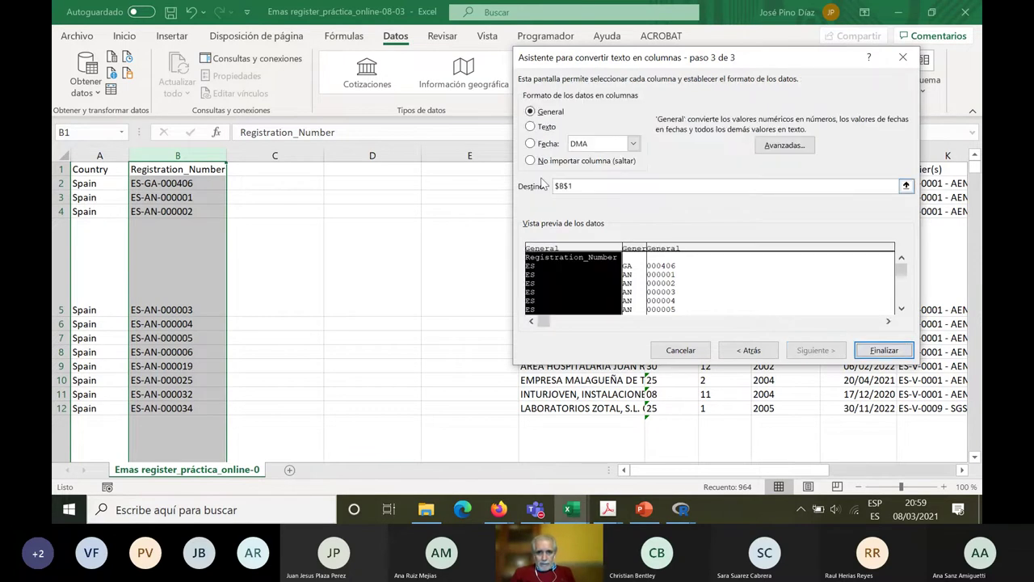
left_click(531, 127)
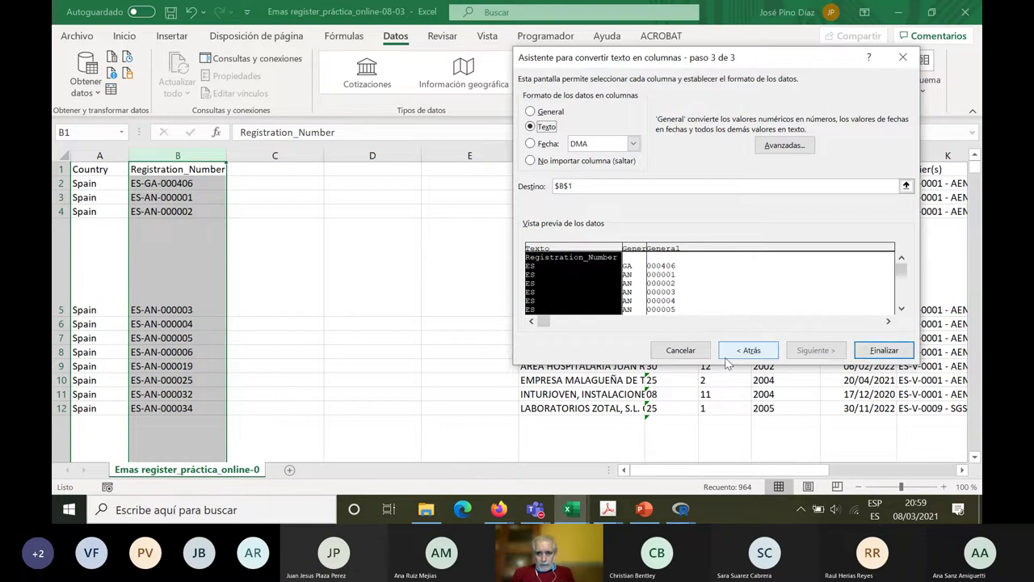
left_click(881, 352)
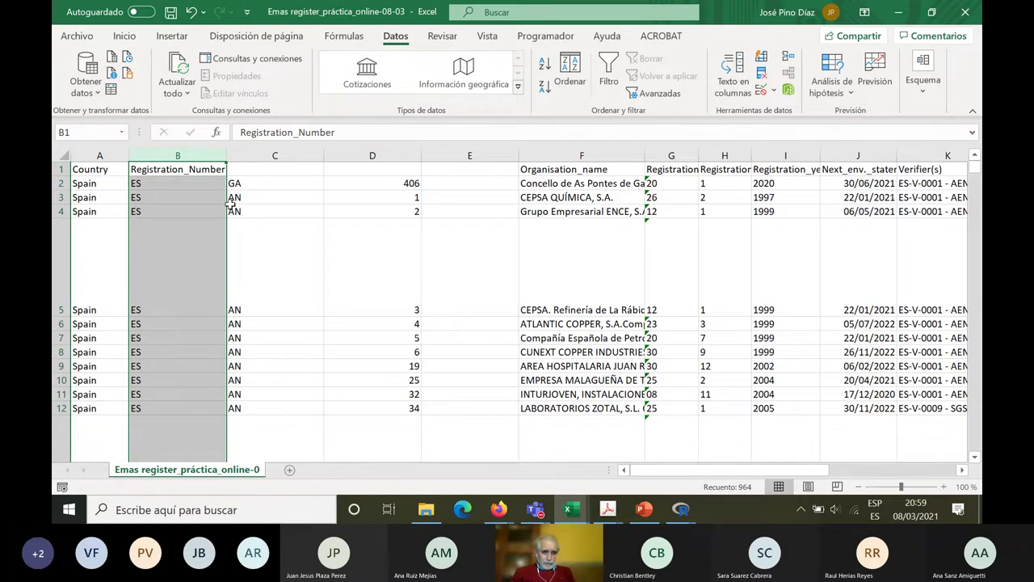
left_click(191, 13)
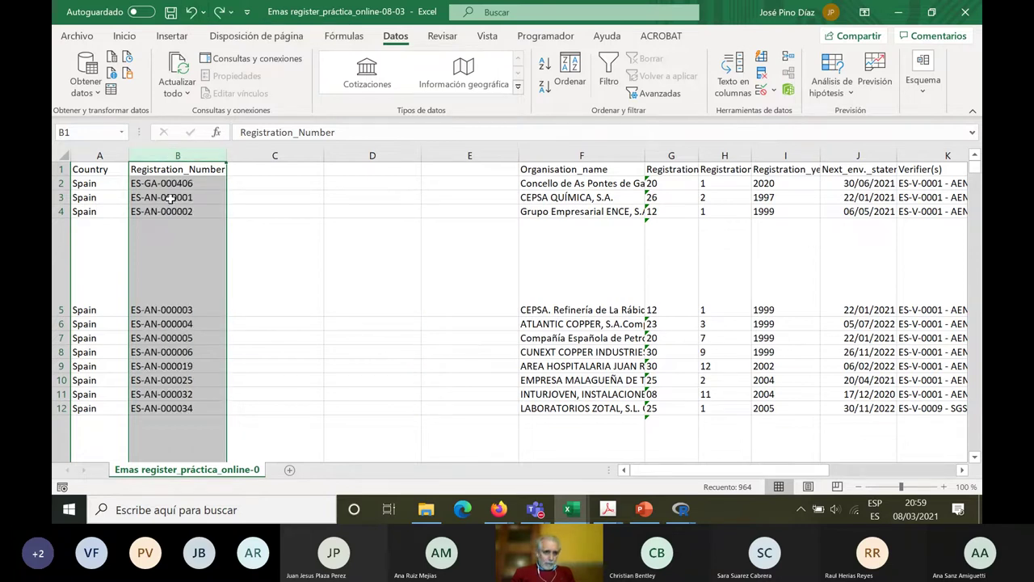
Copy the whole Registration_Number column into the blank column C beside it
left_click(175, 155)
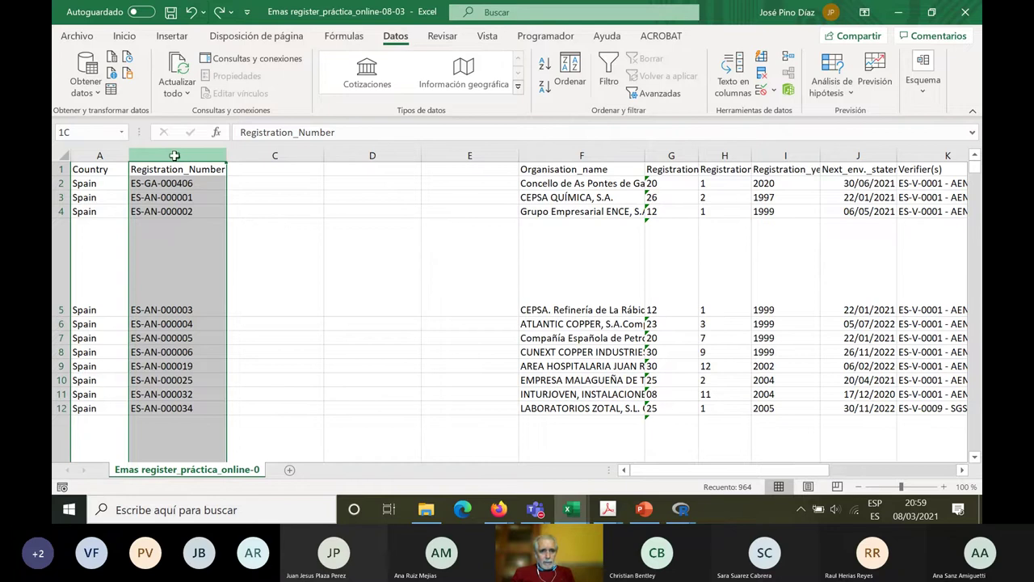
right_click(176, 156)
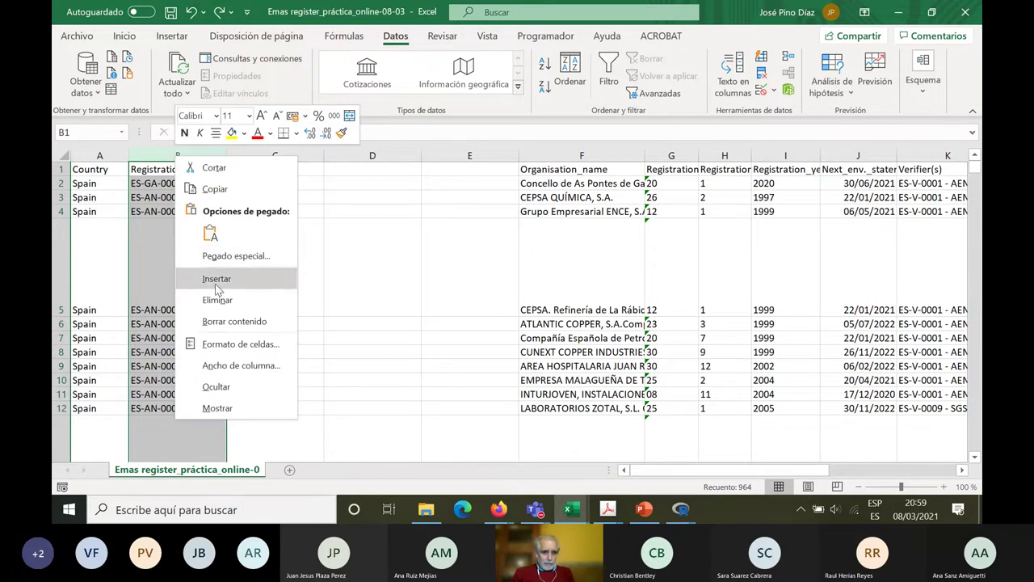
left_click(215, 189)
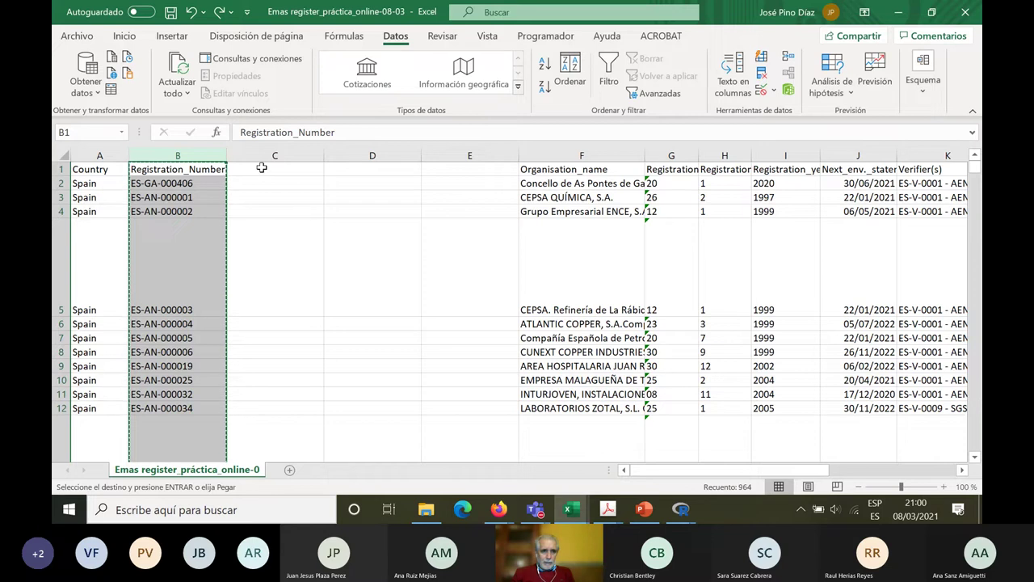
left_click(261, 169)
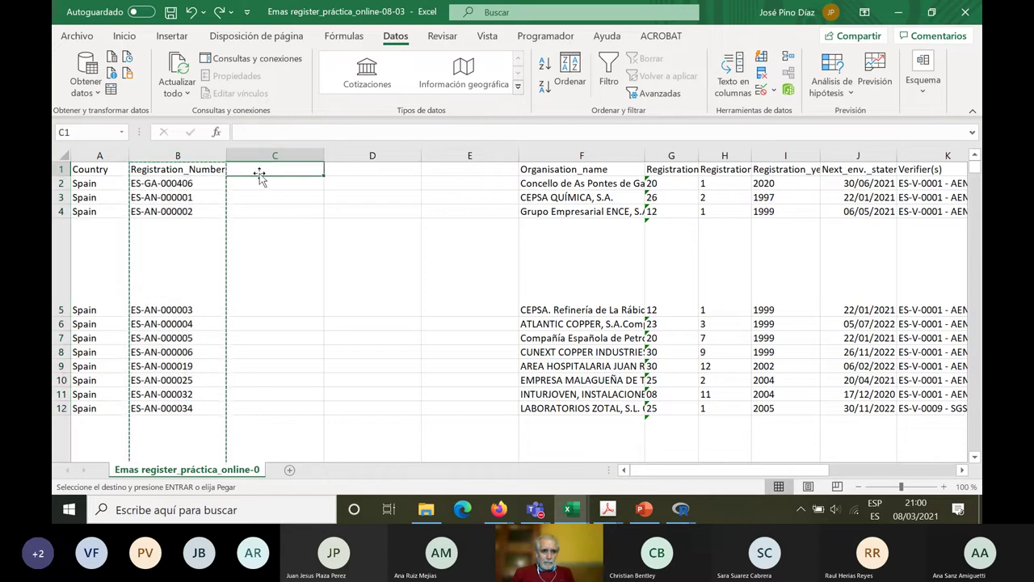
key("ctrl+v")
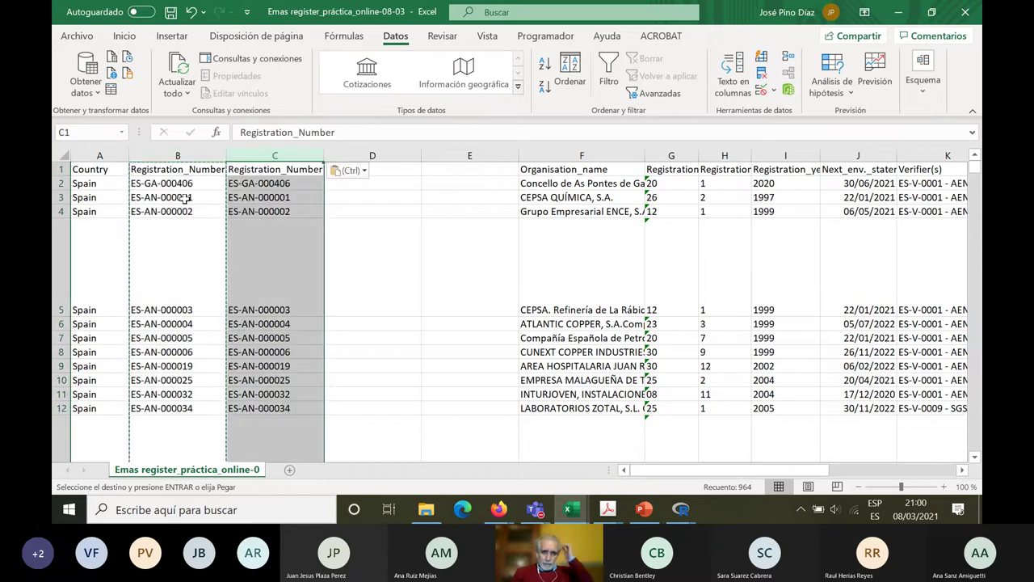
left_click(184, 198)
left_click(181, 154)
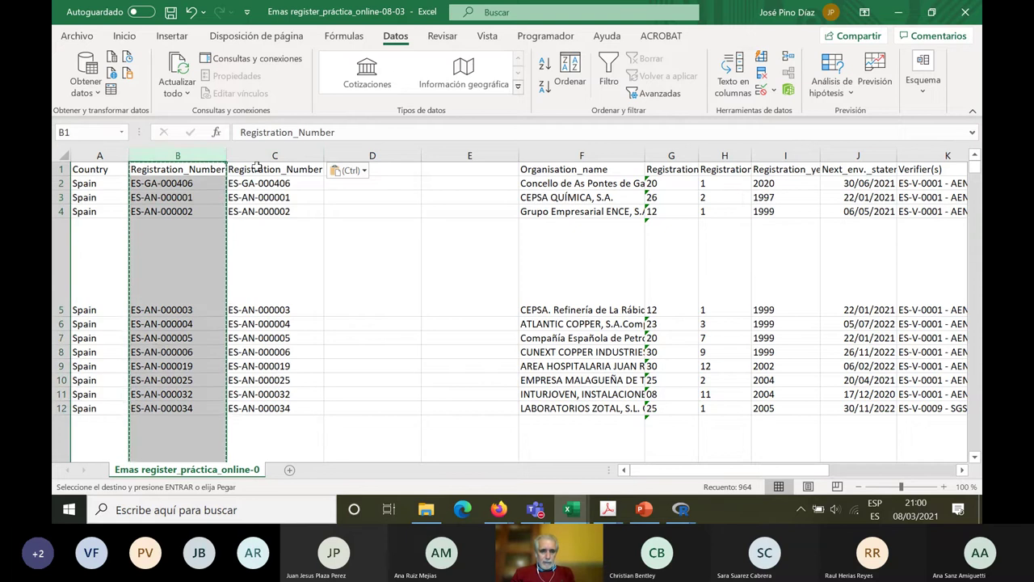
left_click(355, 134)
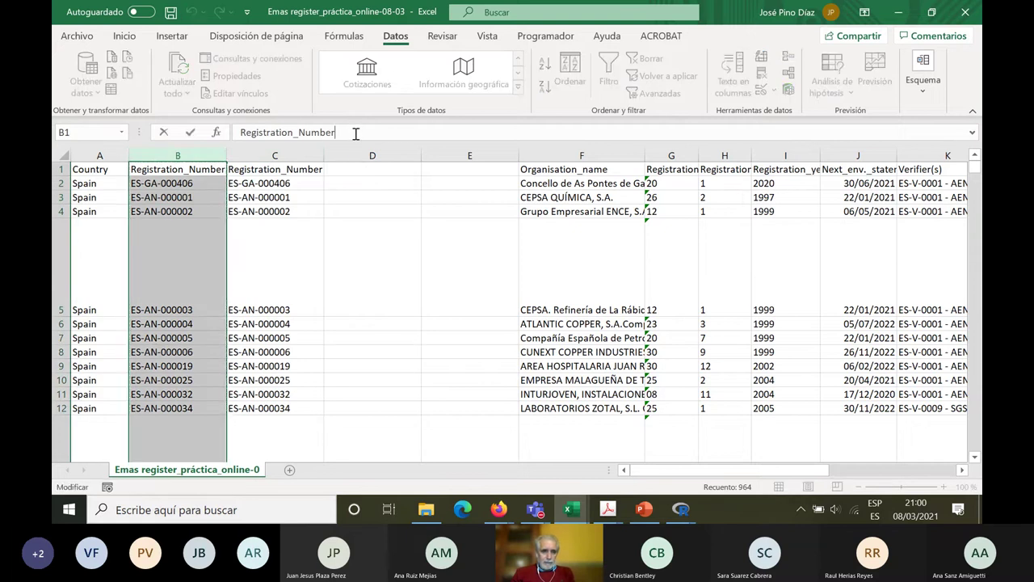
left_click(265, 168)
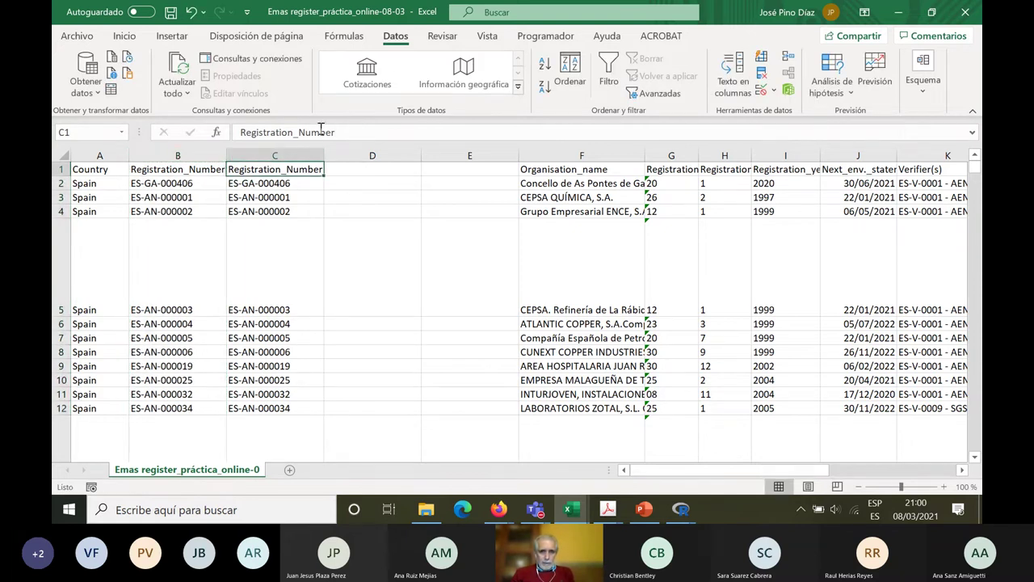
Split the copied Registration_Number column C into separate columns with Text to Columns, using "-" as the delimiter
left_click(265, 151)
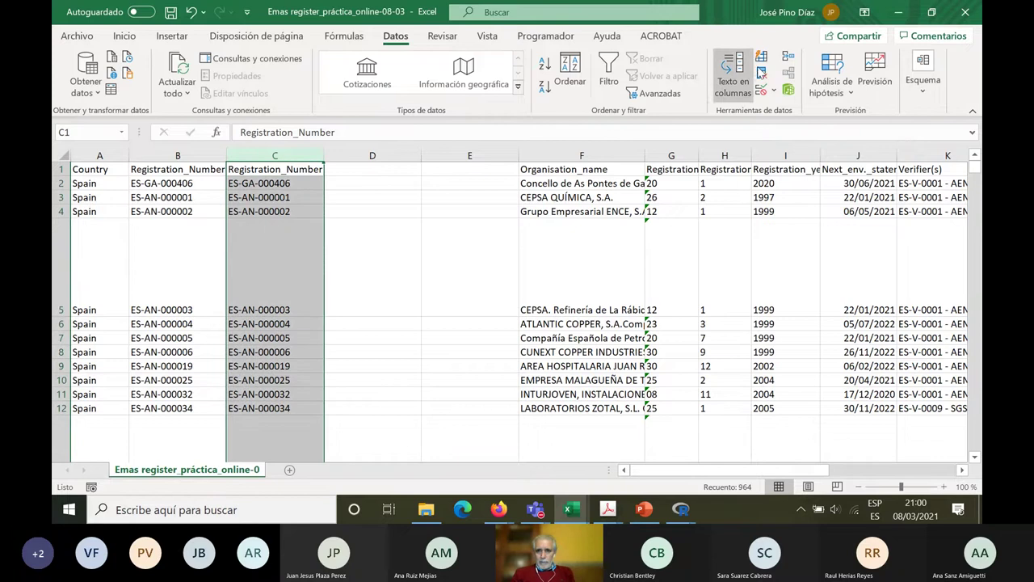
left_click(742, 66)
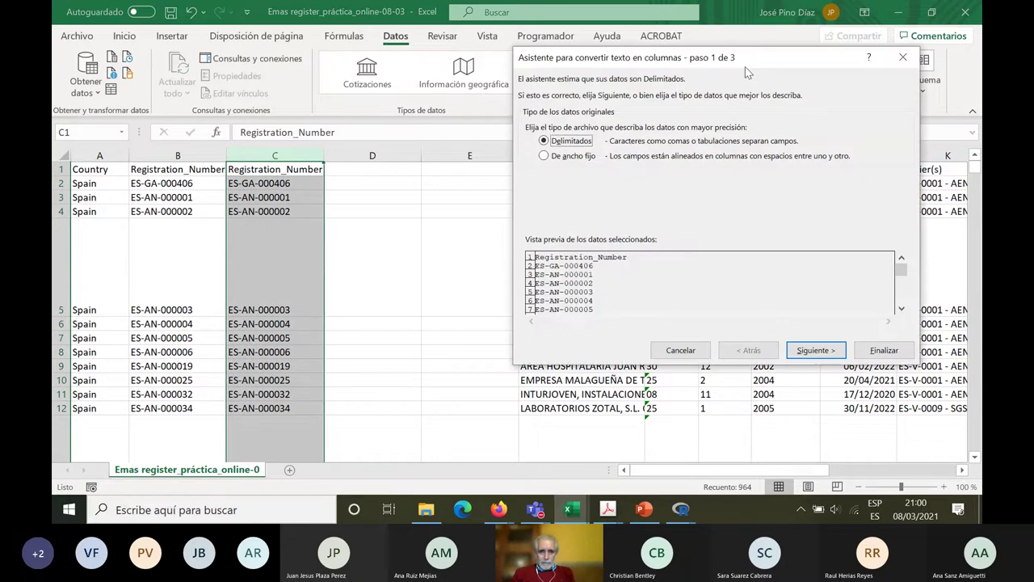
left_click(817, 354)
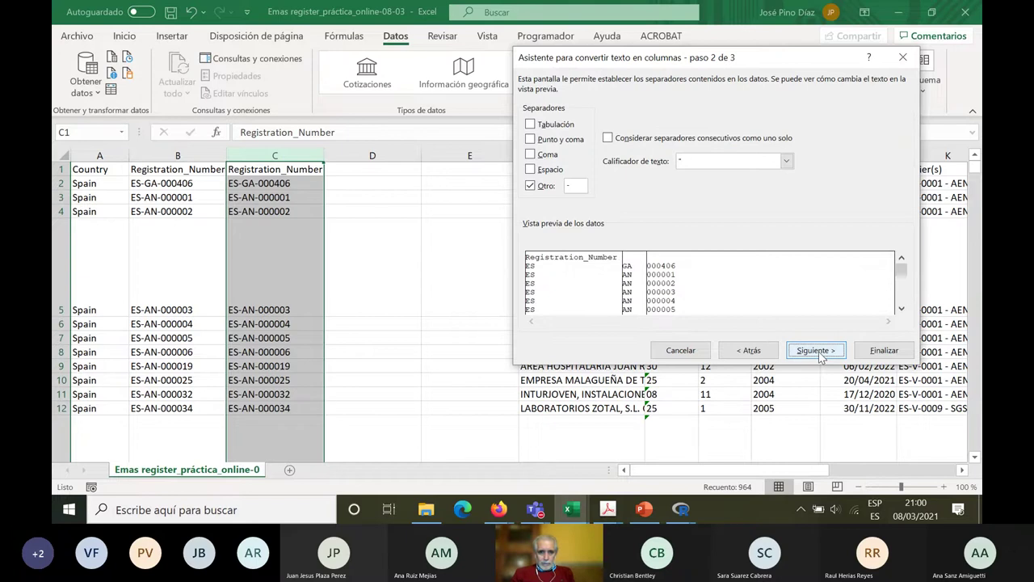
left_click(883, 350)
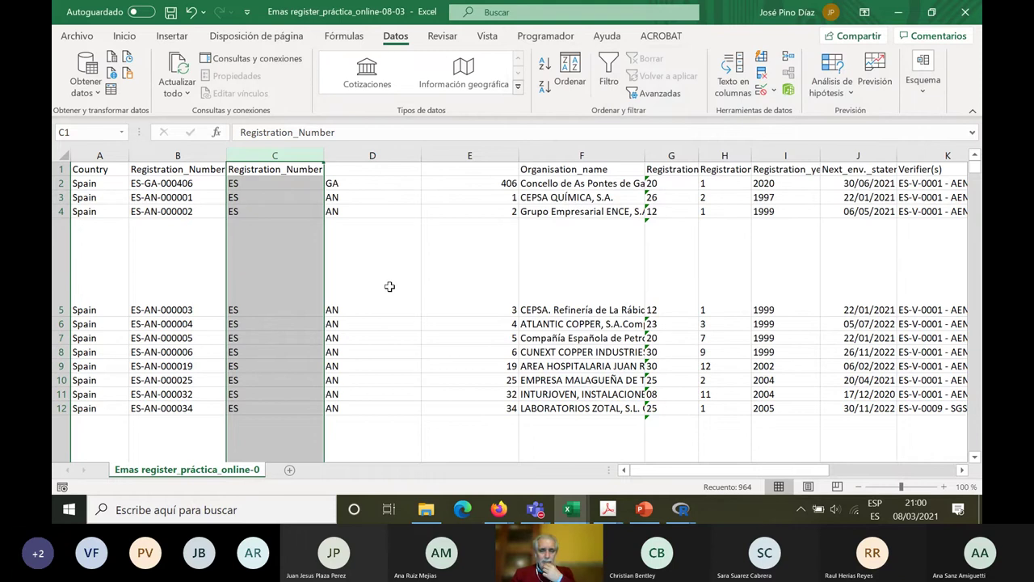
Enter "Region" as the header of column D, which holds the region codes split from the registration numbers
left_click(363, 171)
type("Re")
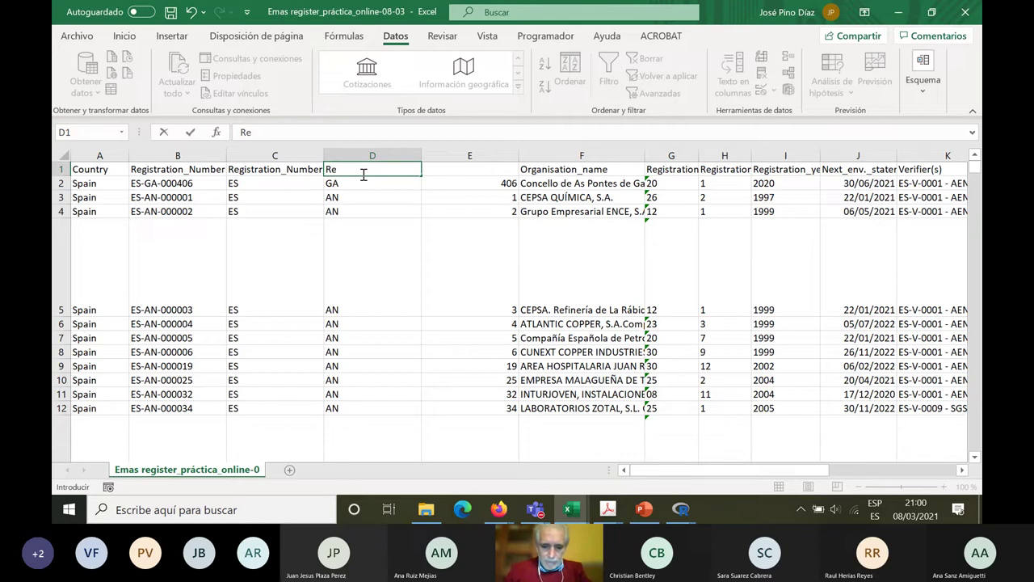
type("gion")
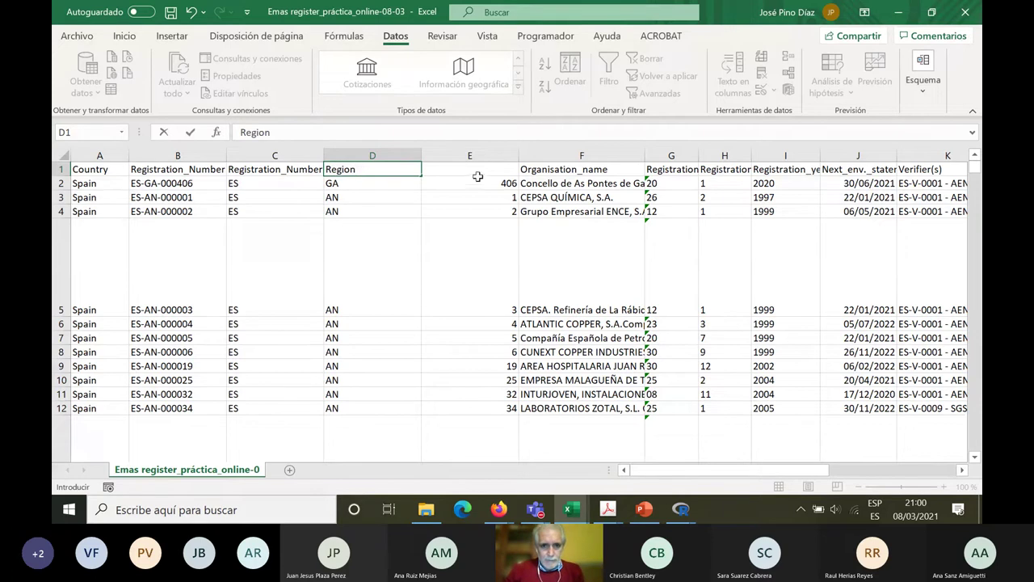
left_click(472, 166)
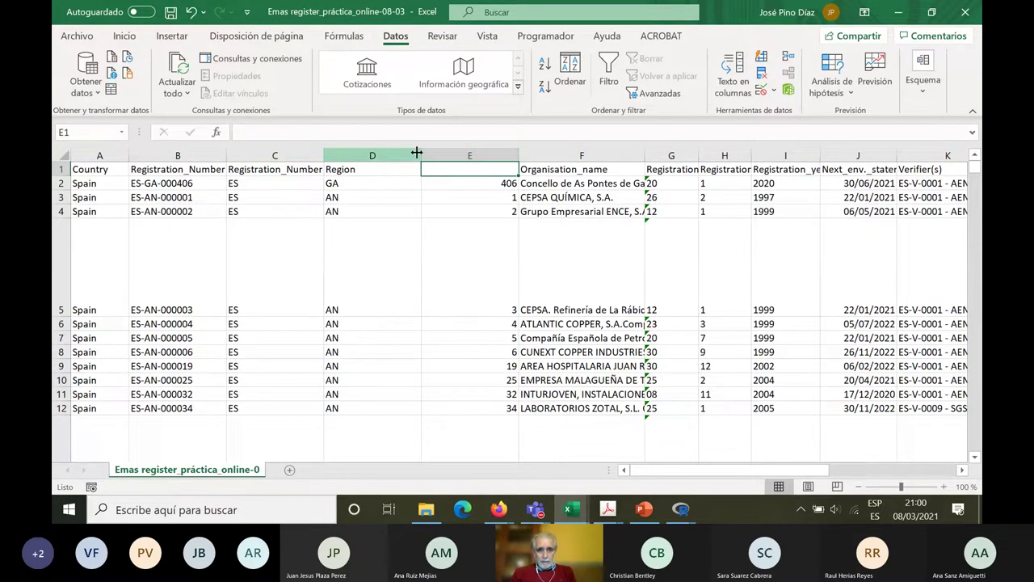
left_click(182, 183)
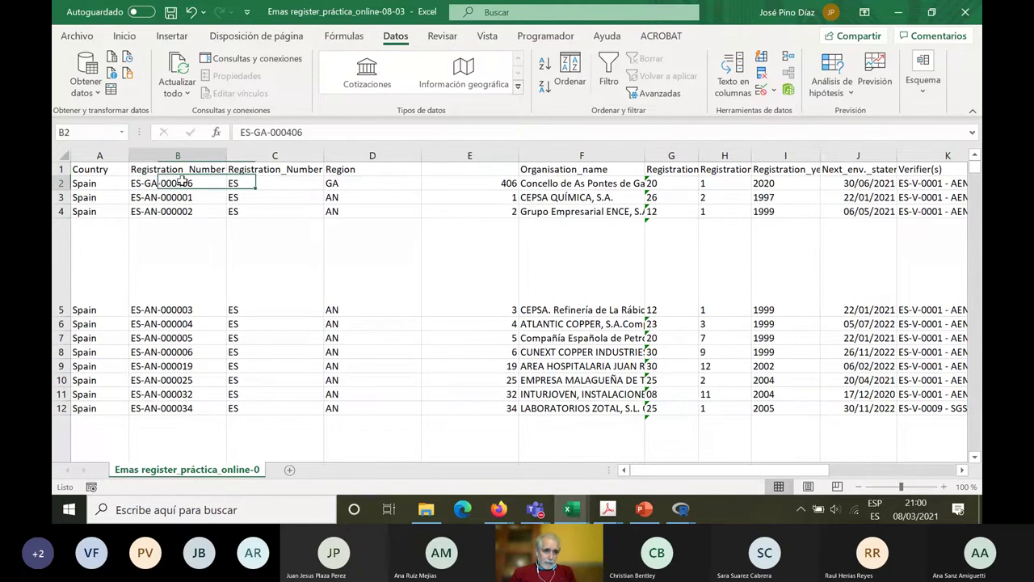
Clear and delete column E, which holds the numeric part split from the registration numbers
left_click(449, 155)
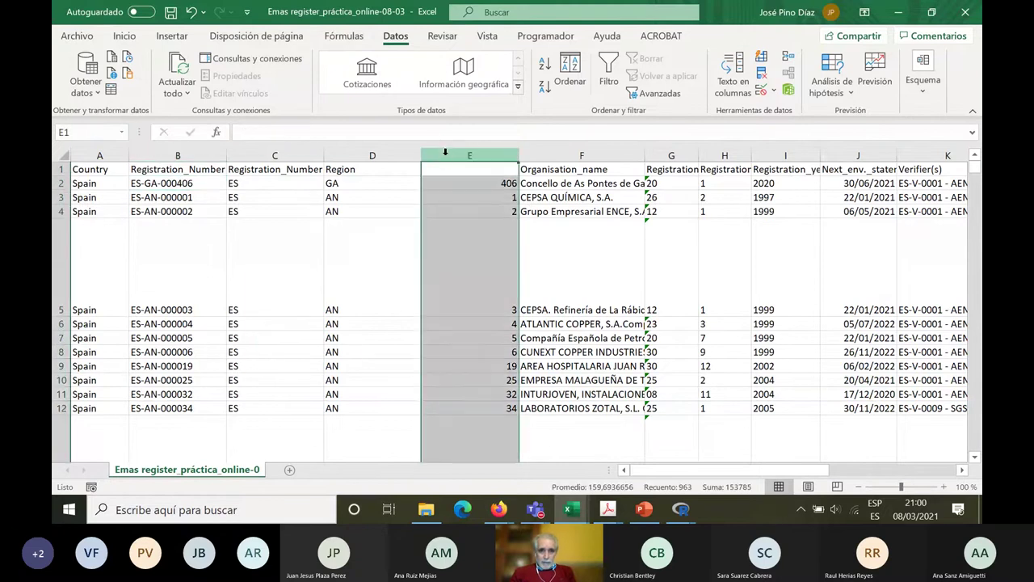
right_click(449, 157)
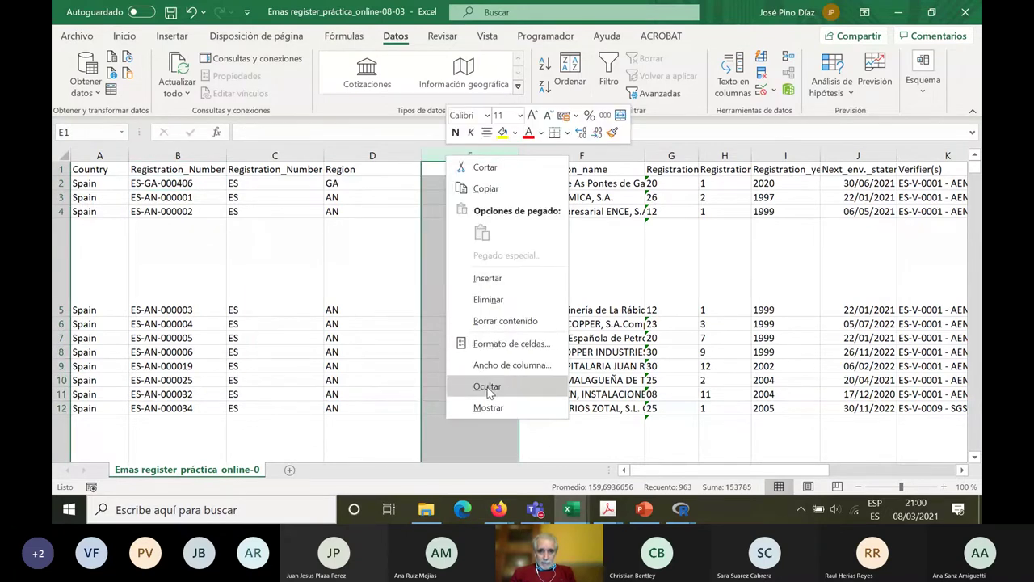
left_click(500, 320)
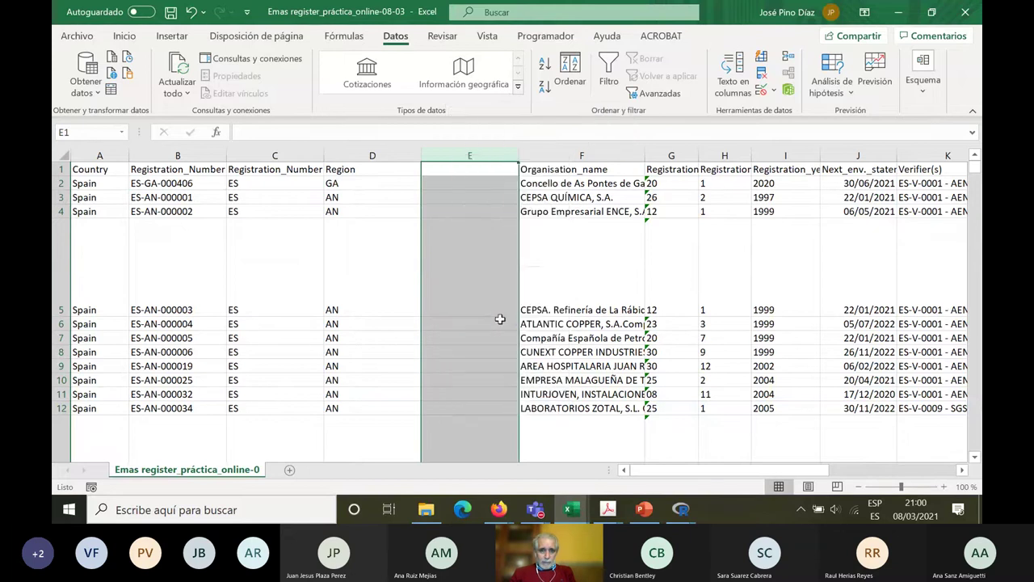
right_click(470, 157)
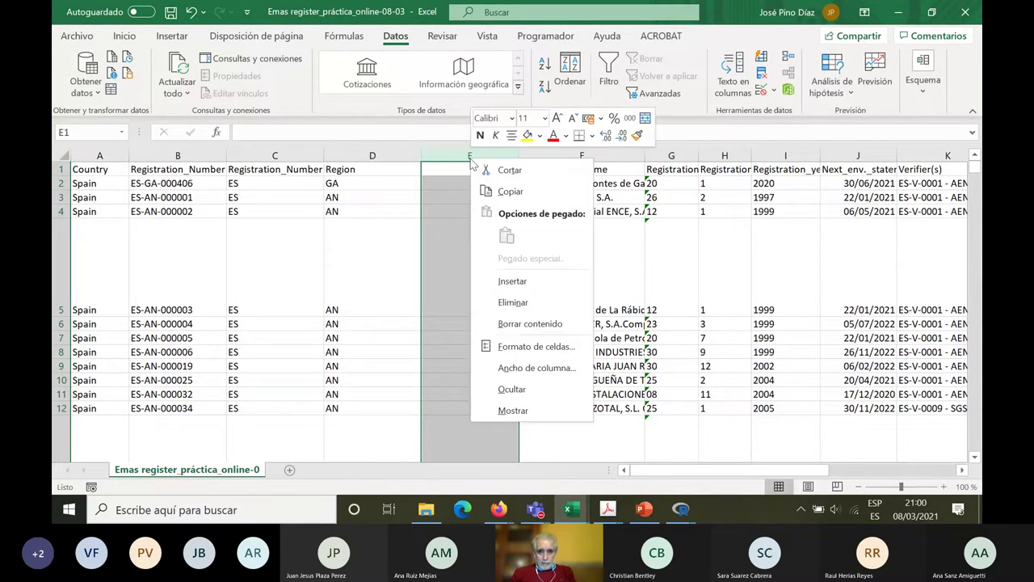
left_click(509, 301)
Delete column C, the copied Registration_Number column that holds only the "ES" country code
left_click(277, 154)
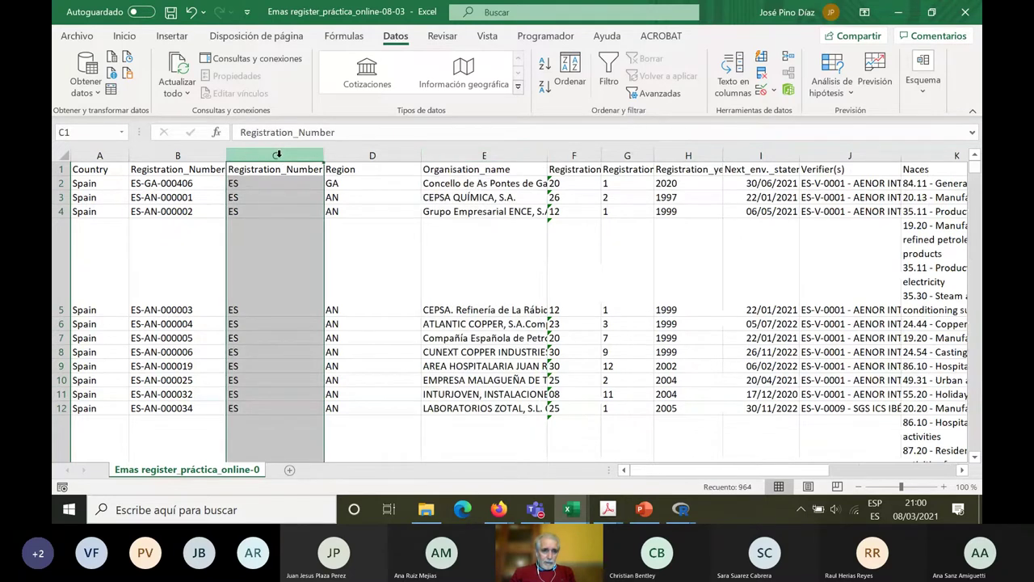
right_click(277, 154)
left_click(326, 303)
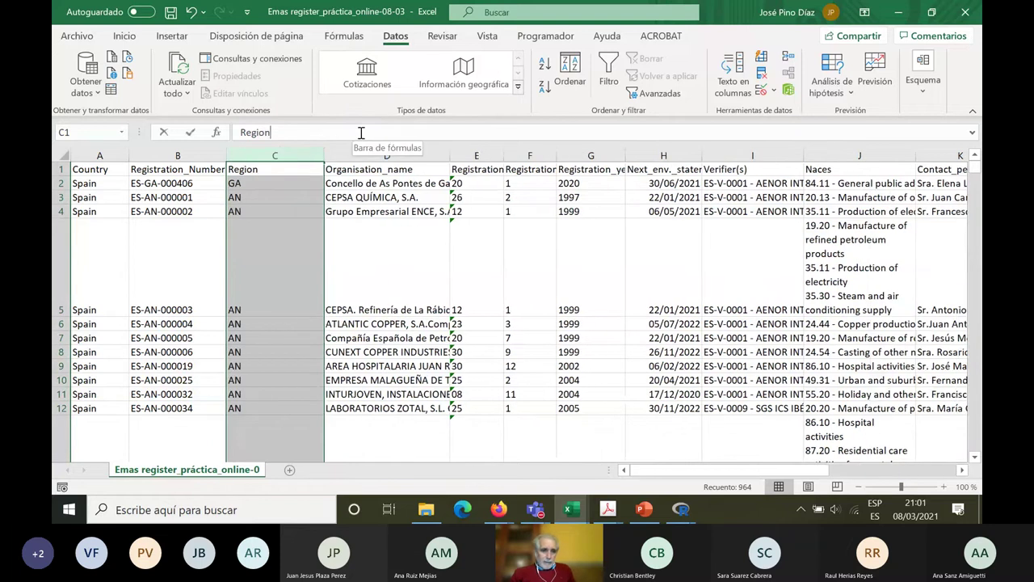
left_click(240, 182)
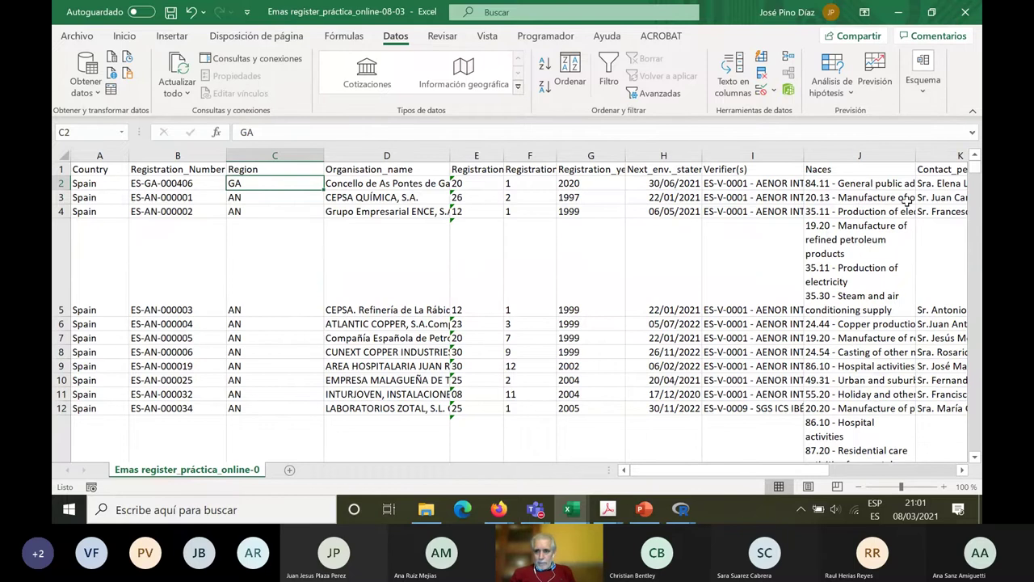
Examine the region codes down the Region column and compare them with the full registration numbers
left_click_drag(975, 168, 975, 184)
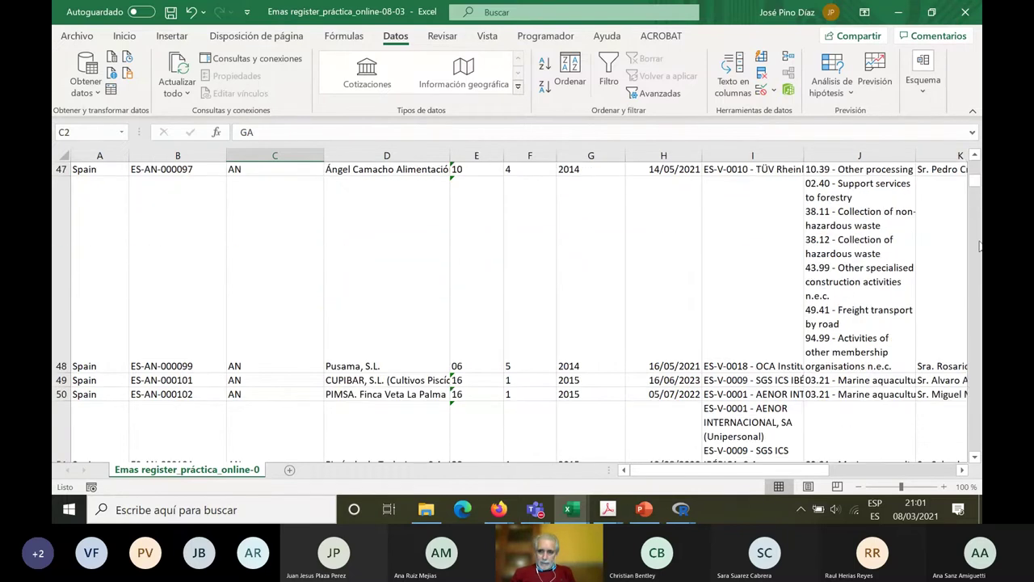
scroll(973, 396, "down", 12)
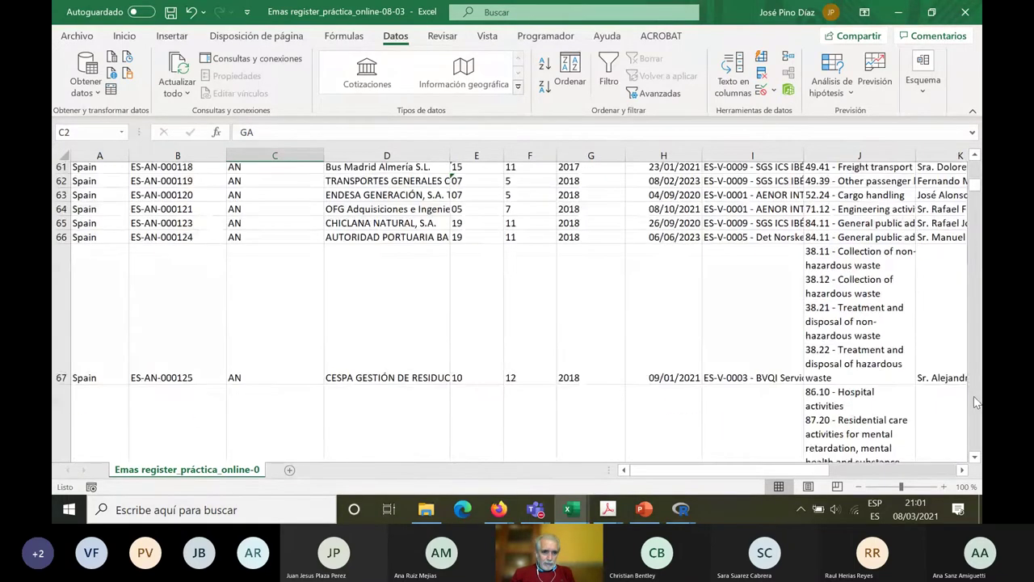
scroll(975, 402, "down", 15)
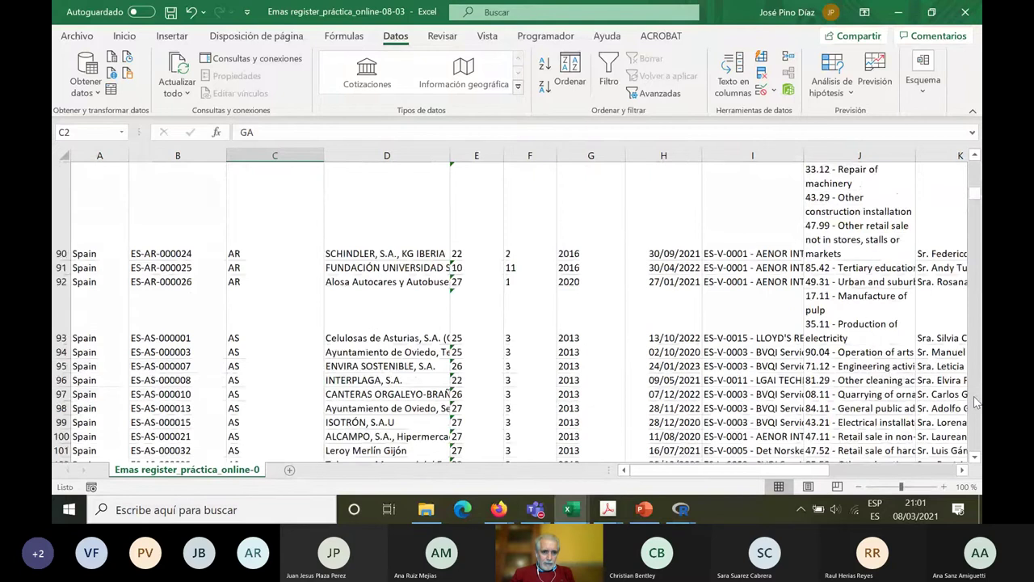
scroll(975, 401, "down", 2)
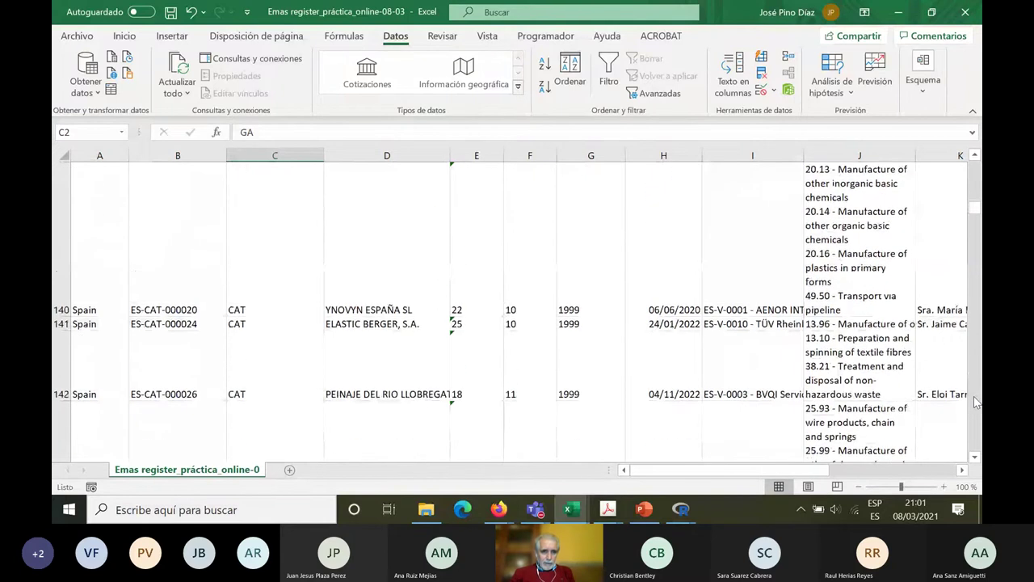
scroll(975, 402, "down", 6)
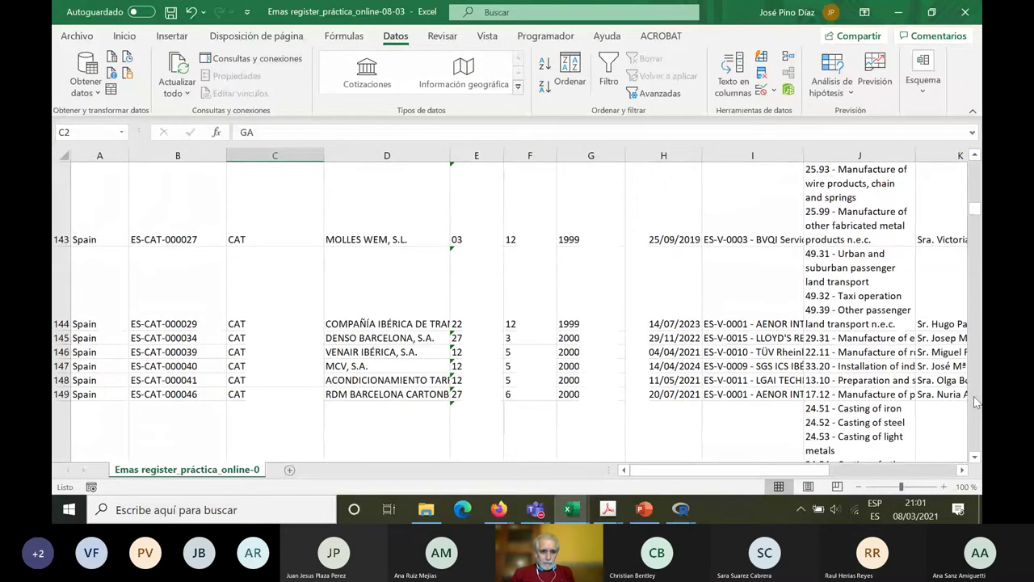
scroll(976, 402, "down", 12)
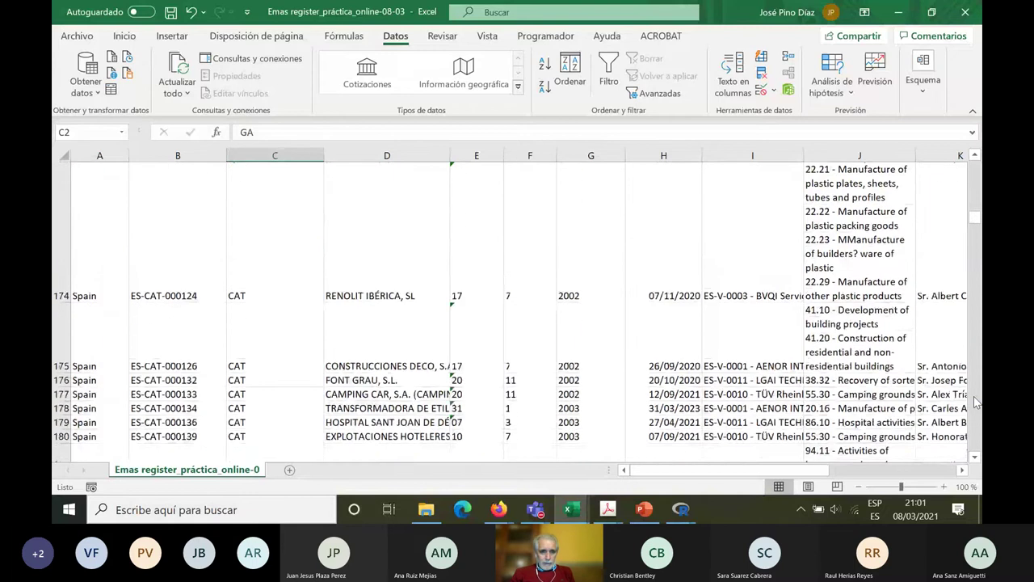
scroll(975, 402, "down", 4)
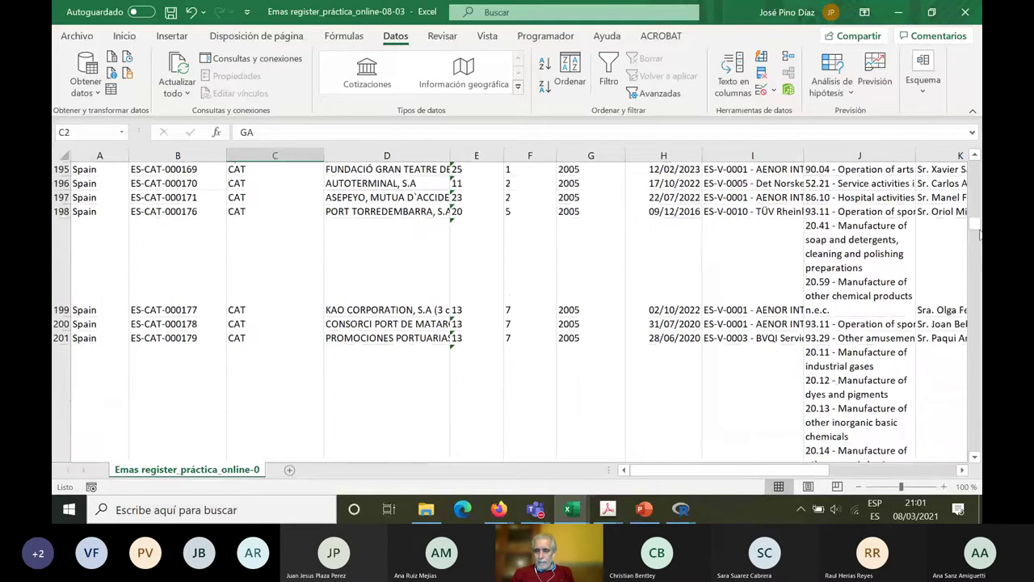
scroll(980, 233, "down", 3)
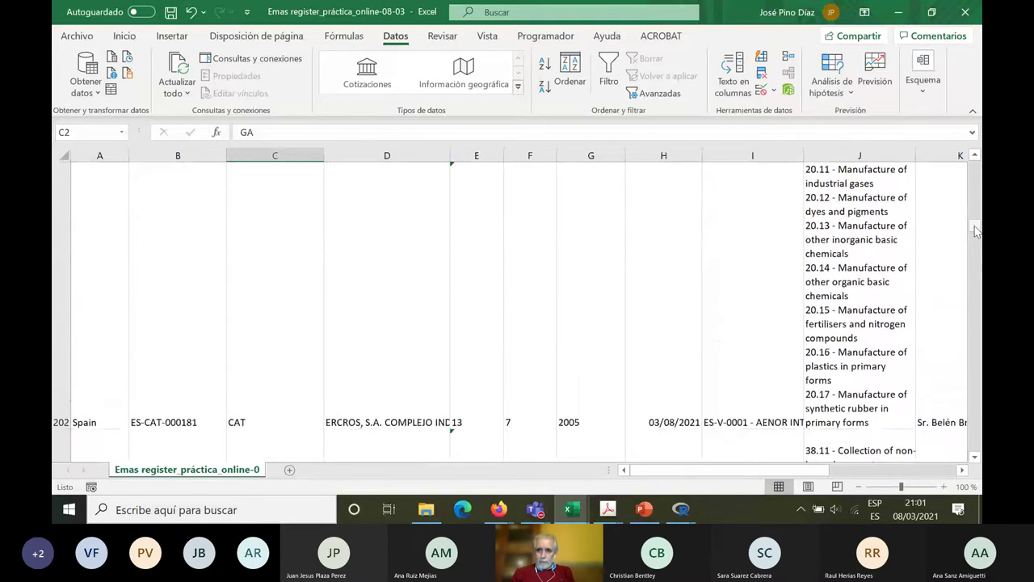
Narrow the Region column slightly
left_click_drag(975, 232, 977, 141)
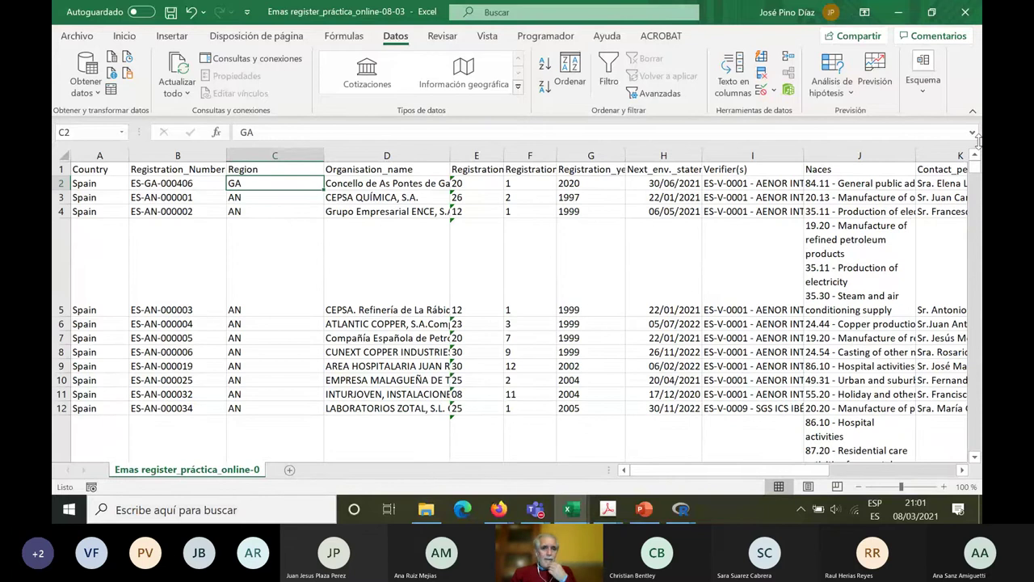
left_click_drag(327, 151, 296, 152)
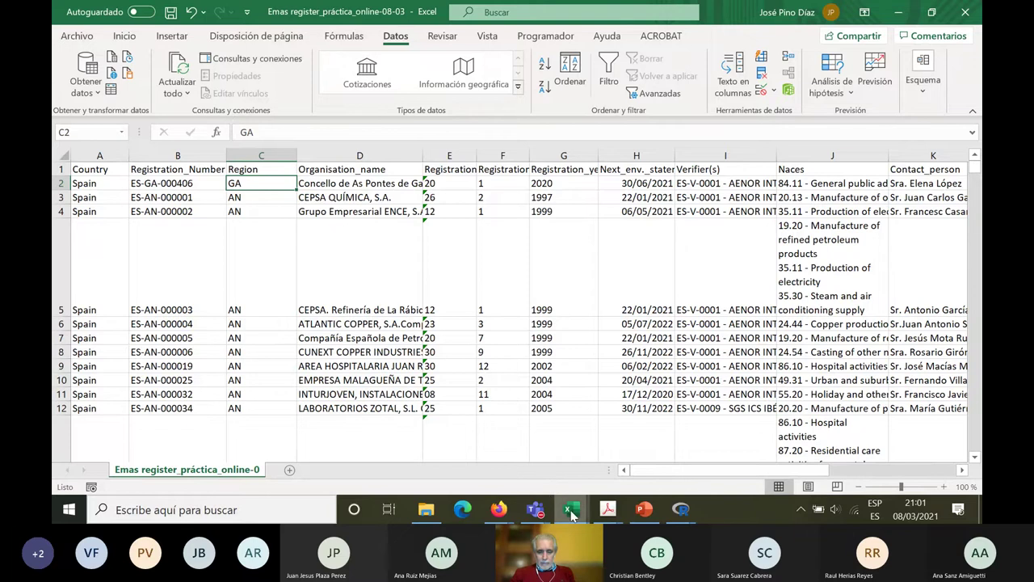
Switch to the course instructions page in Firefox and read item 3 about completing the Organisation_region column
mouse_move(498, 509)
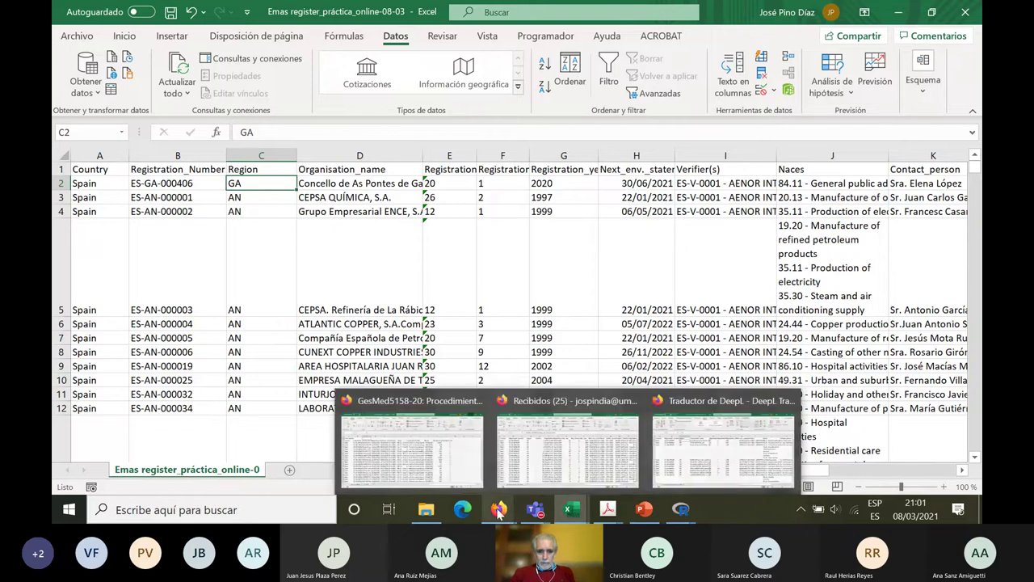
left_click(352, 461)
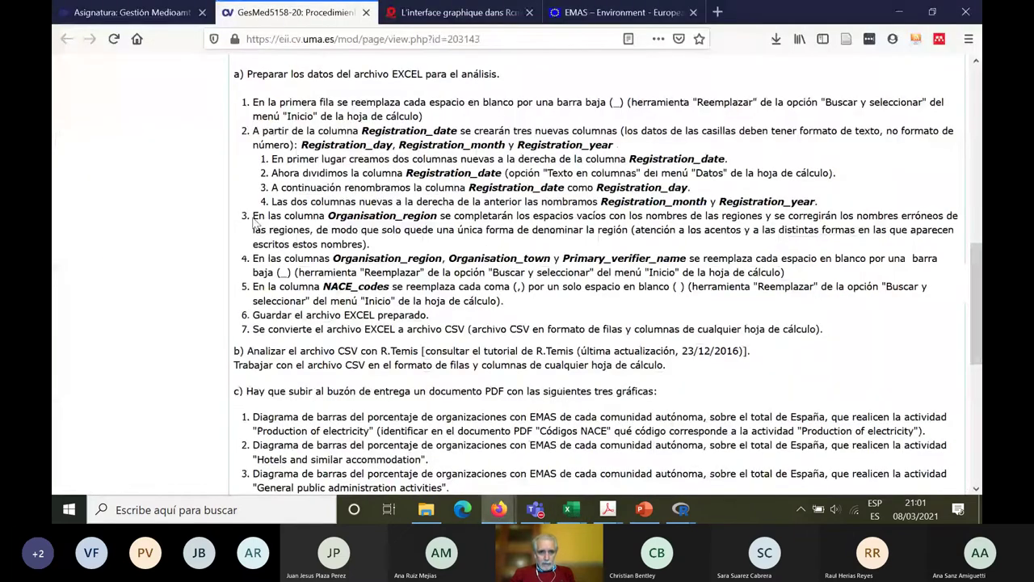
left_click_drag(252, 216, 419, 228)
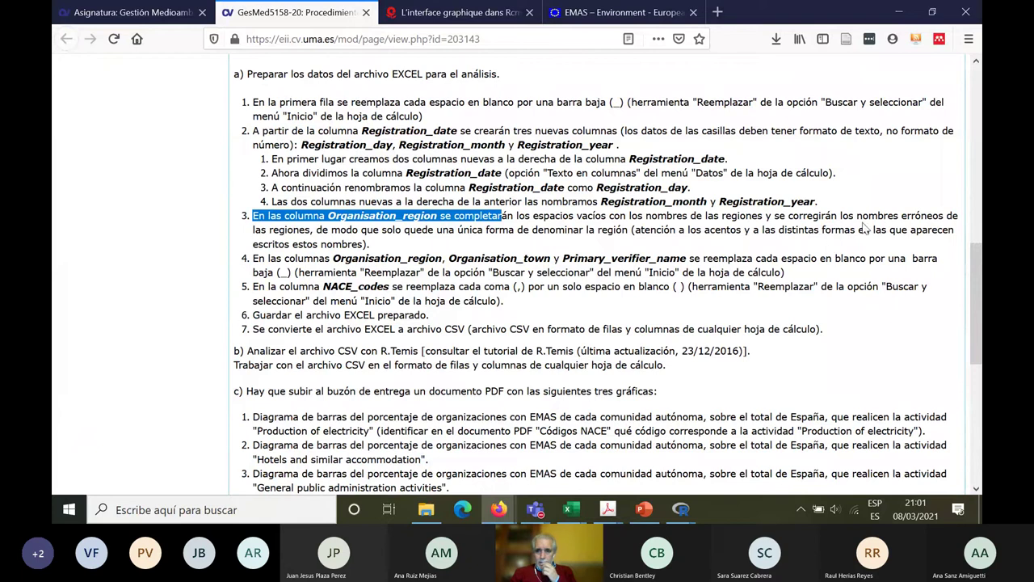
left_click(426, 232)
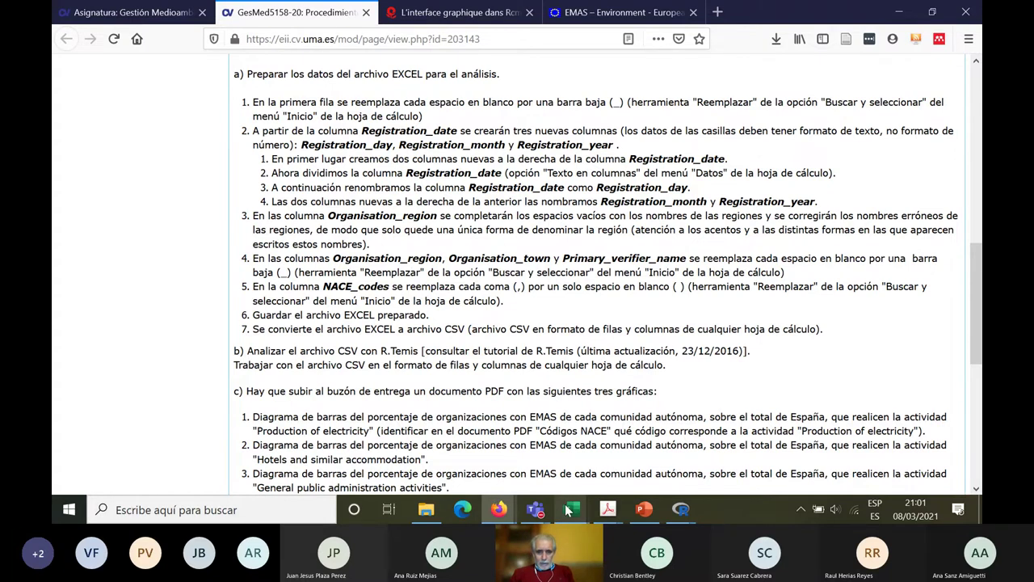
Return to the EMAS register in Excel and inspect the full organisation names in the first three data rows
mouse_move(571, 507)
left_click(678, 455)
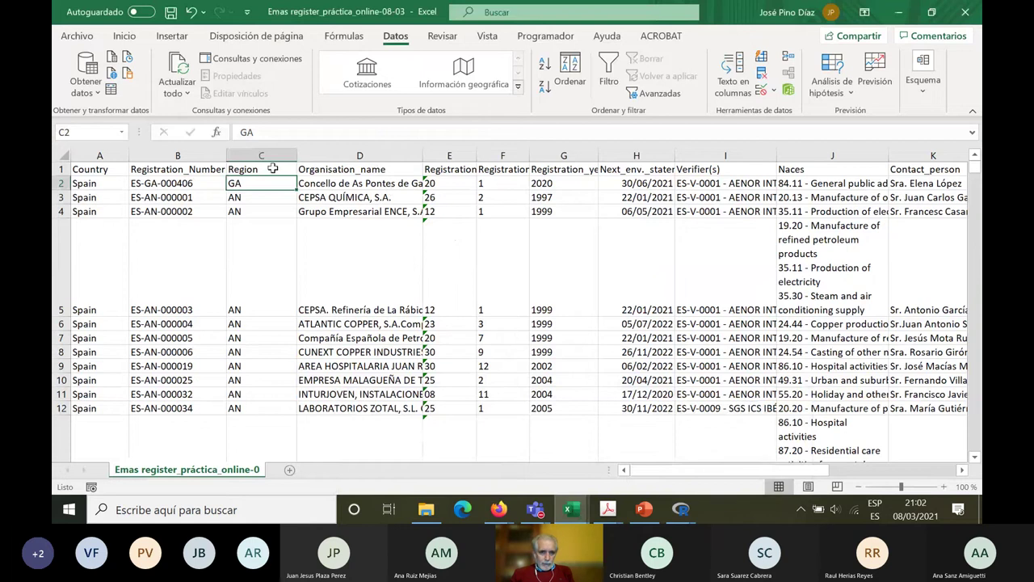
left_click(329, 168)
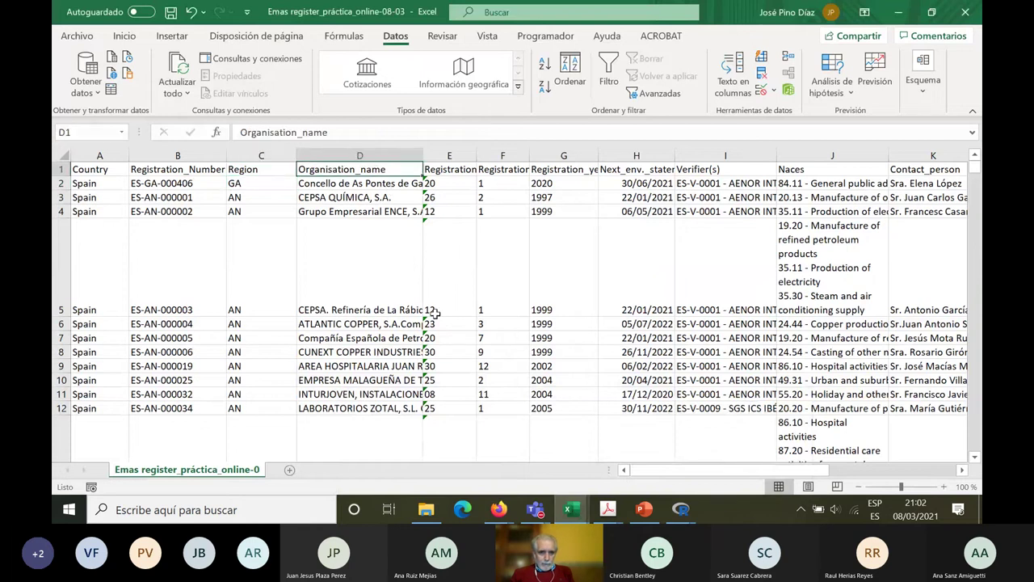
left_click(344, 184)
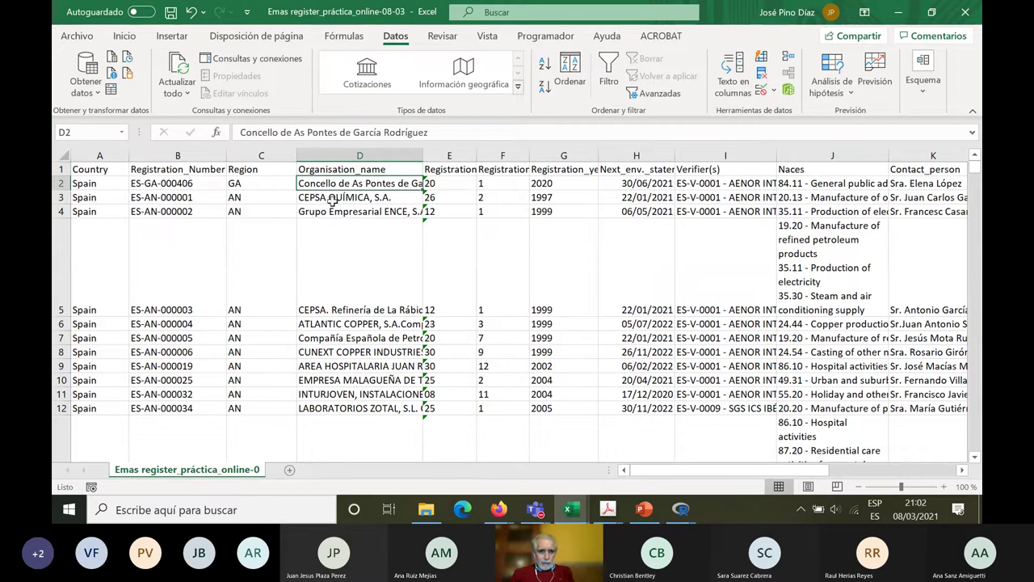
left_click(333, 197)
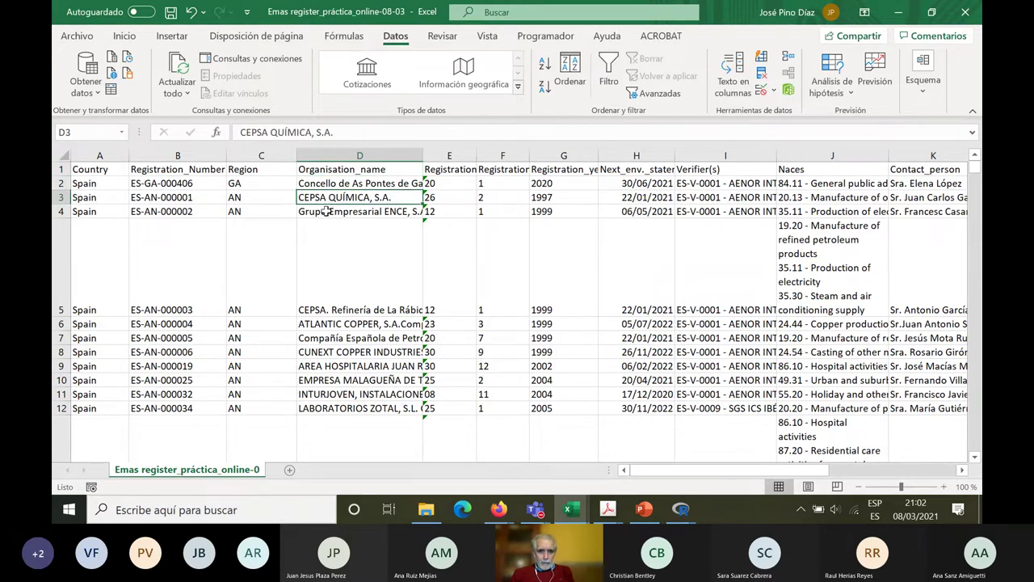
left_click(327, 211)
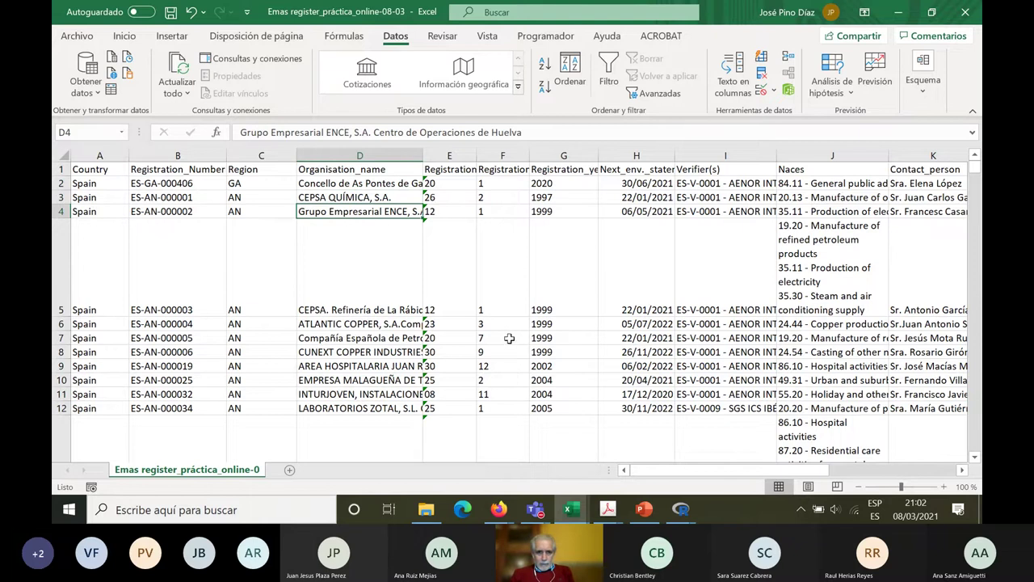
Examine the header row from Organisation_name through Number_of_sites to review which columns the register contains
key("ctrl+Up")
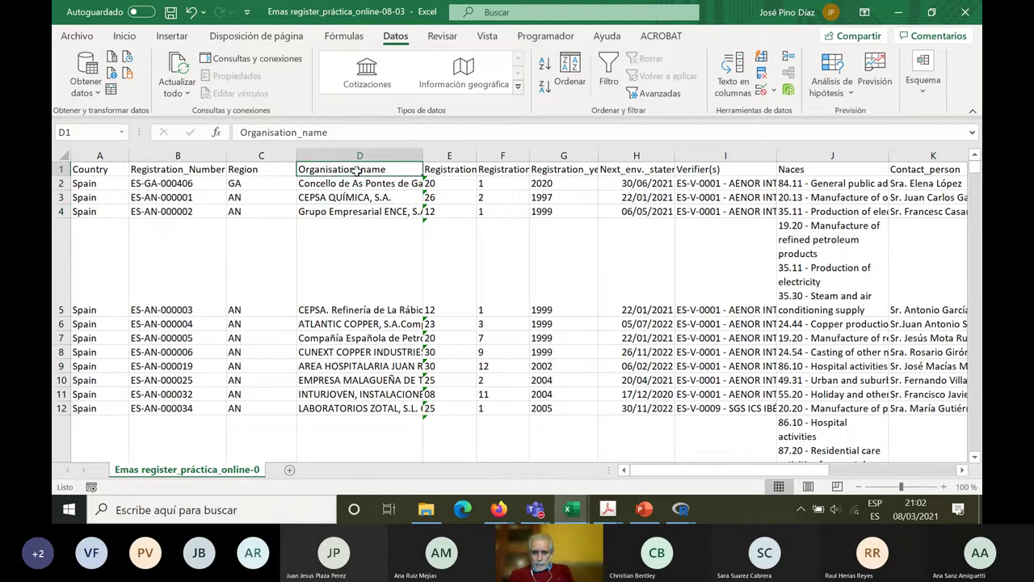
key("Right")
key("Right")
key("Right")
key("Right")
key("Right")
key("Right")
key("Right")
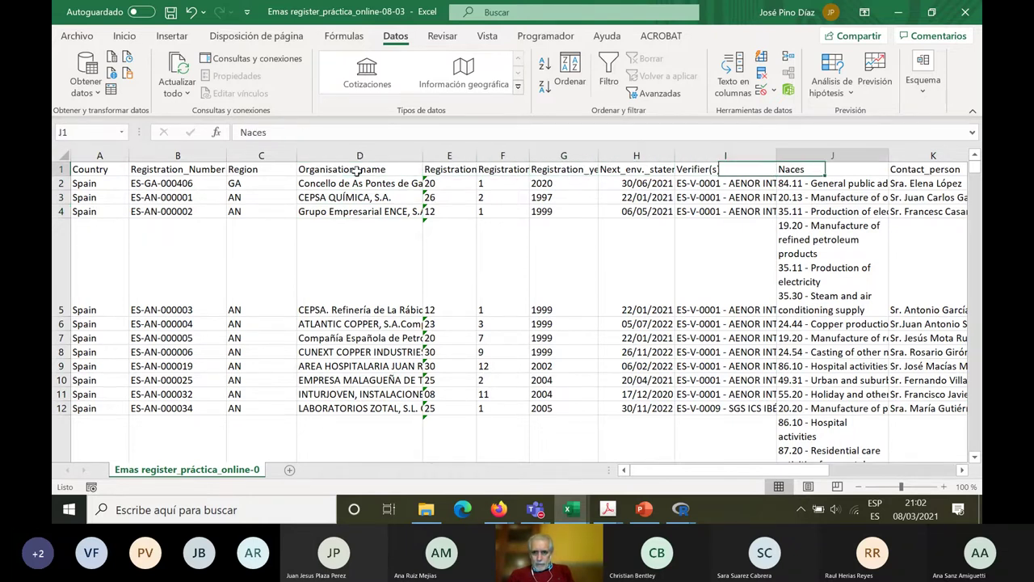
key("Right")
key("Right")
key("Right")
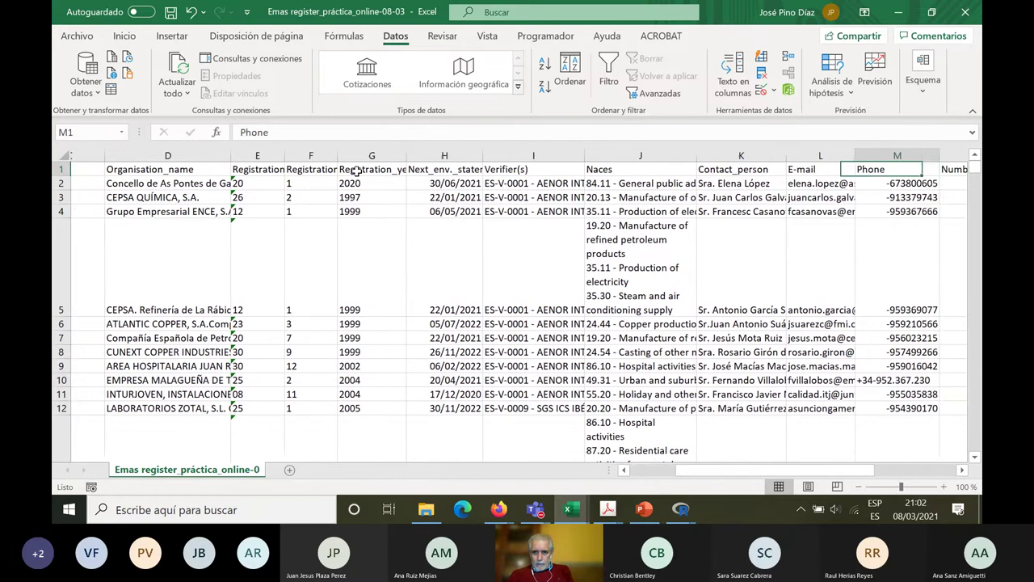
key("Right")
key("Right")
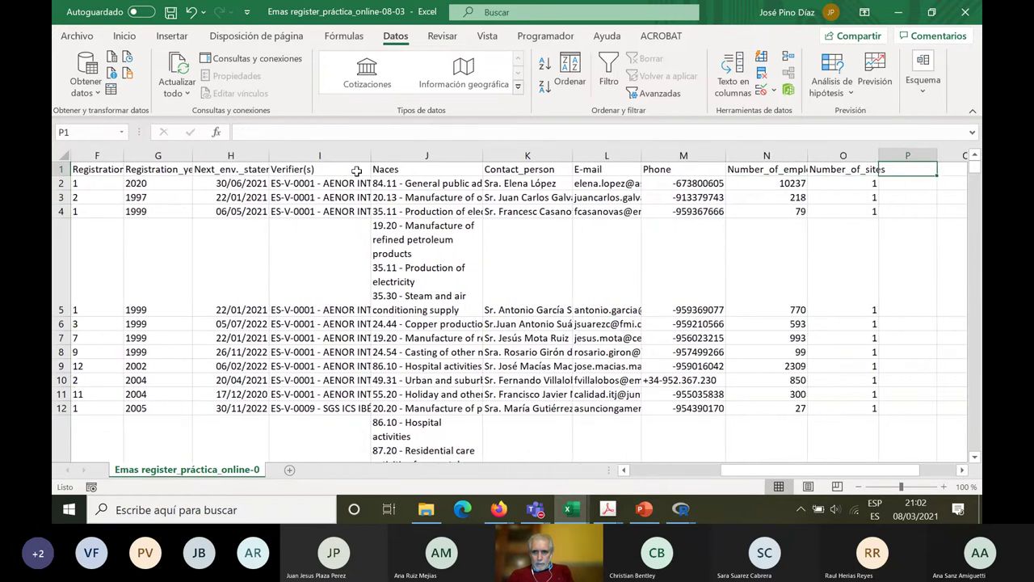
key("Left")
key("Left")
key("Left")
key("Left")
key("Left")
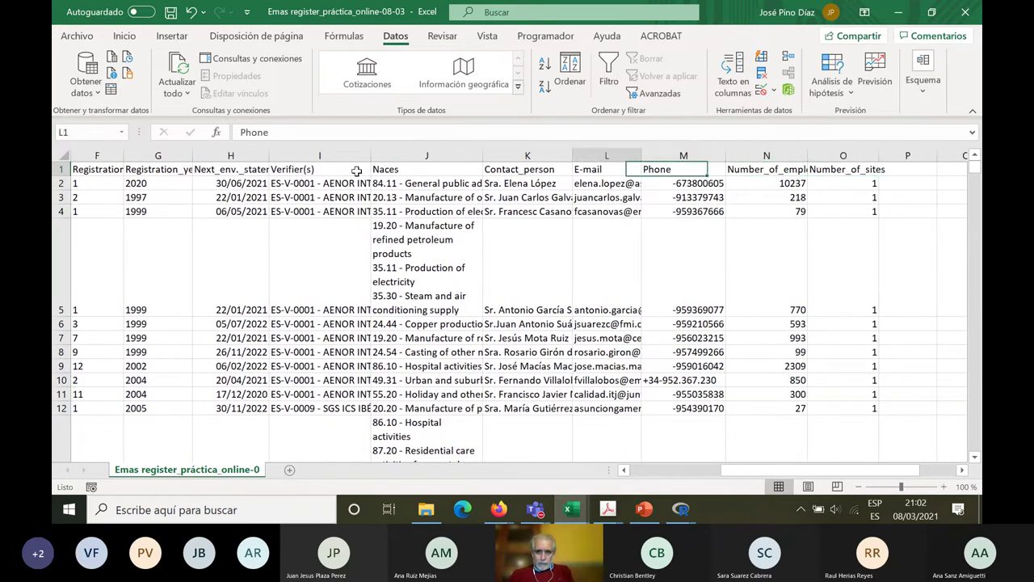
Go back along the header row from Phone to Country to recheck the register's column names
key("Left")
key("Left")
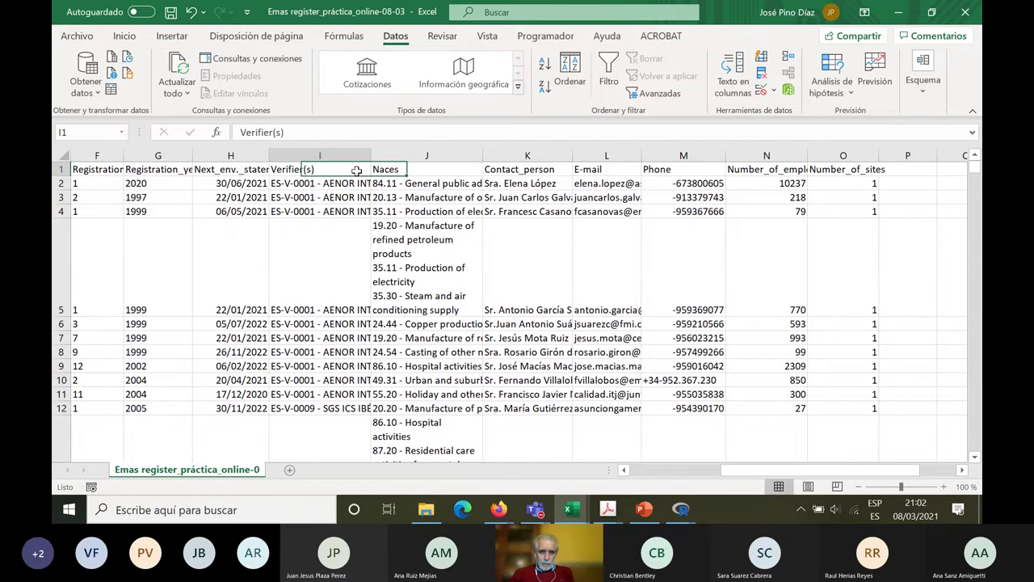
key("Left")
key("Left")
key("Left")
key("Left")
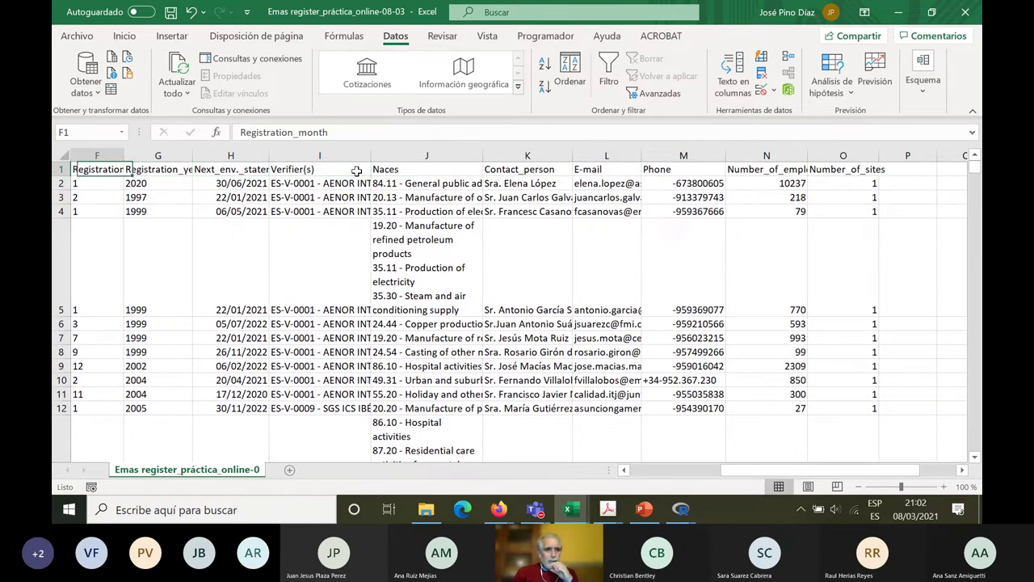
key("Left")
key("Left")
key("Left")
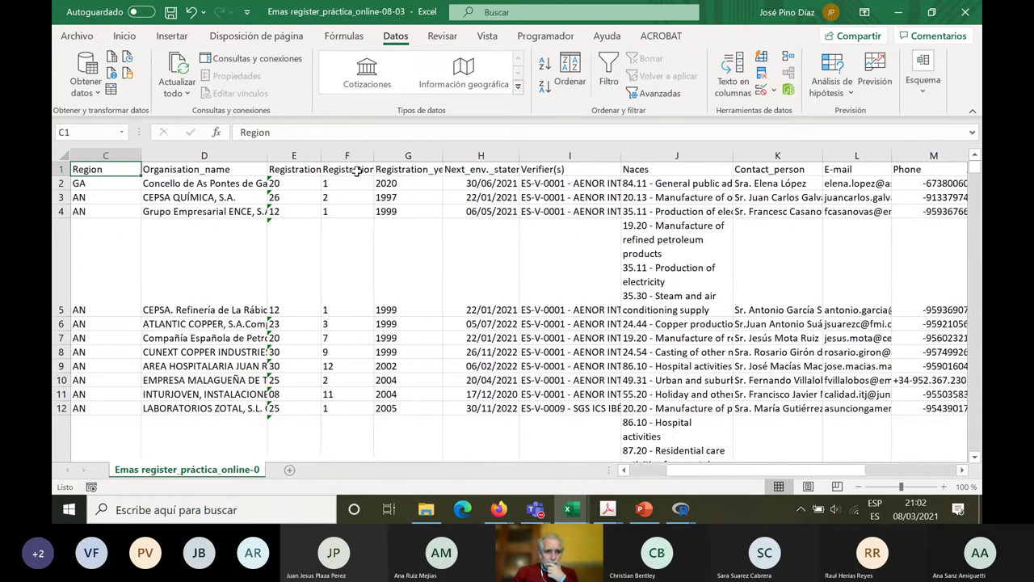
key("Left")
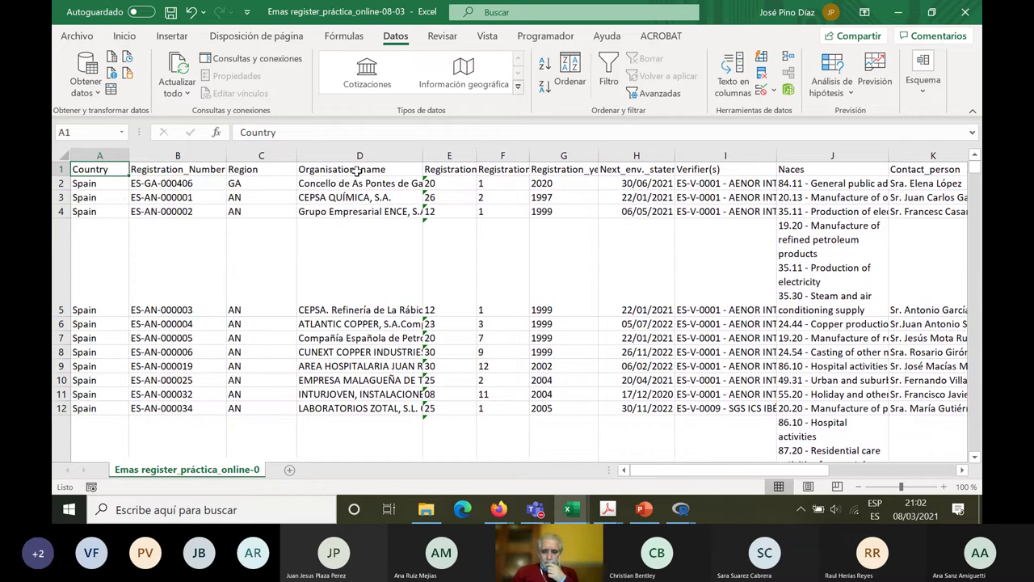
Check the Registration_Number, Region and Organisation_name headers, and inspect the organisation names down to row 7
key("Right")
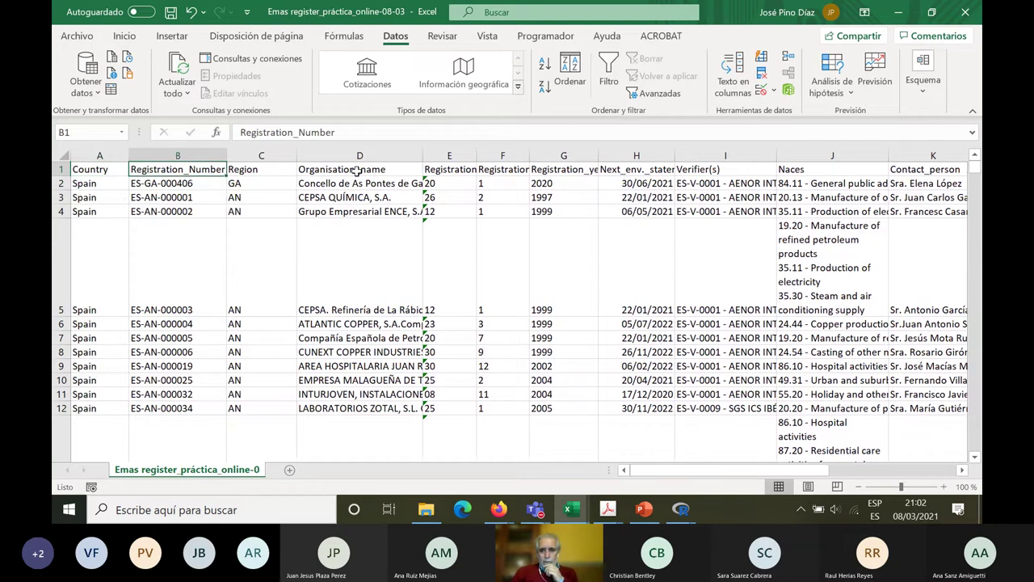
key("Right")
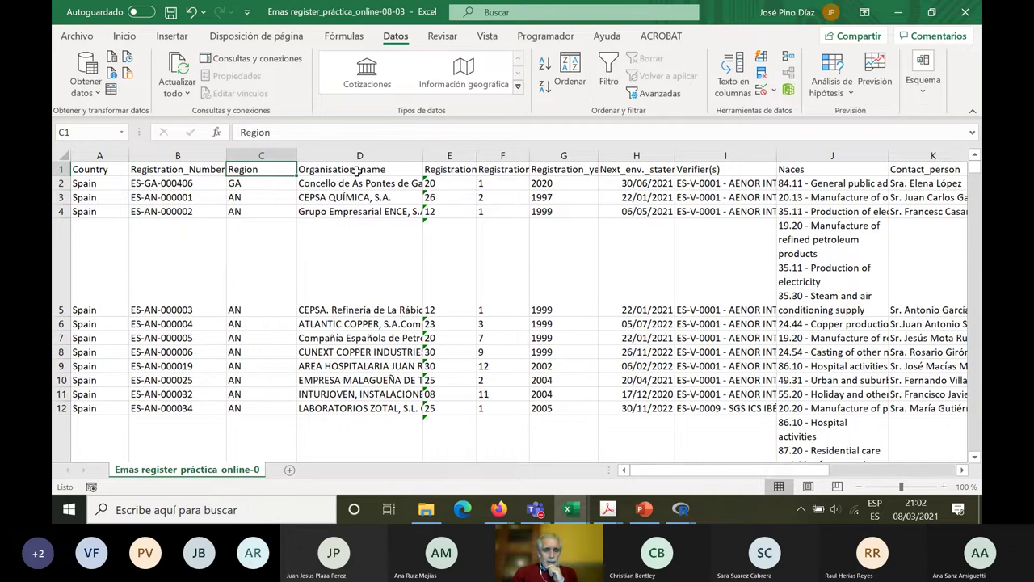
key("Right")
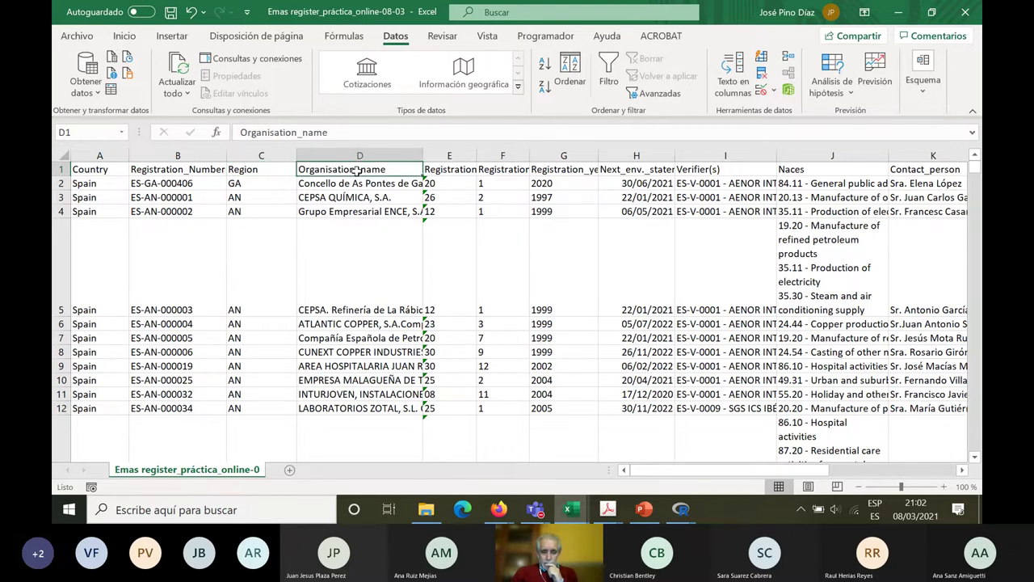
key("Down")
key("Down")
key("Down")
key("Down")
key("Down")
key("Down")
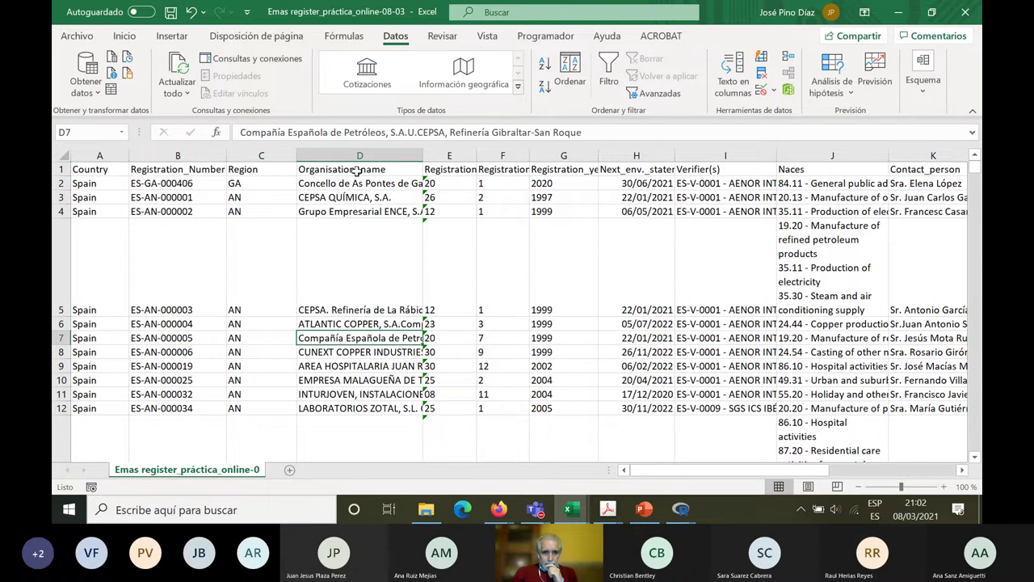
key("Up")
key("Up")
key("Up")
key("Up")
key("Up")
key("Up")
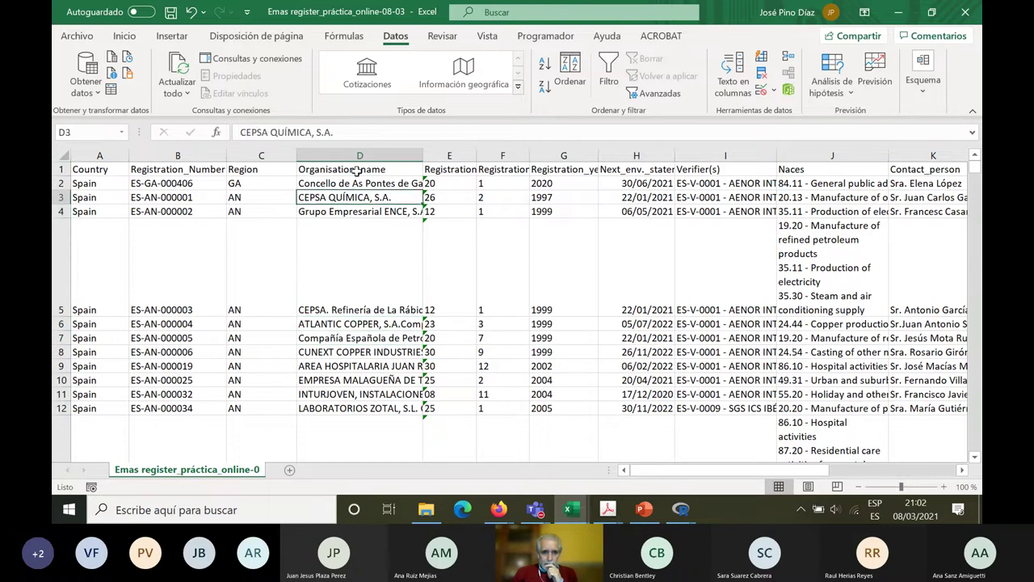
Review the column headers from Registration_day through Number_of_sites, rechecking the ones between Naces and Phone
key("Right")
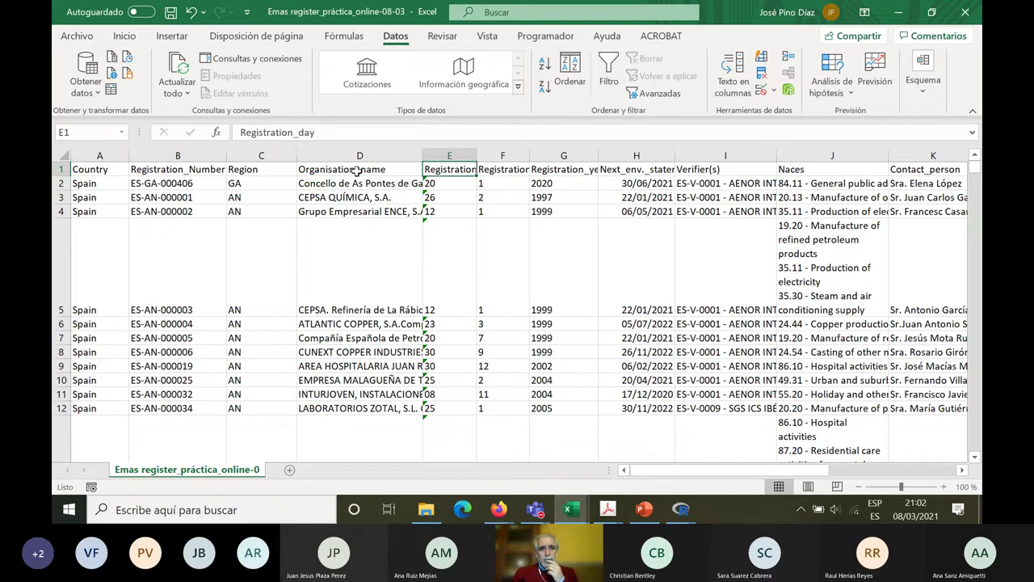
key("Right")
key("Right")
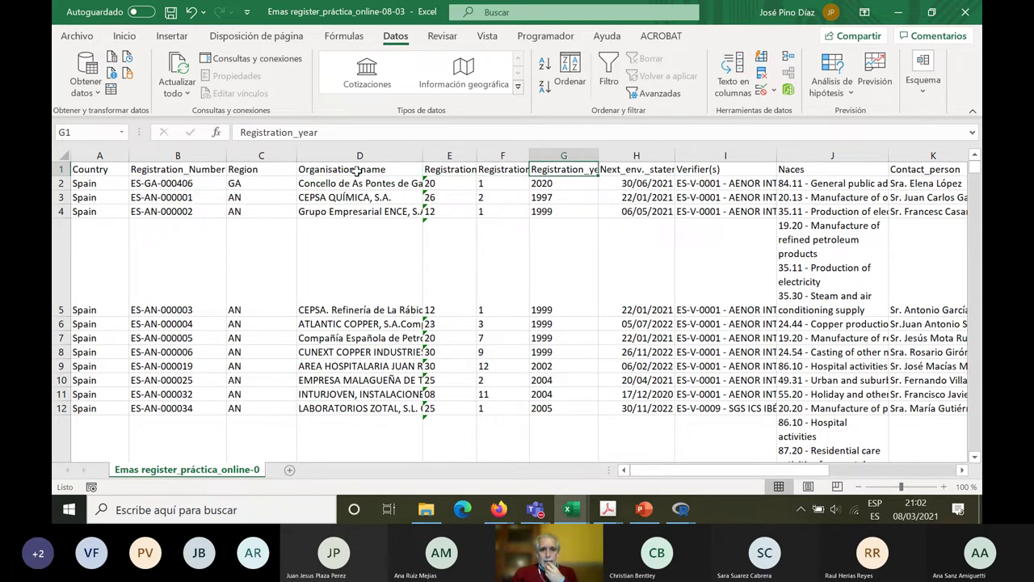
key("Right")
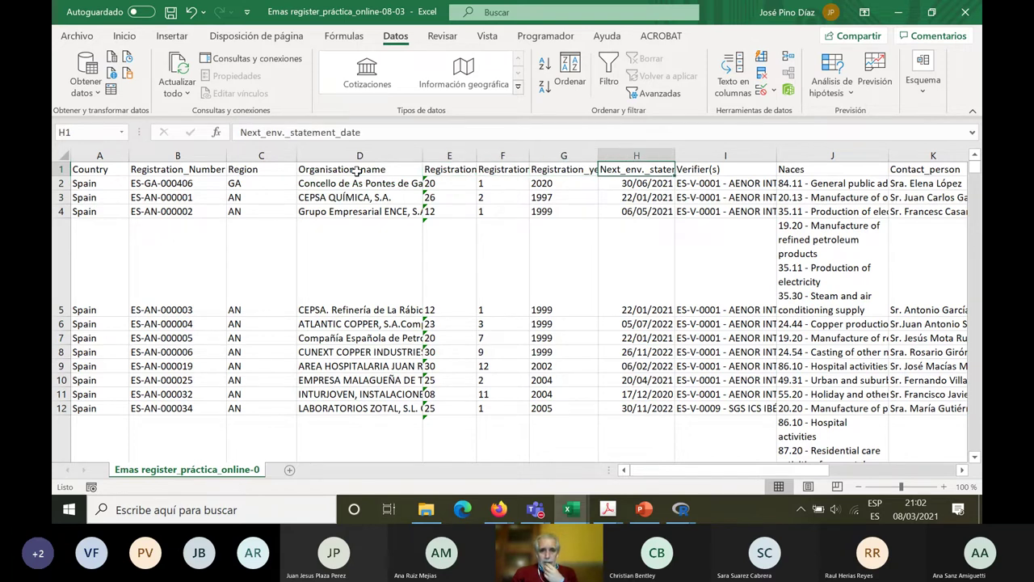
key("Right")
key("Right")
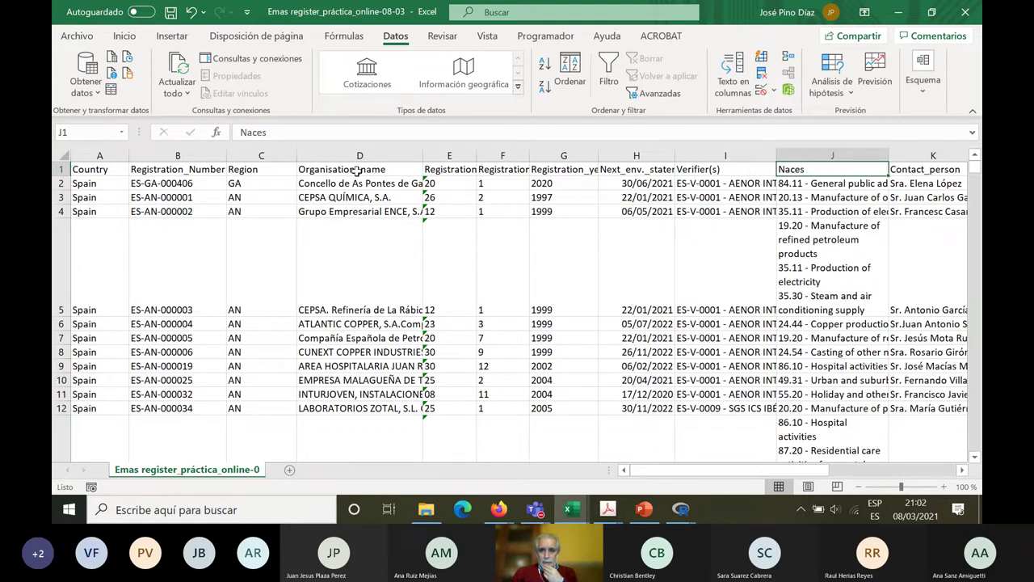
key("Right")
key("Right")
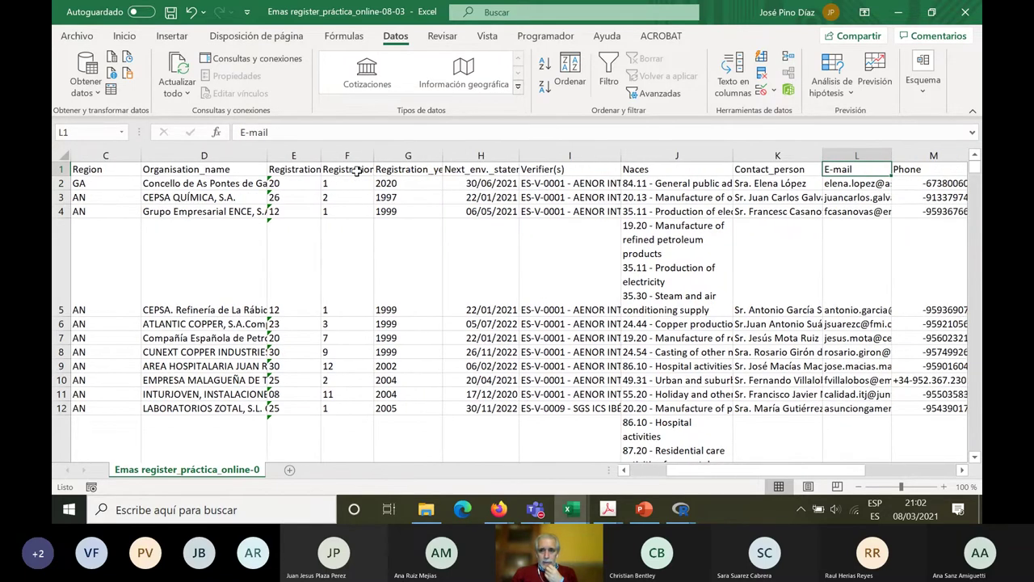
key("Right")
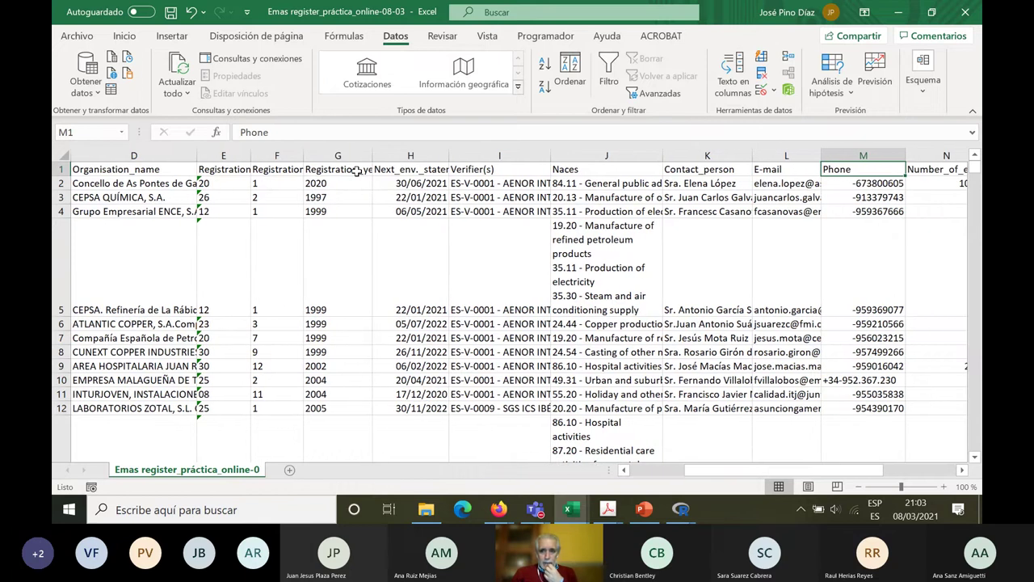
key("Left")
key("Left")
key("Left")
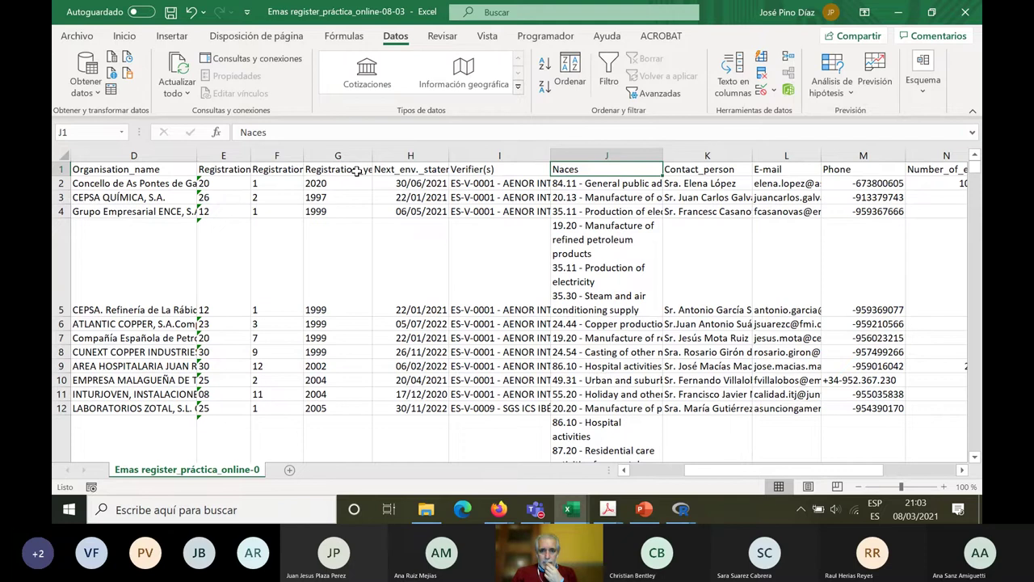
key("Right")
key("Right")
key("Right")
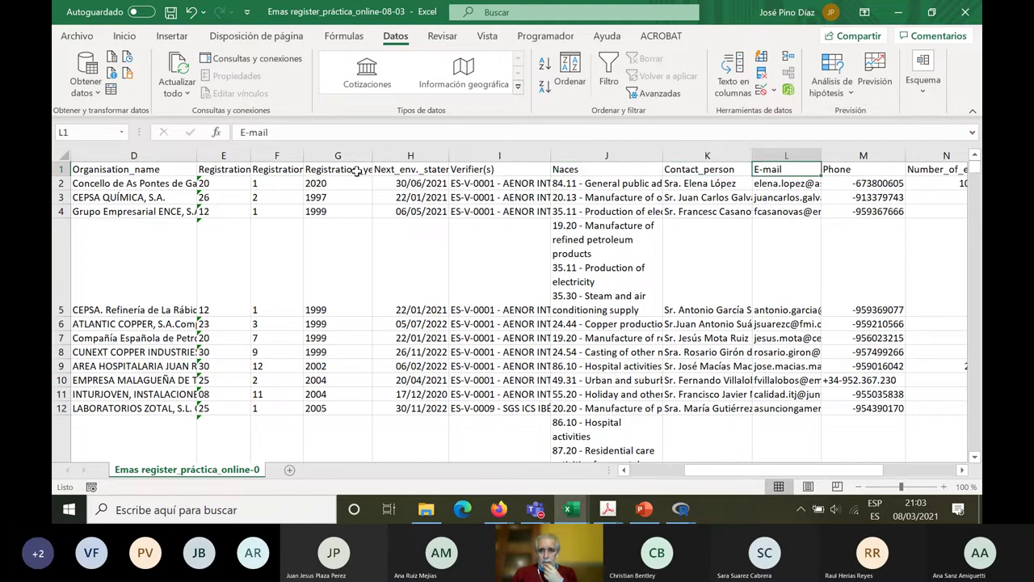
key("Right")
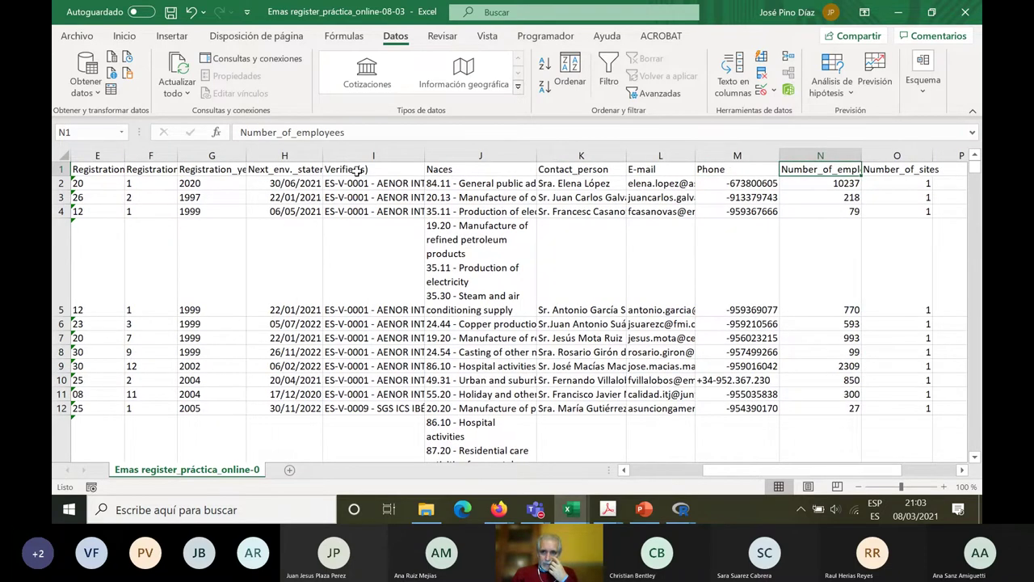
key("Right")
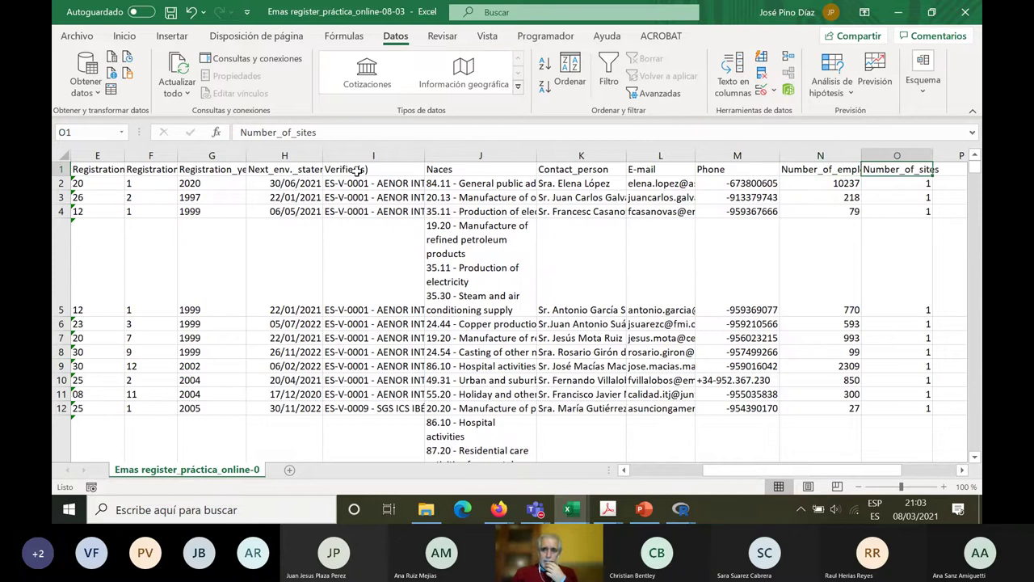
Return to the Country header at the start of the register and check the Region header
key("Left")
key("Left")
key("Left")
key("Left")
key("Left")
key("Left")
key("Left")
key("Left")
key("Left")
key("Left")
key("Left")
key("Left")
key("Left")
key("Left")
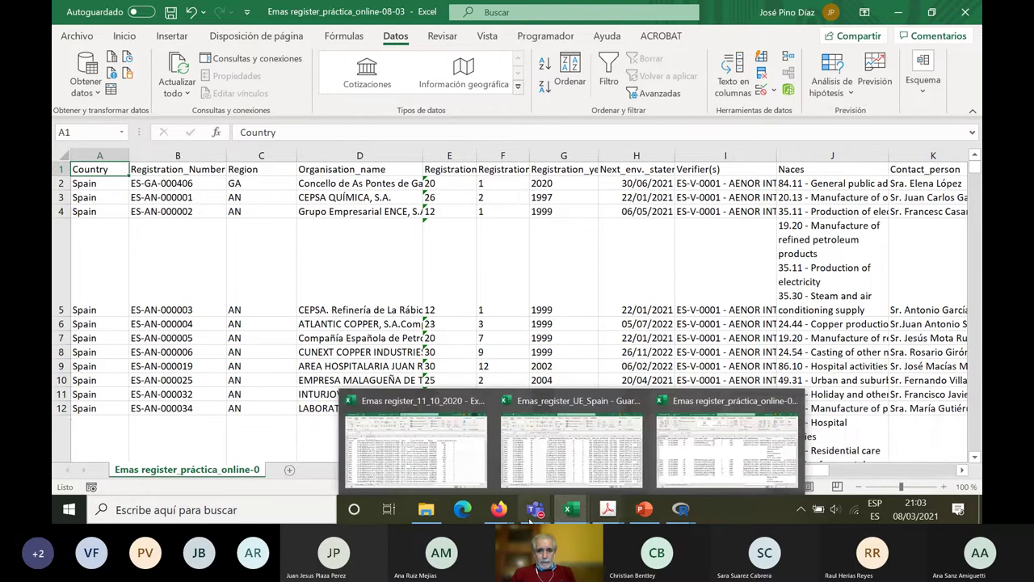
mouse_move(509, 510)
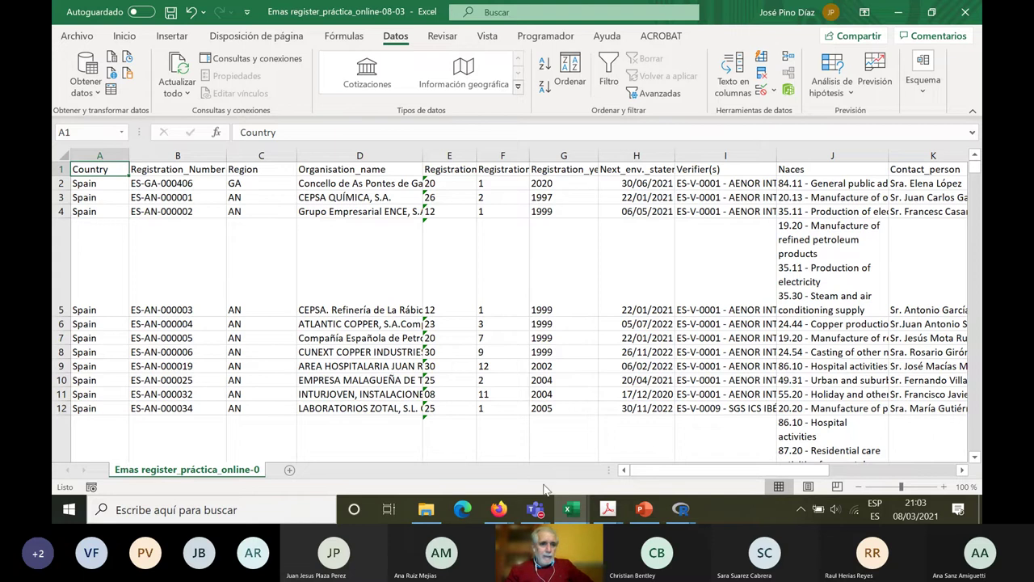
left_click(253, 169)
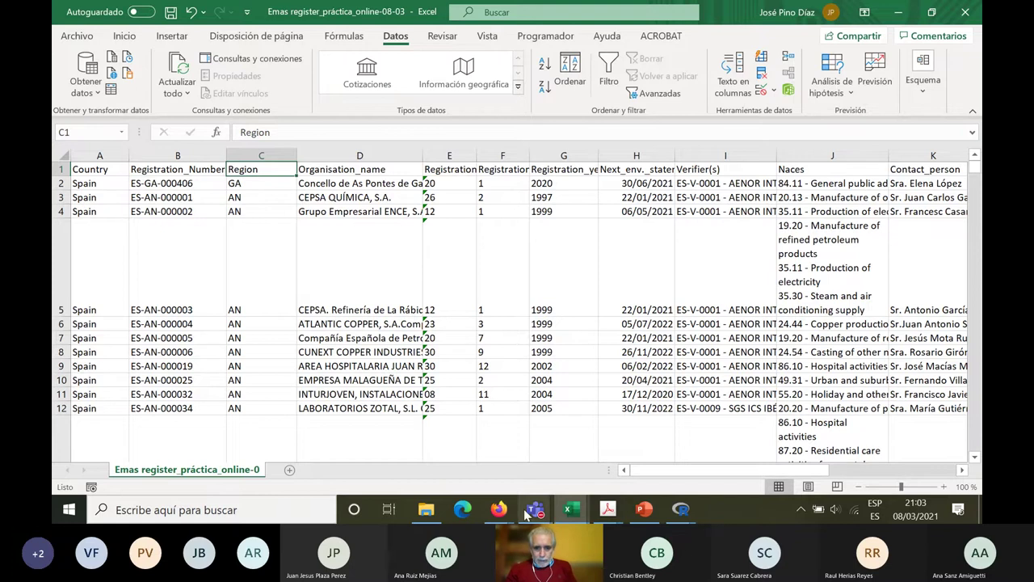
Switch to the course instructions page in Firefox and read items 4 and 5 about replacing blank spaces and the commas in NACE_codes
mouse_move(573, 515)
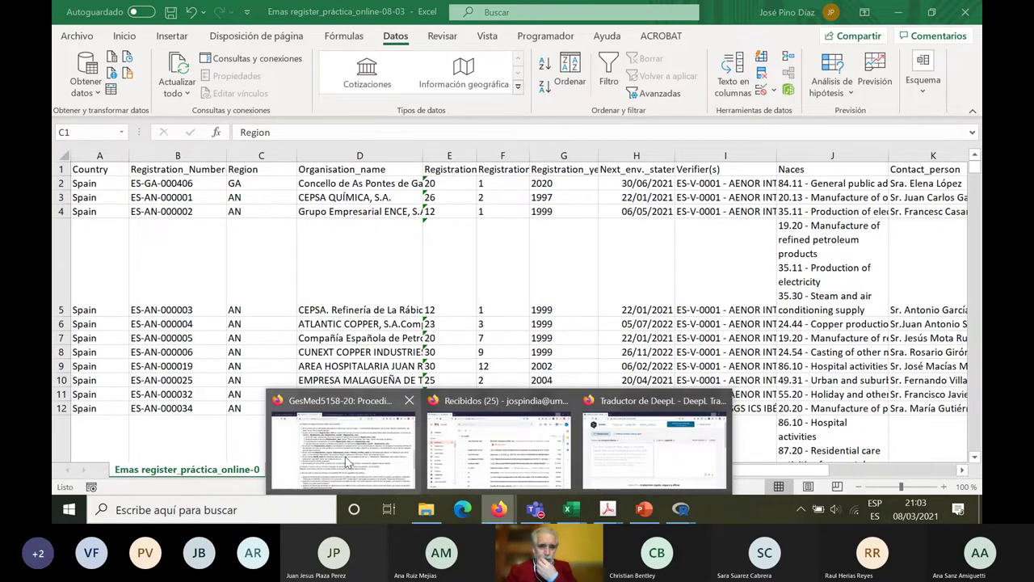
left_click(347, 462)
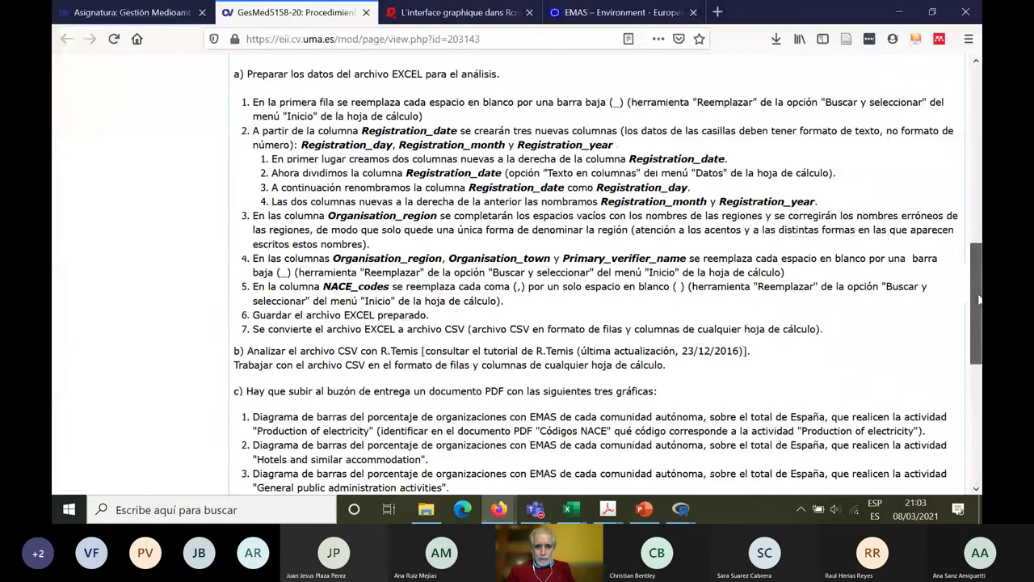
scroll(976, 335, "down", 3)
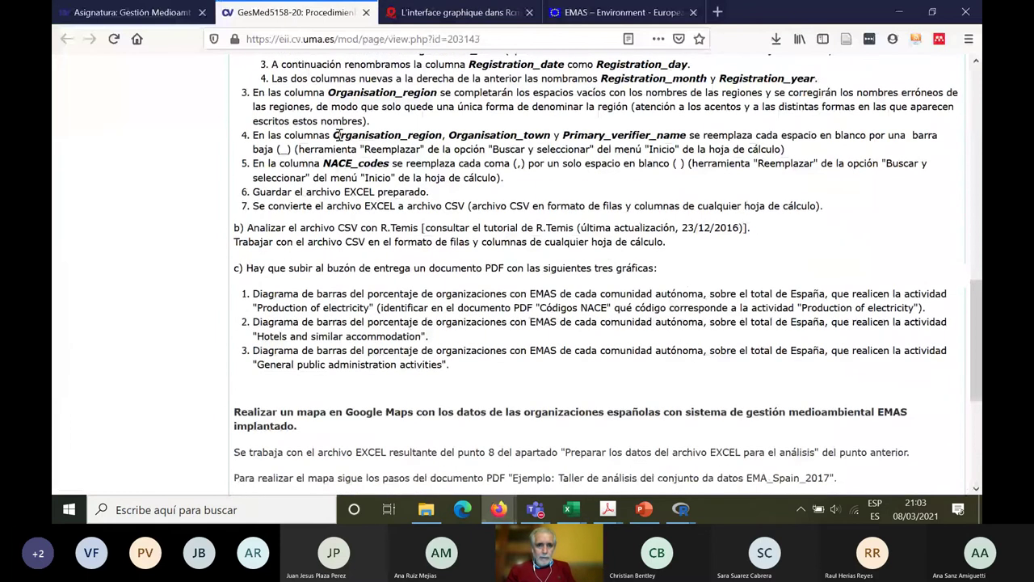
left_click_drag(334, 135, 552, 135)
left_click(451, 135)
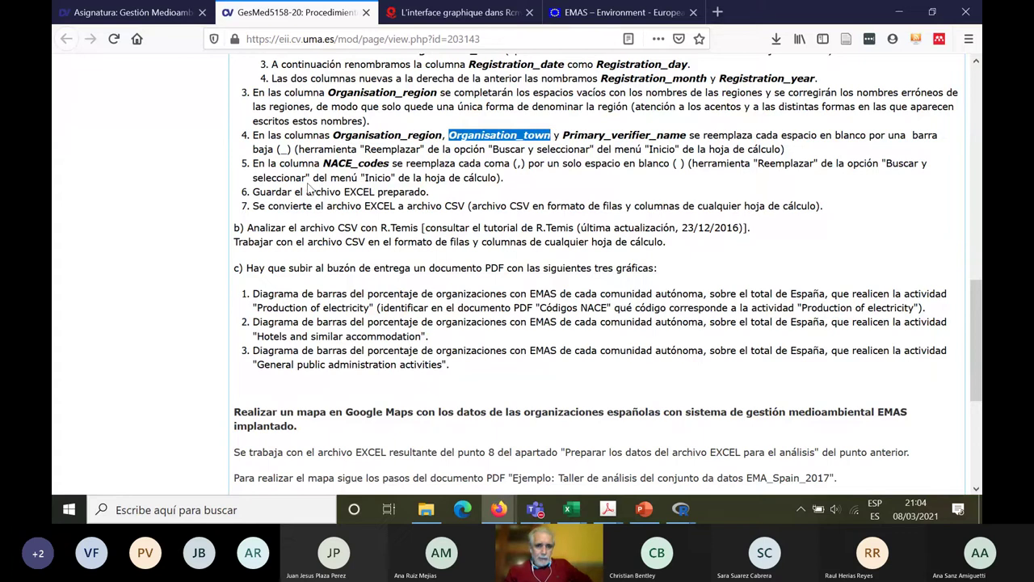
left_click_drag(257, 164, 317, 164)
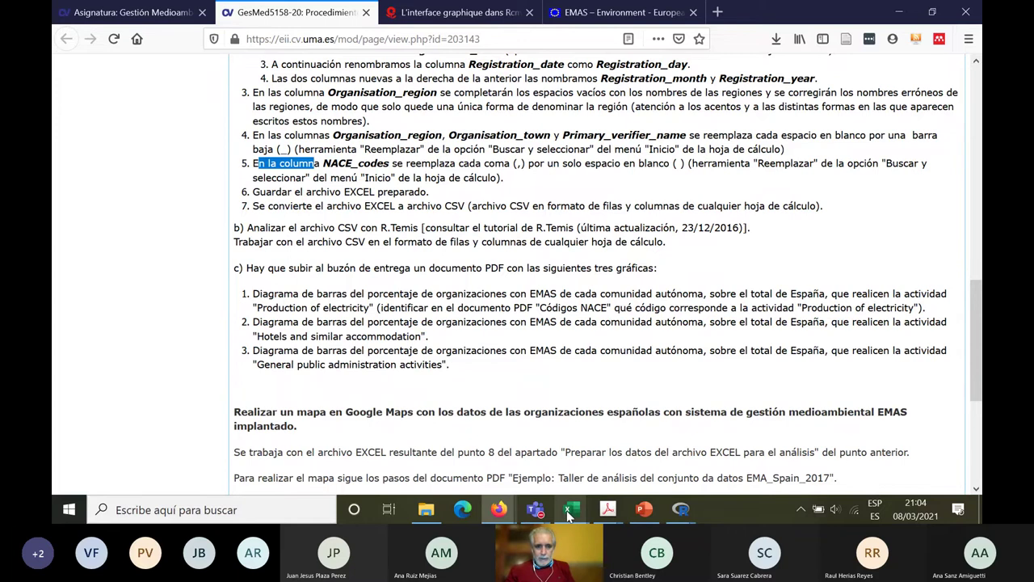
Return to the EMAS register in Excel and inspect the Naces header and the full text of its first entry
mouse_move(568, 516)
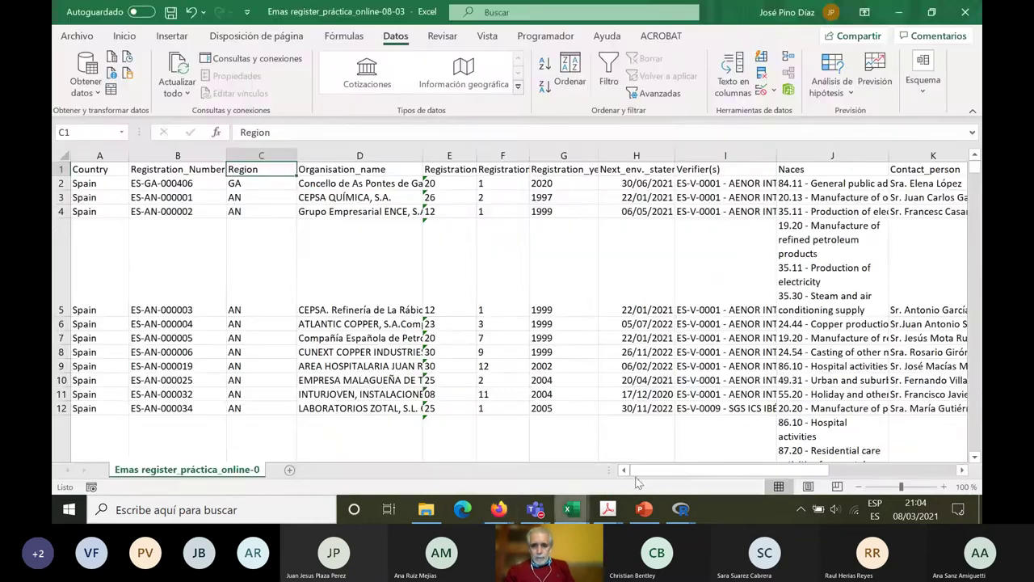
left_click(726, 462)
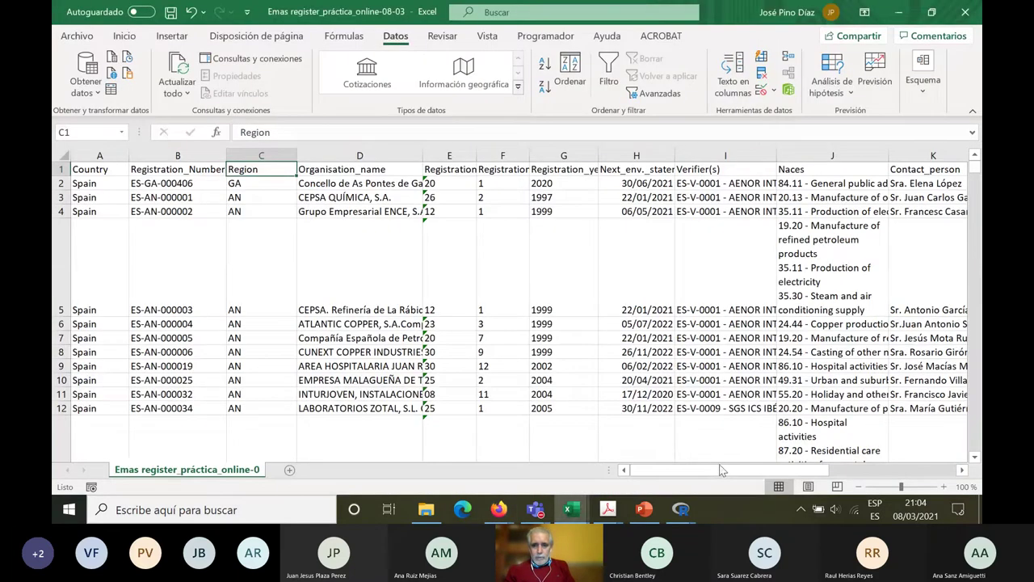
left_click_drag(721, 470, 830, 471)
left_click(412, 169)
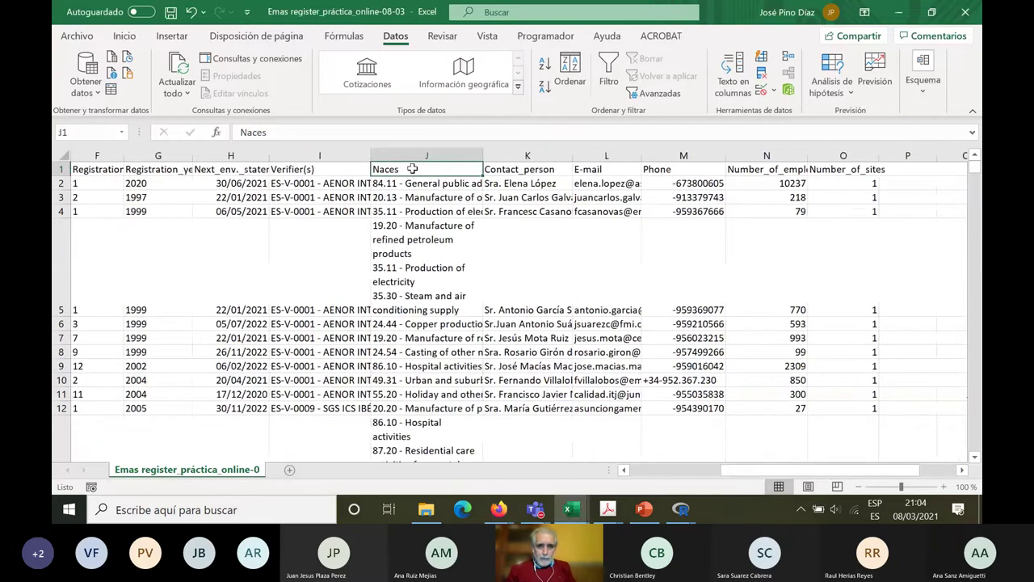
key("Down")
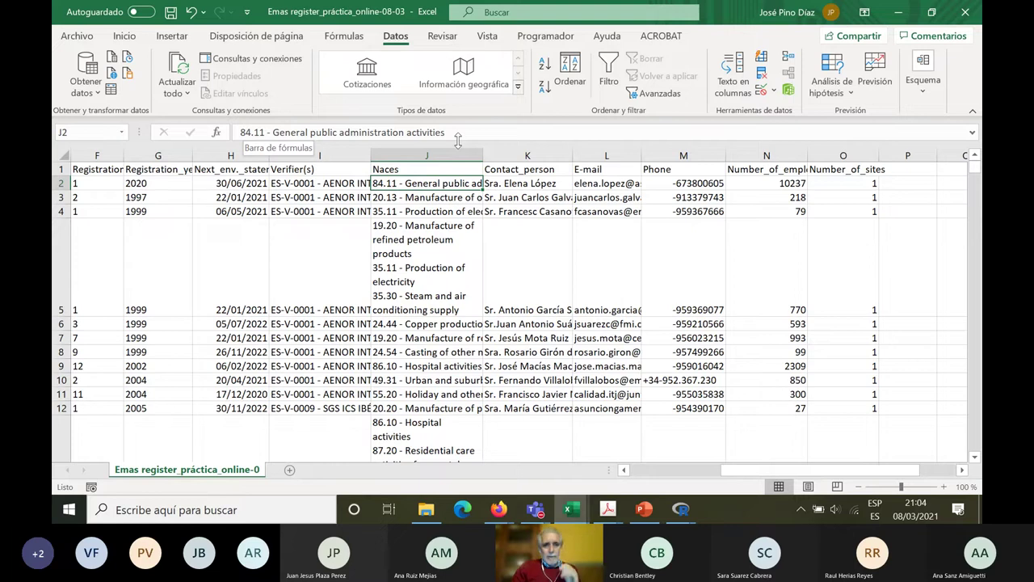
Insert an empty column between Naces and Contact_person
left_click(511, 156)
right_click(512, 156)
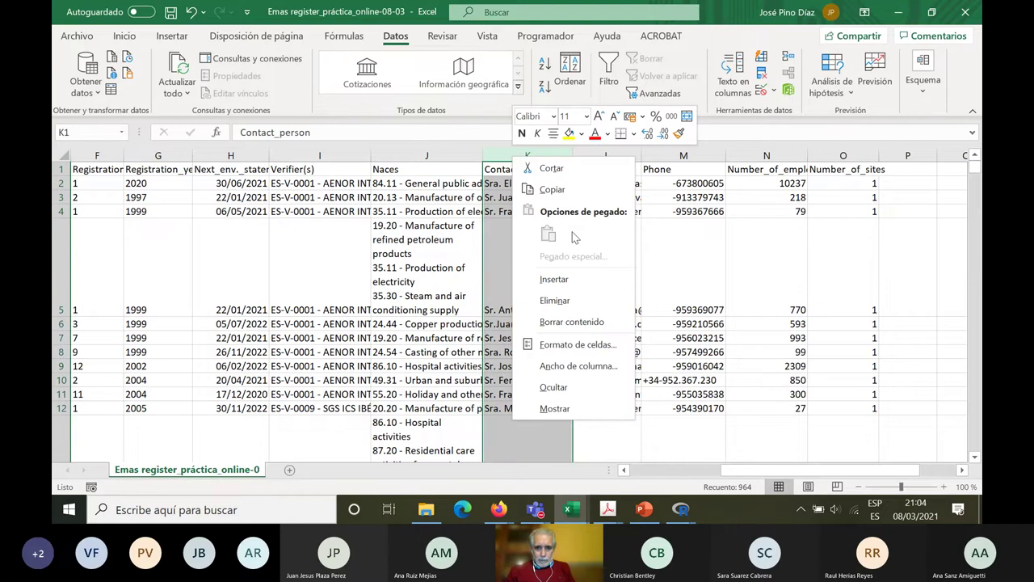
left_click(563, 286)
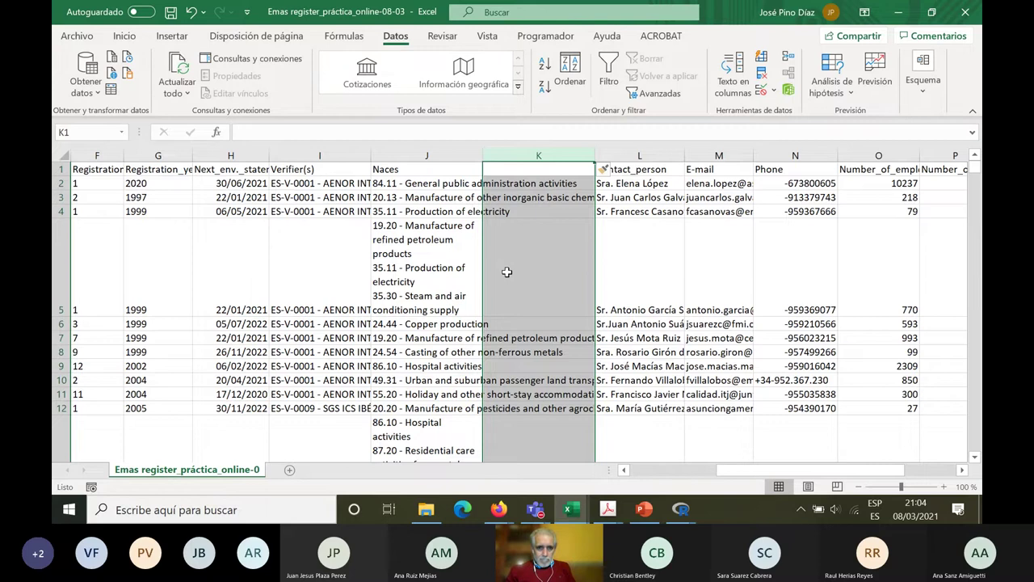
Start a Find and Replace on the whole Naces column and clear the leftover underscore from the replacement text
left_click(427, 169)
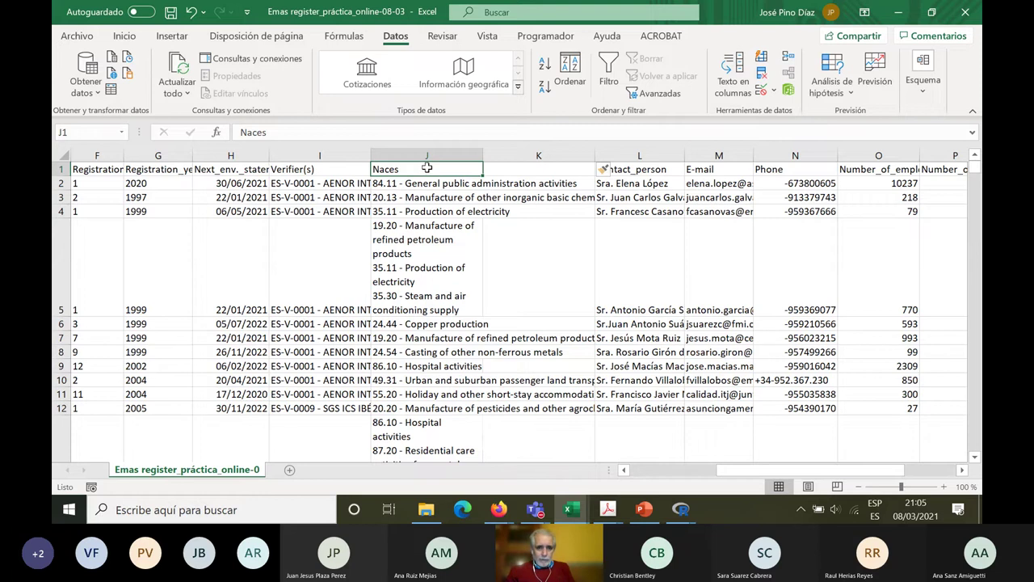
left_click(427, 154)
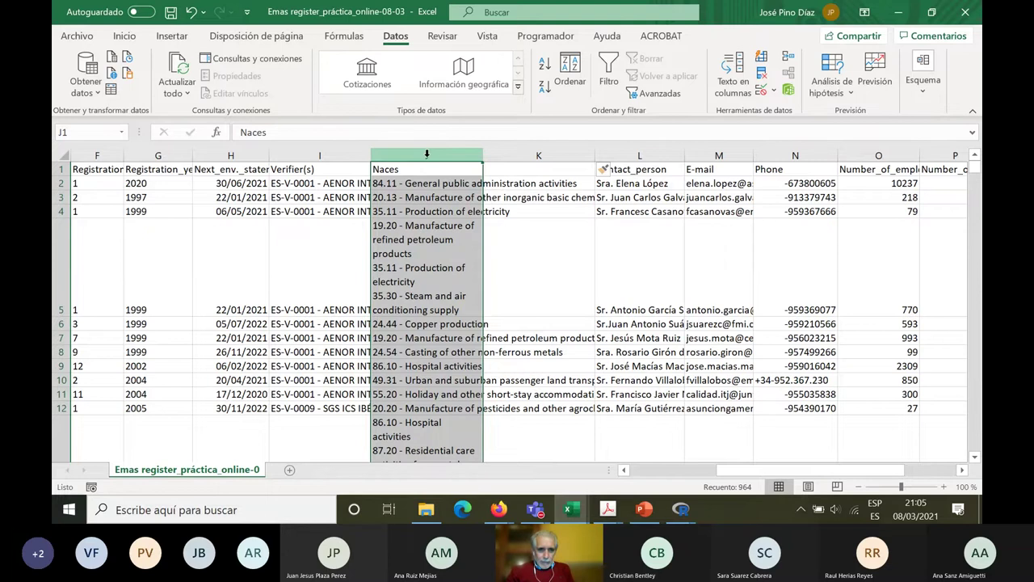
left_click(123, 36)
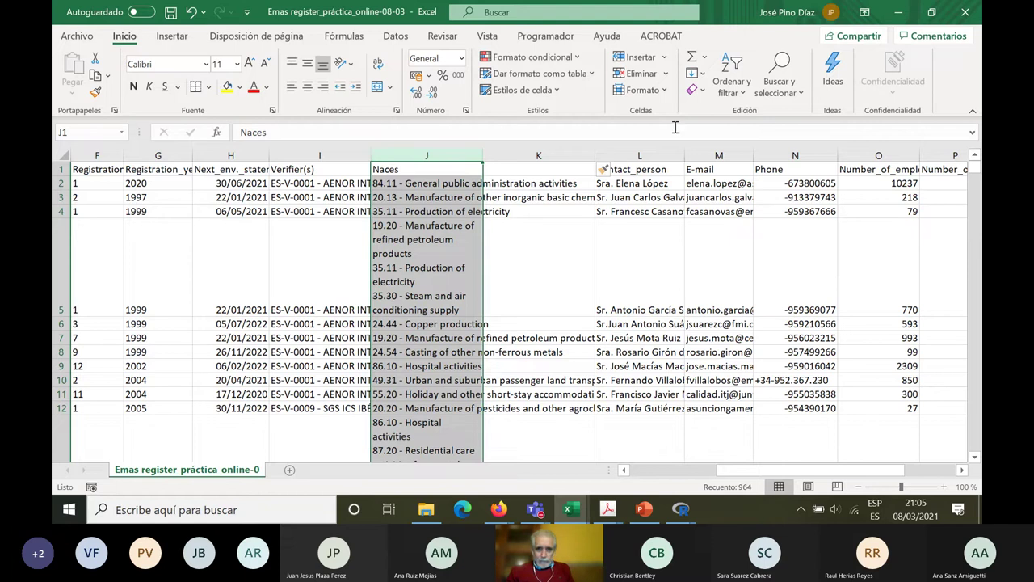
left_click(778, 94)
left_click(805, 135)
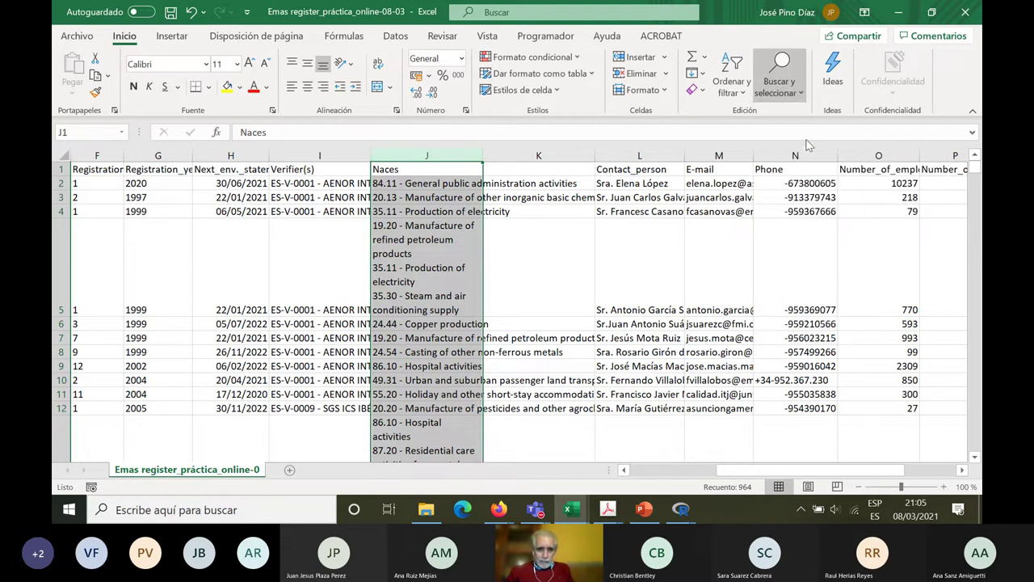
left_click_drag(442, 324, 798, 101)
left_click(649, 146)
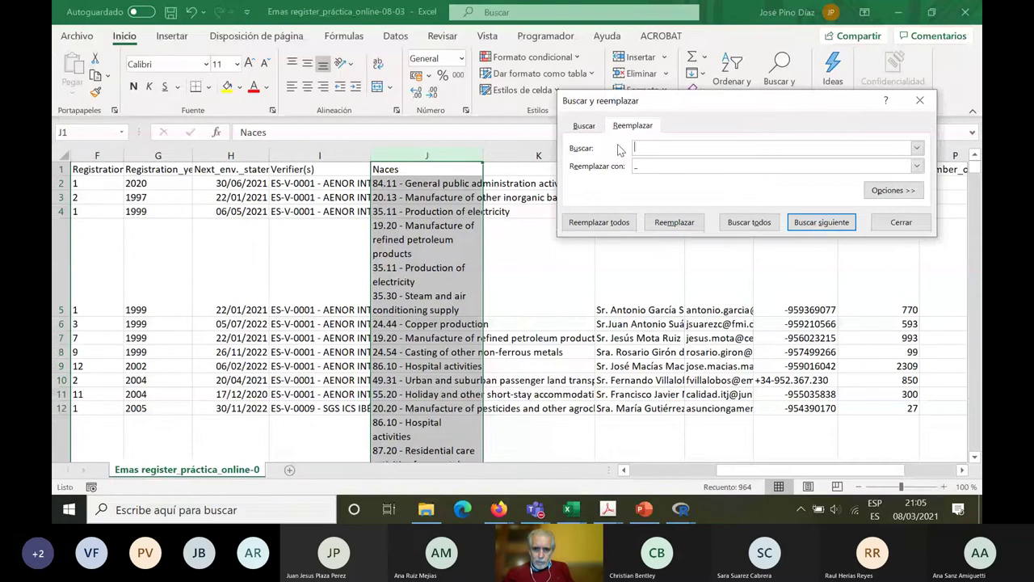
left_click(652, 167)
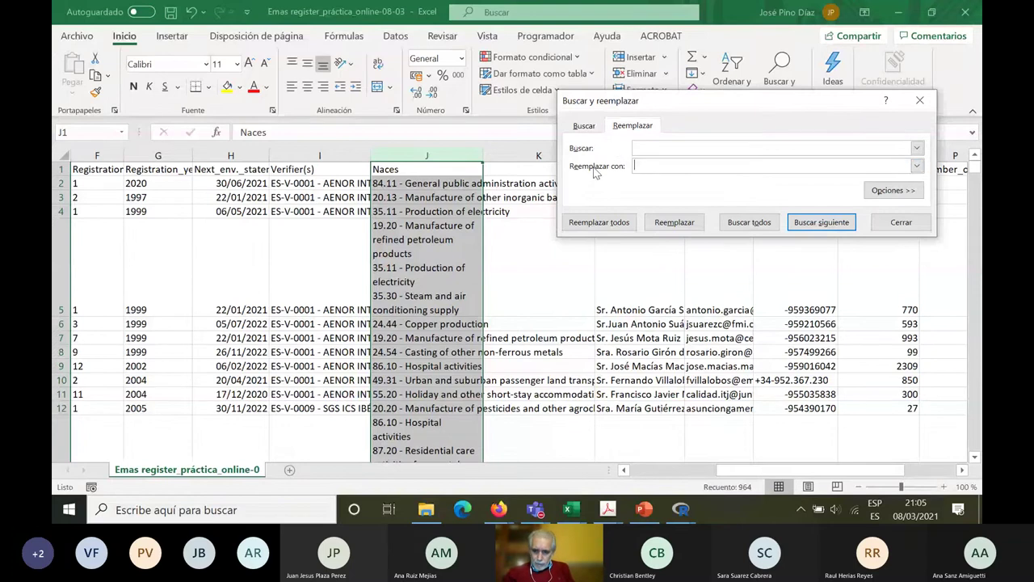
left_click(658, 149)
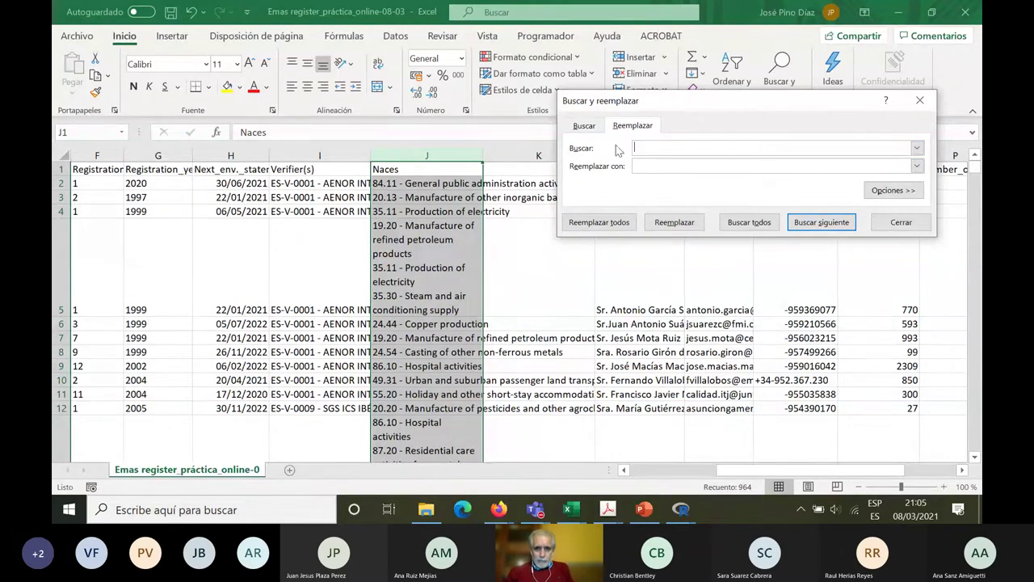
left_click(405, 191)
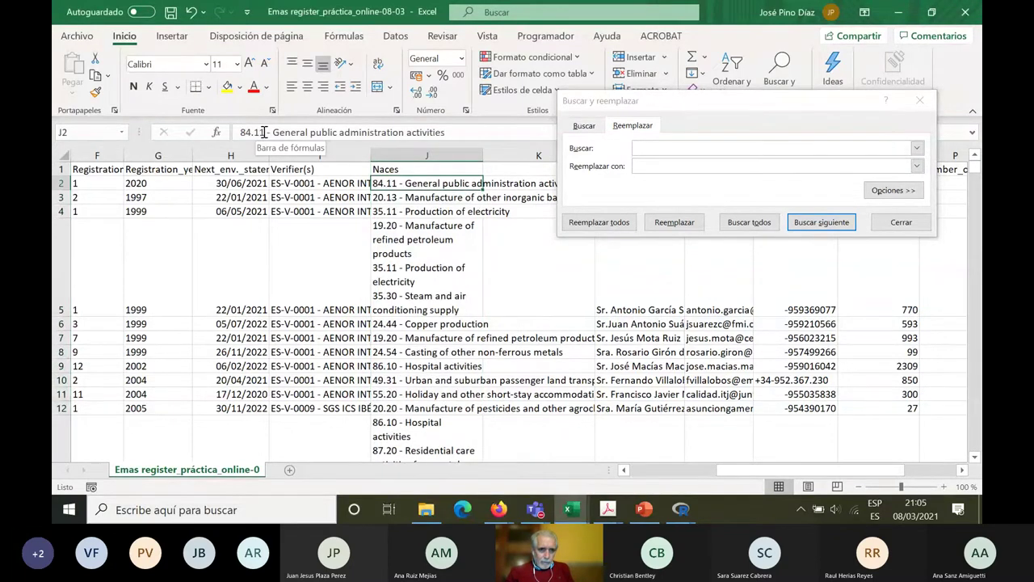
left_click(264, 132)
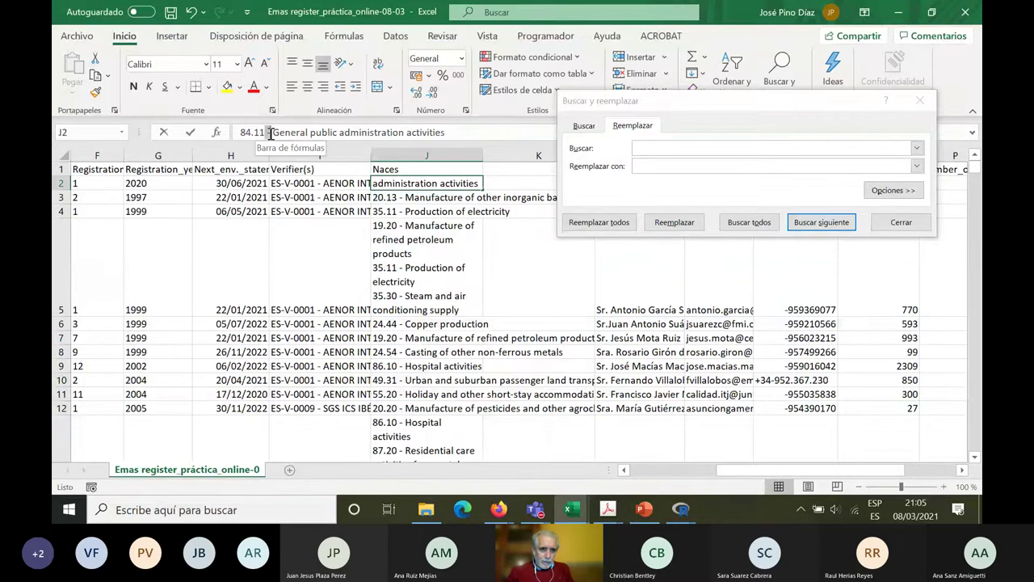
left_click_drag(271, 134, 274, 135)
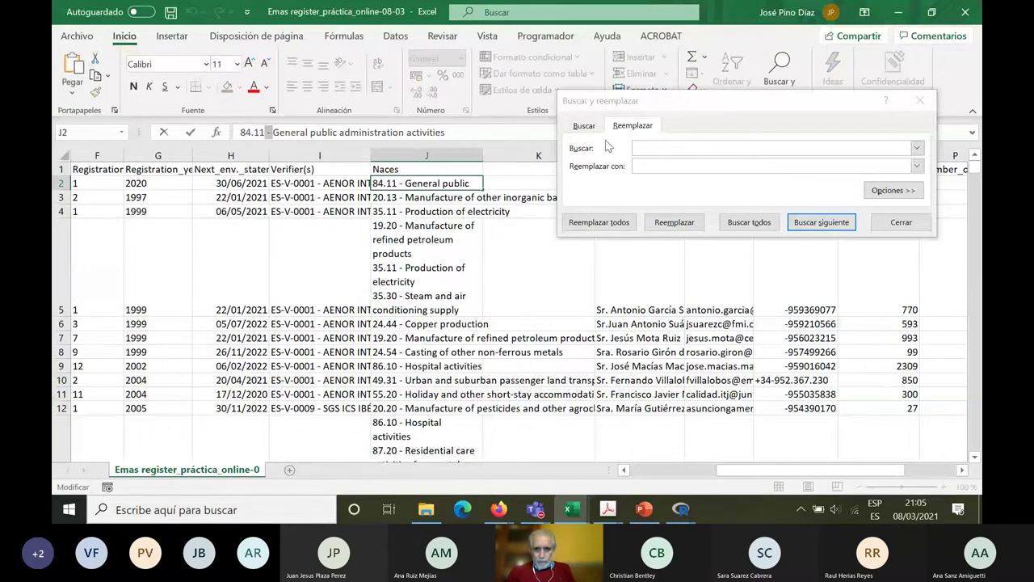
left_click(660, 148)
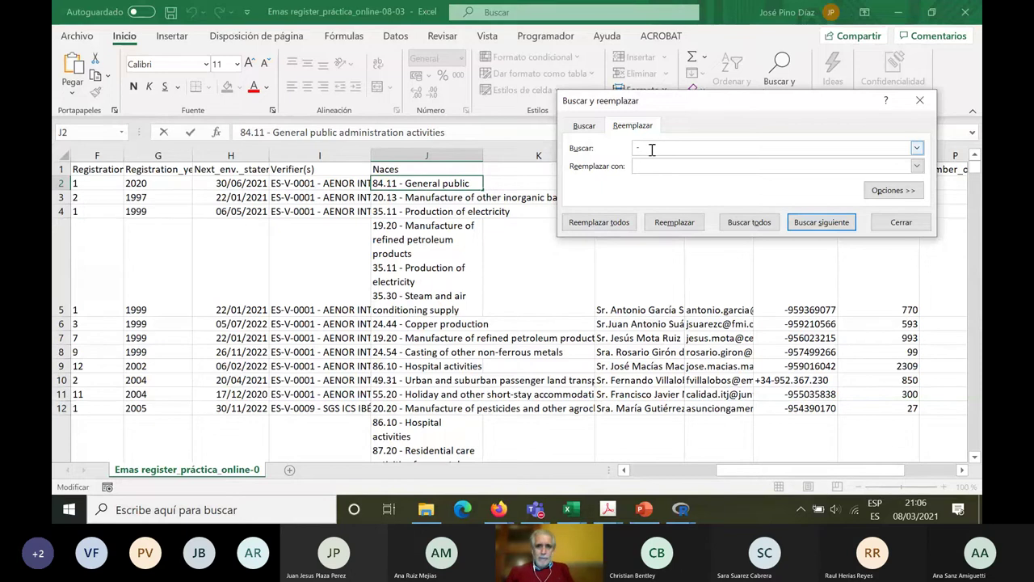
left_click_drag(652, 149, 622, 152)
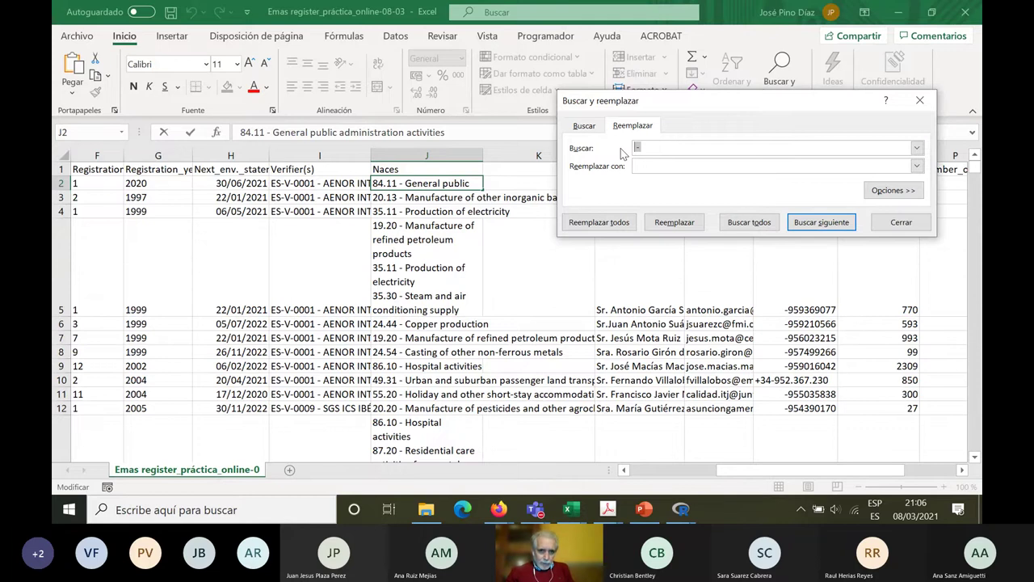
left_click(646, 166)
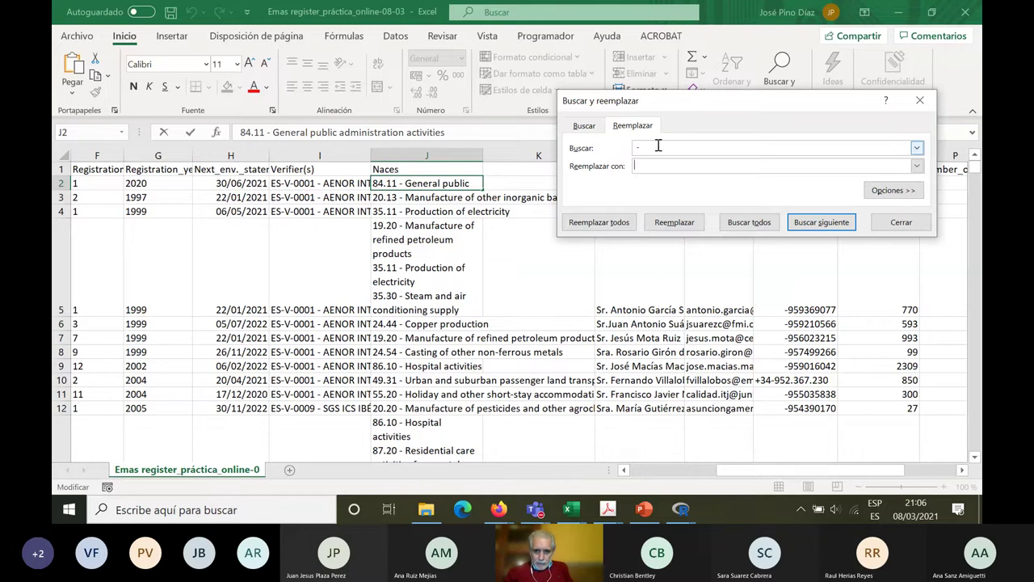
left_click(436, 154)
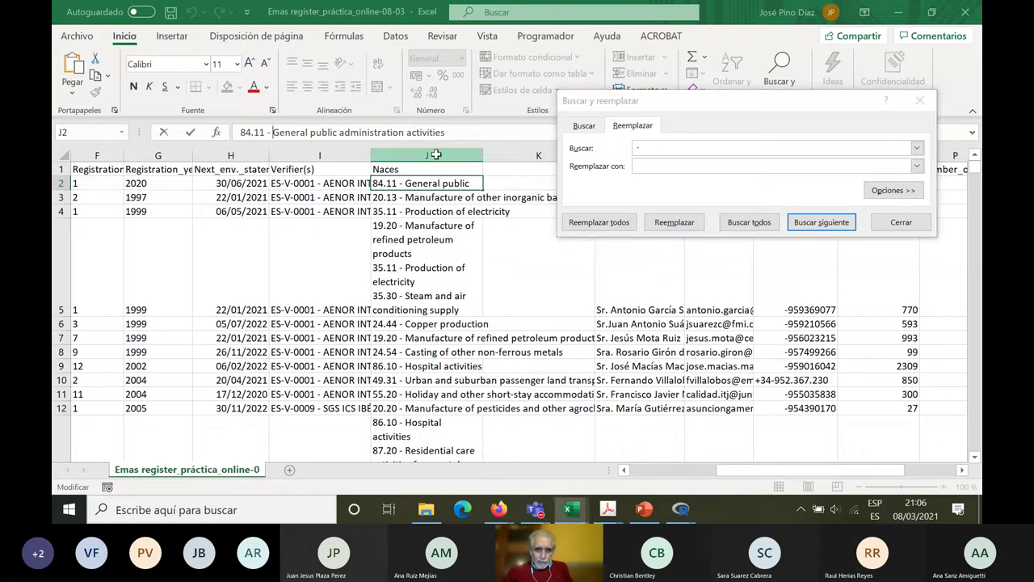
left_click(436, 154)
left_click(653, 148)
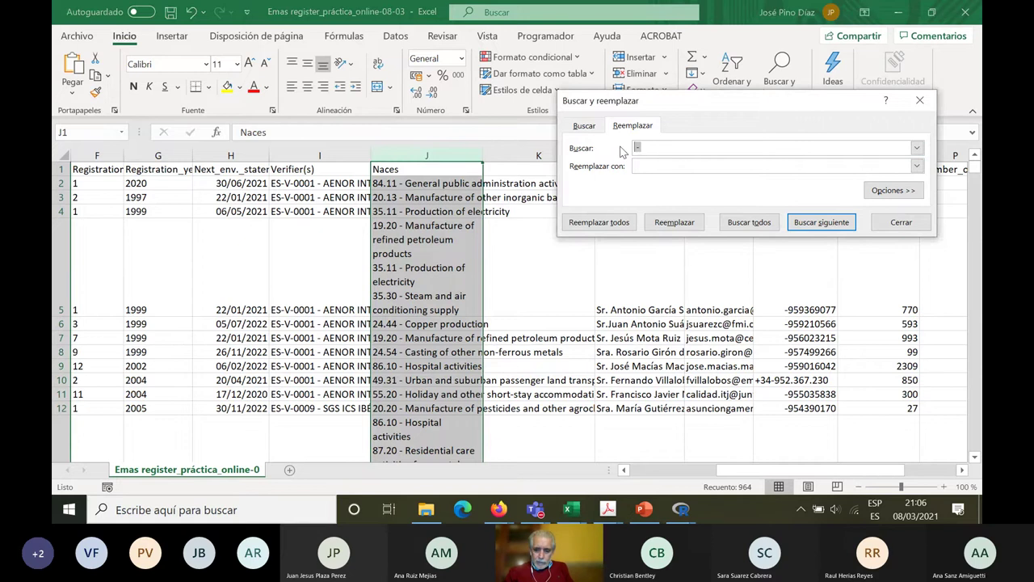
key("Delete")
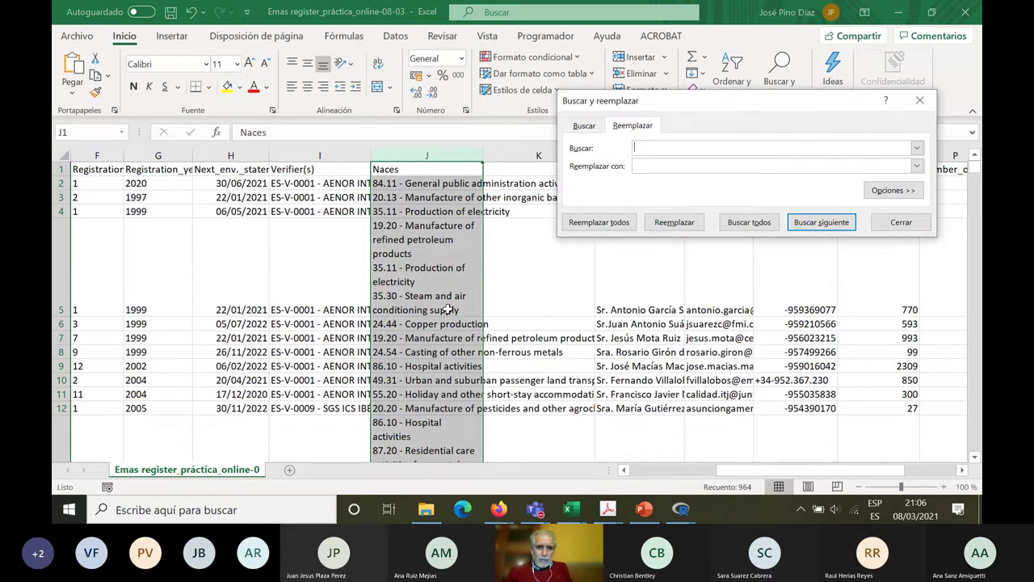
Replace every blank space in the Naces column with an underscore
left_click(644, 164)
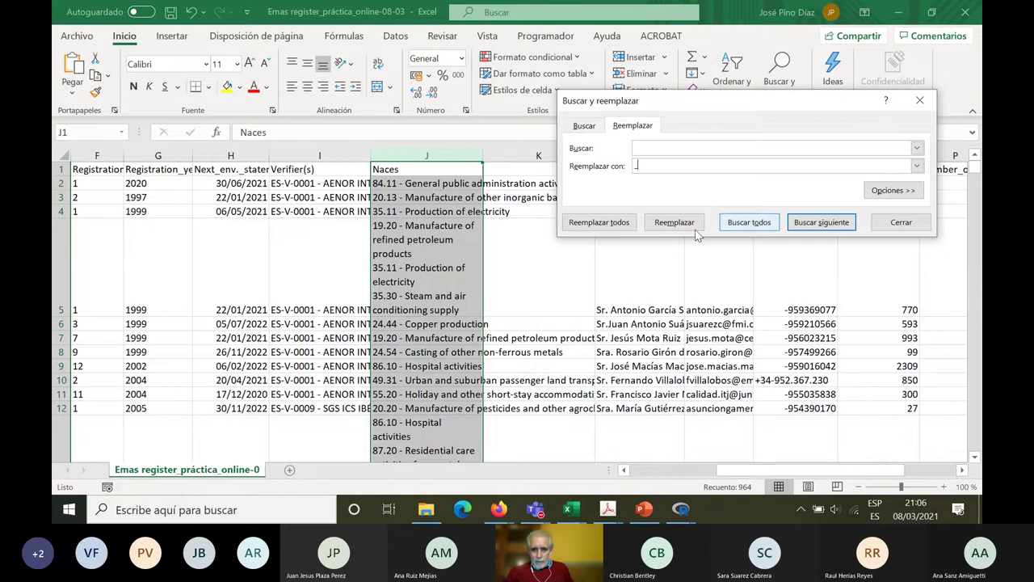
left_click(625, 224)
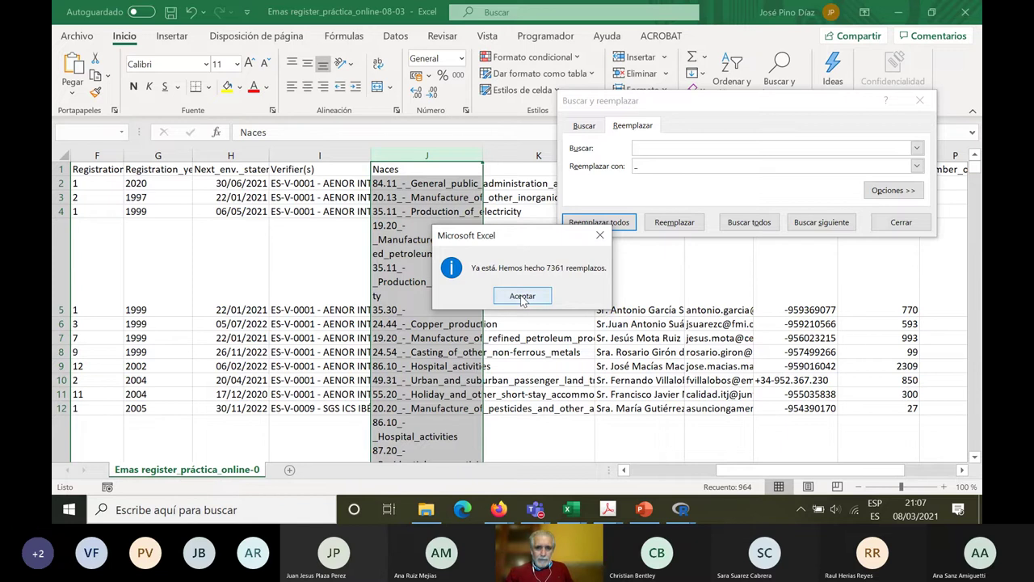
left_click(522, 296)
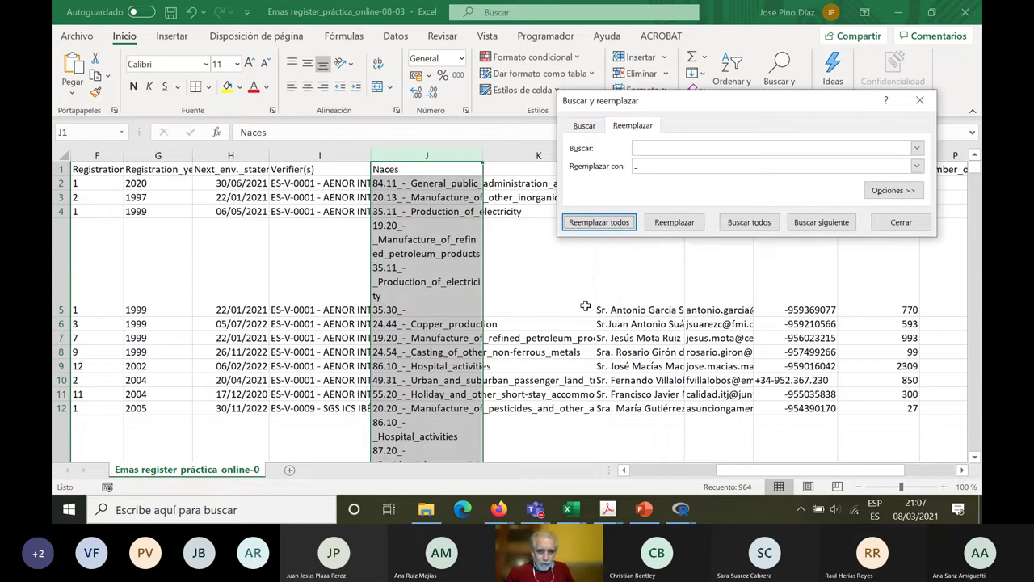
Examine the full text of the first Naces entry and the column's other entries after the underscore replacement
left_click(412, 186)
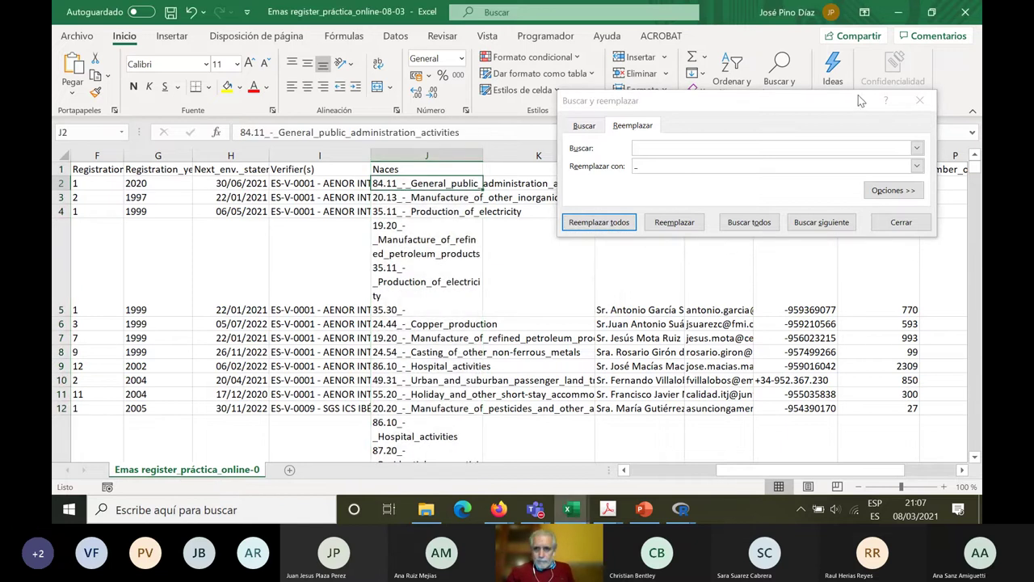
left_click_drag(860, 101, 906, 286)
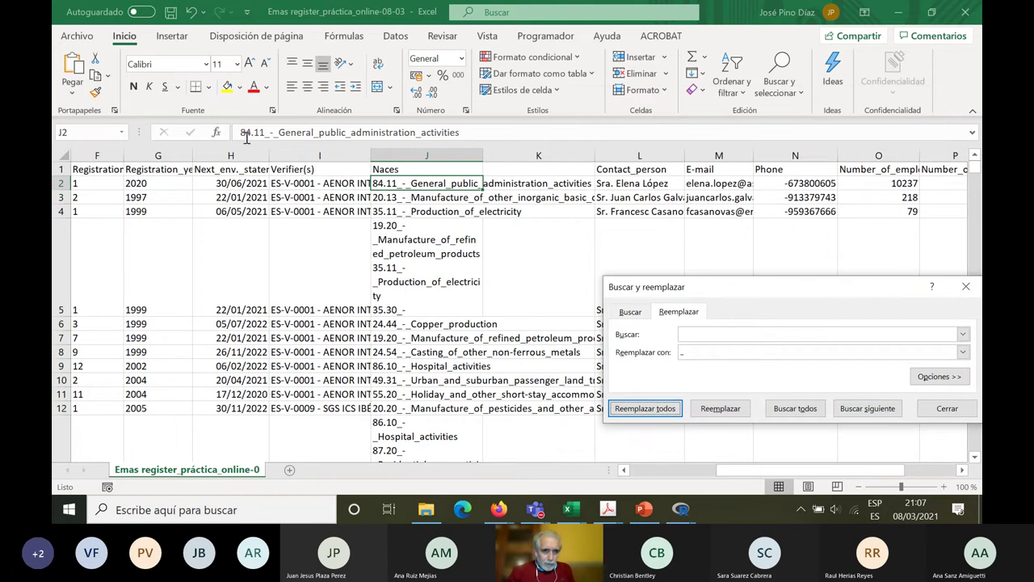
left_click_drag(241, 132, 466, 132)
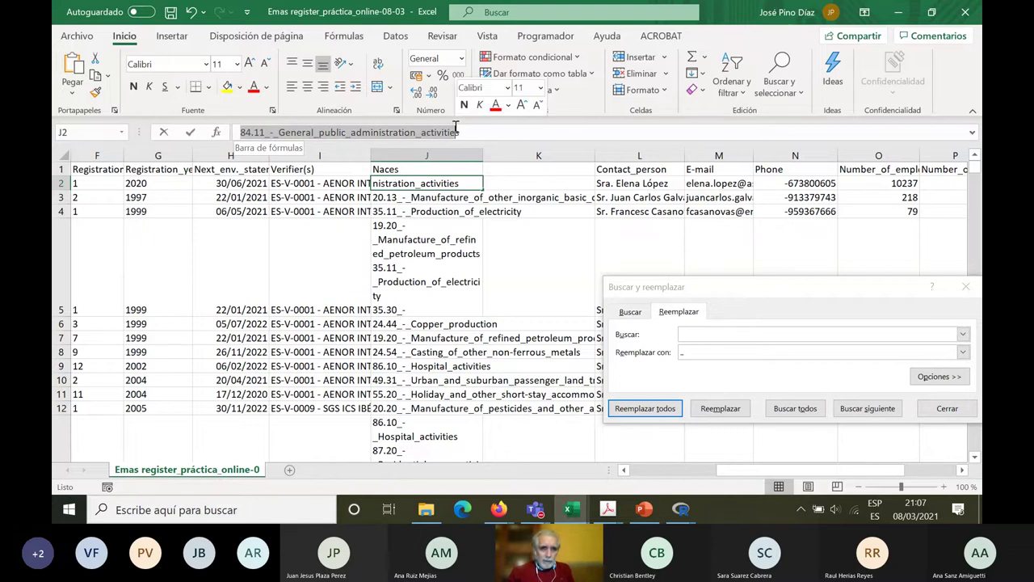
left_click(471, 131)
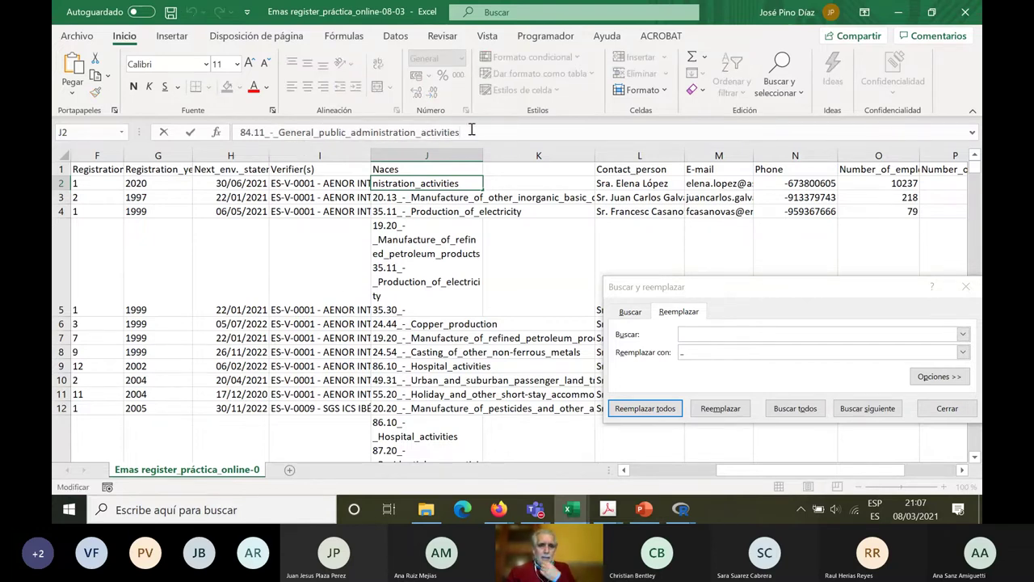
left_click_drag(719, 299, 644, 184)
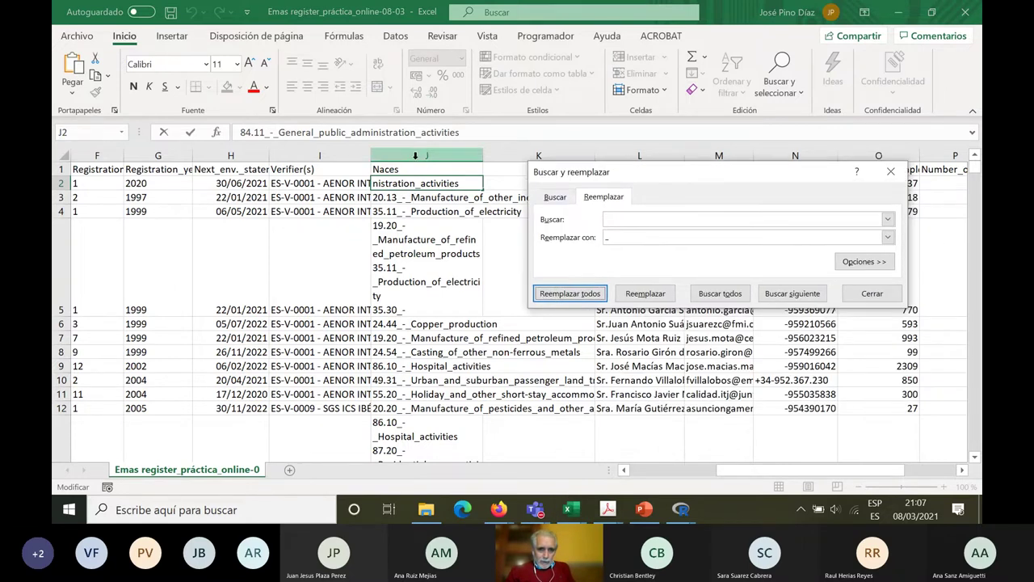
left_click(416, 155)
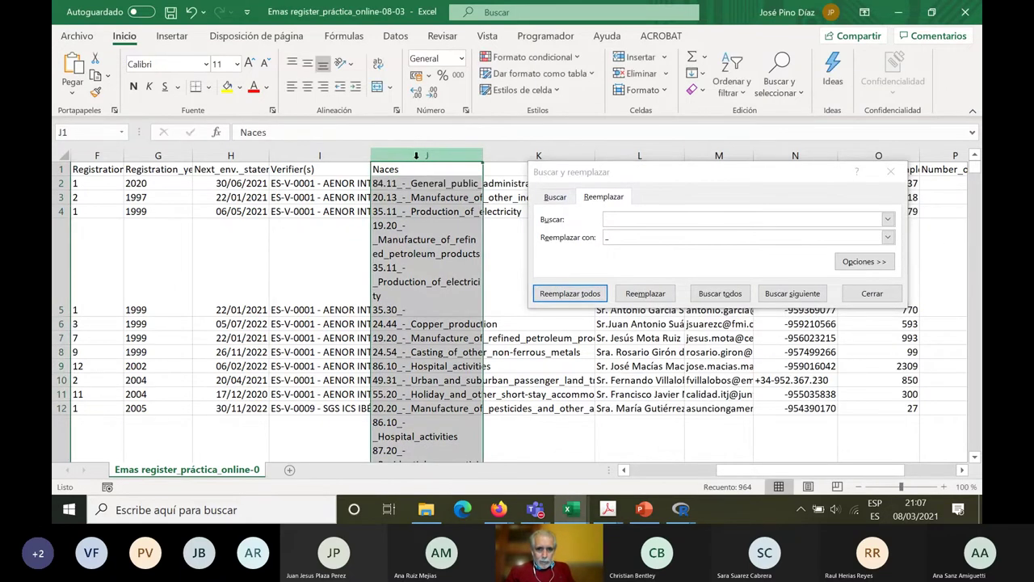
left_click(400, 186)
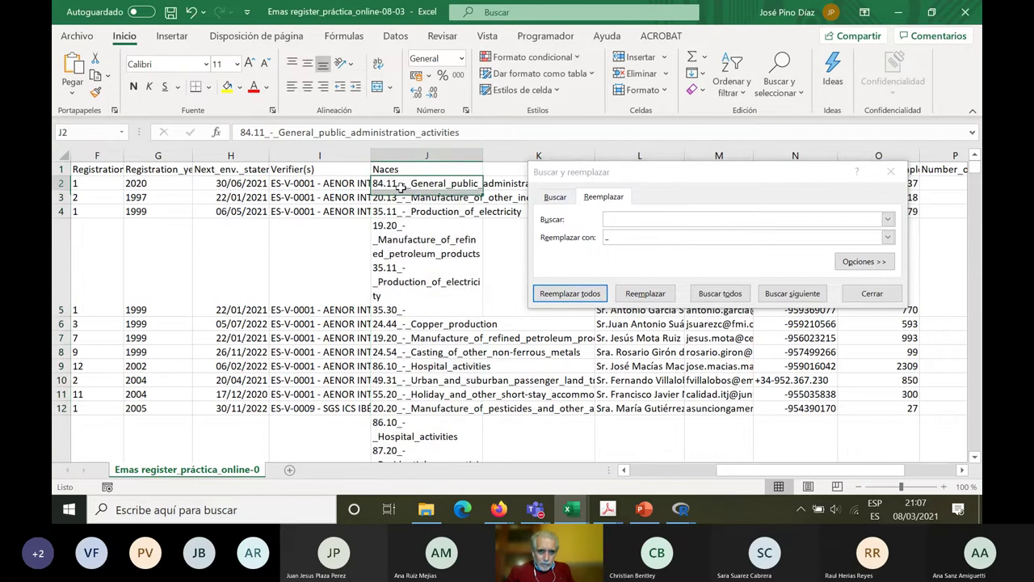
left_click(435, 215)
Replace every "_-_" separator in the Naces column with a single space, close Find and Replace, and check the first entry
left_click(416, 185)
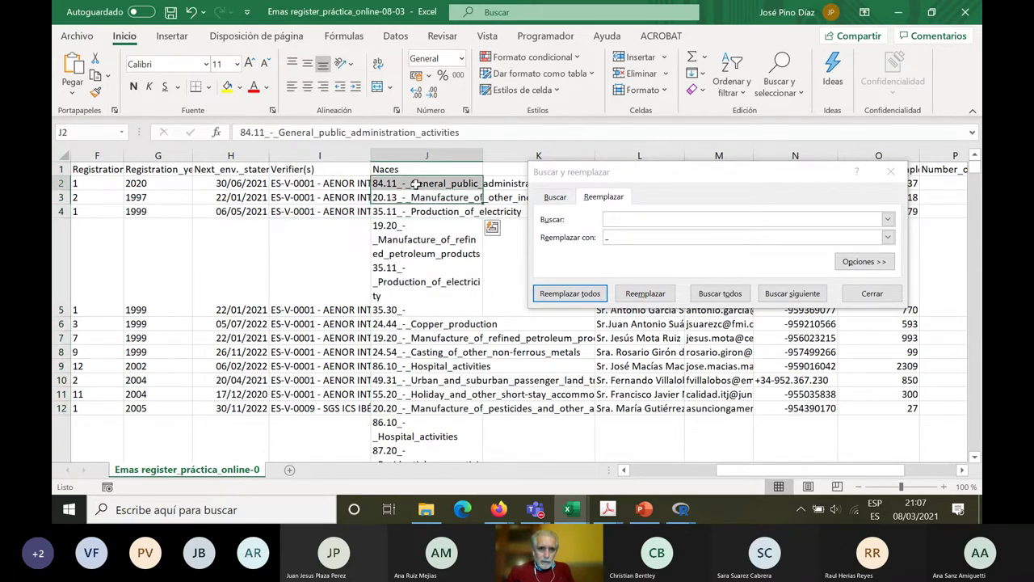
left_click(270, 132)
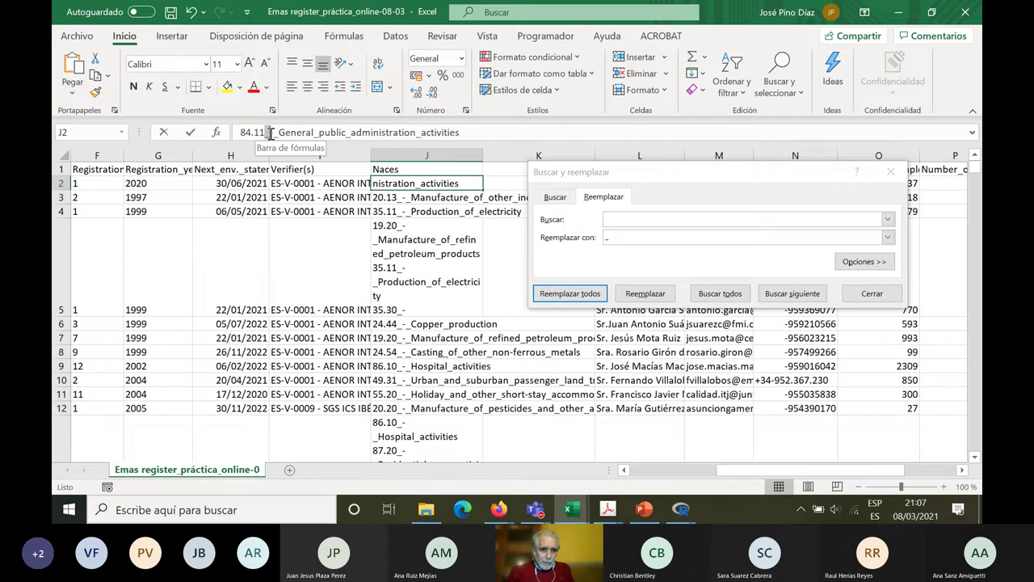
left_click_drag(266, 133, 276, 134)
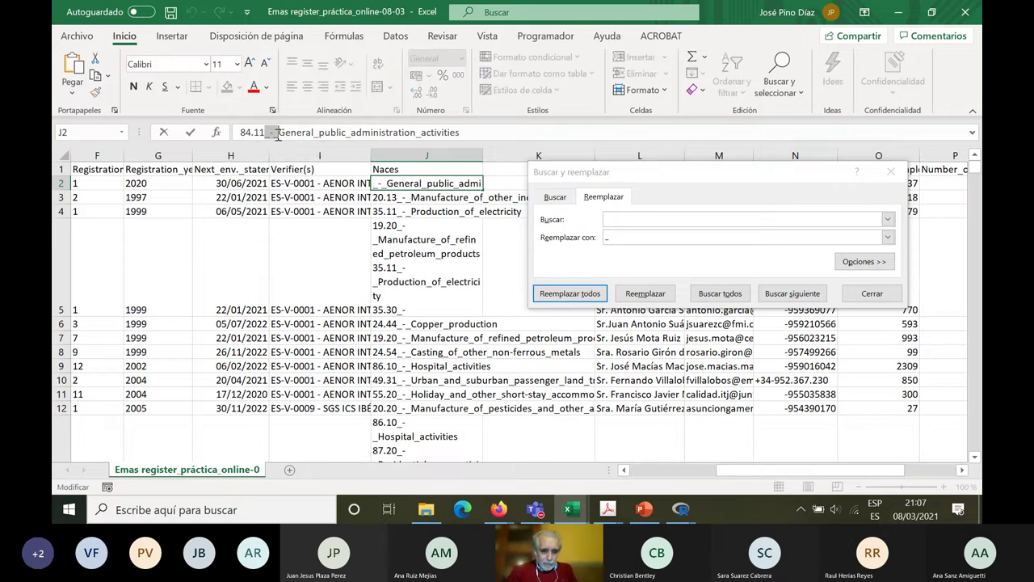
left_click(624, 218)
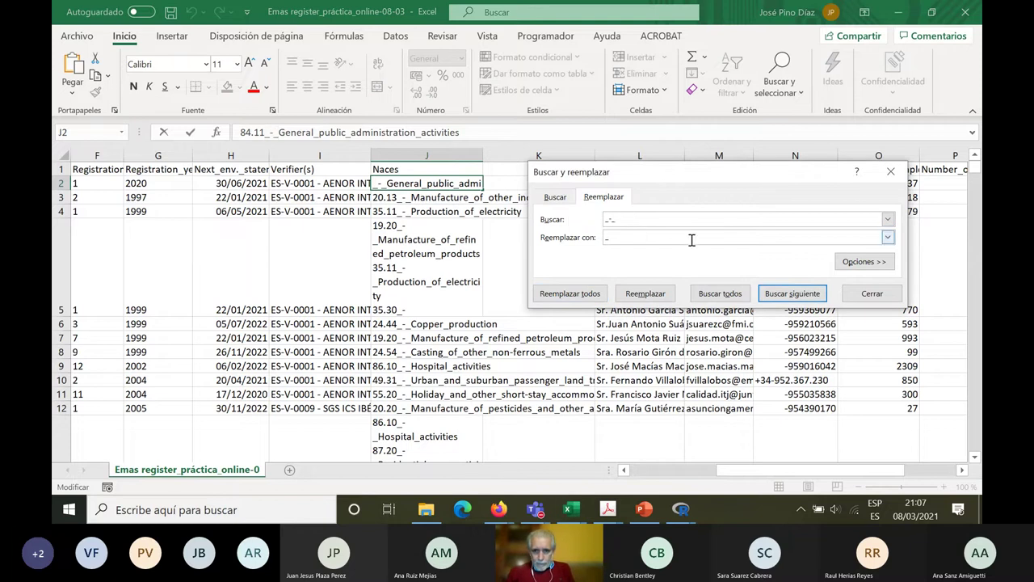
left_click_drag(619, 222, 594, 223)
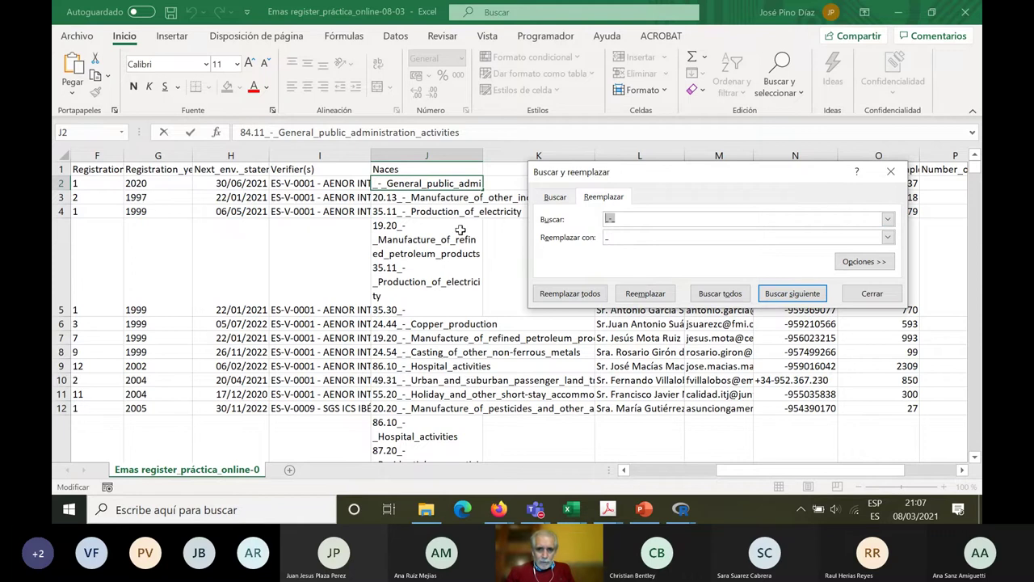
left_click(612, 236)
left_click(398, 153)
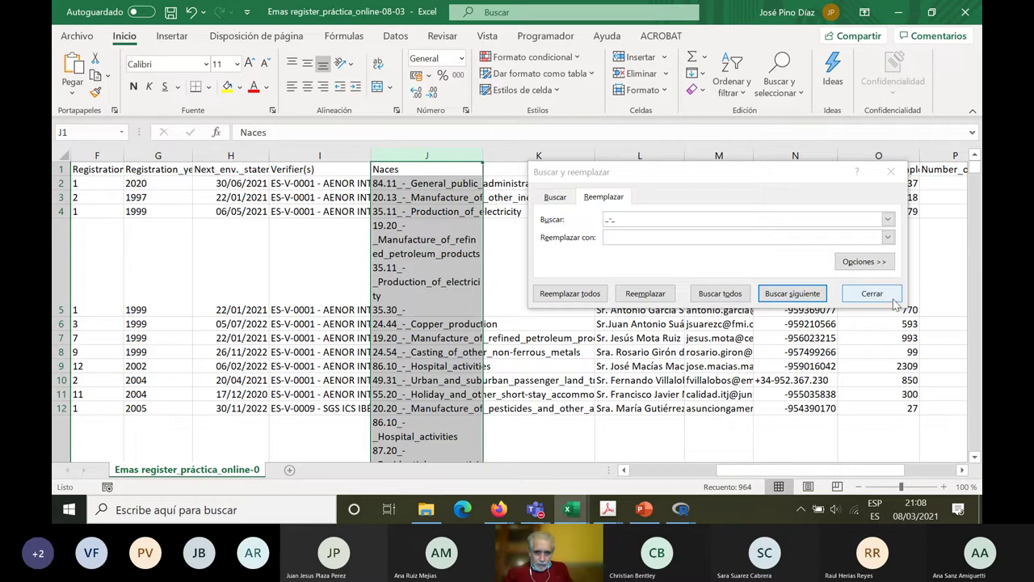
left_click(570, 294)
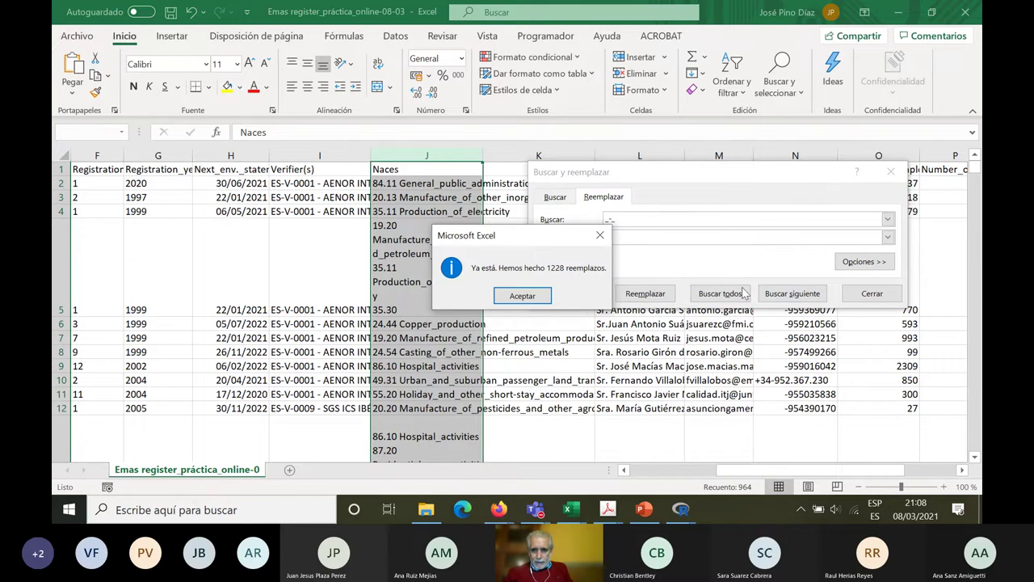
left_click(524, 296)
left_click(872, 293)
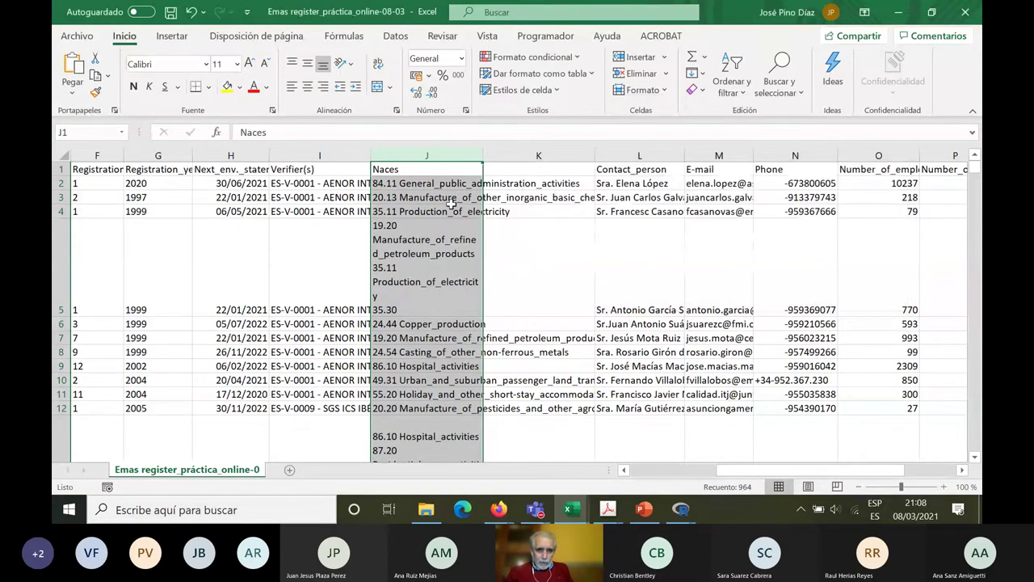
left_click(434, 184)
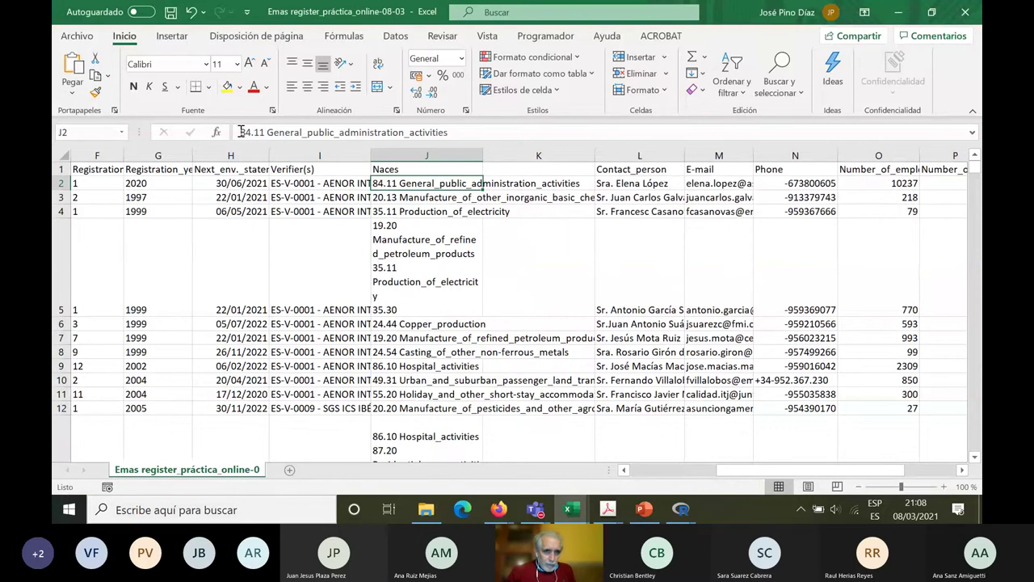
Examine the code and the underscored activity description as separate parts of the first Naces entry
left_click_drag(239, 131, 265, 131)
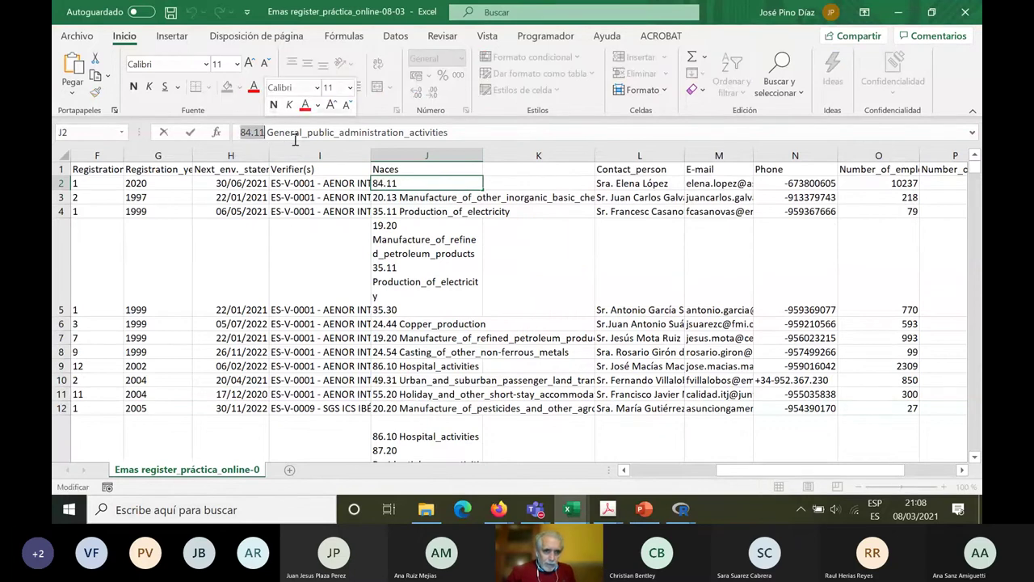
left_click(268, 134)
key("Delete")
type("G")
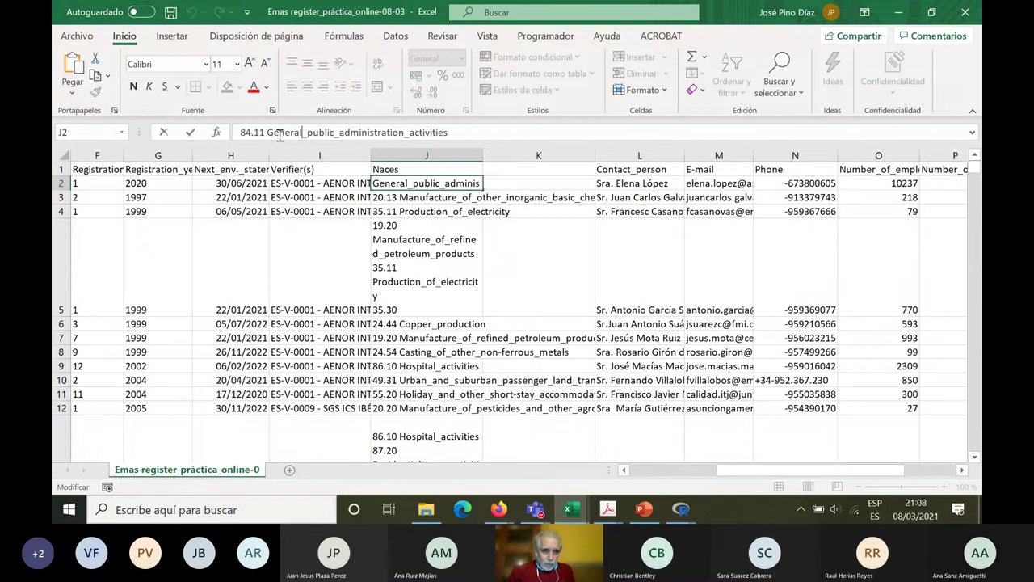
left_click_drag(267, 133, 475, 139)
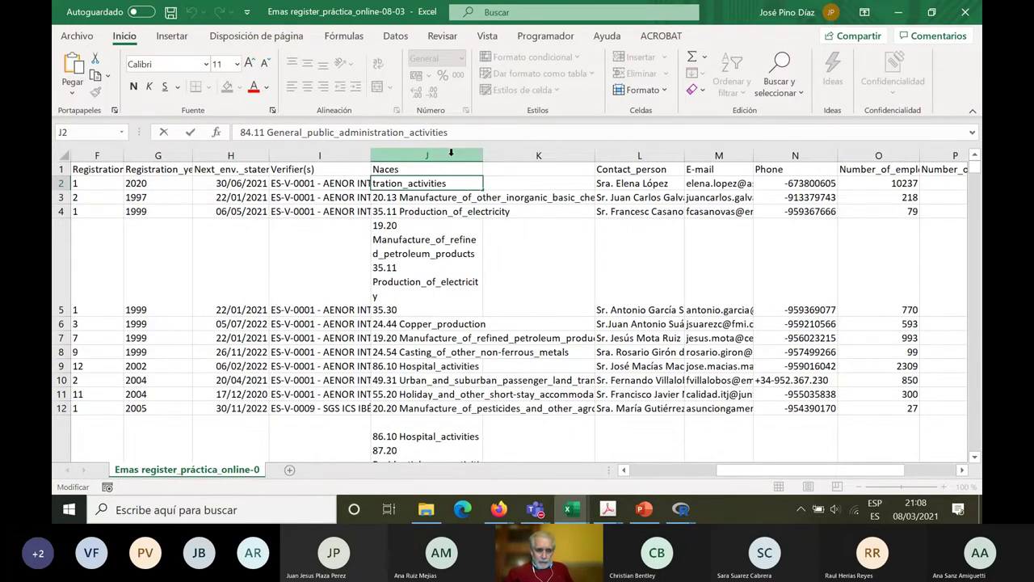
Select the whole Naces column and save the workbook
left_click(451, 151)
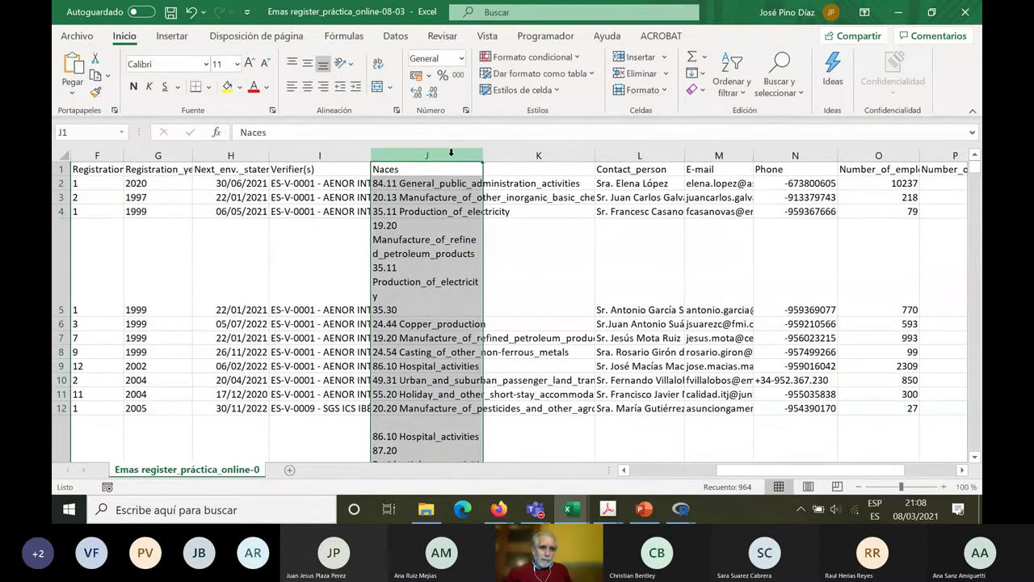
left_click(171, 13)
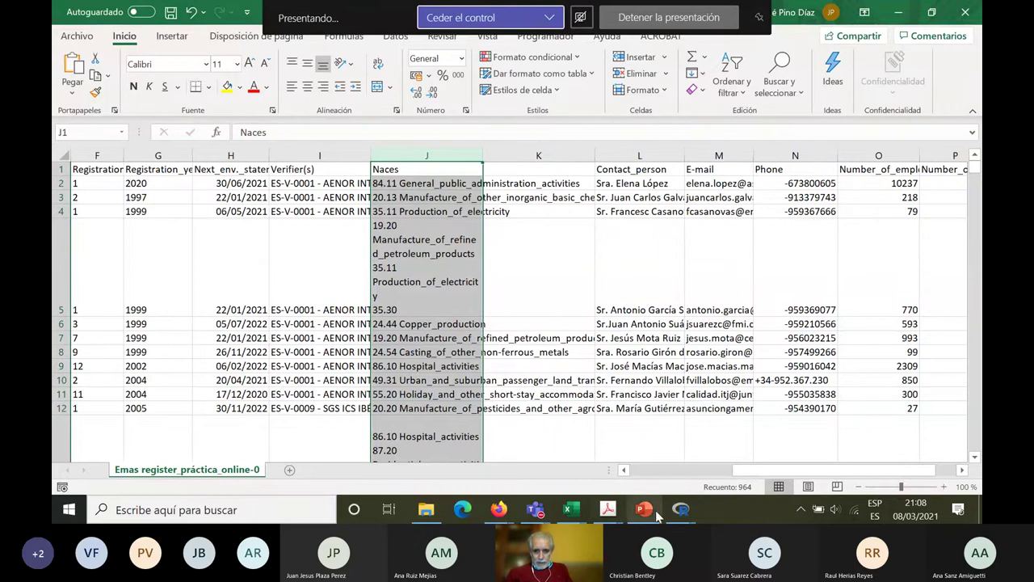
Switch to R Commander and place its reduced window over the spreadsheet so that all its commands can be reached
left_click(681, 509)
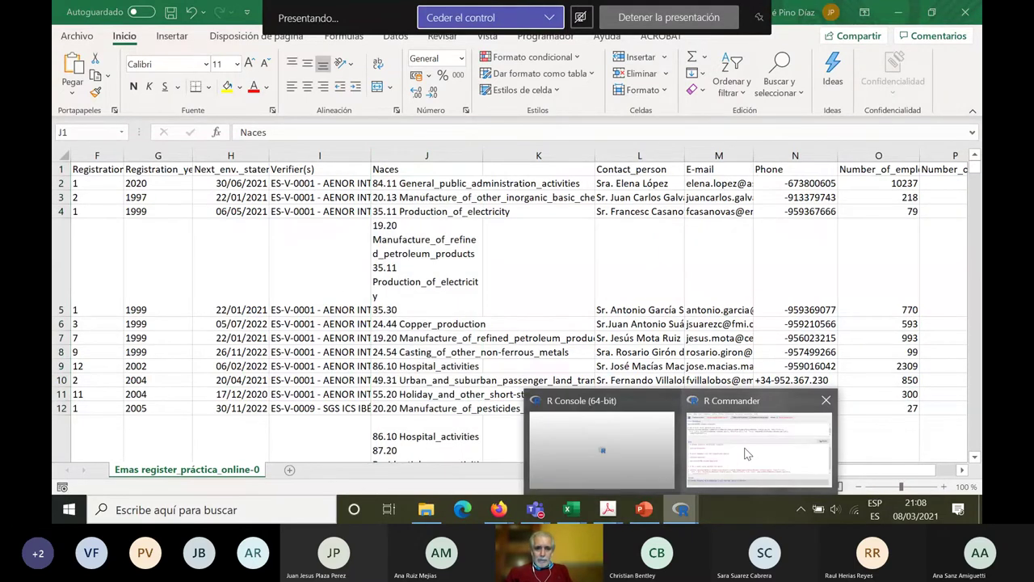
left_click(703, 485)
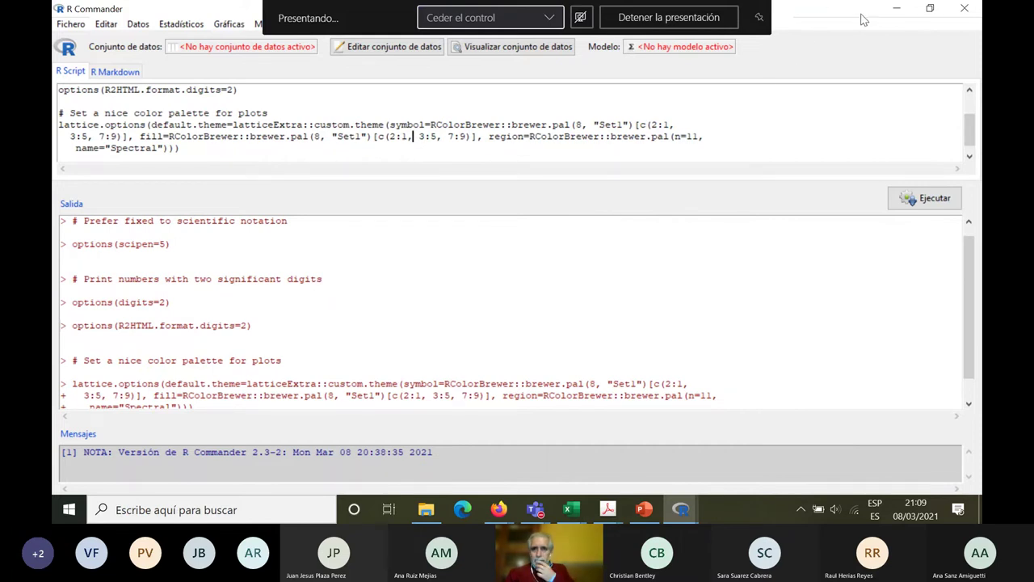
left_click(930, 11)
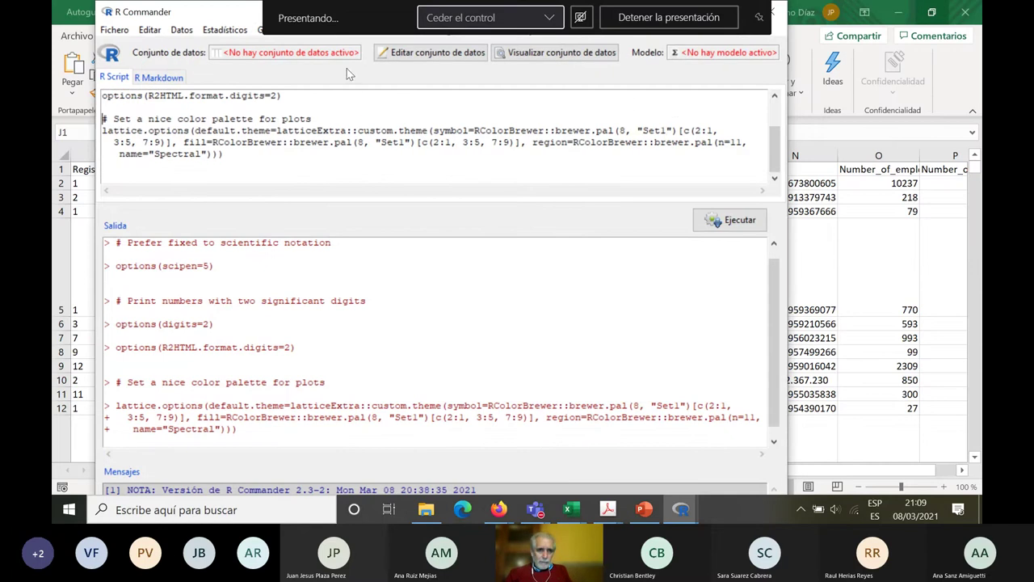
left_click_drag(209, 18, 329, 83)
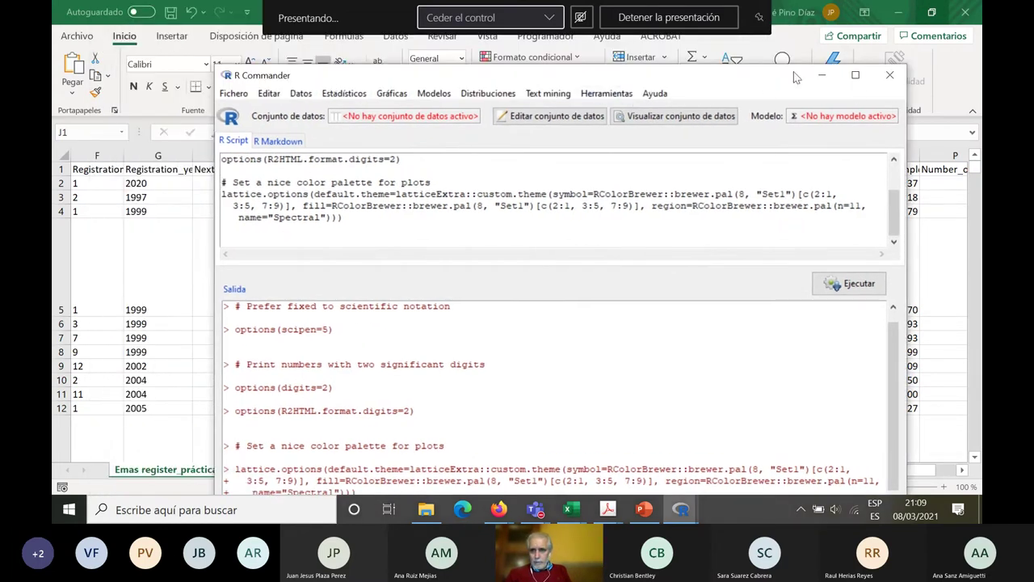
left_click(855, 78)
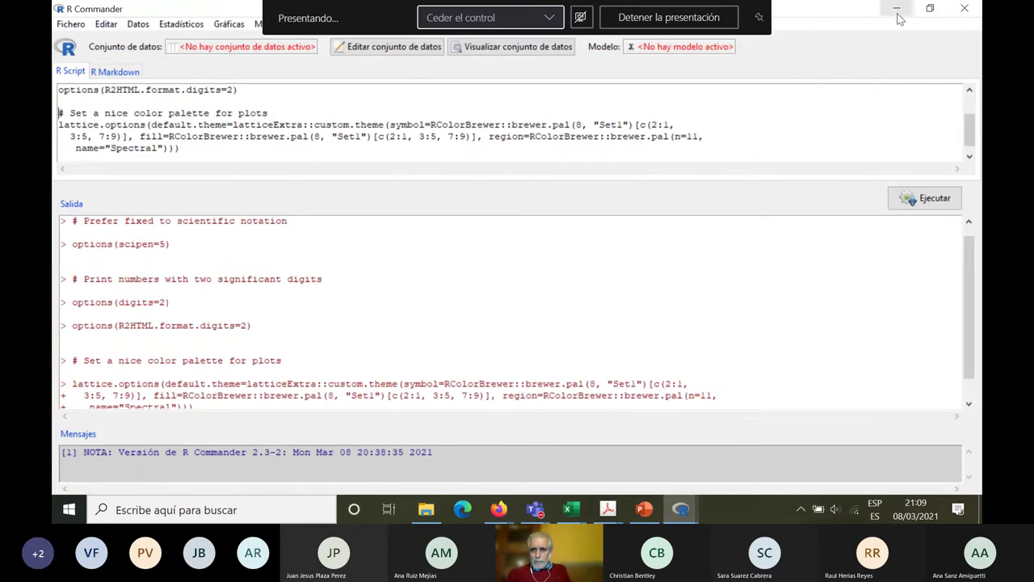
left_click(929, 9)
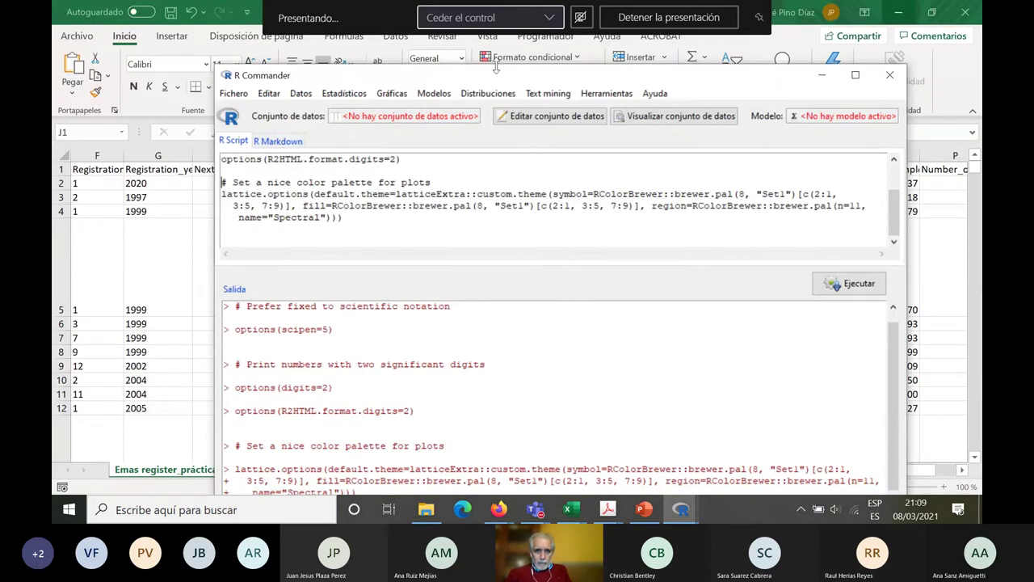
left_click_drag(488, 79, 450, 55)
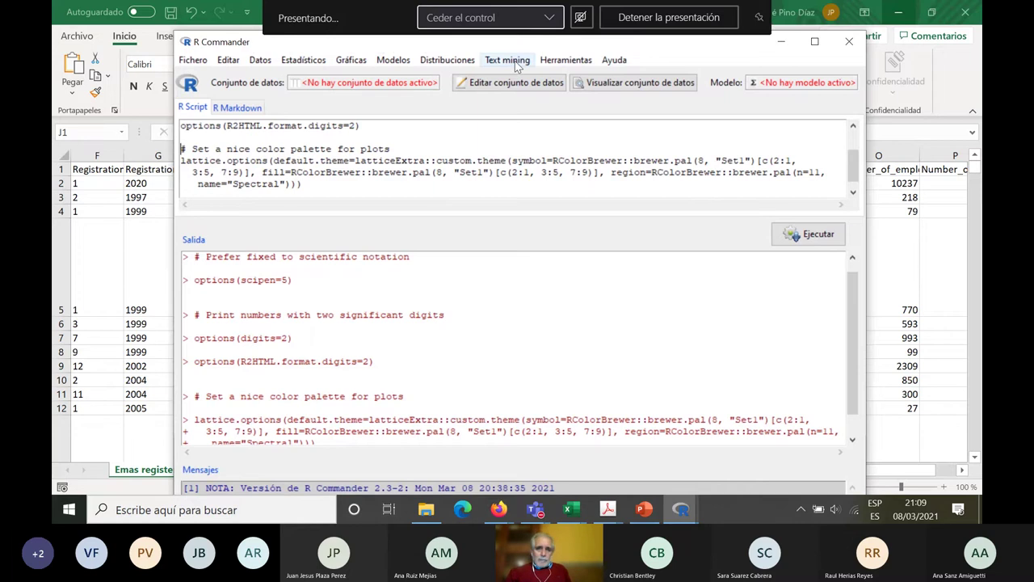
Start a text mining corpus import from a spreadsheet file with Español (es) as the language of the texts
left_click(515, 63)
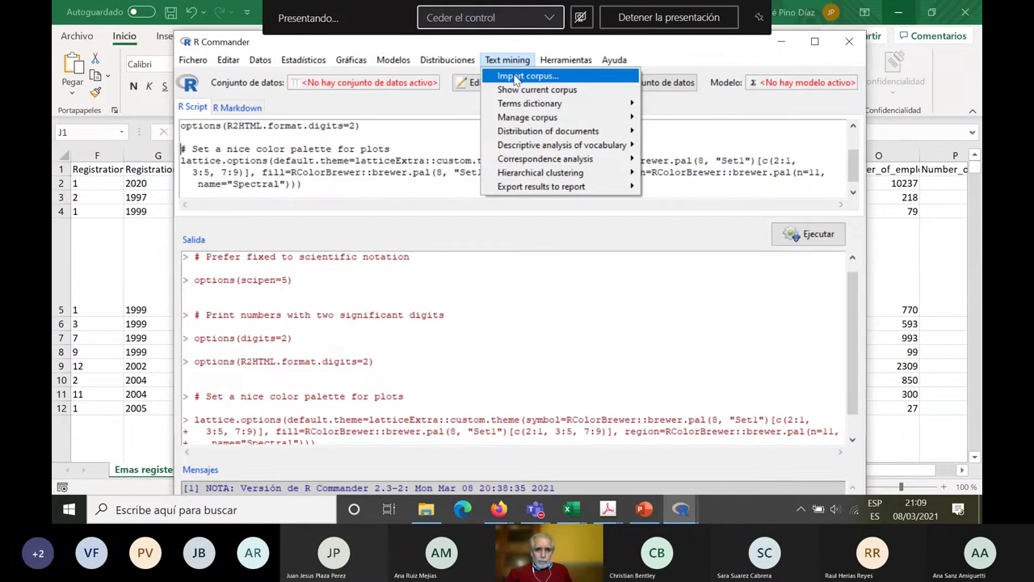
left_click(514, 77)
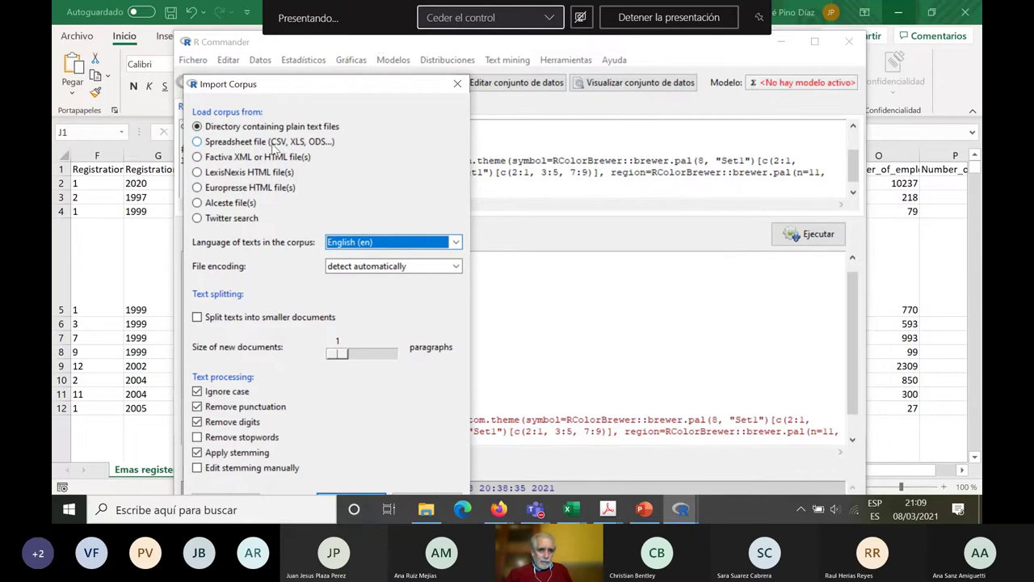
left_click(197, 142)
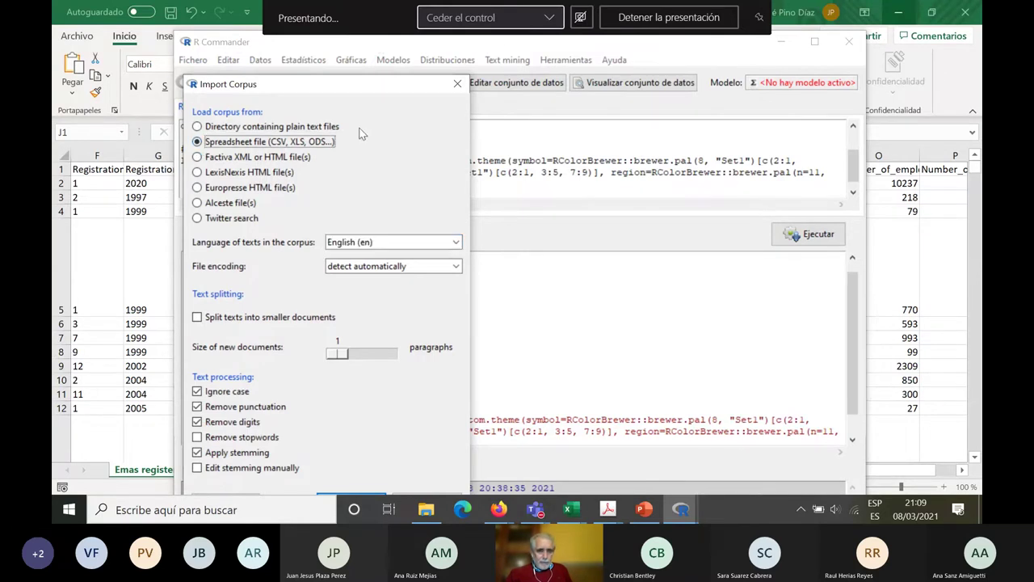
left_click(456, 243)
left_click(425, 270)
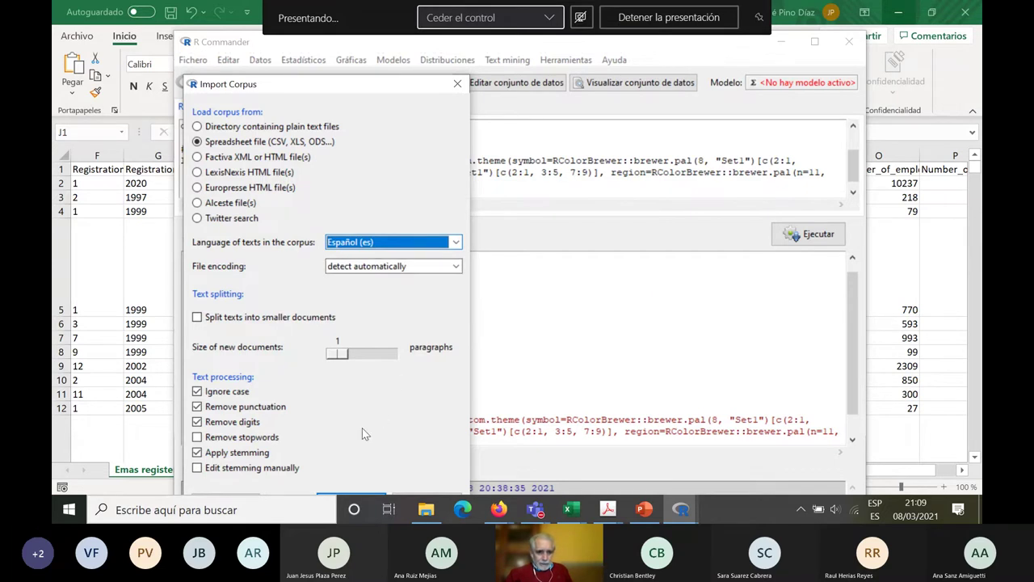
left_click_drag(337, 87, 333, 36)
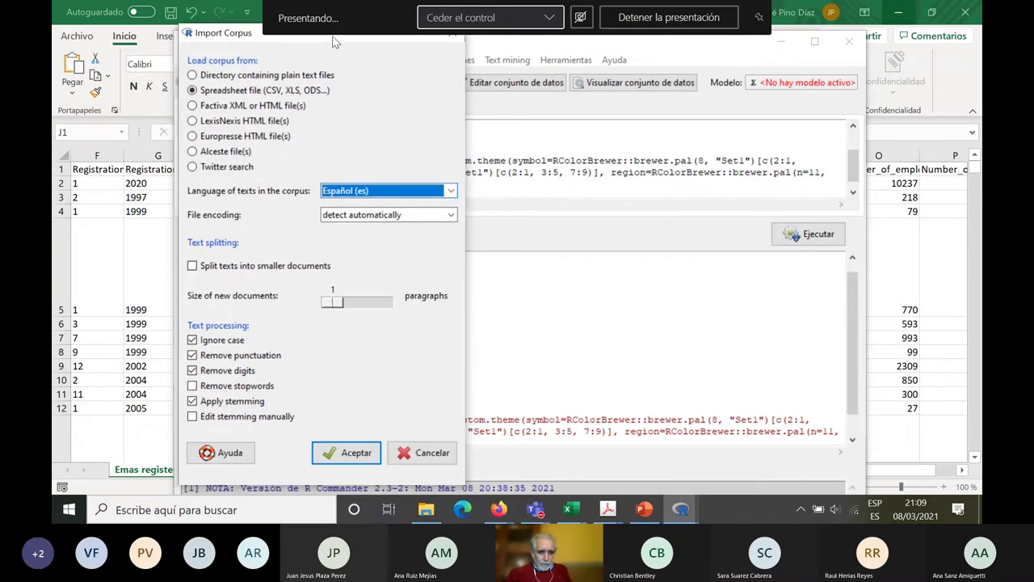
Disable Ignore case, Remove punctuation, Remove digits and Apply stemming for the corpus import, and accept the options
left_click(192, 340)
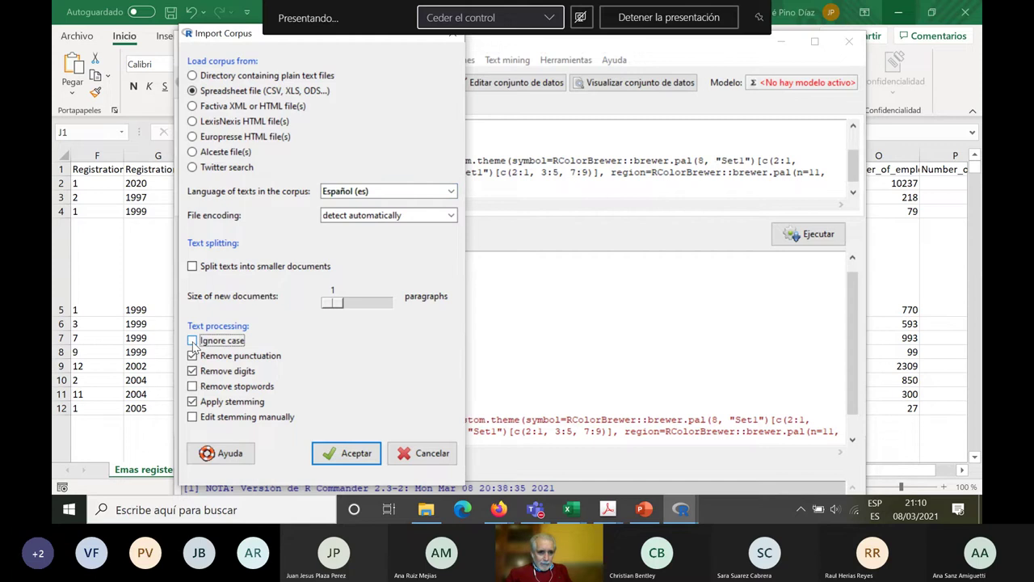
left_click(192, 356)
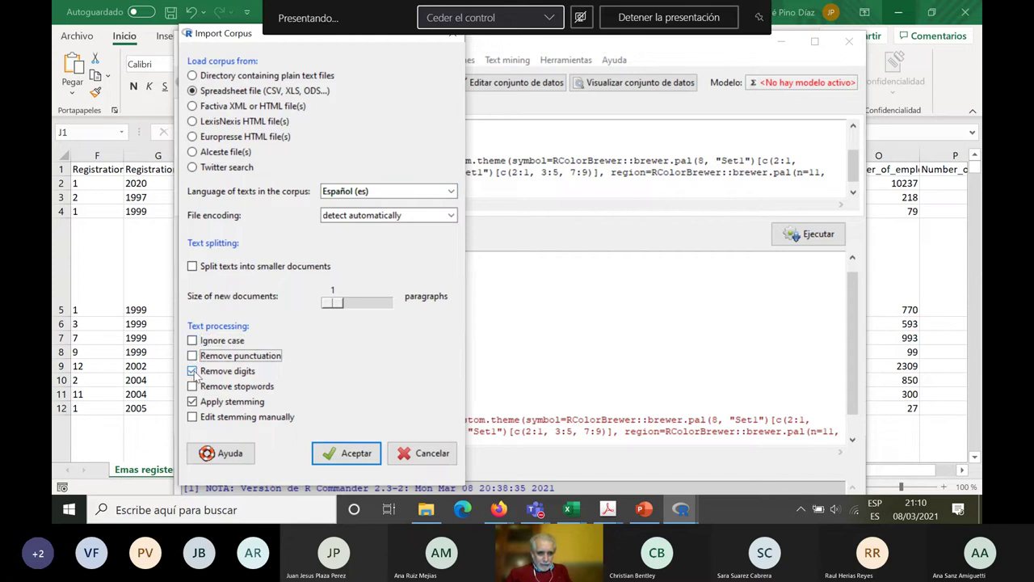
left_click(193, 372)
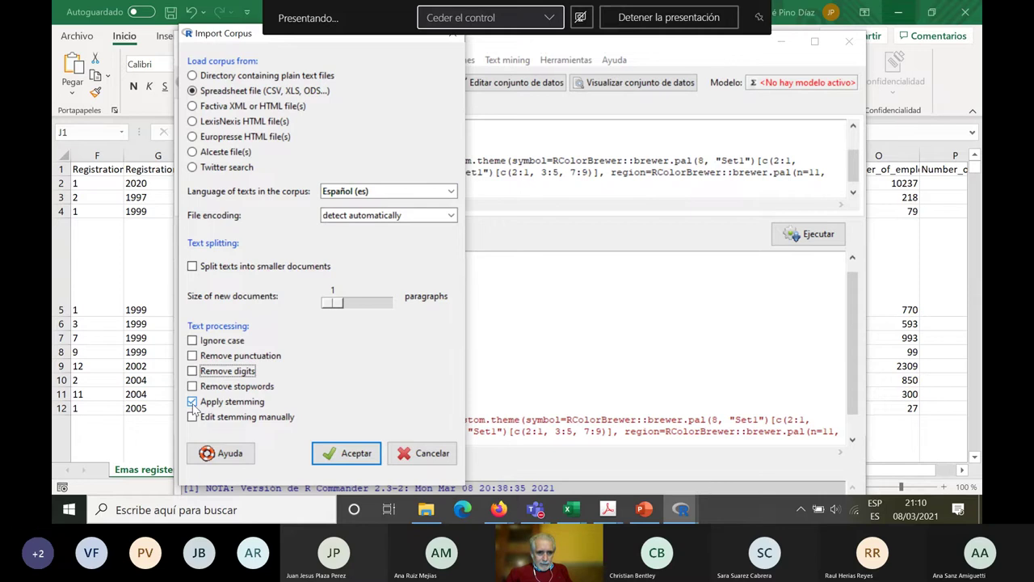
left_click(192, 403)
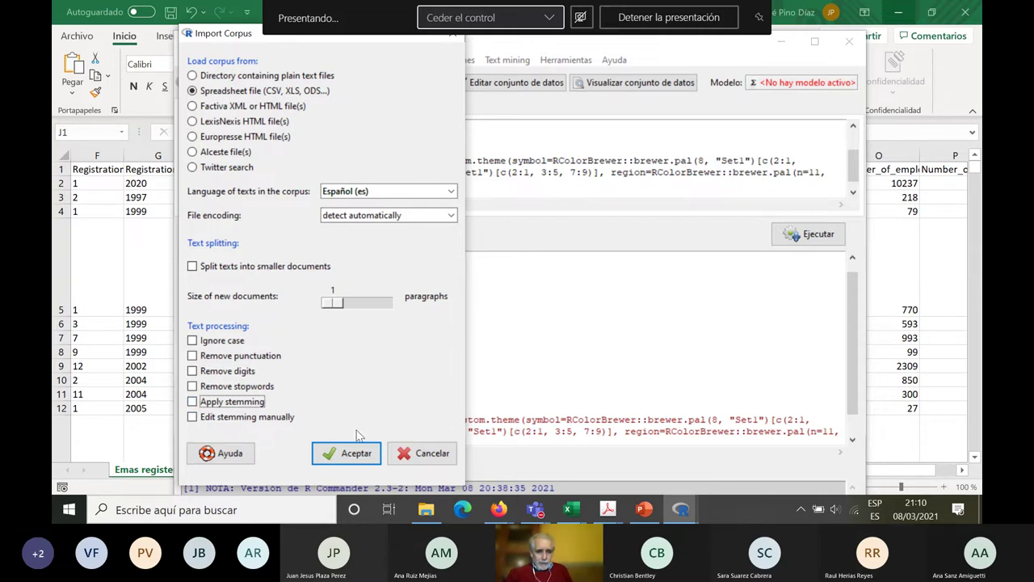
left_click(354, 454)
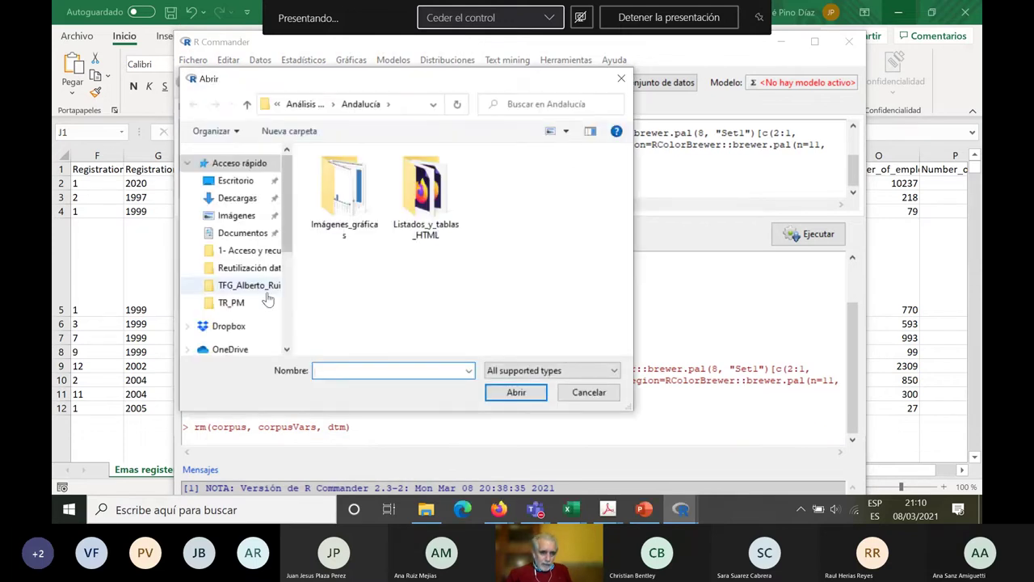
Load the file "Emas register_práctica_online-08-03" from the public data reuse folder as the corpus source
left_click(236, 269)
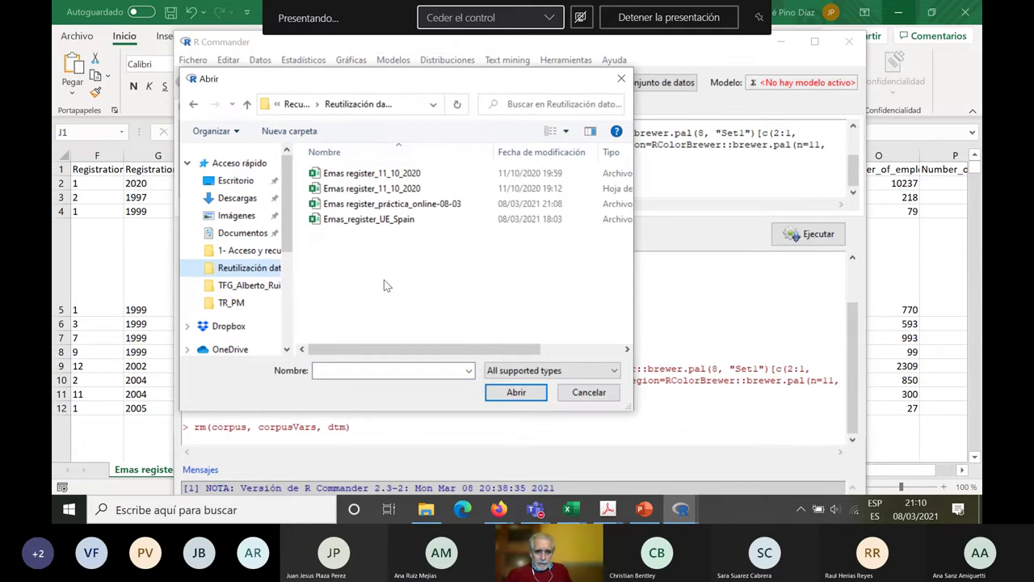
left_click(407, 207)
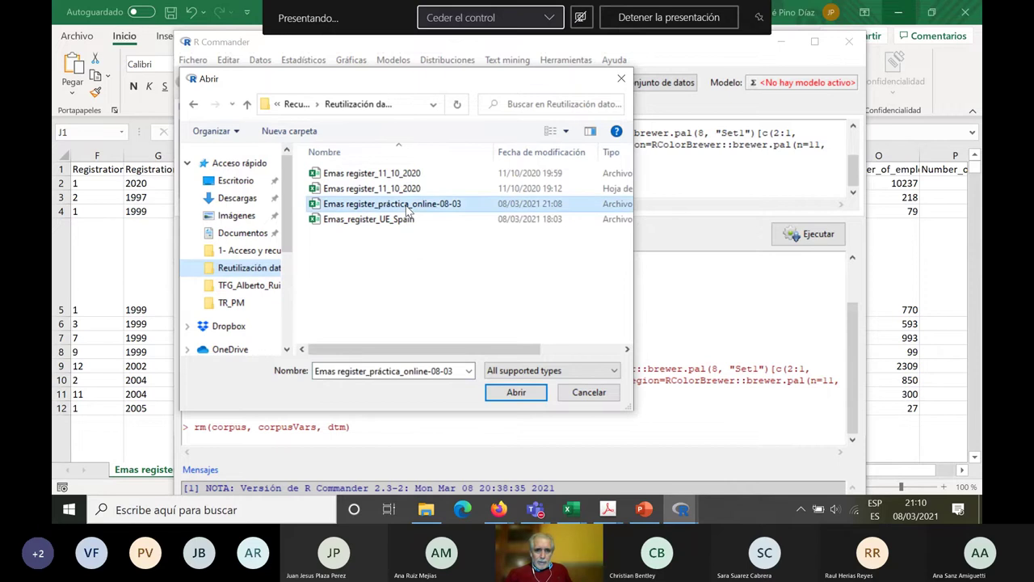
left_click(513, 392)
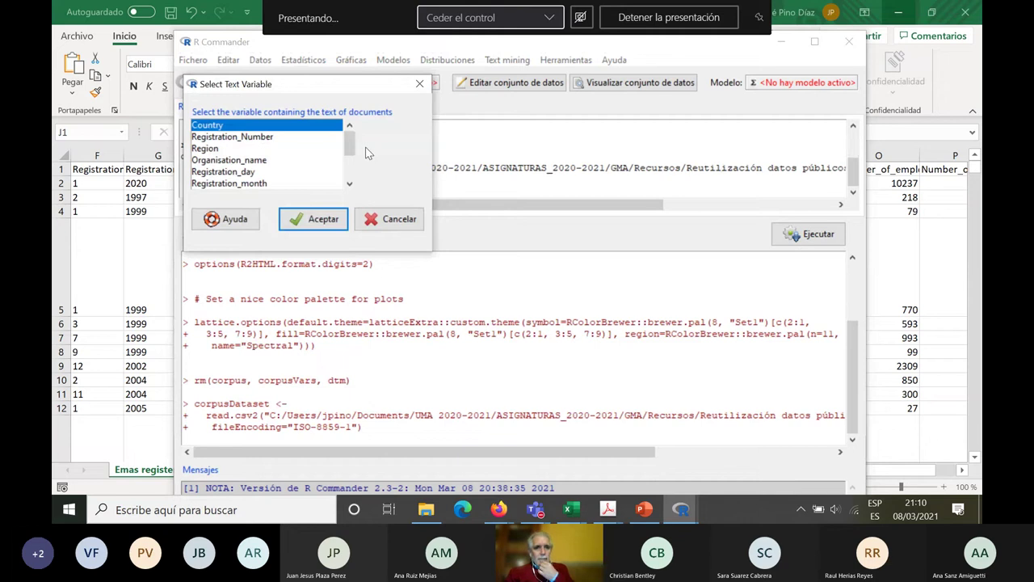
Choose Naces as the variable containing the document text and import the corpus with all the other variables
left_click_drag(355, 84, 382, 52)
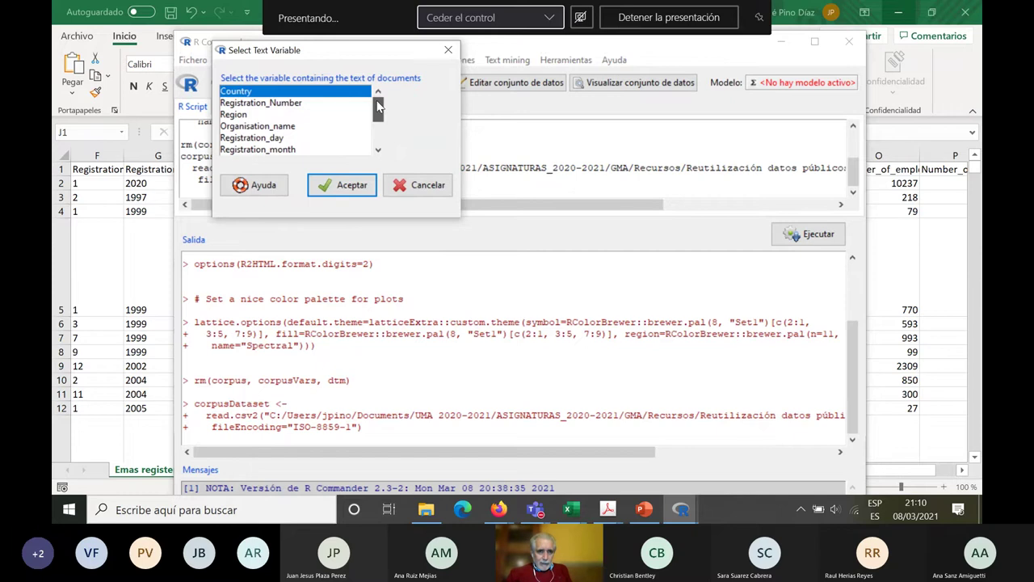
left_click_drag(377, 106, 379, 113)
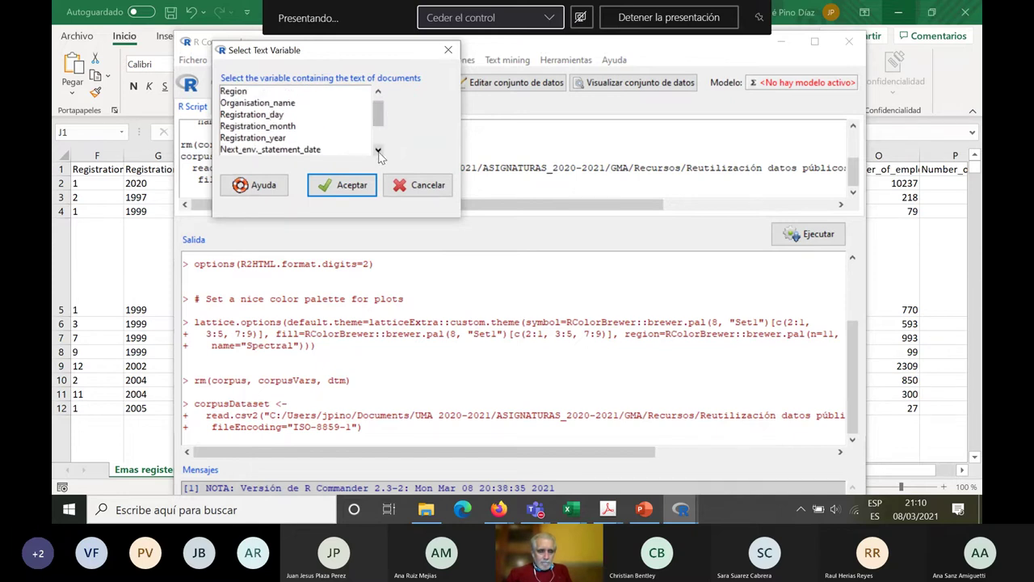
left_click(378, 152)
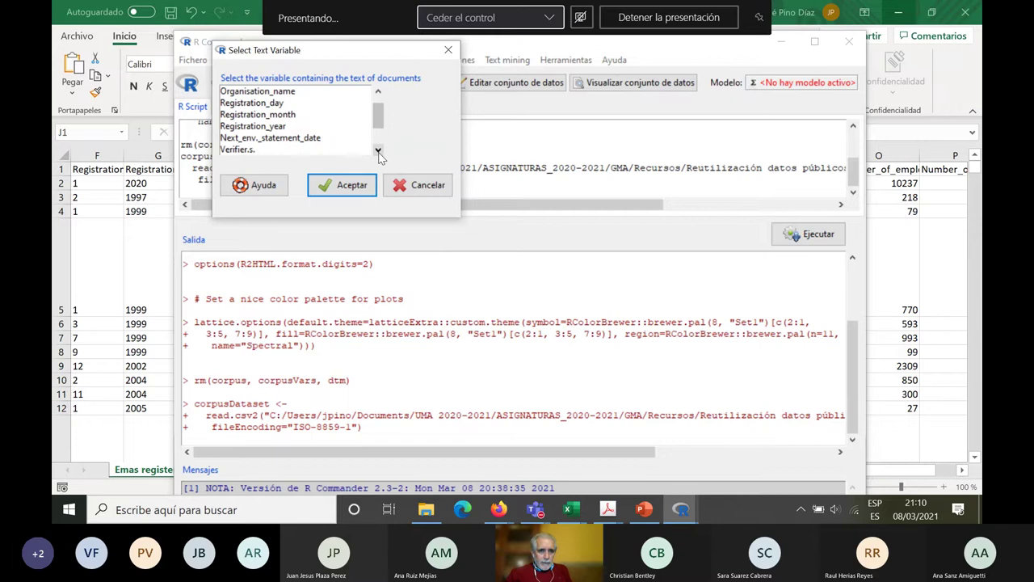
left_click(379, 151)
left_click(378, 151)
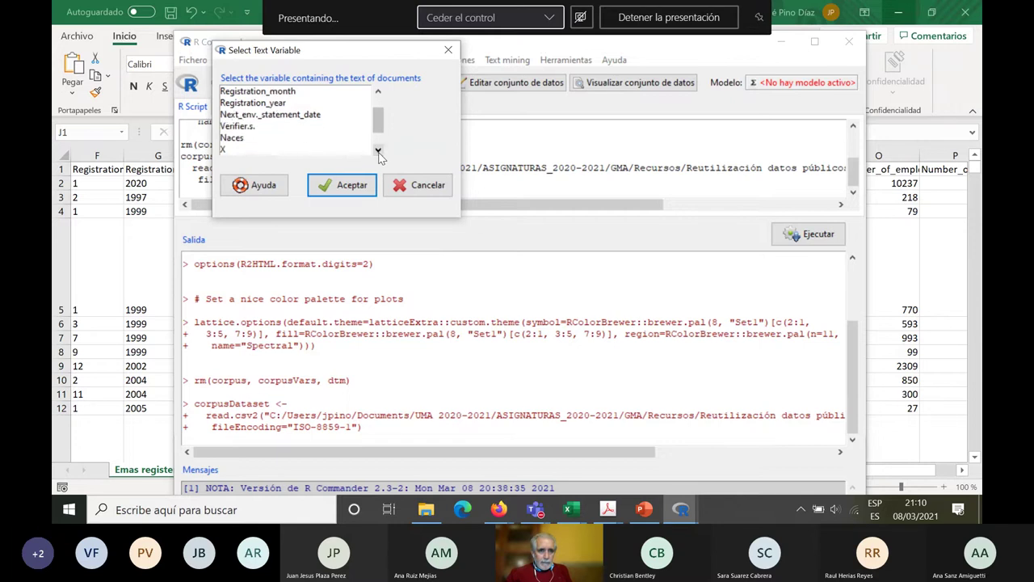
left_click(378, 94)
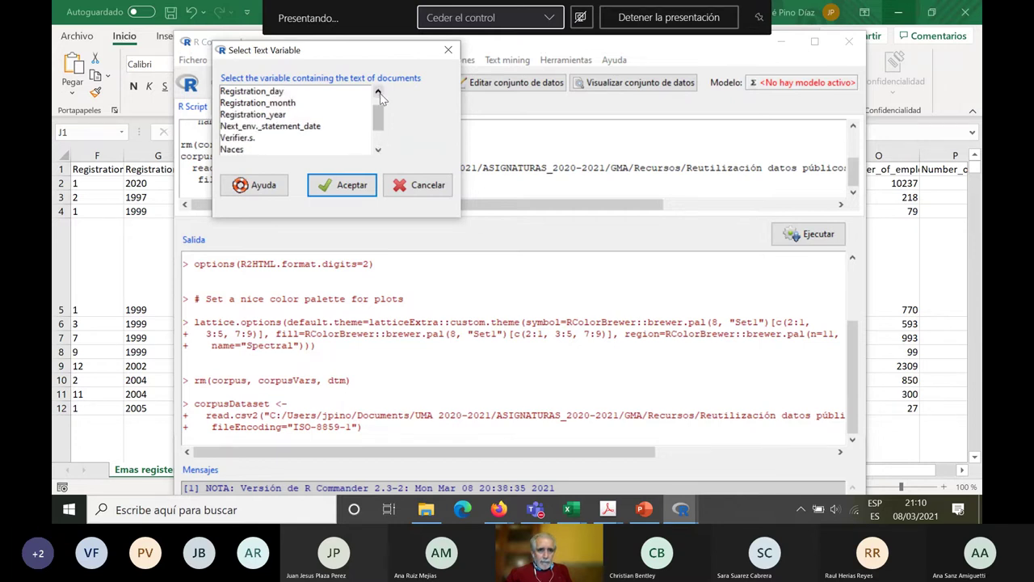
left_click(378, 94)
left_click(378, 94)
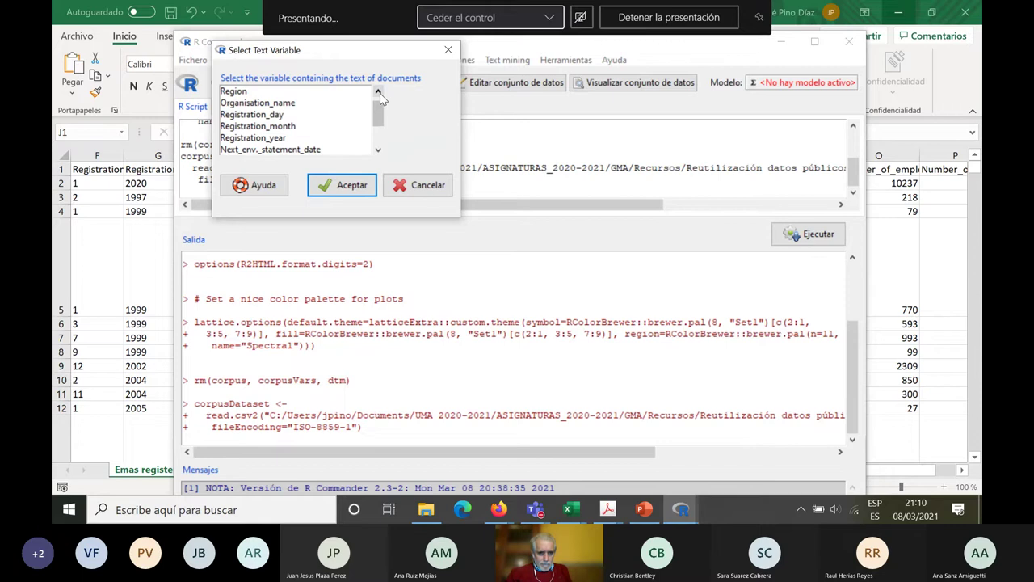
left_click(377, 151)
left_click(377, 151)
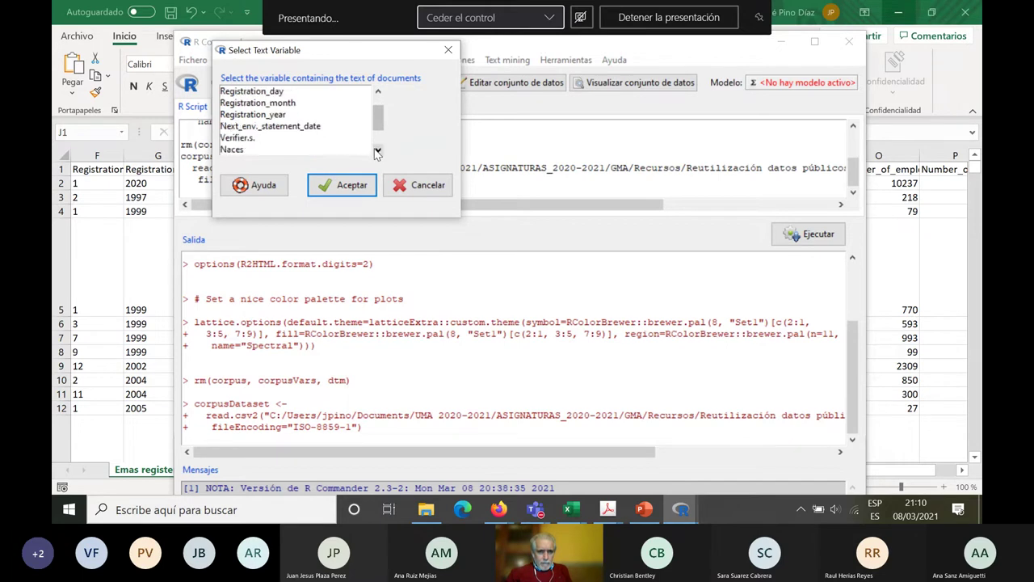
left_click(226, 150)
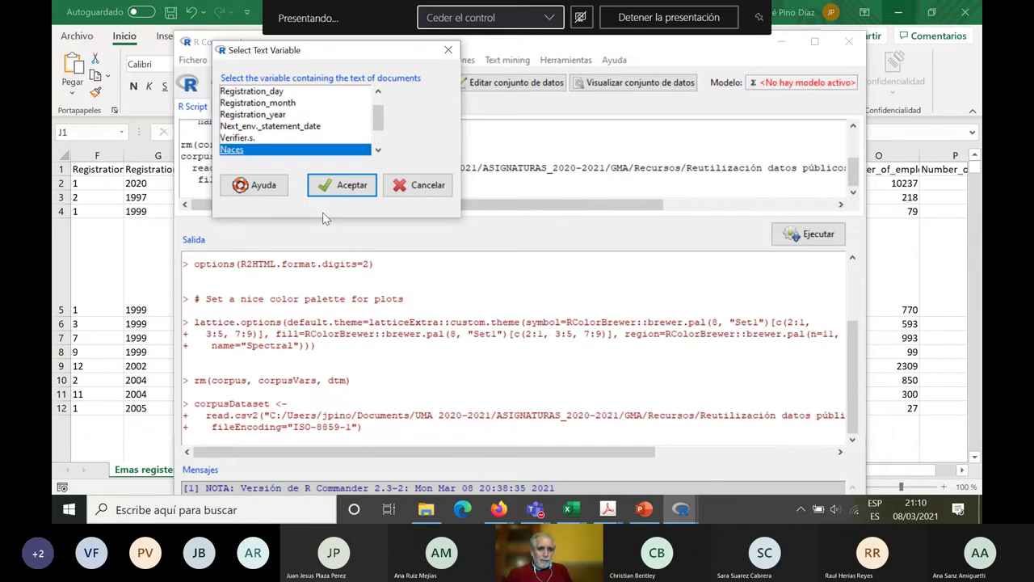
left_click(345, 185)
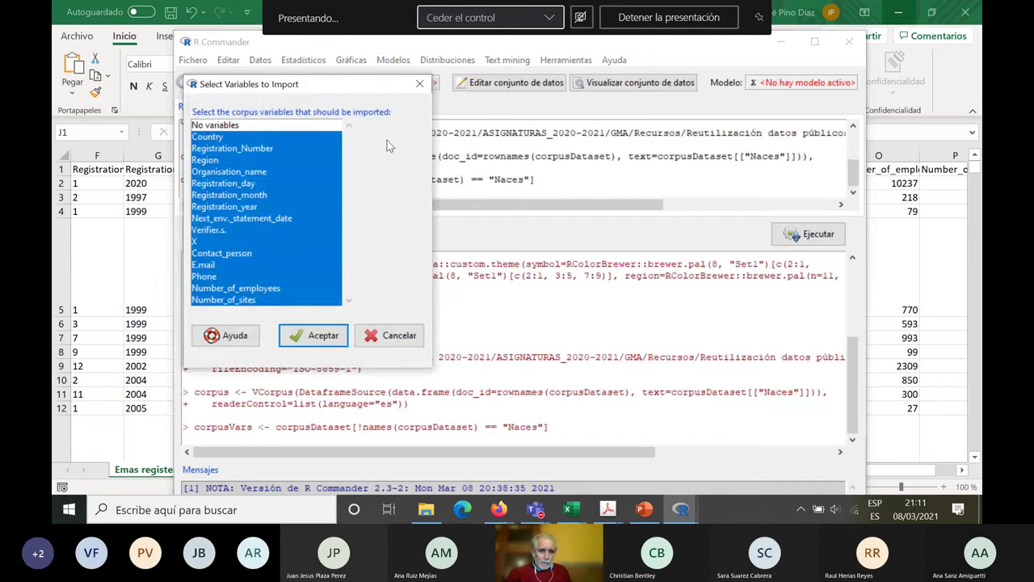
left_click(314, 337)
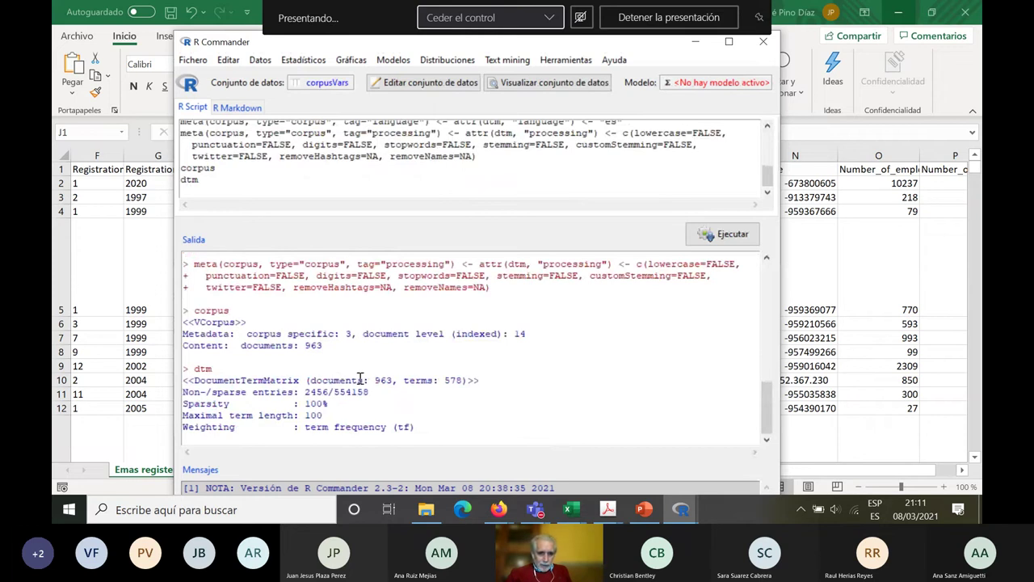
Check the corpus document count against the header row and the last record row of the EMAS register spreadsheet in Excel
left_click_drag(375, 381, 392, 382)
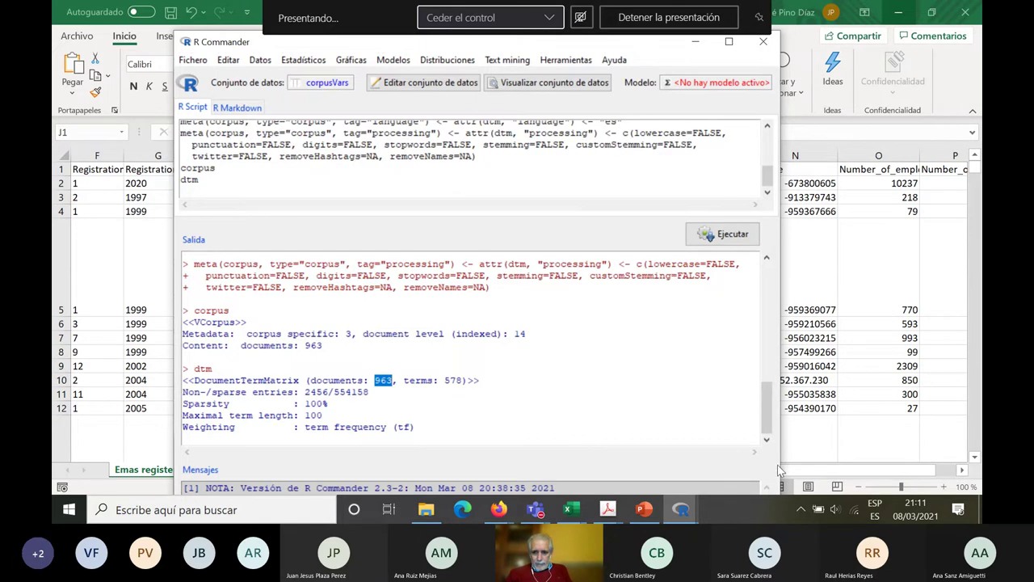
left_click(845, 473)
key("ctrl+space")
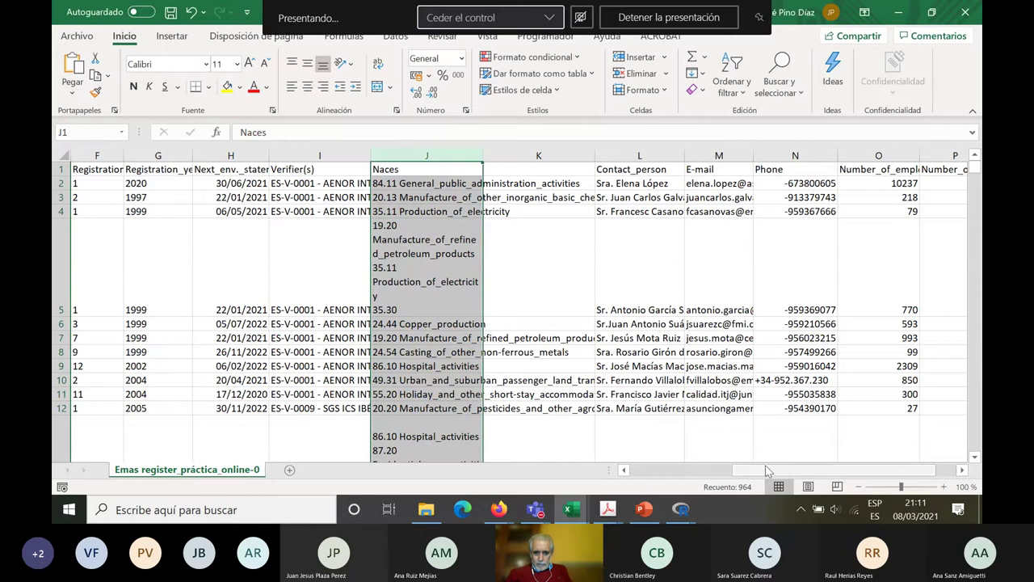
left_click_drag(737, 472, 598, 480)
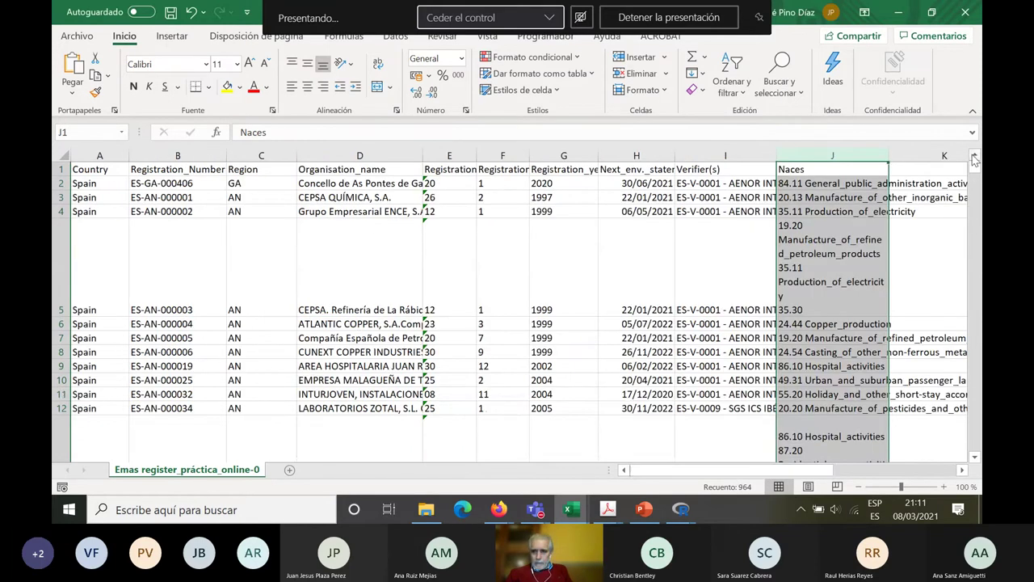
left_click(408, 281)
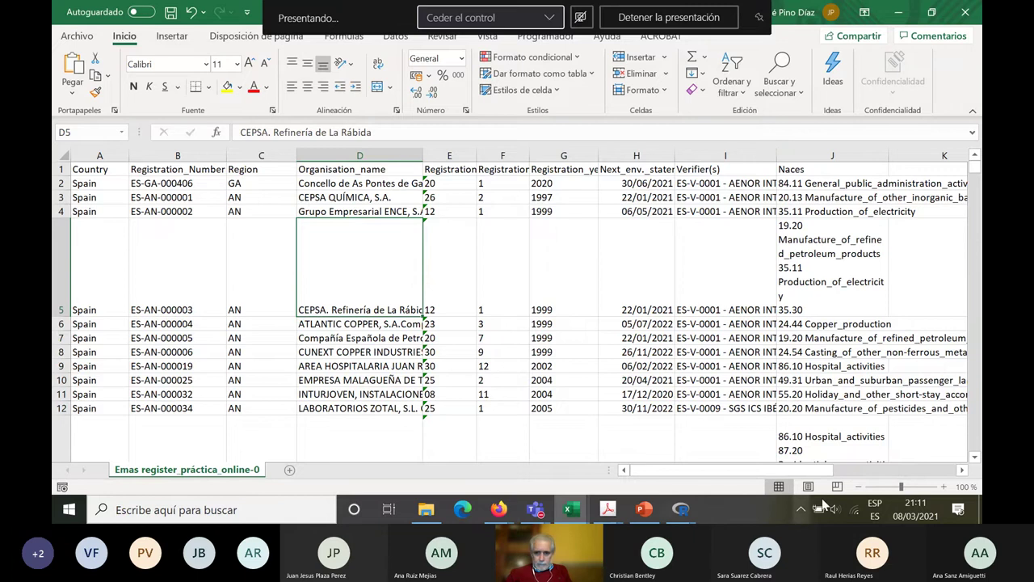
left_click_drag(975, 162, 965, 453)
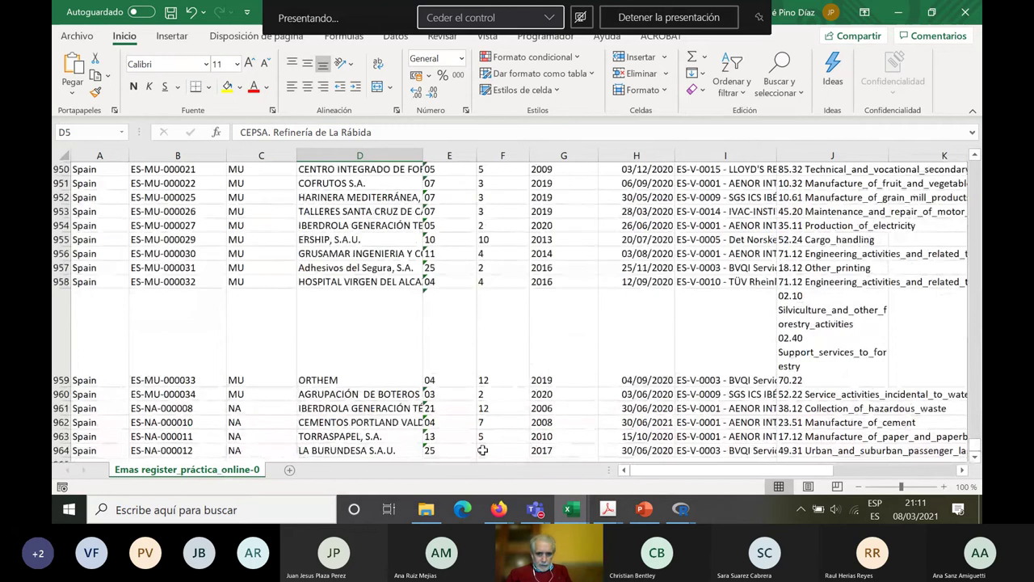
left_click(975, 457)
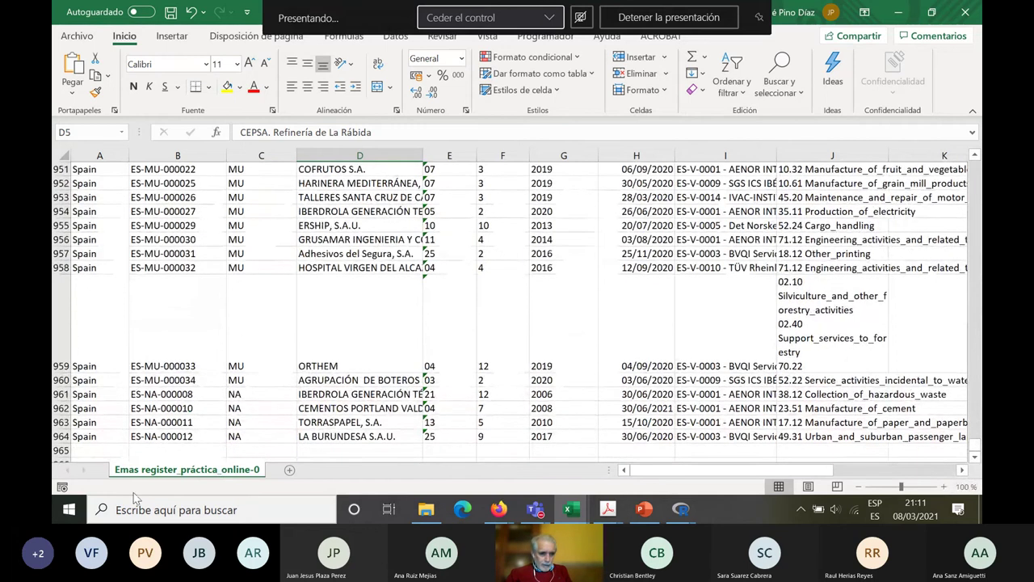
left_click(61, 436)
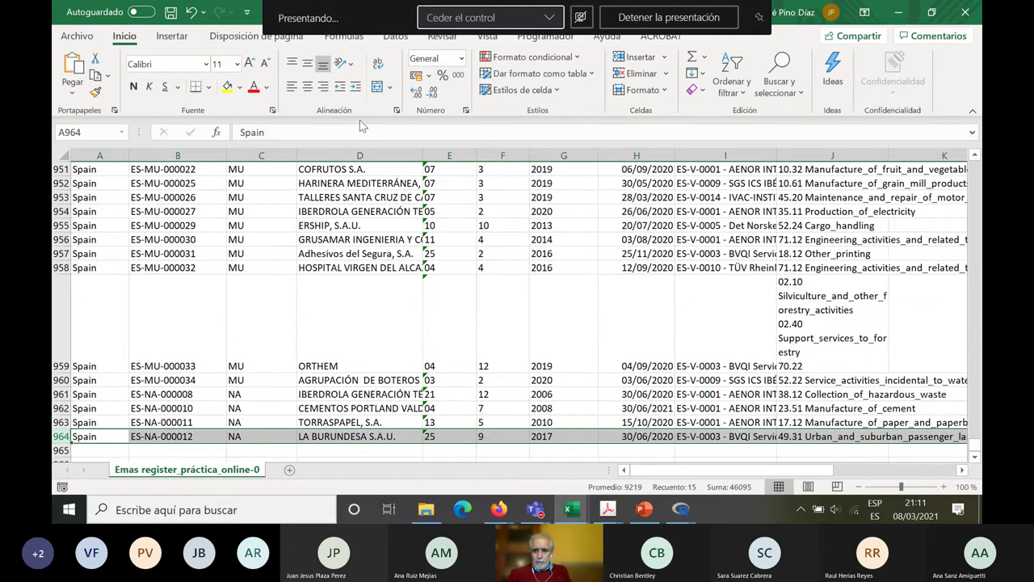
left_click_drag(975, 449, 976, 170)
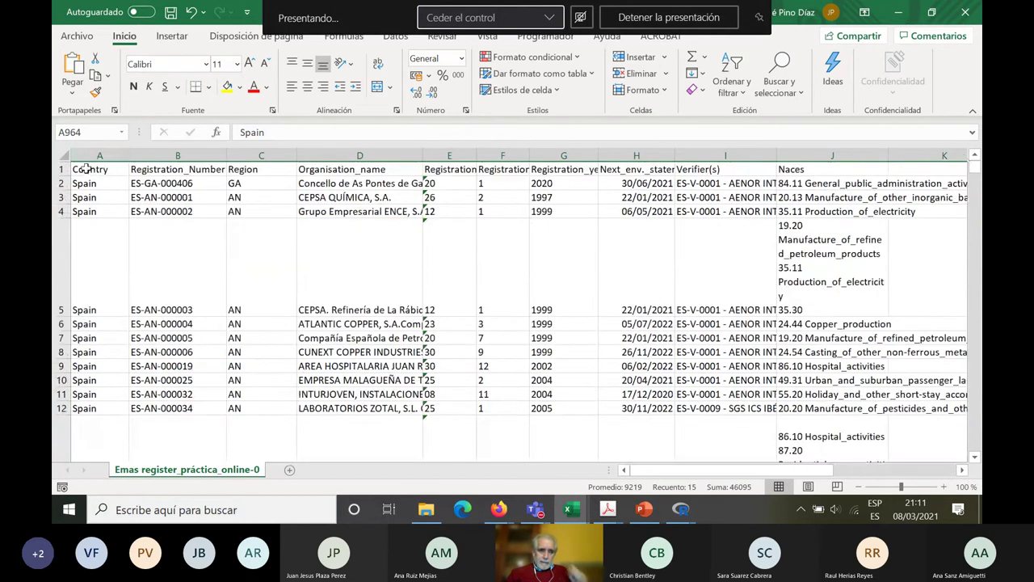
left_click(61, 169)
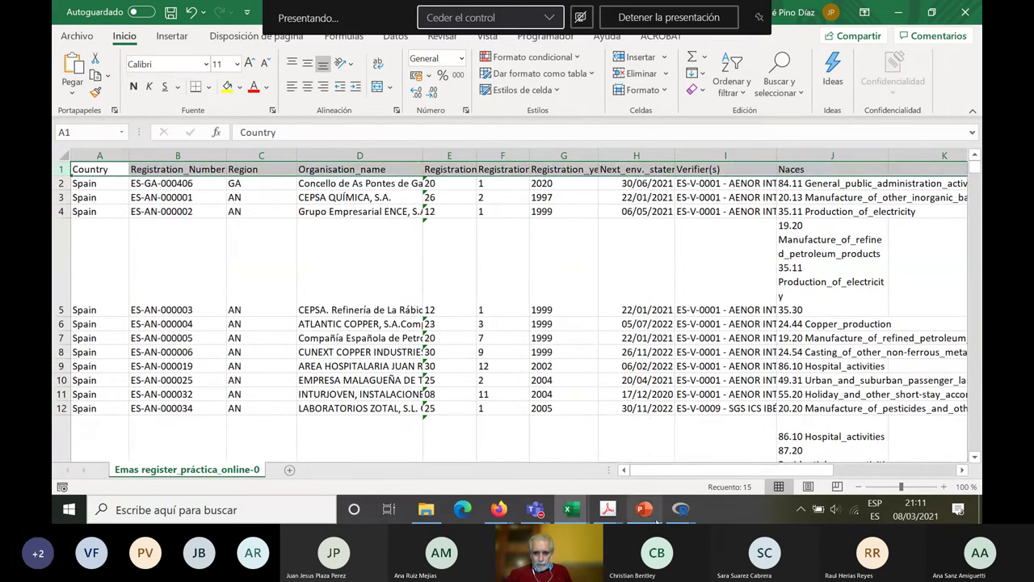
Switch back to R Commander and generate the text mining terms dictionary of the corpus, sorted alphabetically
left_click(681, 510)
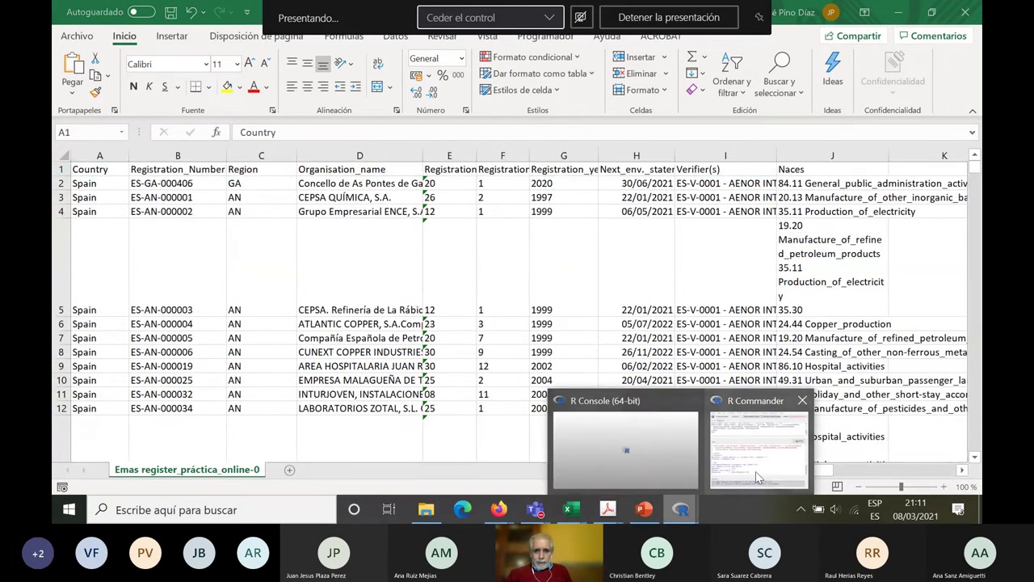
left_click(758, 477)
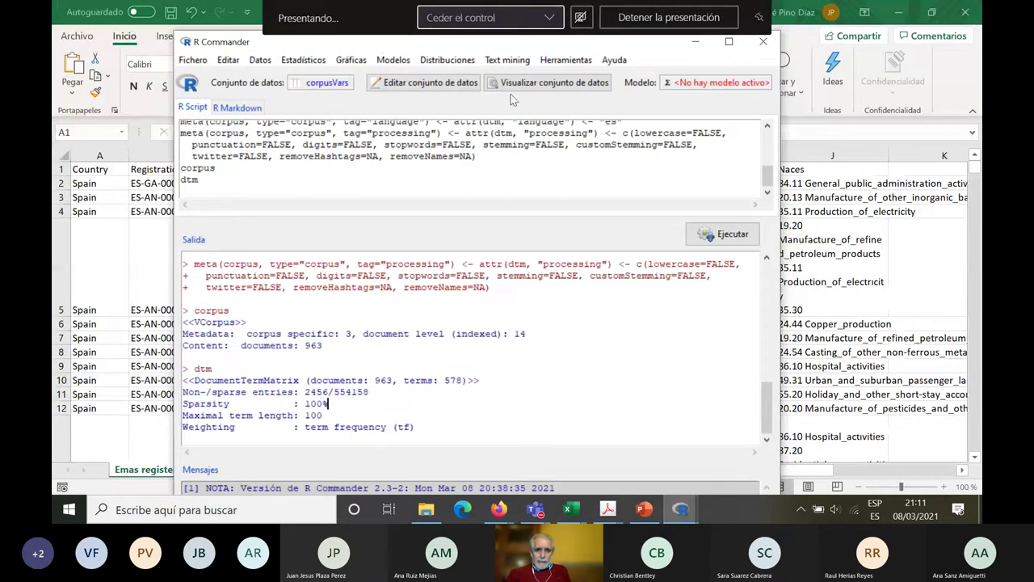
left_click(507, 60)
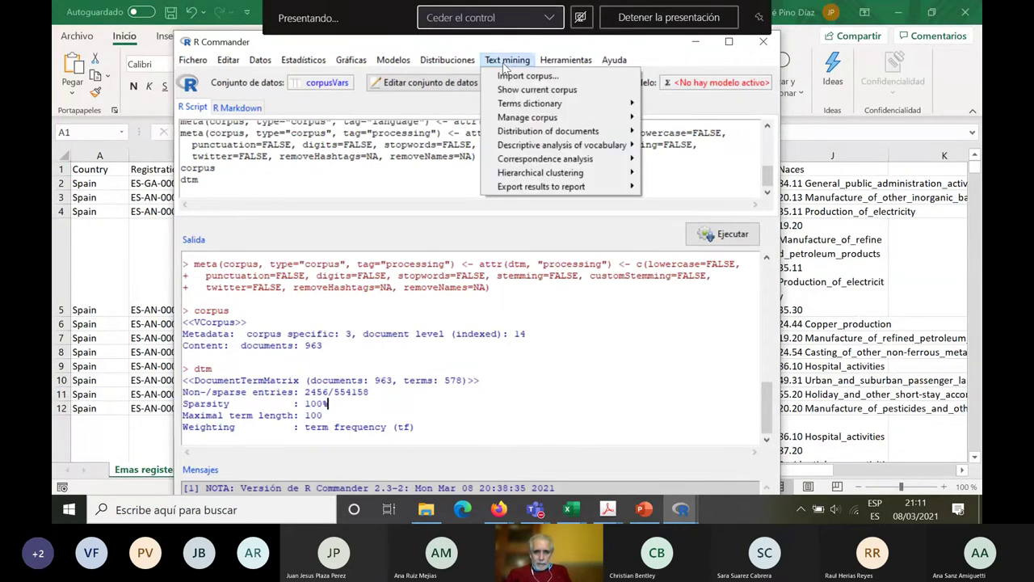
mouse_move(502, 105)
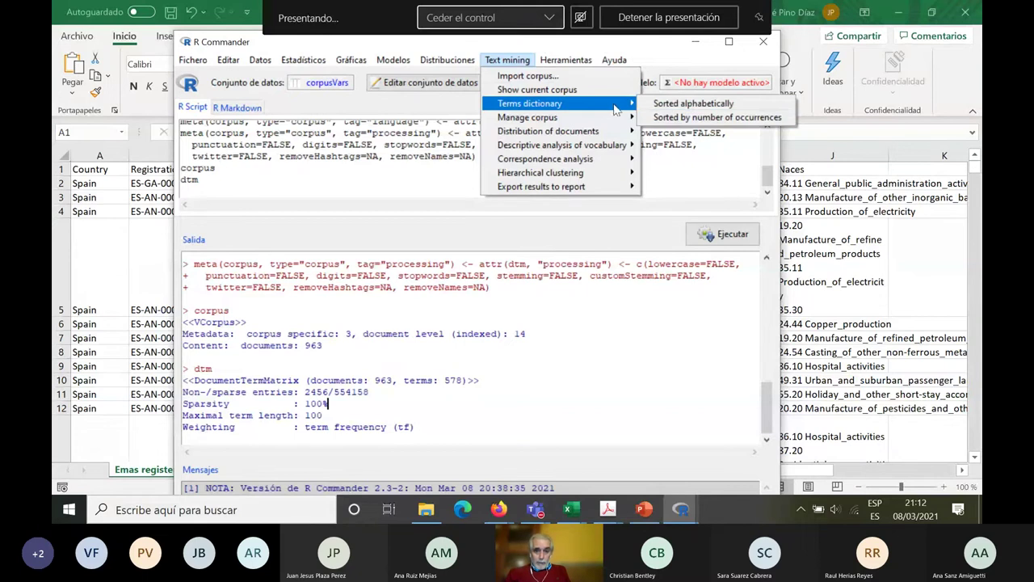
left_click(670, 104)
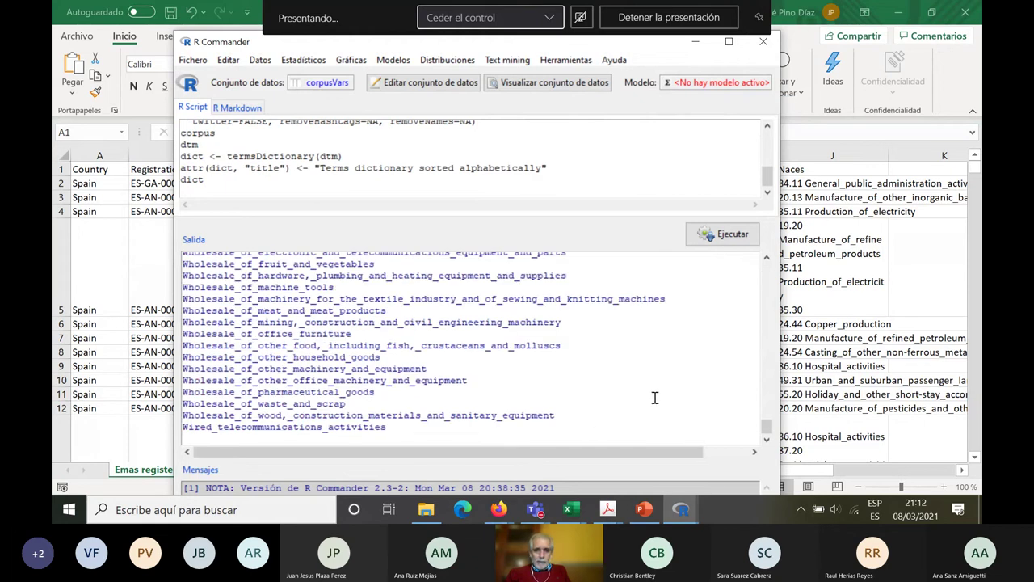
Create a new HTML report file for the text mining results named "Listados alfabético y por ocurrencias" in the public data reuse folder
left_click(506, 62)
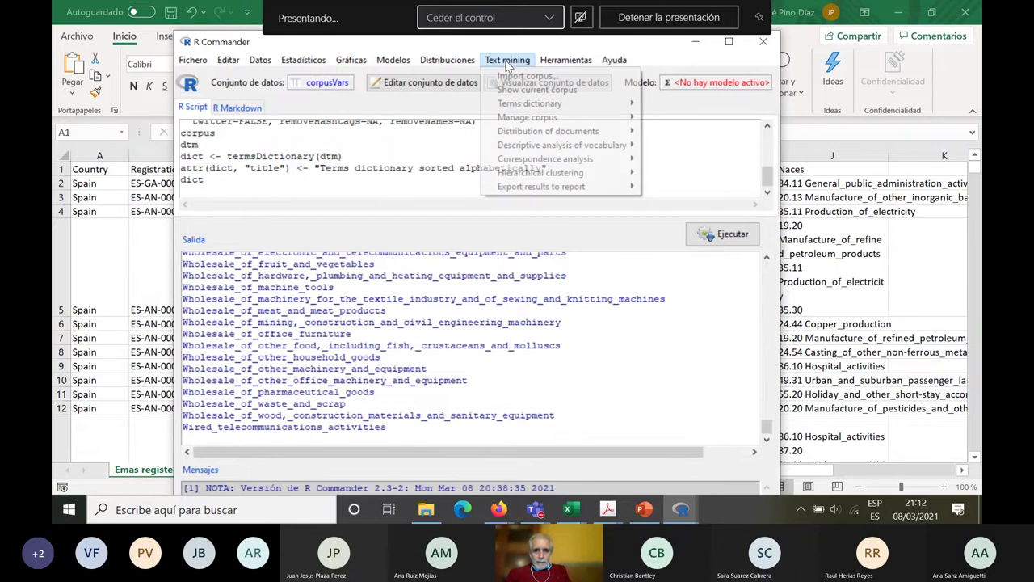
mouse_move(523, 194)
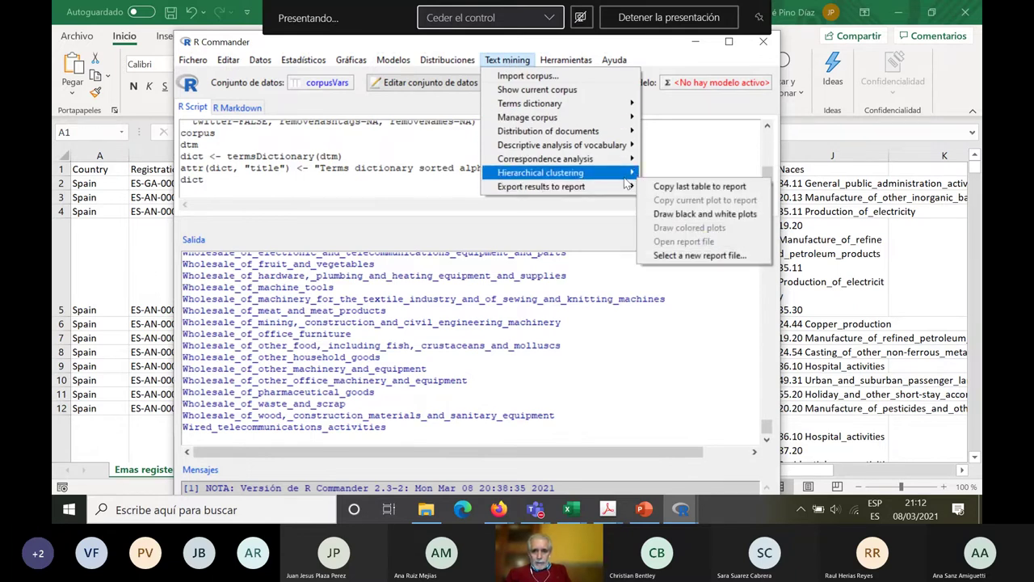
left_click(686, 256)
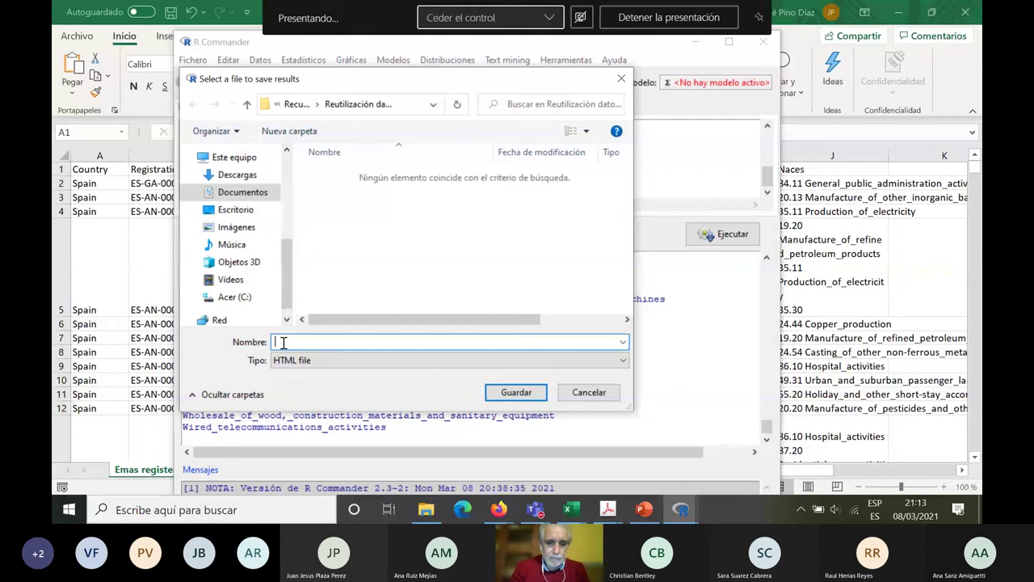
type("Listado a")
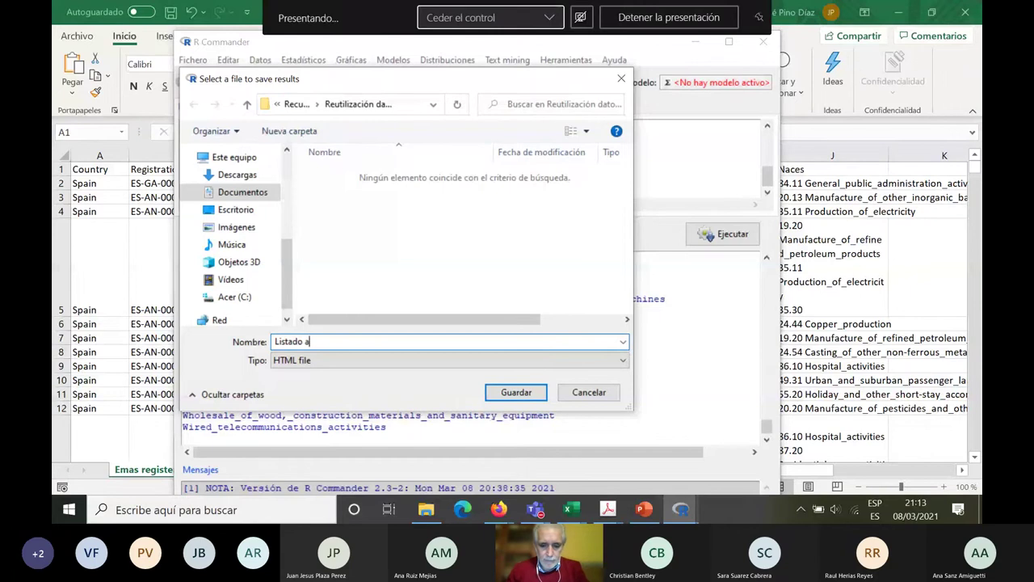
type("lfab")
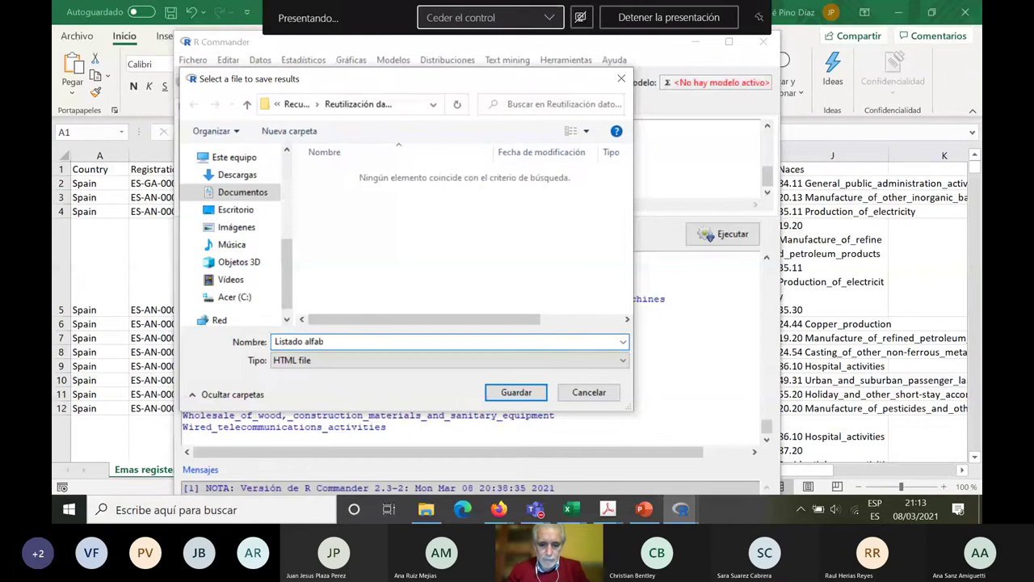
type("ético")
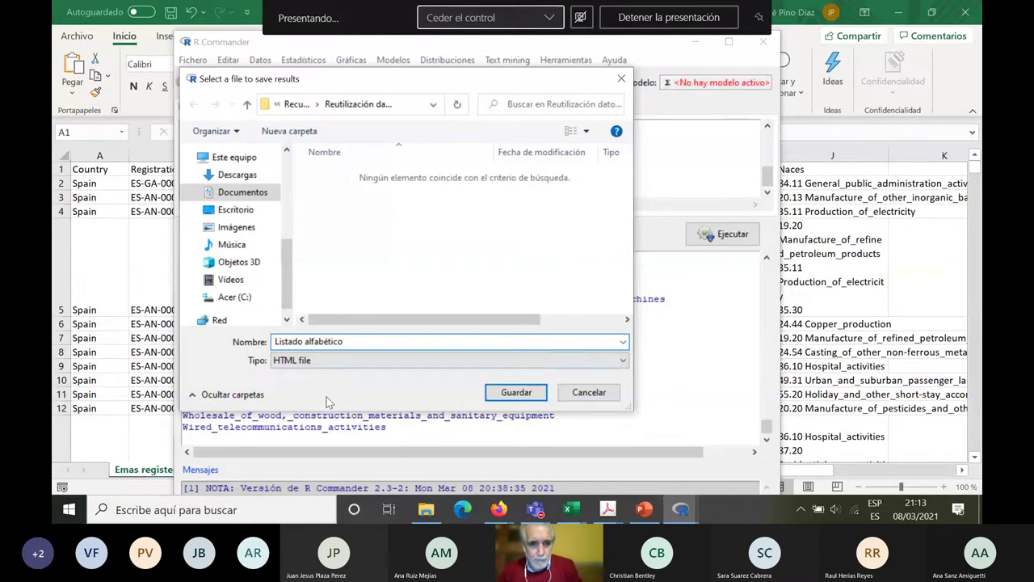
left_click(304, 342)
type("s")
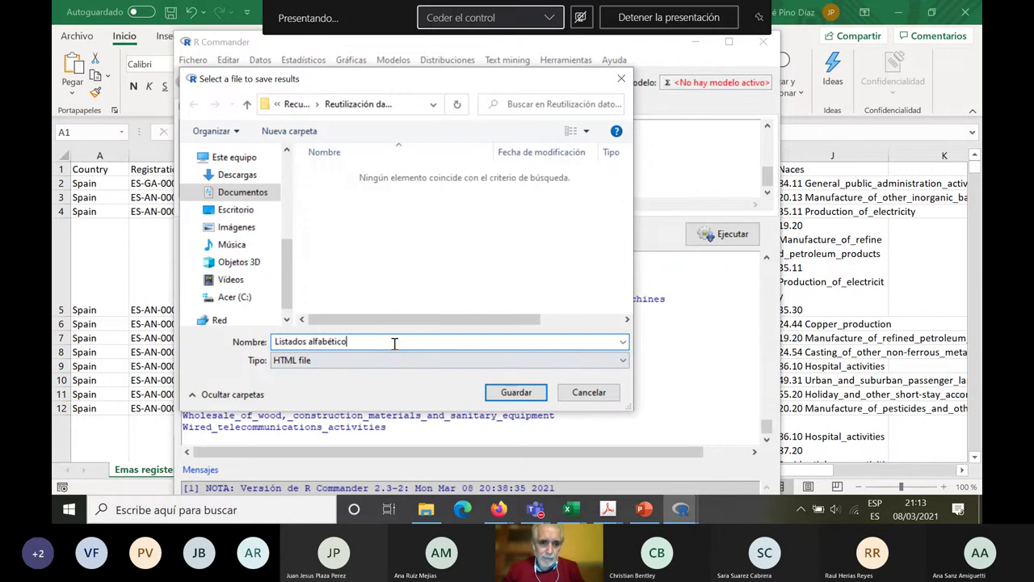
key("End")
type("y oo")
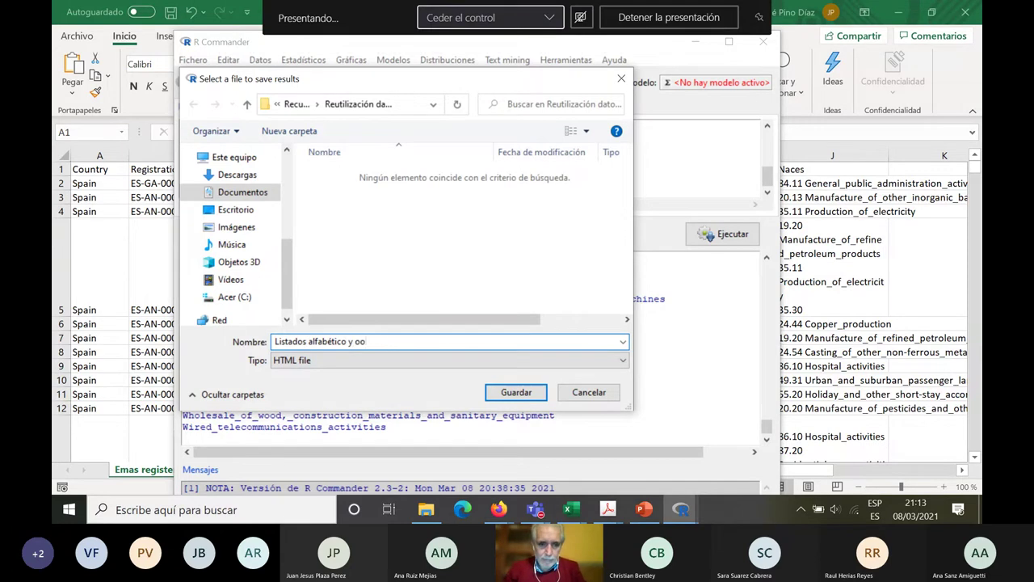
key("BackSpace")
key("BackSpace")
type("por ocurren")
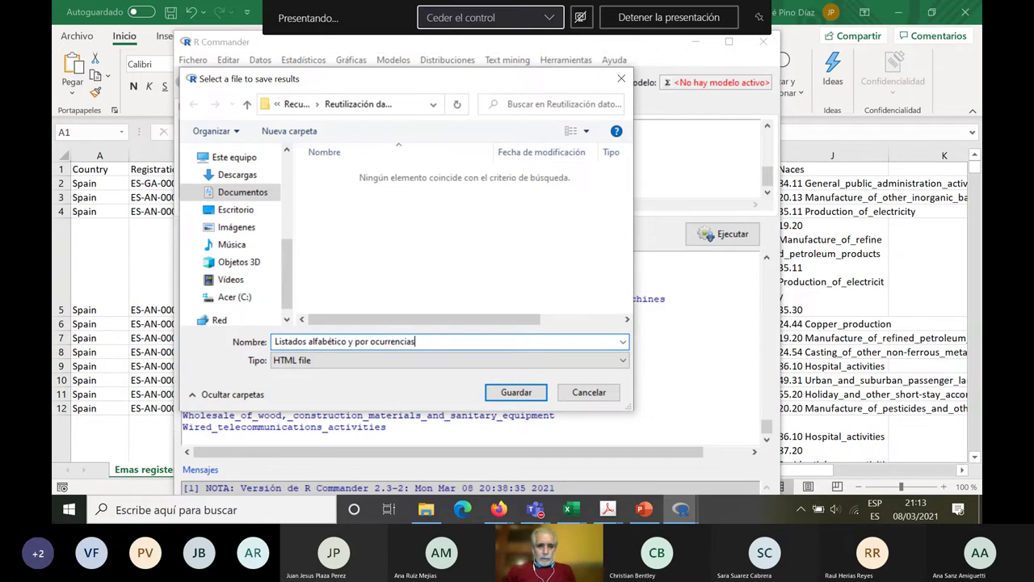
type("cias")
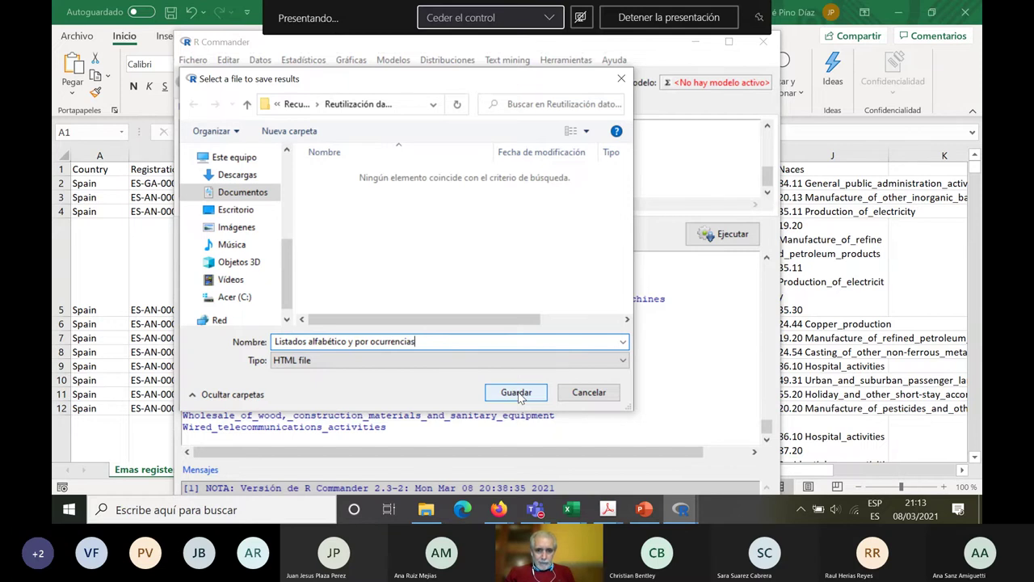
left_click(516, 393)
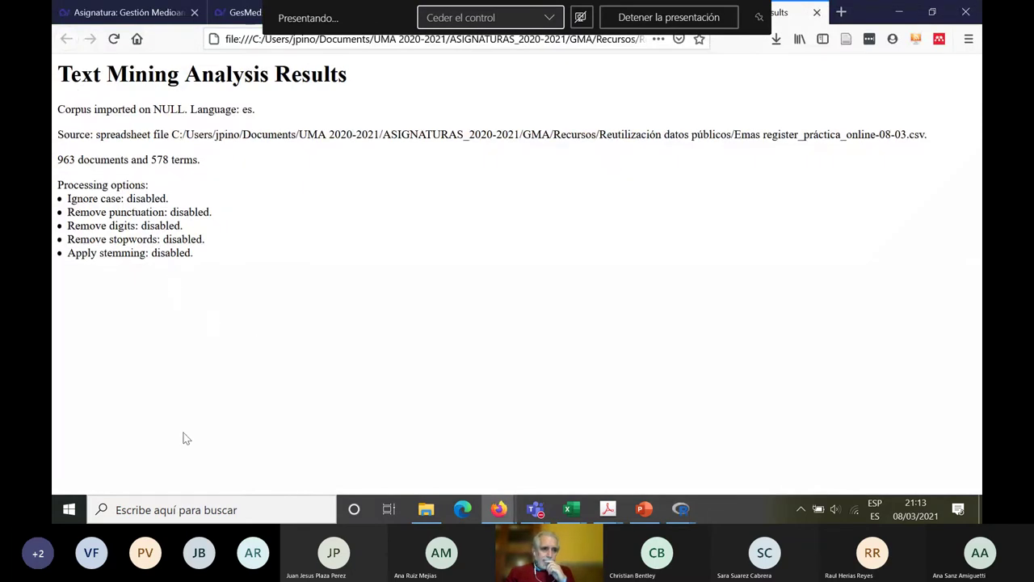
Return to R Commander and export the last table, the alphabetical terms dictionary, to the report
mouse_move(681, 509)
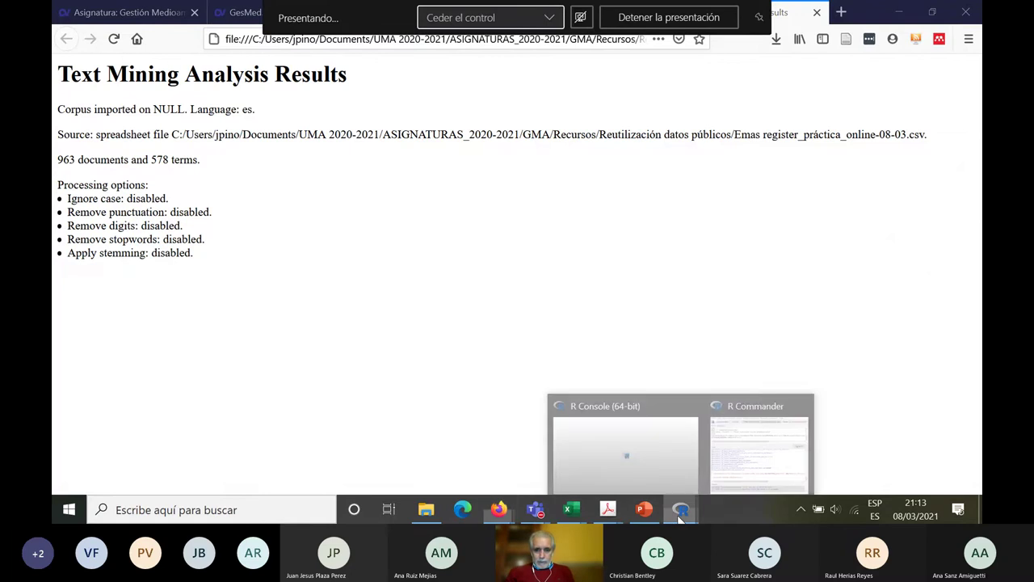
left_click(743, 466)
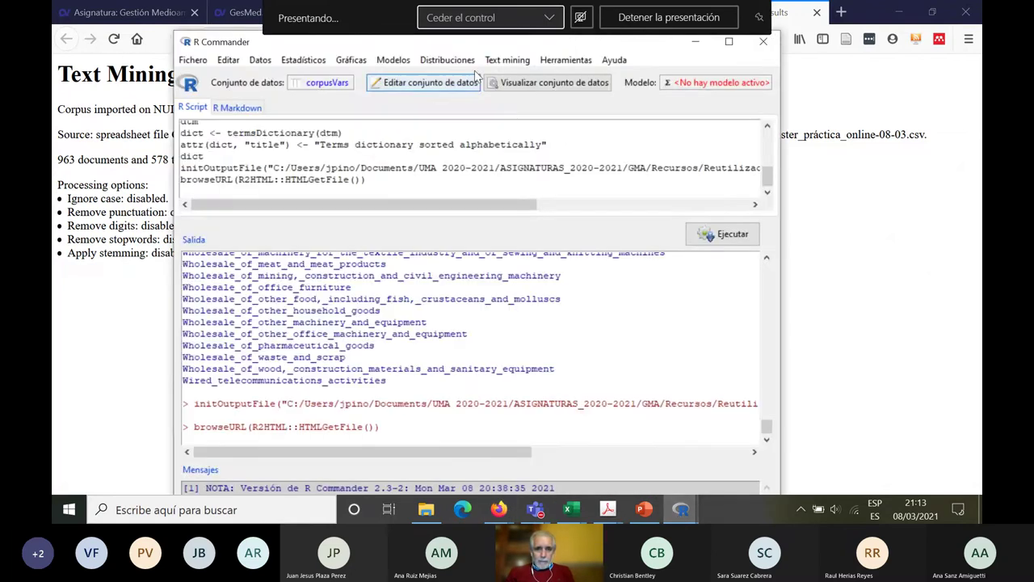
left_click(508, 60)
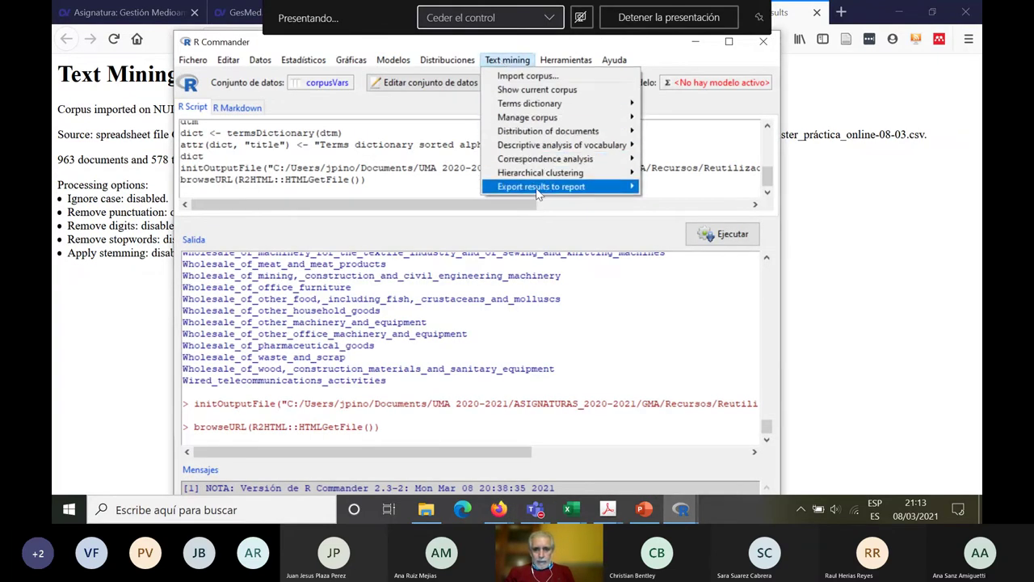
mouse_move(539, 190)
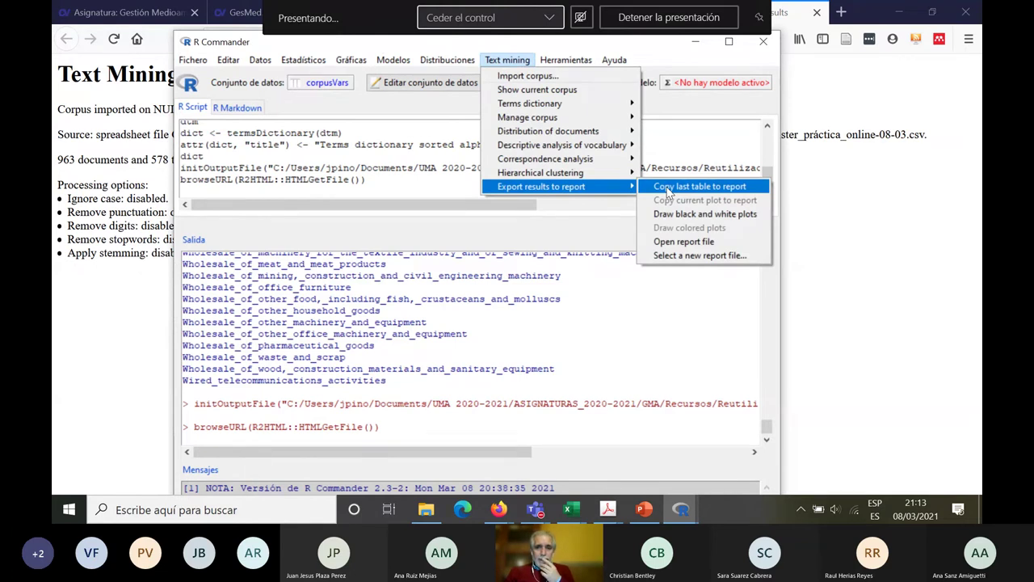
left_click(669, 188)
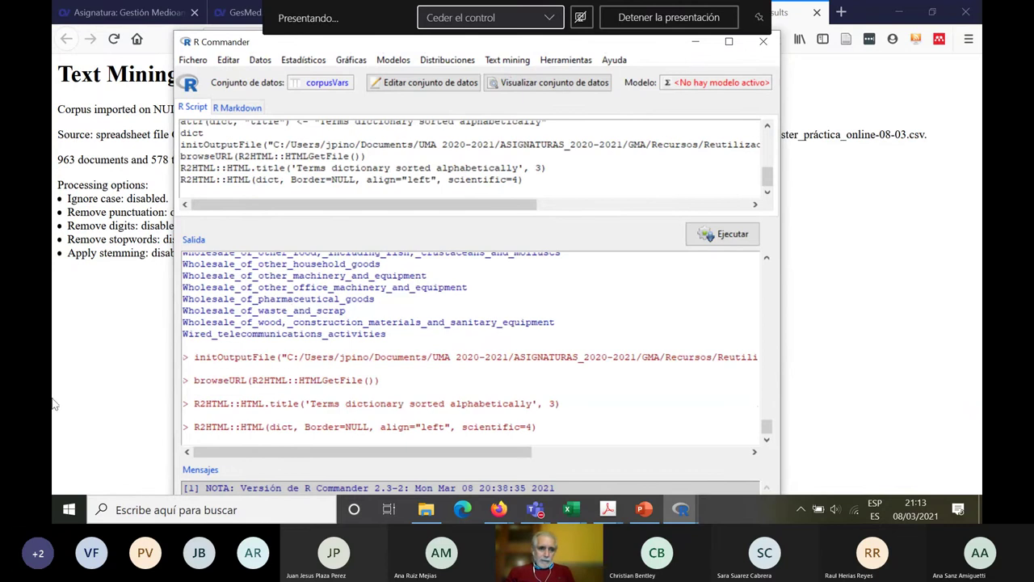
Reload the results report in the browser and examine the alphabetical terms dictionary, from the NACE codes down to the activity names
left_click(112, 382)
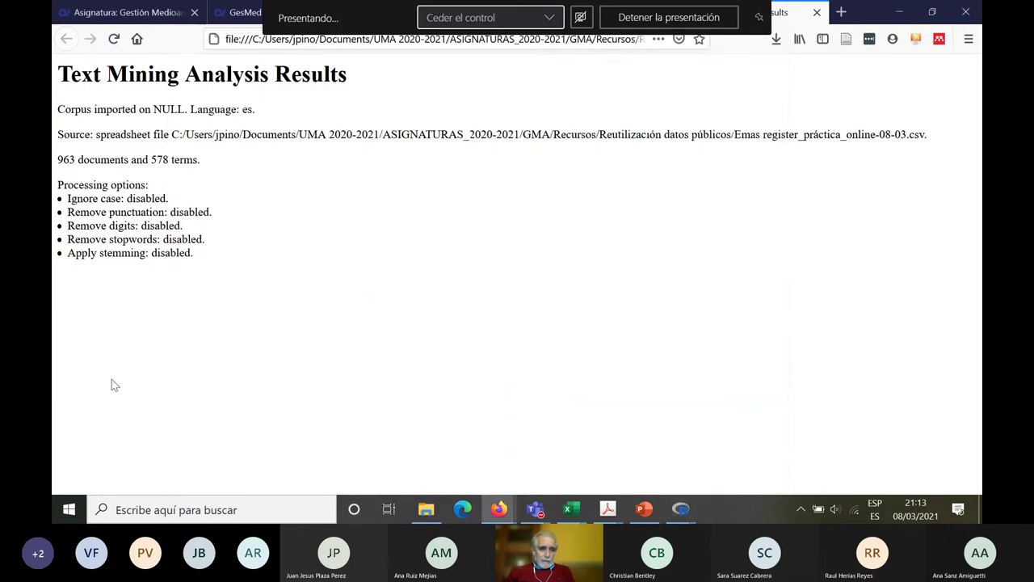
left_click(114, 38)
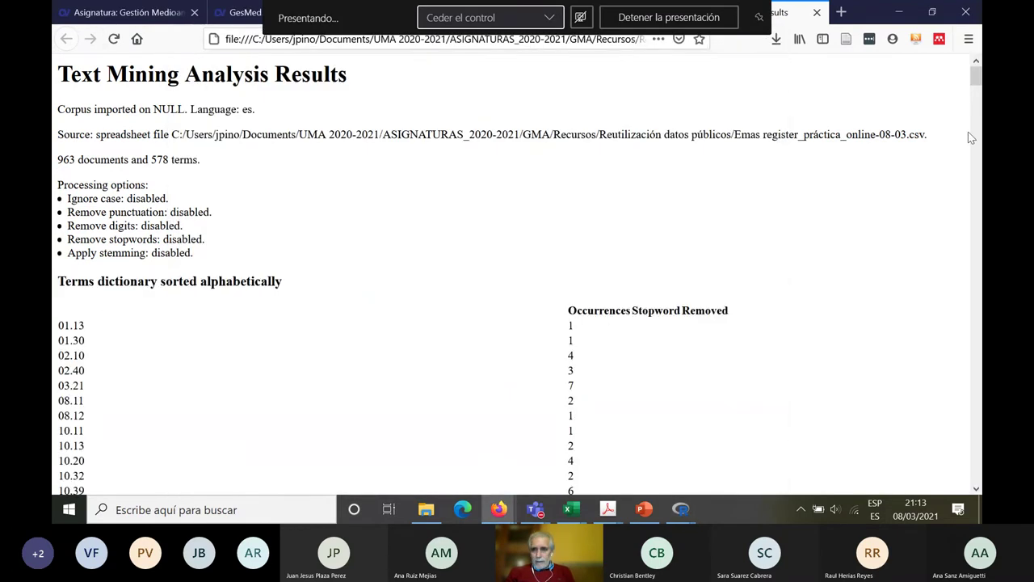
left_click_drag(975, 80, 975, 96)
scroll(975, 91, "down", 1)
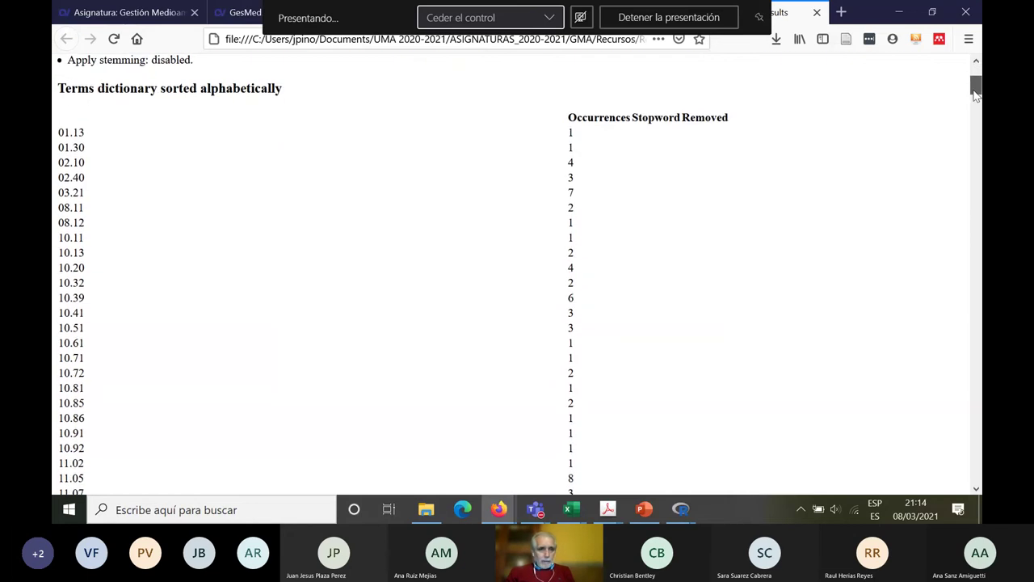
left_click_drag(58, 132, 86, 158)
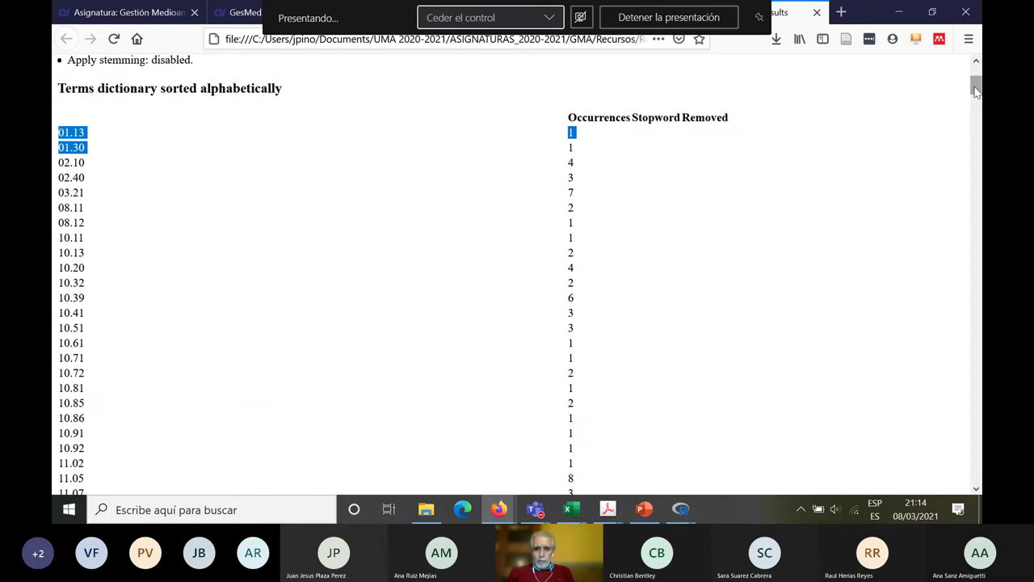
left_click_drag(975, 91, 976, 289)
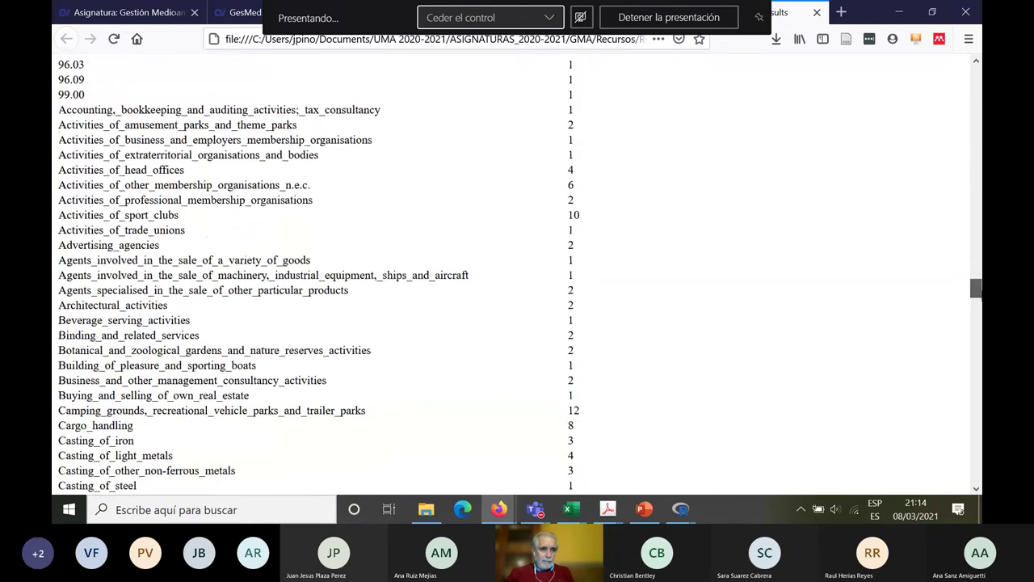
Check the accounting, bookkeeping and auditing activities entry and its occurrences in the alphabetical terms dictionary, and return to the report's beginning
left_click_drag(60, 110, 379, 110)
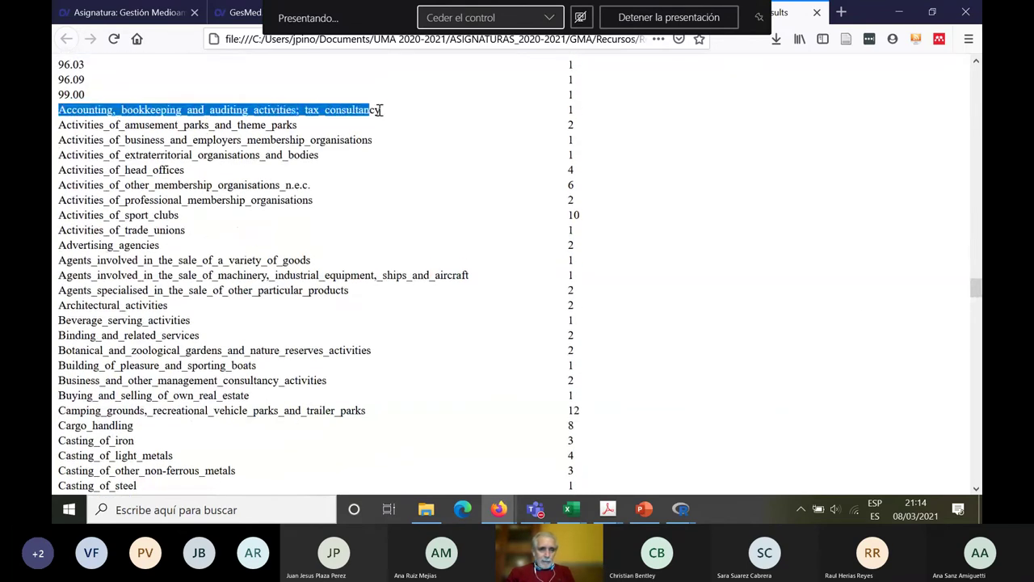
double_click(572, 109)
left_click(641, 220)
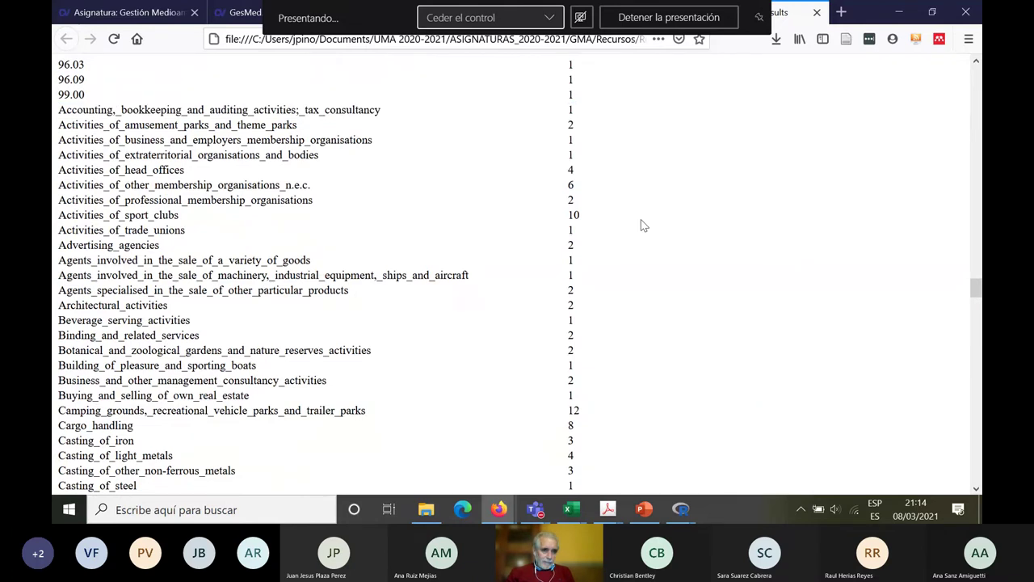
left_click_drag(976, 288, 976, 73)
Switch back to R Commander and generate the terms dictionary of the corpus, sorted by number of occurrences
left_click(681, 510)
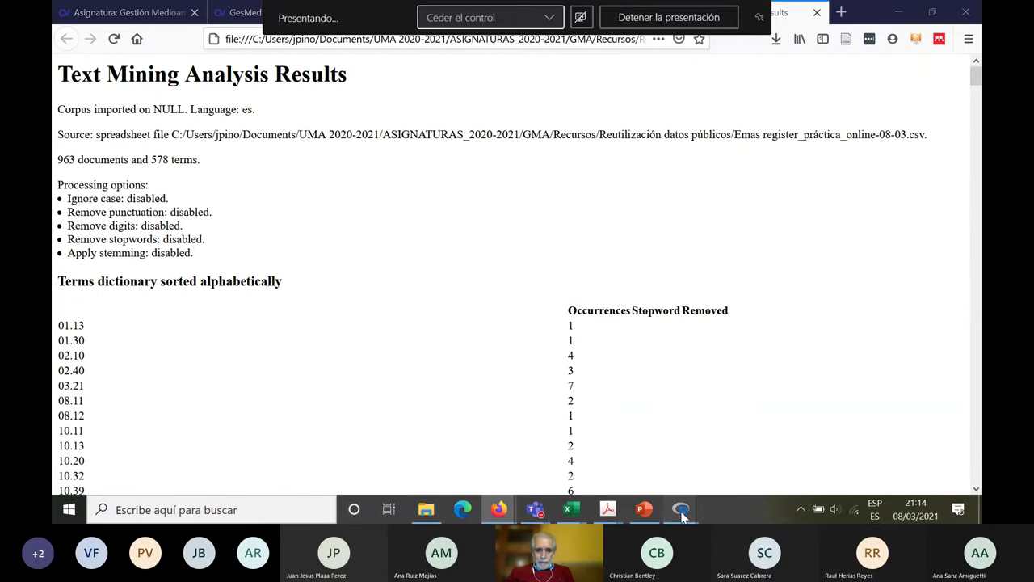
left_click(719, 461)
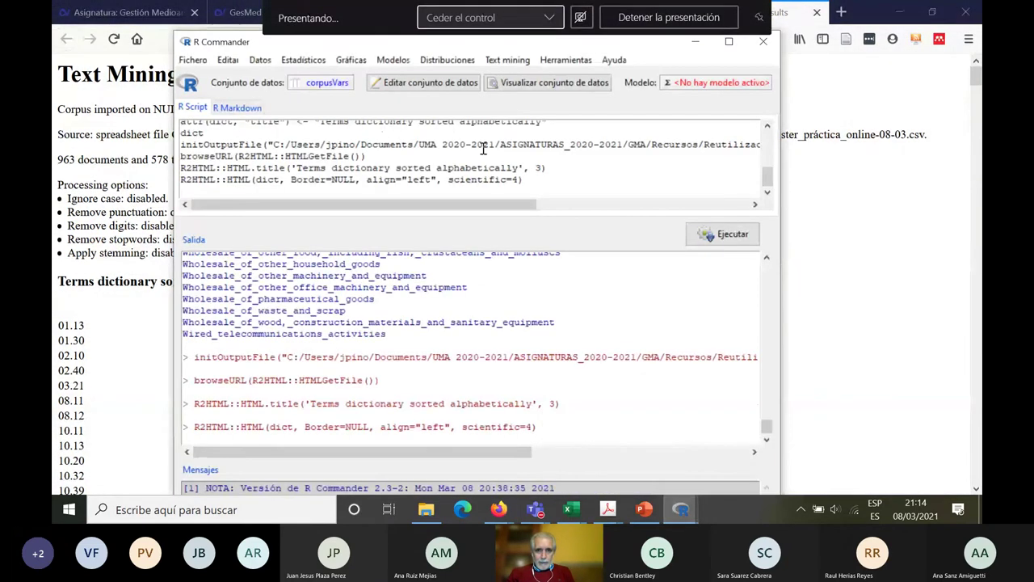
left_click(508, 59)
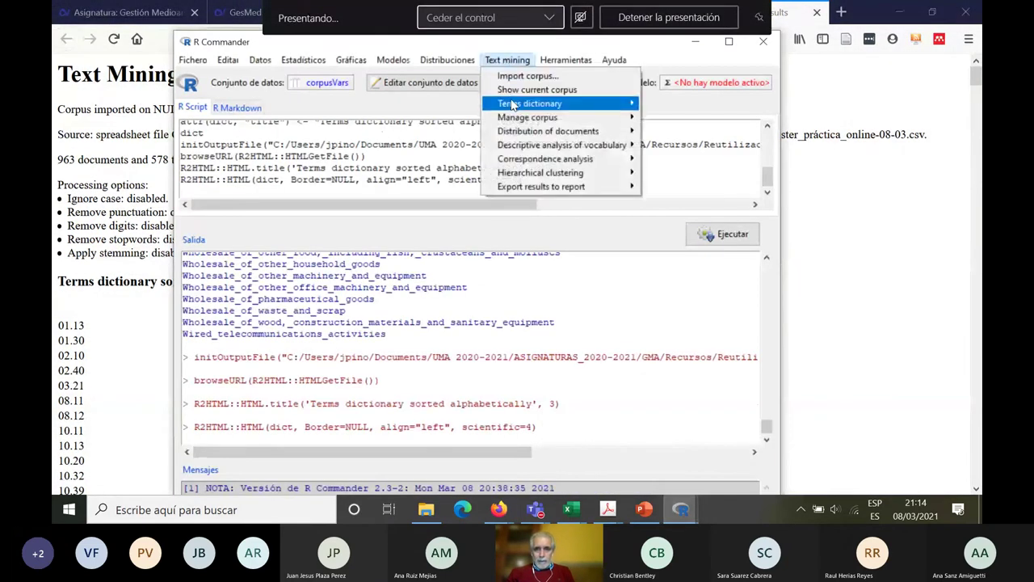
mouse_move(517, 104)
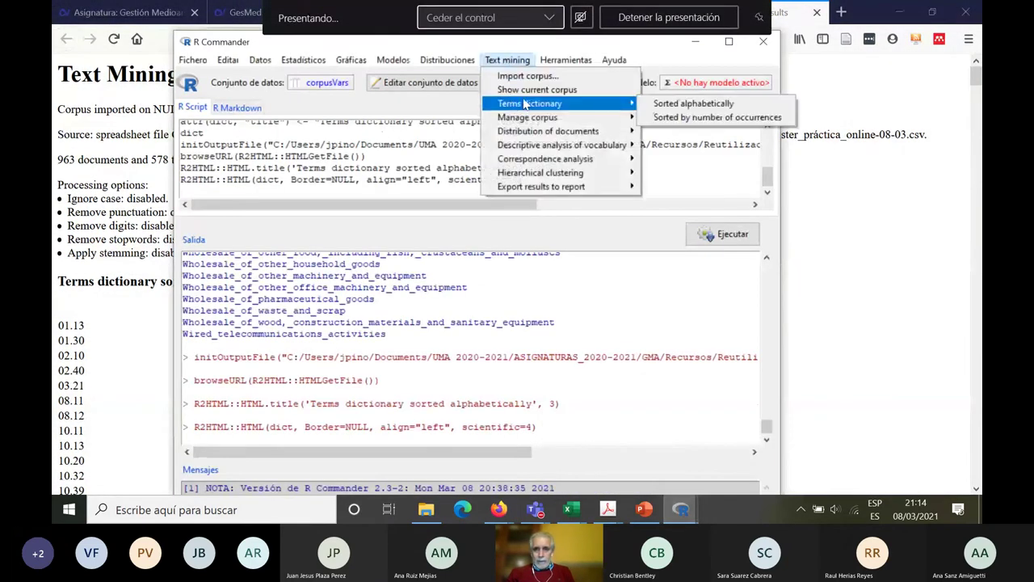
left_click(678, 117)
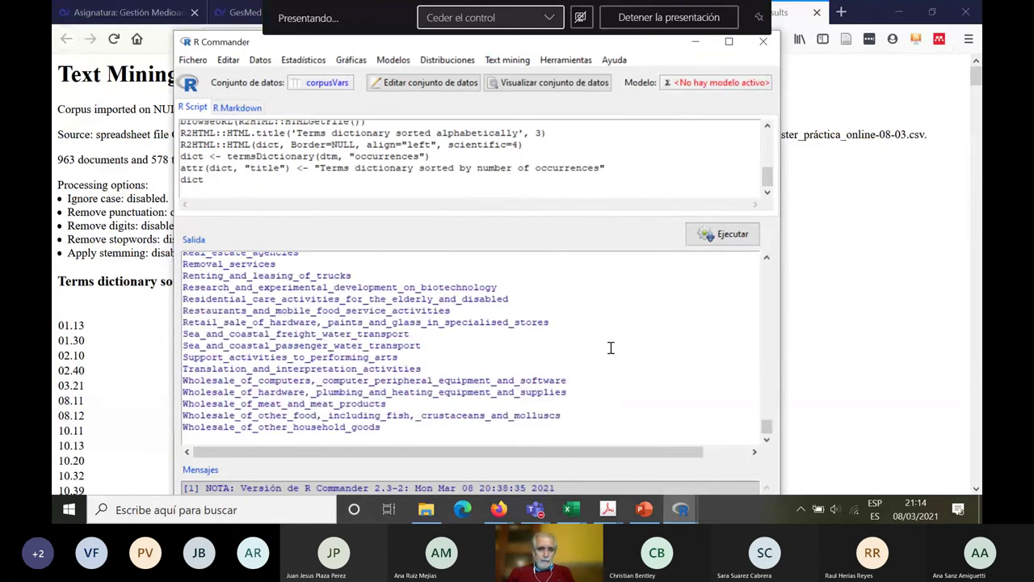
Copy the last table, the terms dictionary sorted by number of occurrences, to the HTML report
left_click(508, 59)
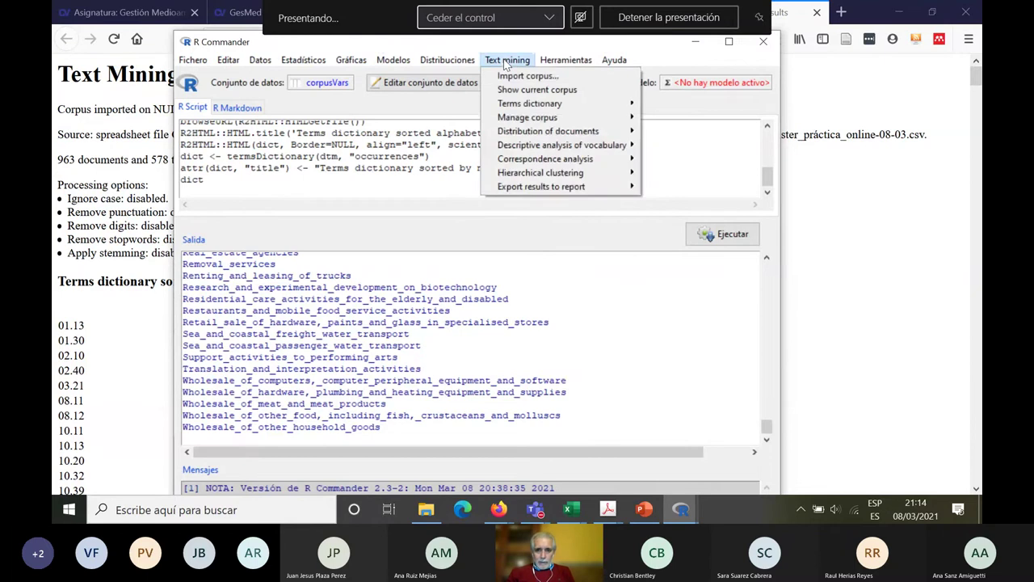
mouse_move(534, 187)
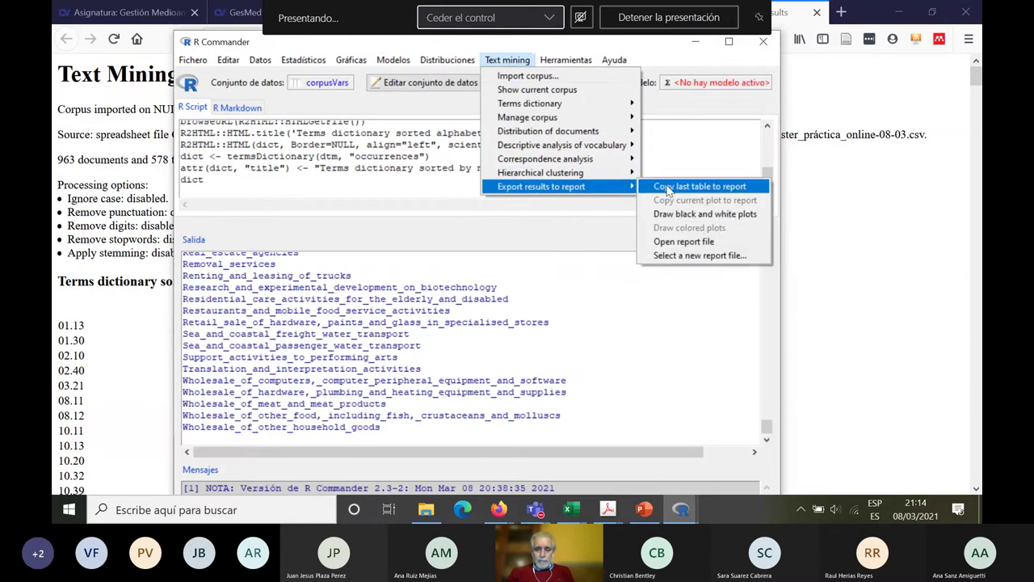